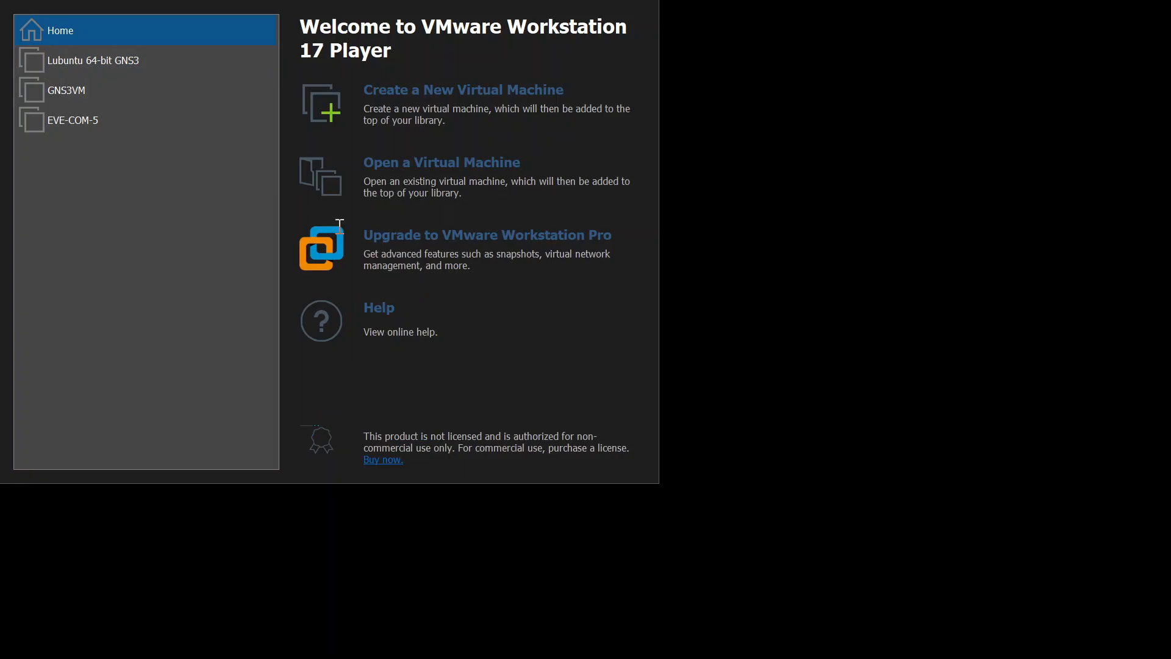
Delete the Lubuntu 64-bit GNS3 virtual machine from disk
click(628, 244)
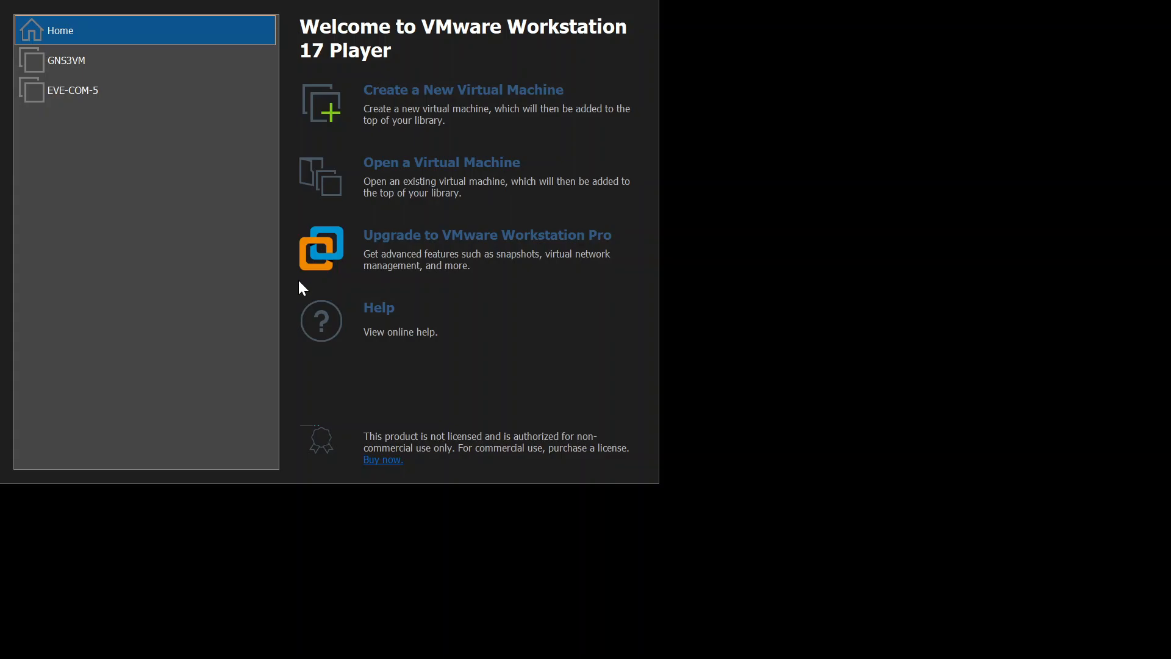
Start a new virtual machine installing from the lubuntu-22.04.4 ISO disc image
click(468, 104)
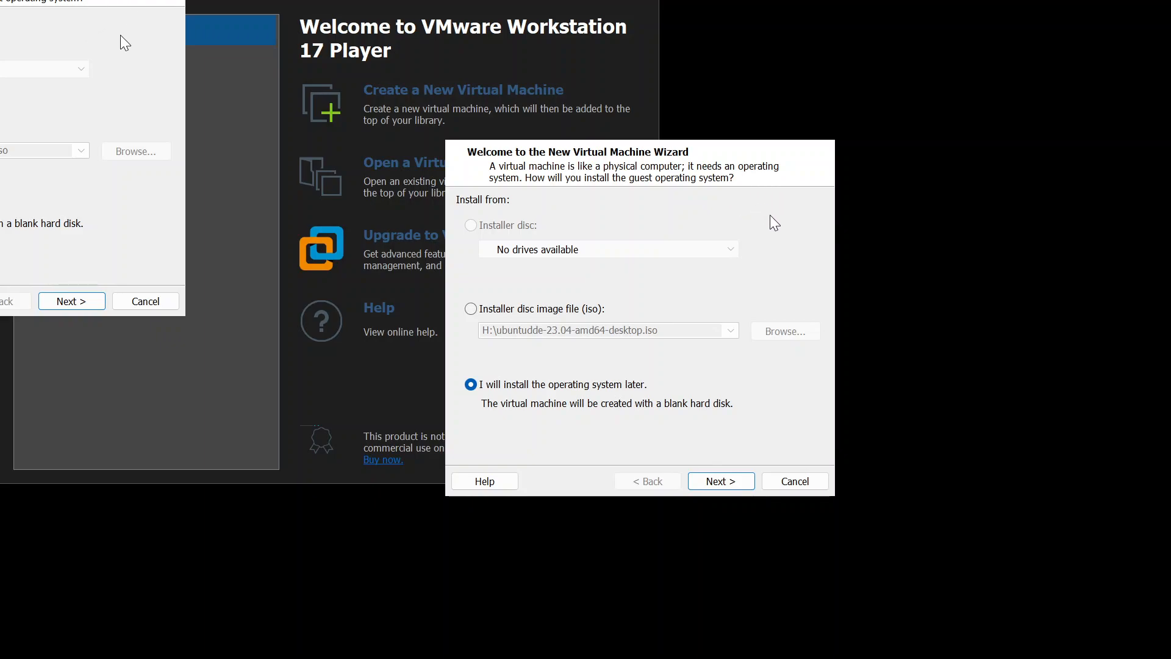
click(471, 309)
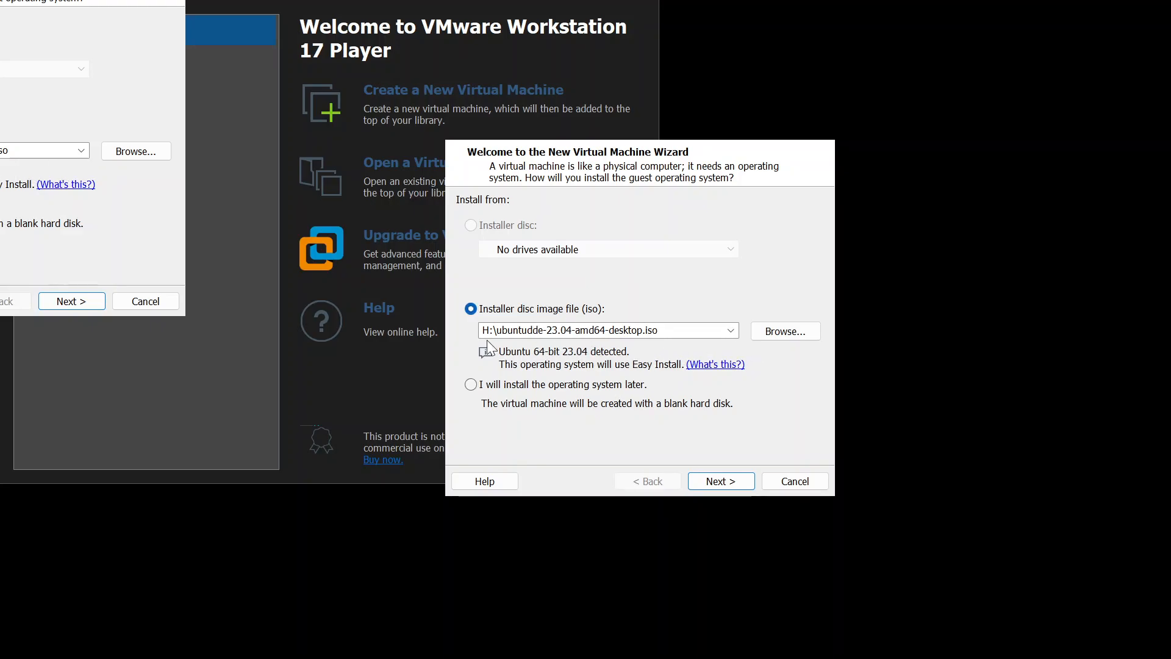
click(789, 332)
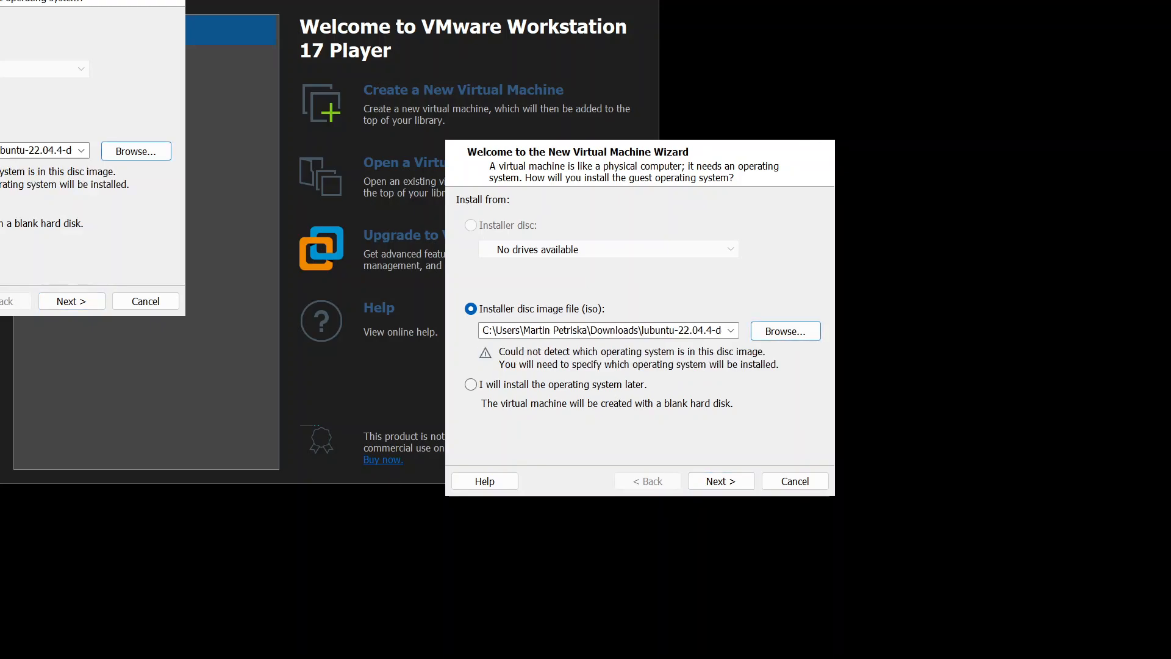
Keep the Linux Ubuntu 64-bit guest type and name the VM 'Lubuntu 64-bit GNS3'
click(740, 487)
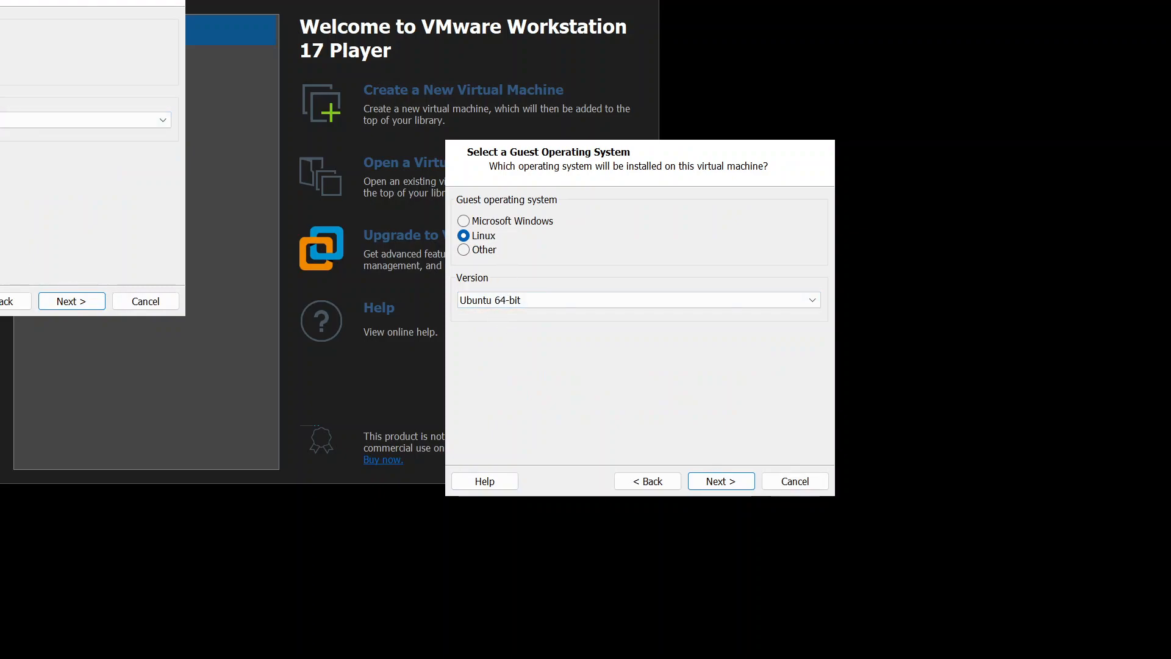
click(718, 482)
click(485, 224)
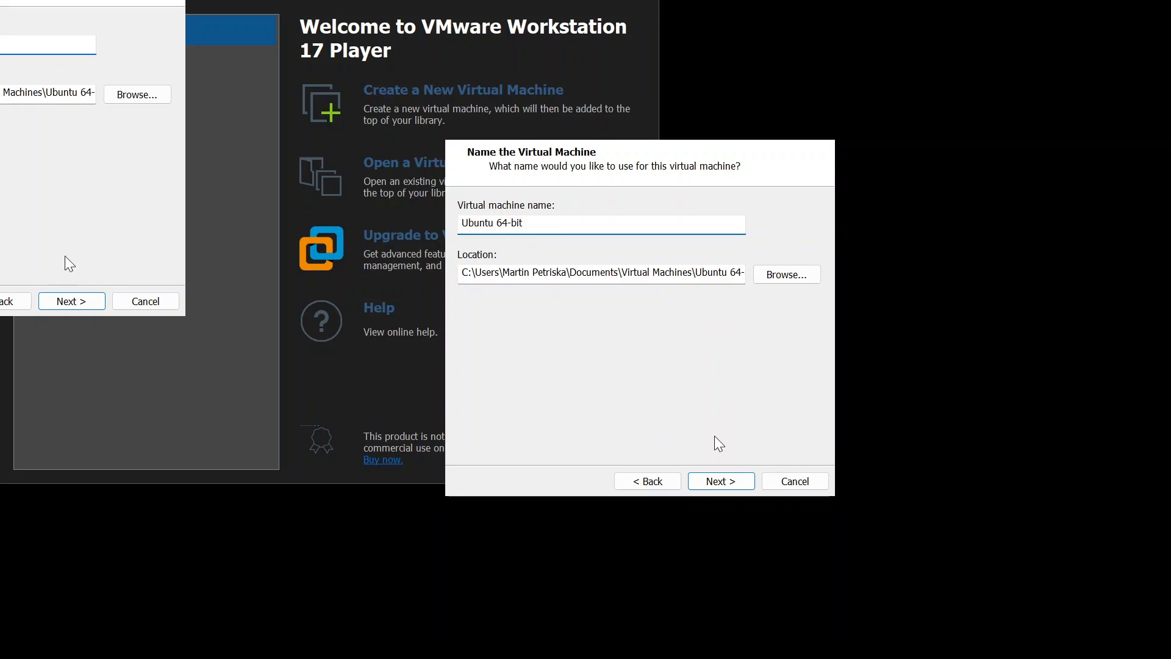
key(BackSpace)
key(End)
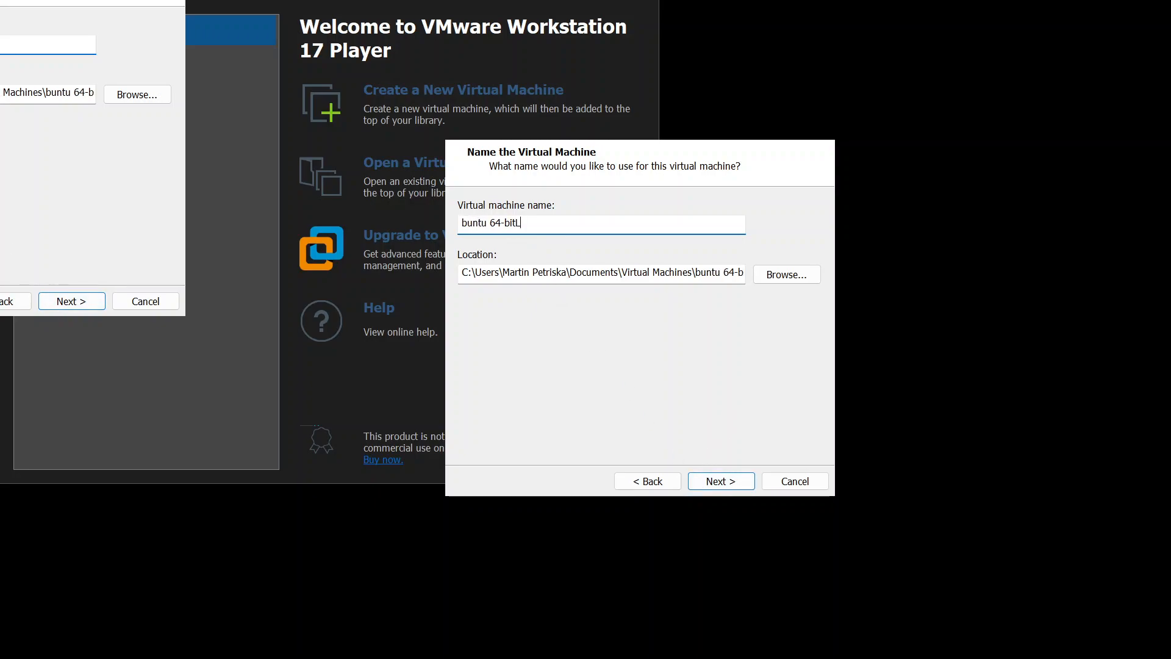
key(Left)
text(Lu)
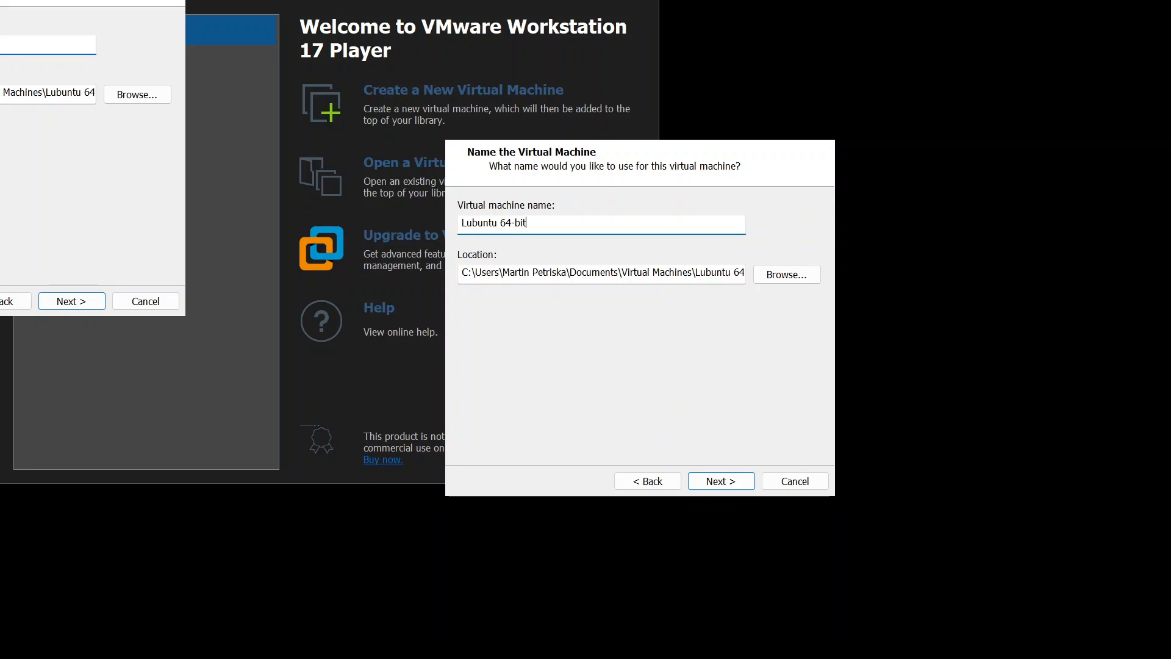
text( GNS3)
Set the maximum disk size to 40 GB and continue to the summary
click(724, 479)
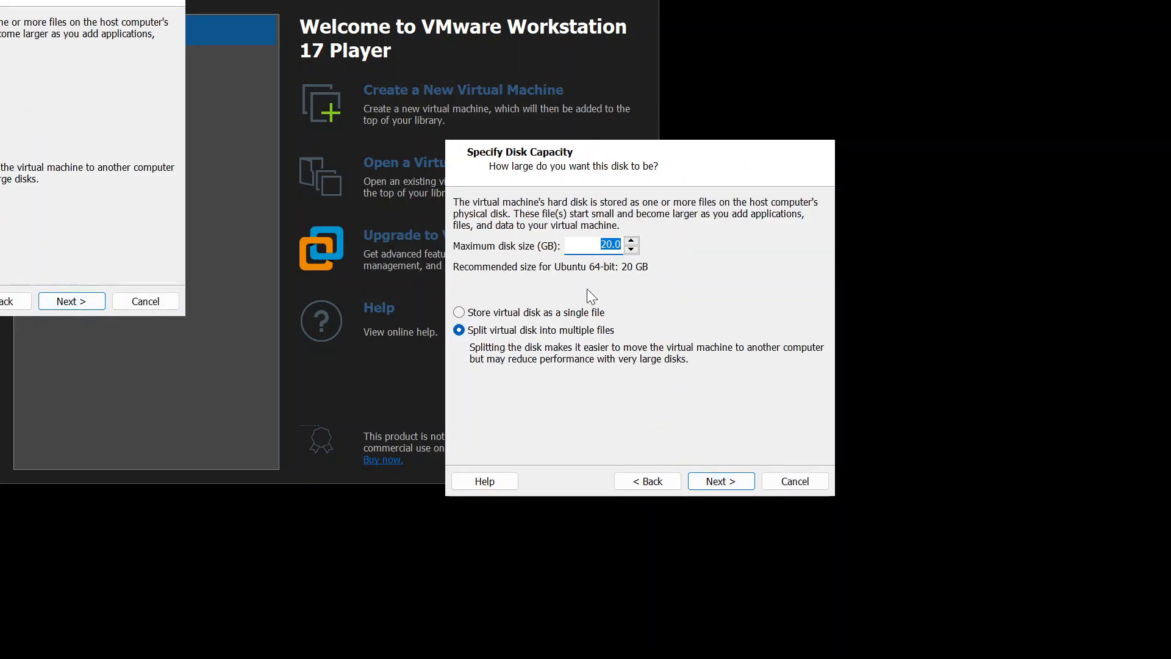
click(597, 239)
key(BackSpace)
text(4)
click(723, 481)
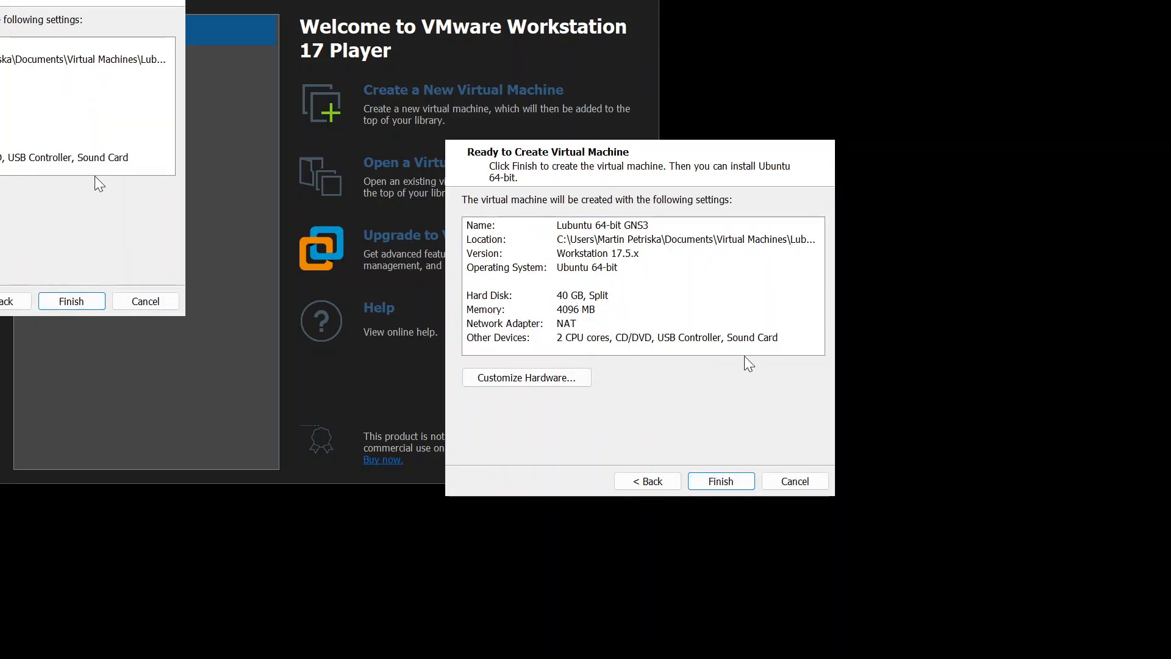
click(538, 385)
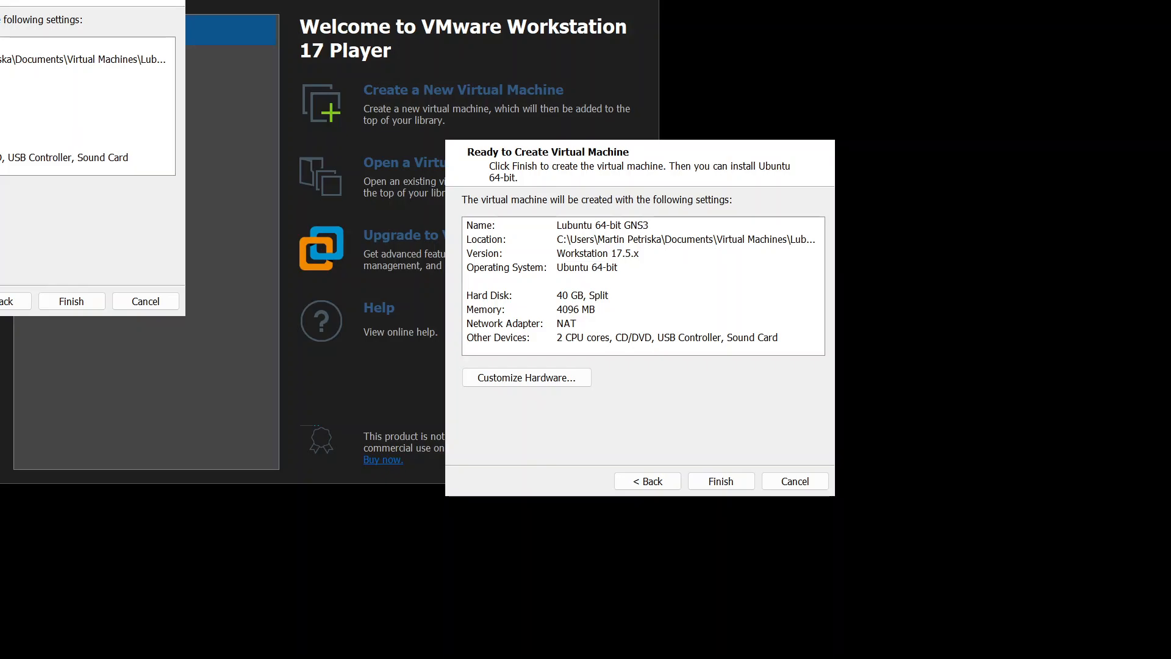
Give the VM 16 GB memory, 4 processor cores and VT-x/EPT, then finish creating it
click(527, 378)
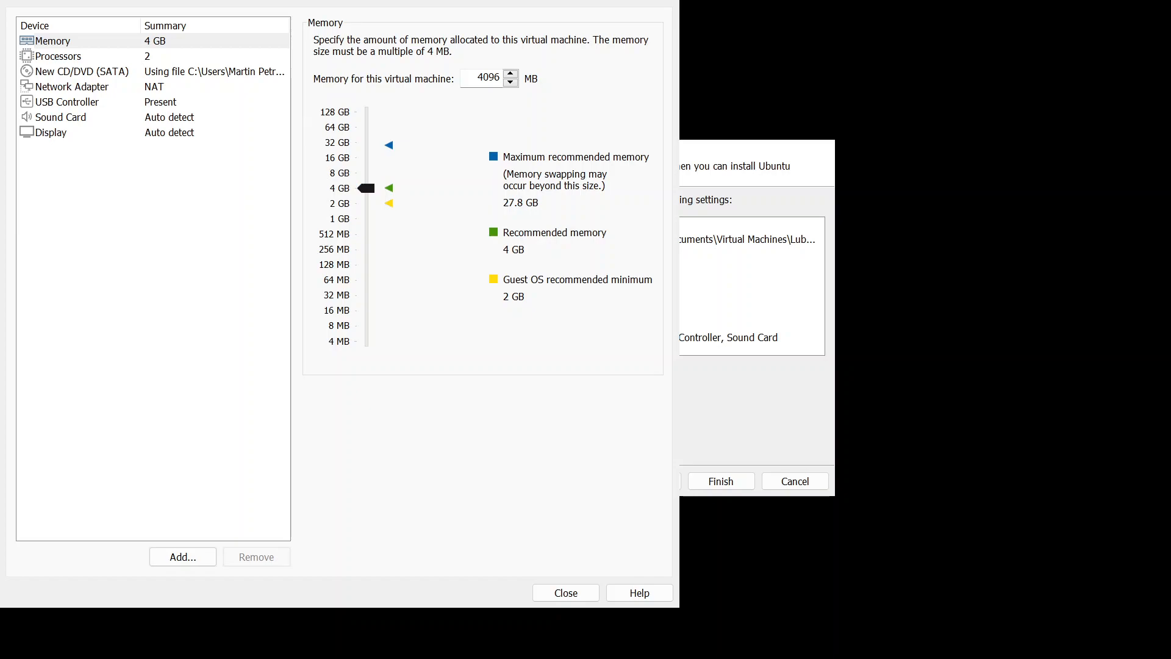
drag(366, 188, 364, 162)
click(113, 61)
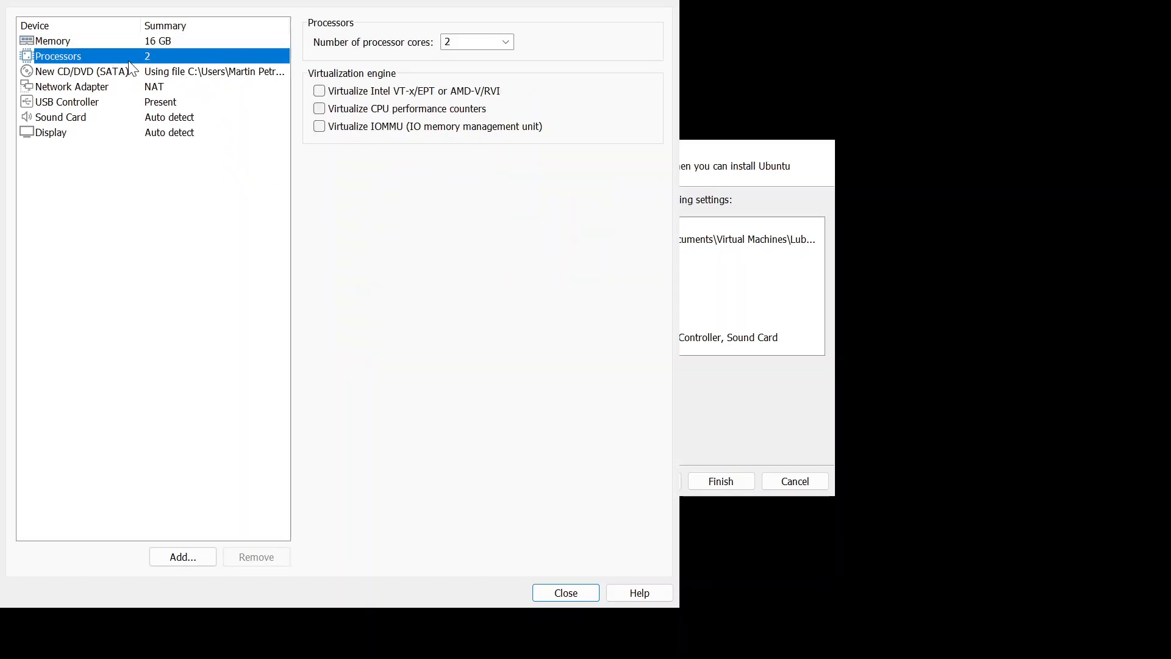
click(507, 41)
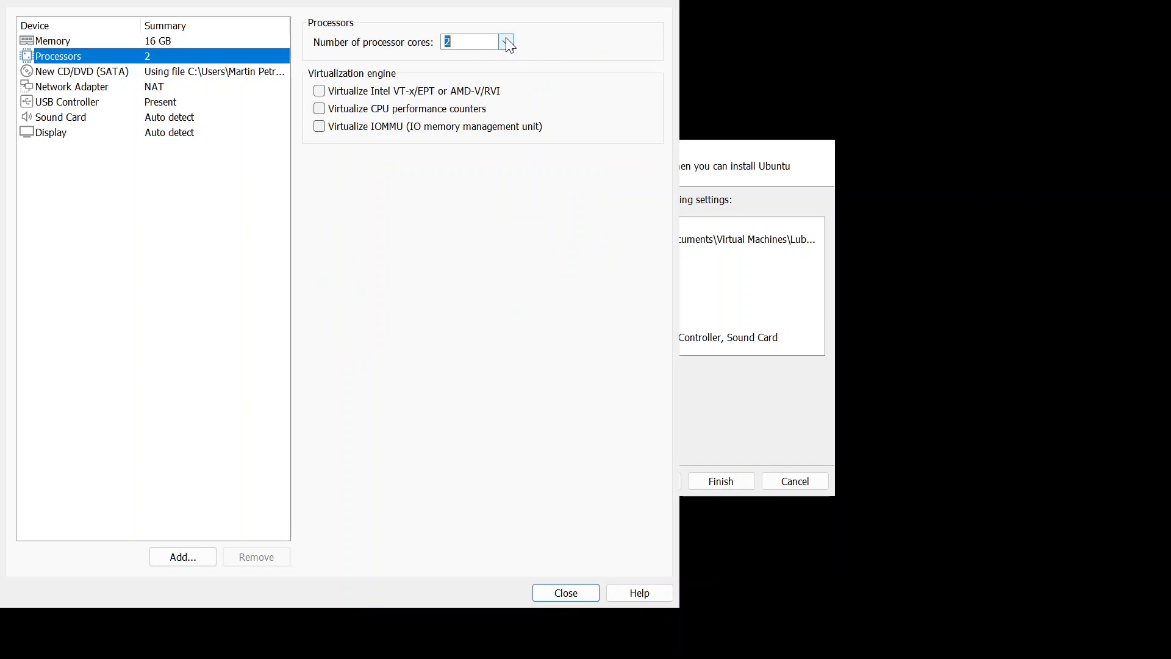
click(471, 91)
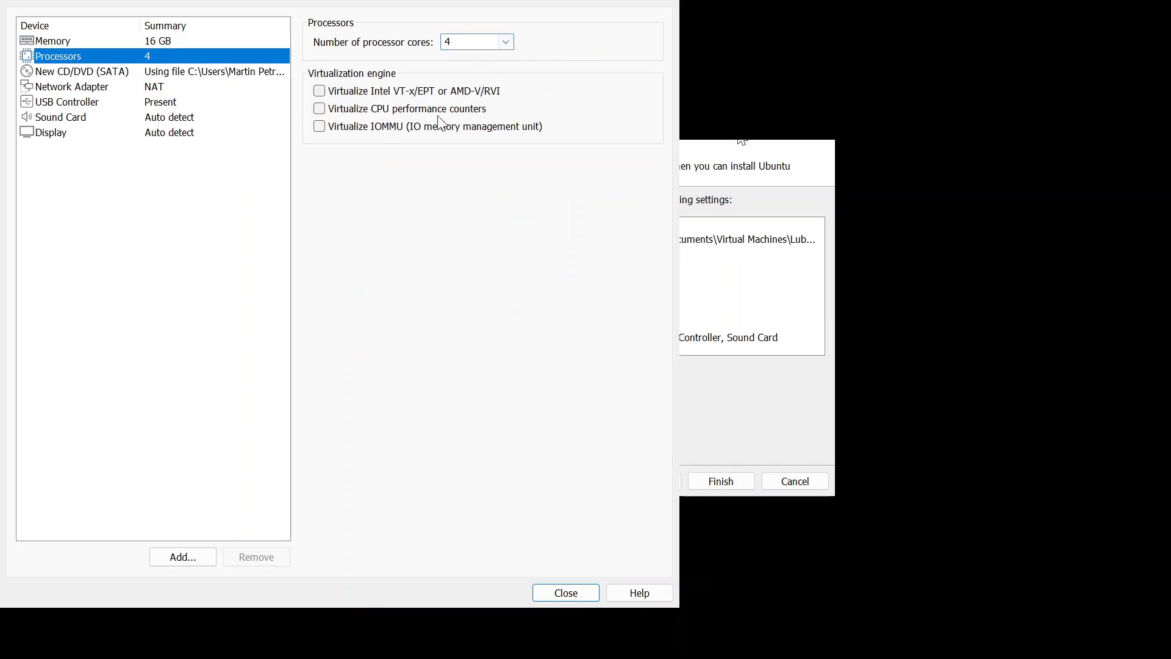
click(320, 92)
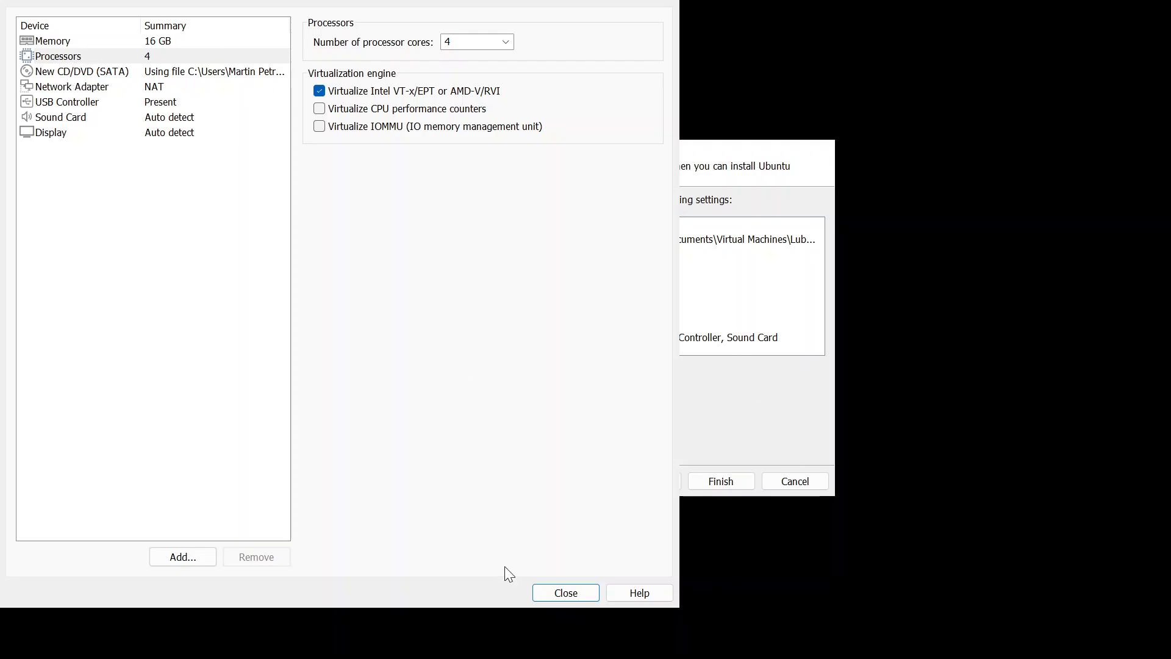
click(566, 593)
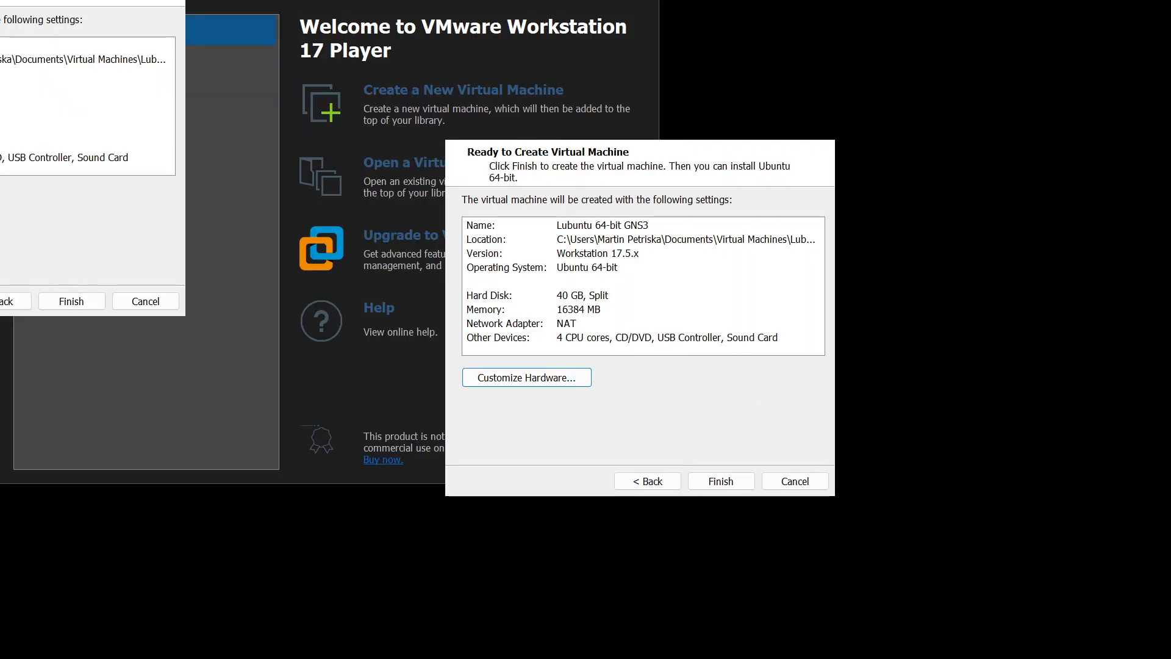
click(737, 487)
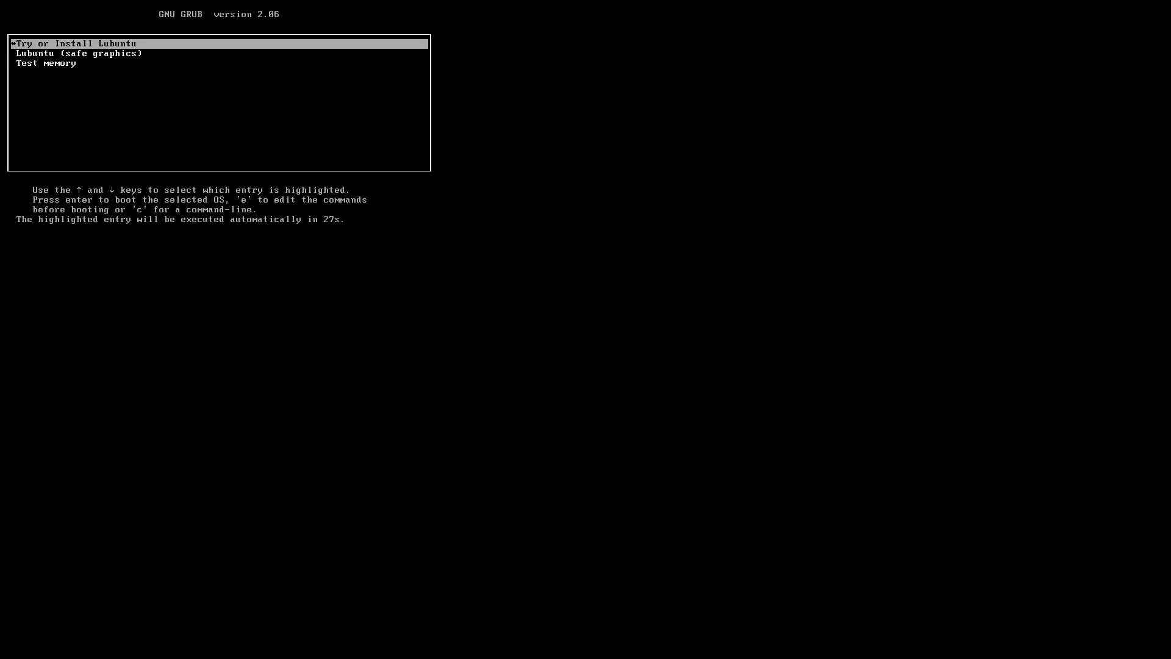
Boot 'Try or Install Lubuntu' and dismiss both lxqt-powermanagement notifications
key(Return)
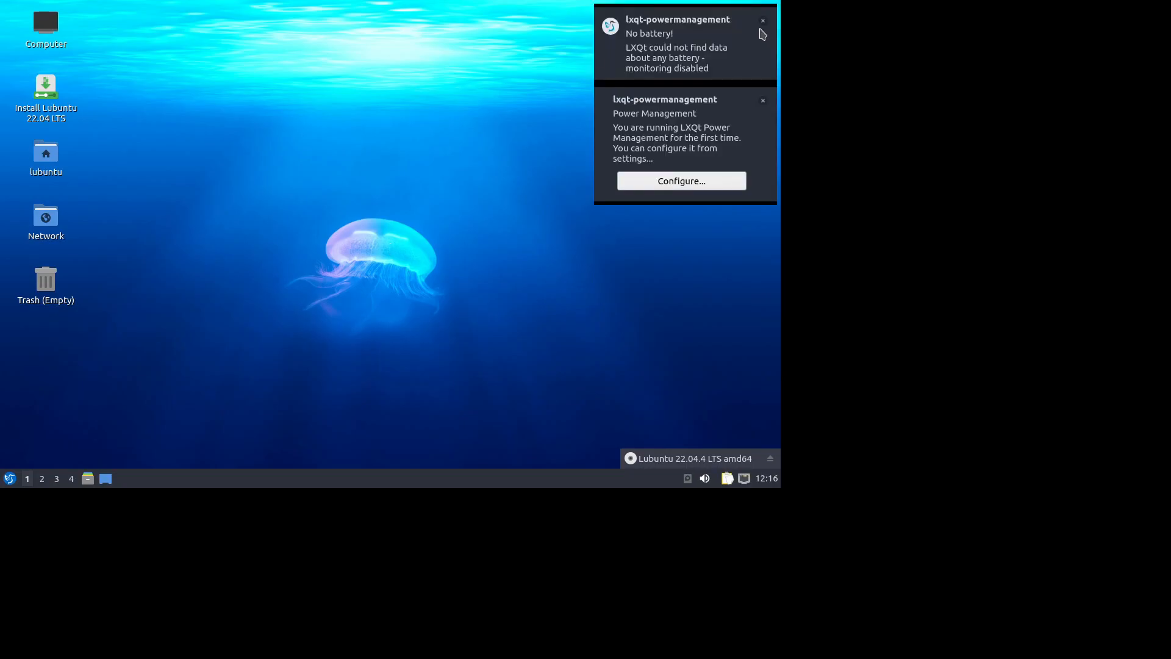
click(764, 102)
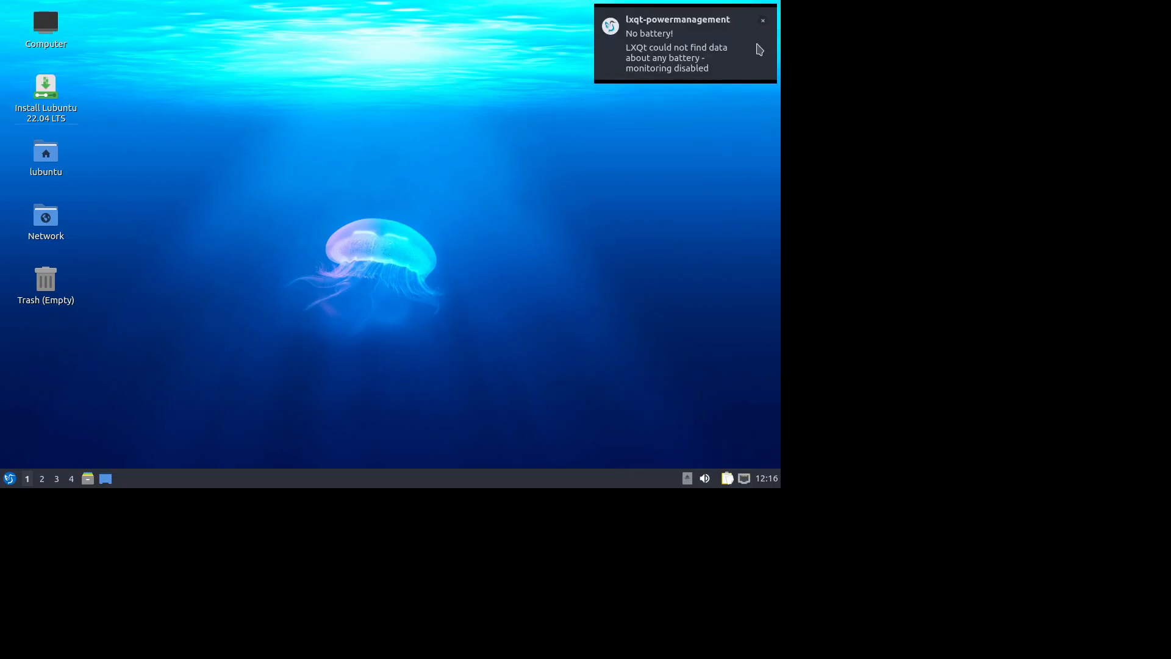
click(763, 21)
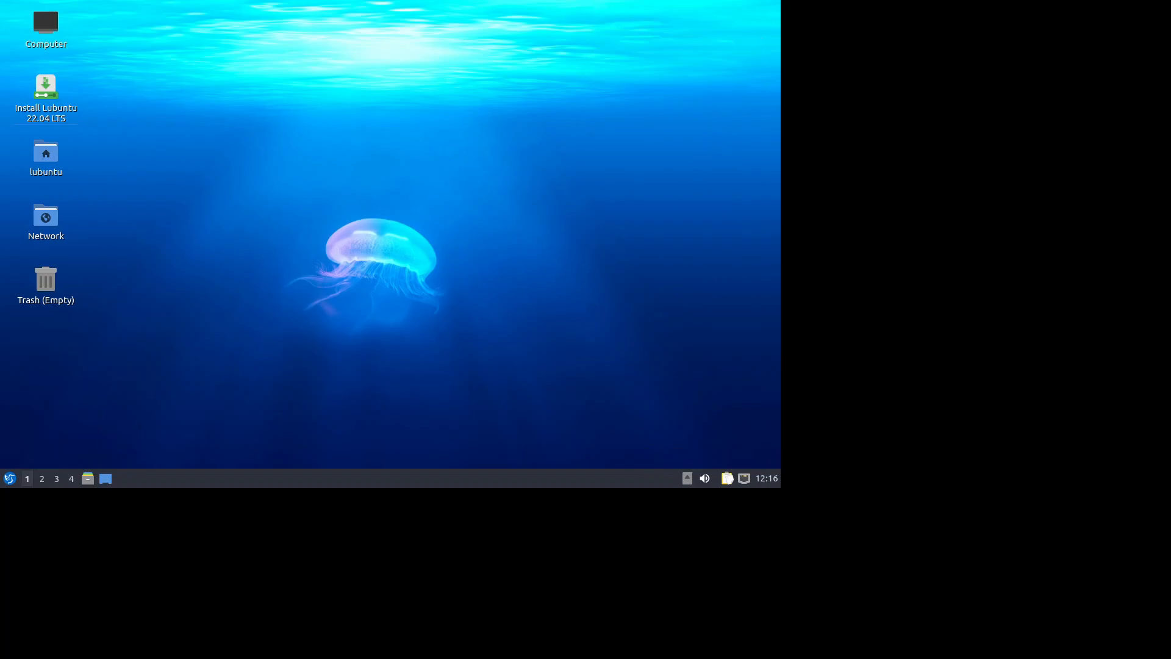
Select 1920x1080 as the resolution in LXQt Monitor settings
click(10, 478)
mouse_move(47, 369)
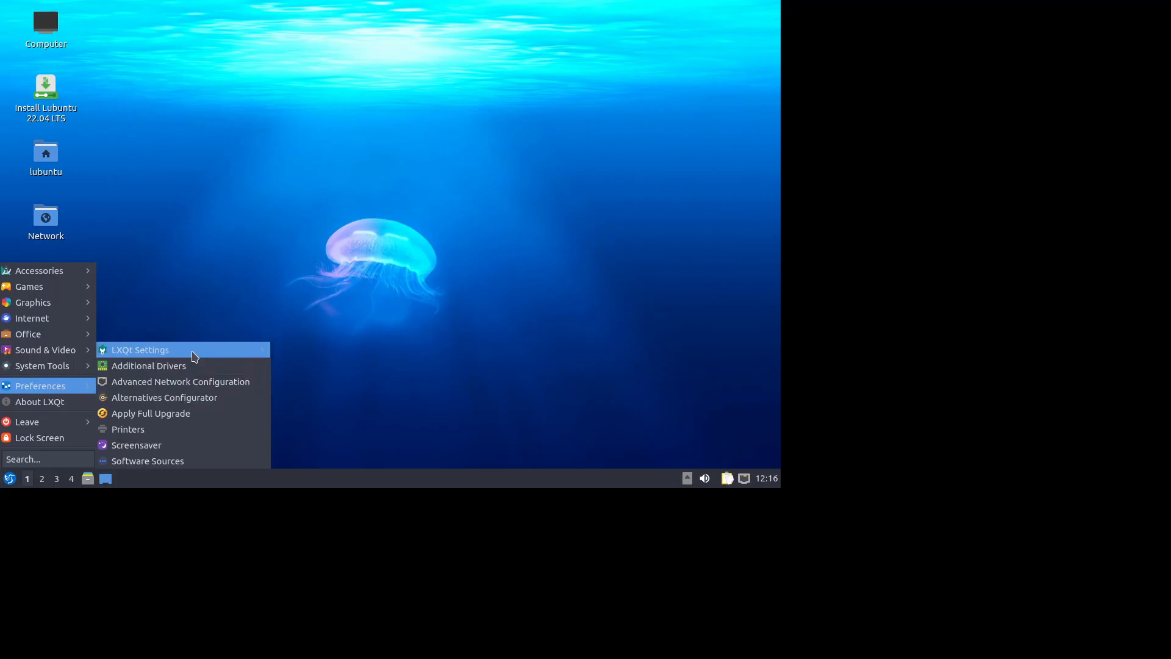
mouse_move(197, 352)
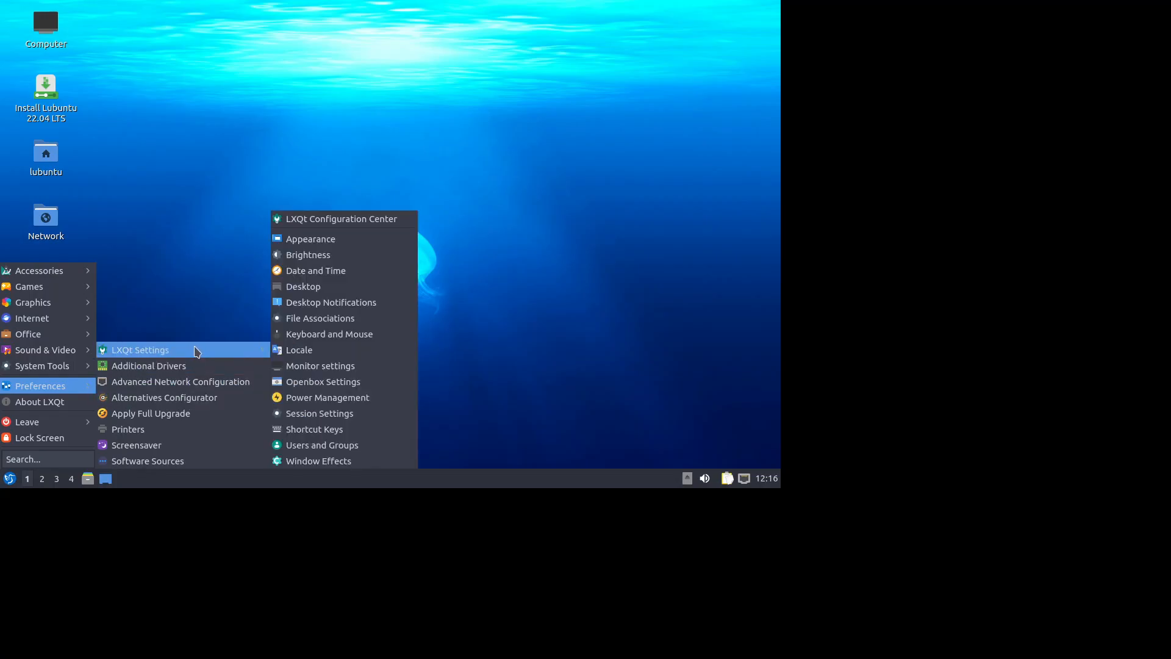
click(346, 371)
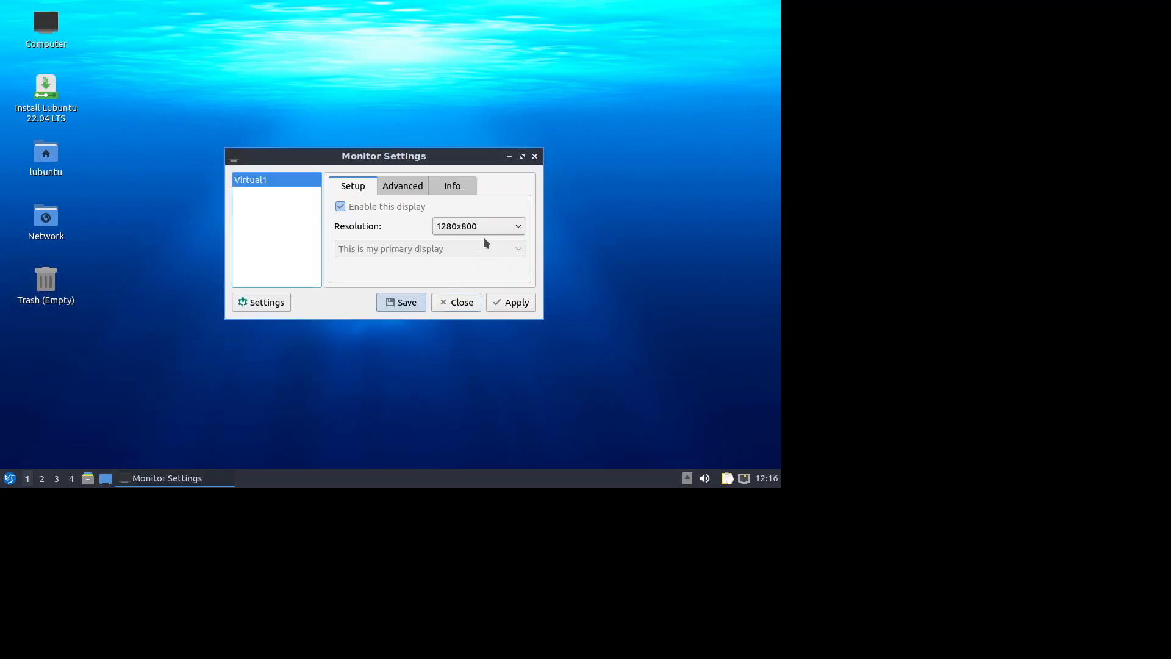
click(485, 227)
scroll(485, 299, up, 3)
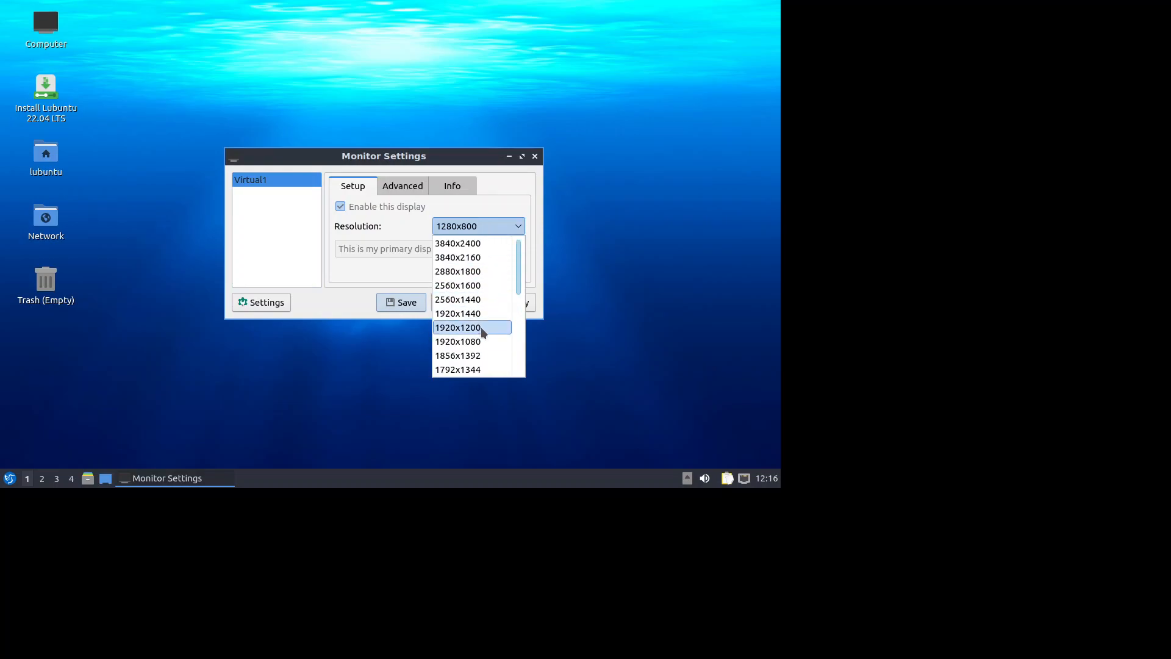
click(486, 342)
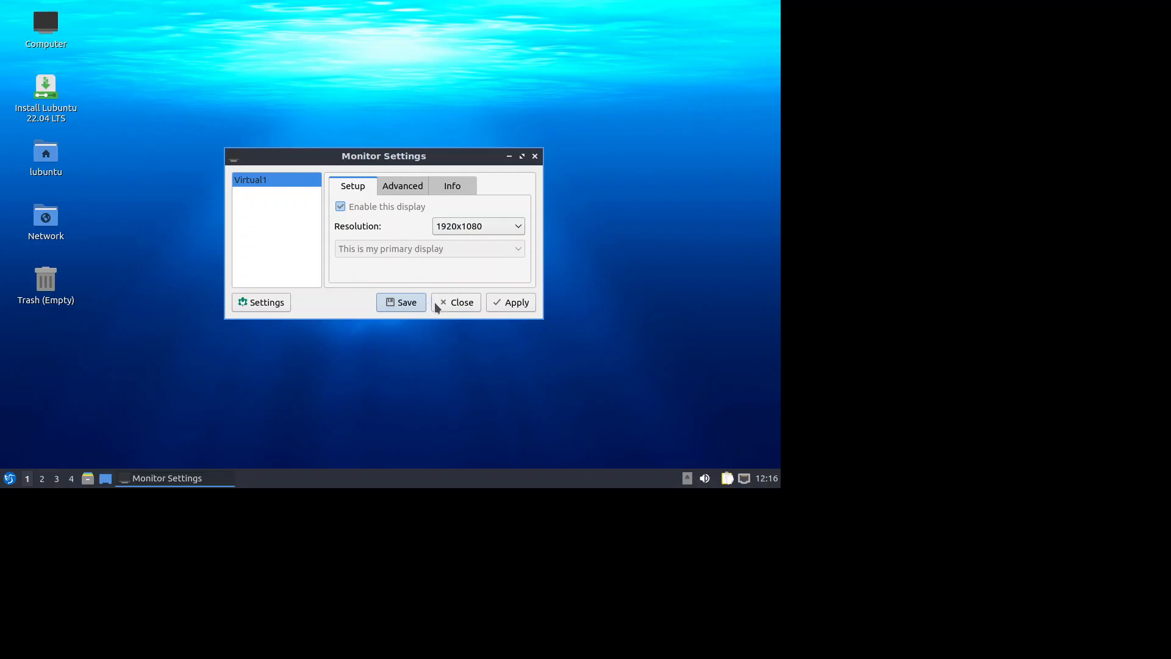
Save and apply the 1920x1080 resolution, confirm it, and close Monitor Settings
click(400, 302)
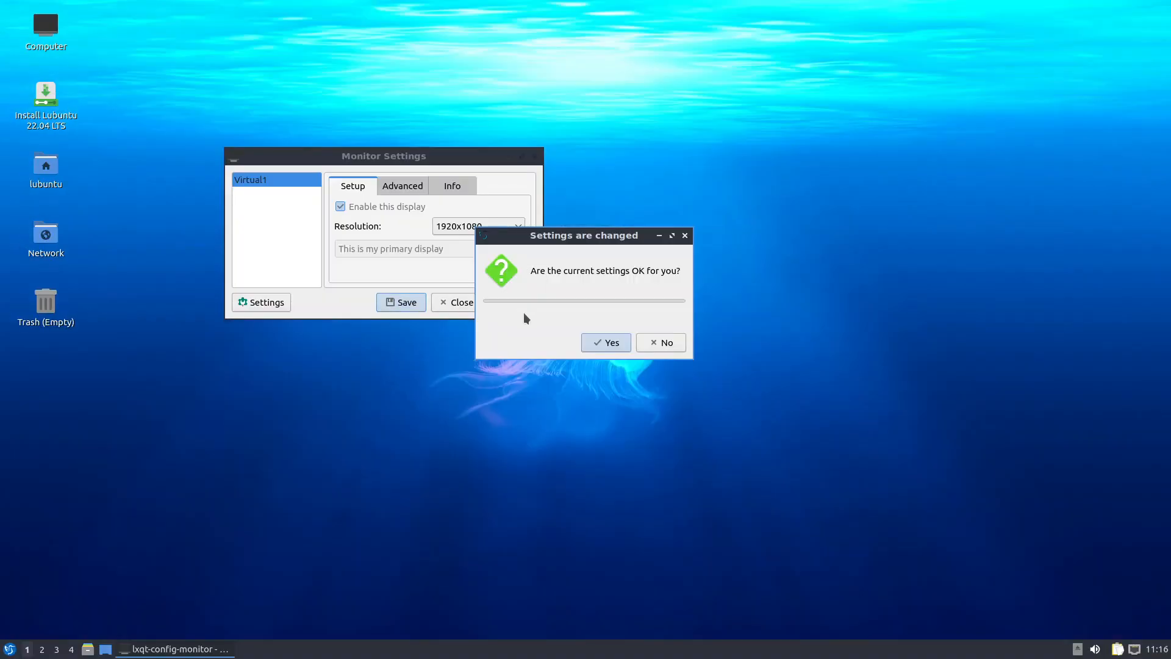
click(607, 343)
click(511, 302)
click(612, 342)
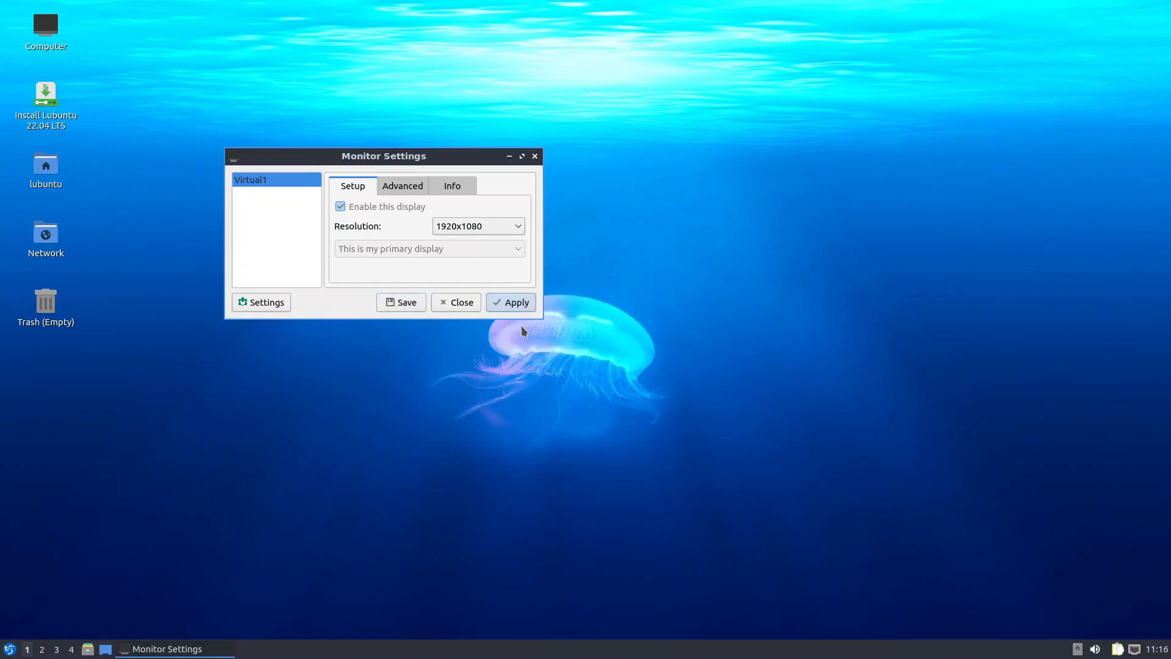
click(458, 303)
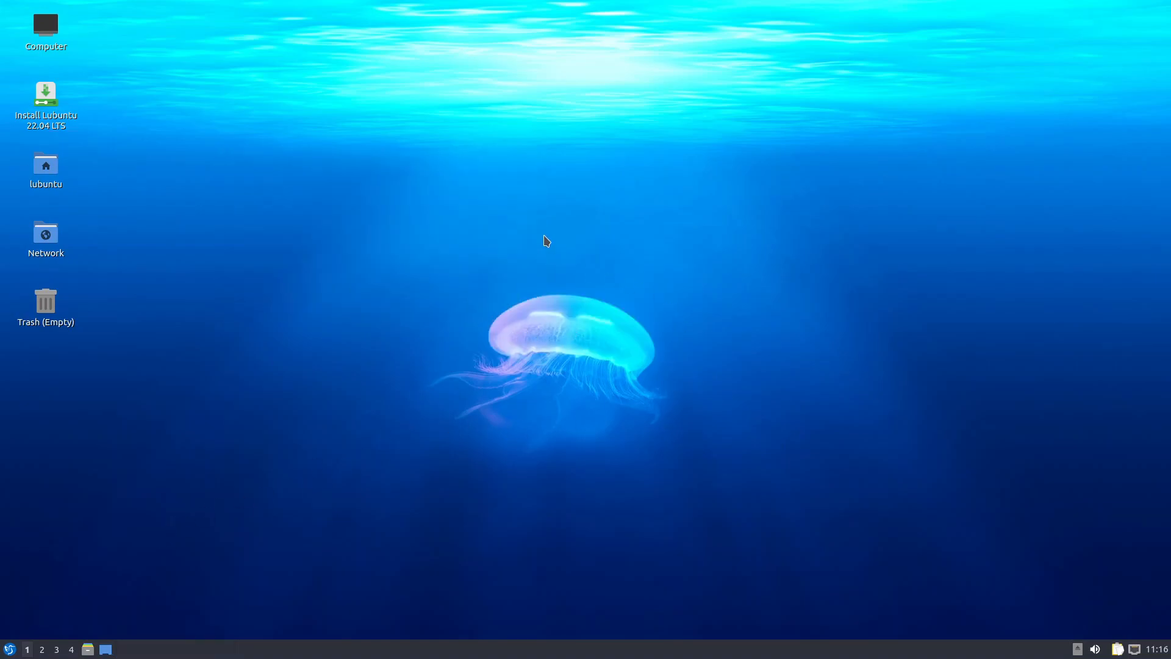
click(49, 99)
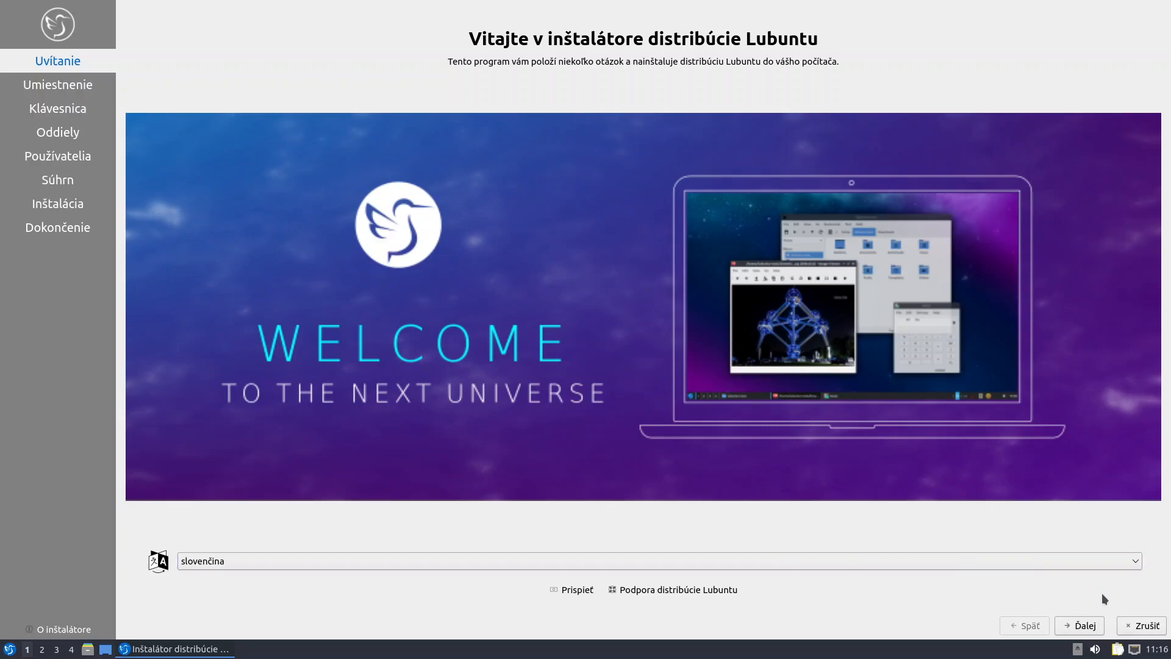
Accept Slovak language, Europe/Bratislava timezone and Slovak keyboard, and choose to erase the whole disk
click(1081, 628)
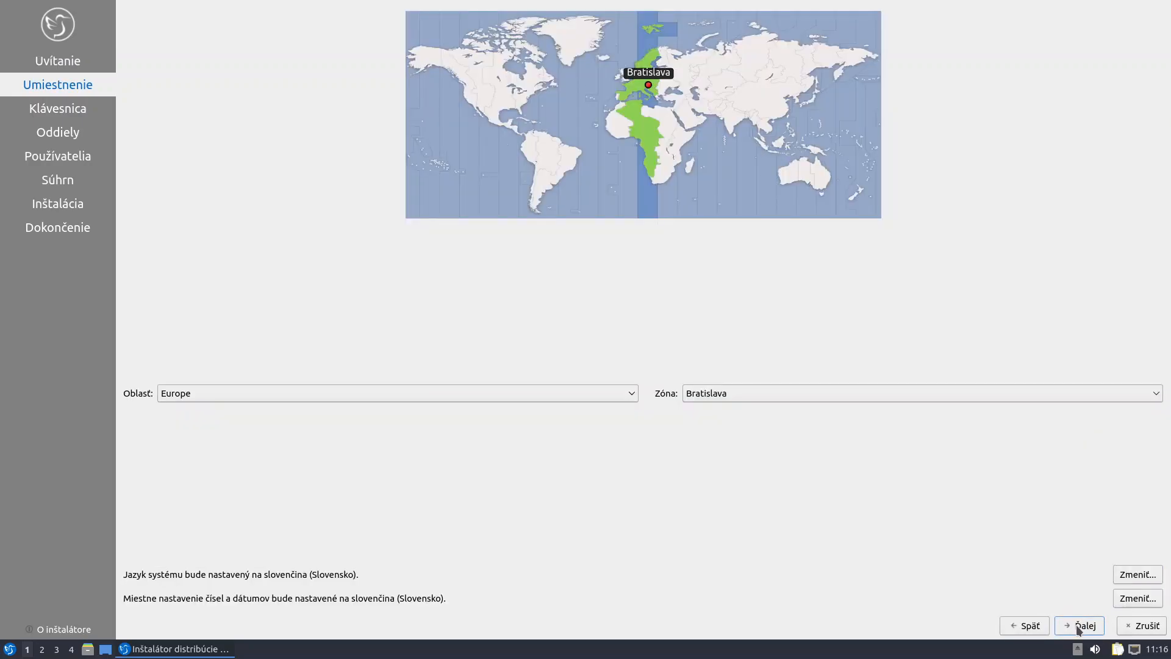
click(1079, 629)
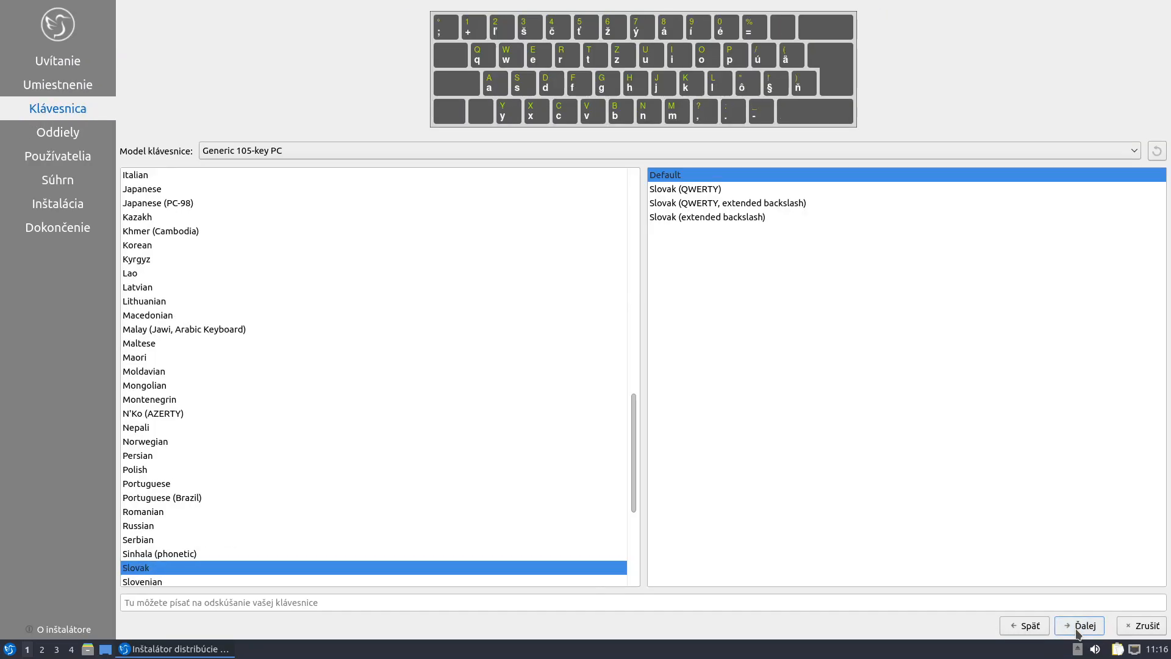
click(1079, 629)
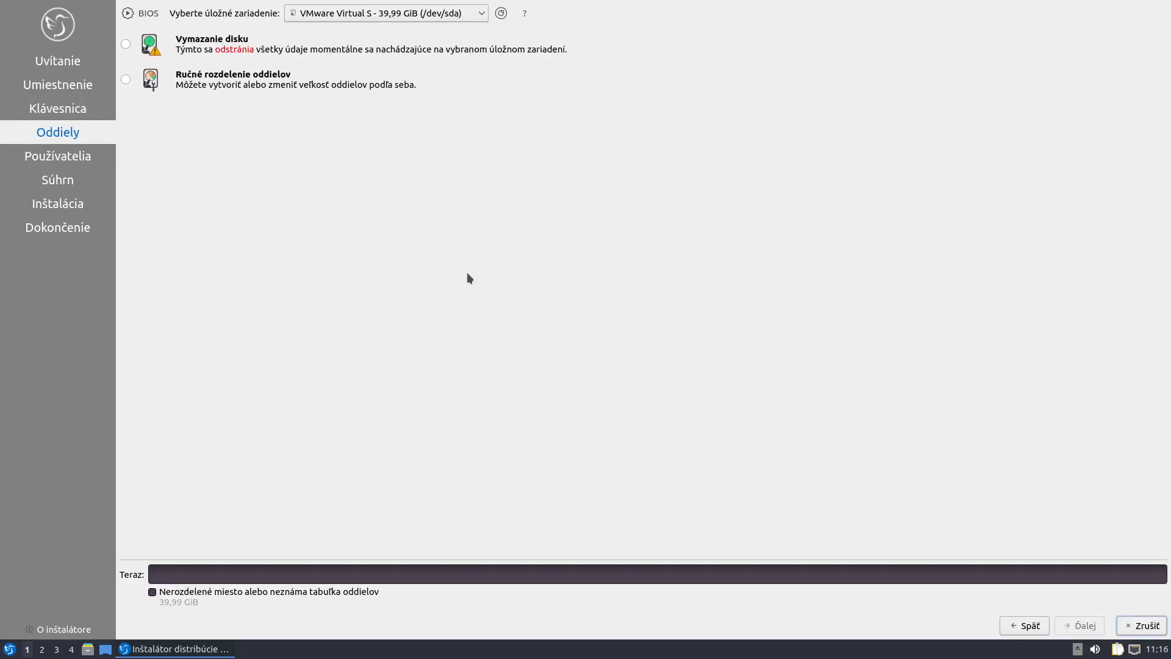
click(127, 44)
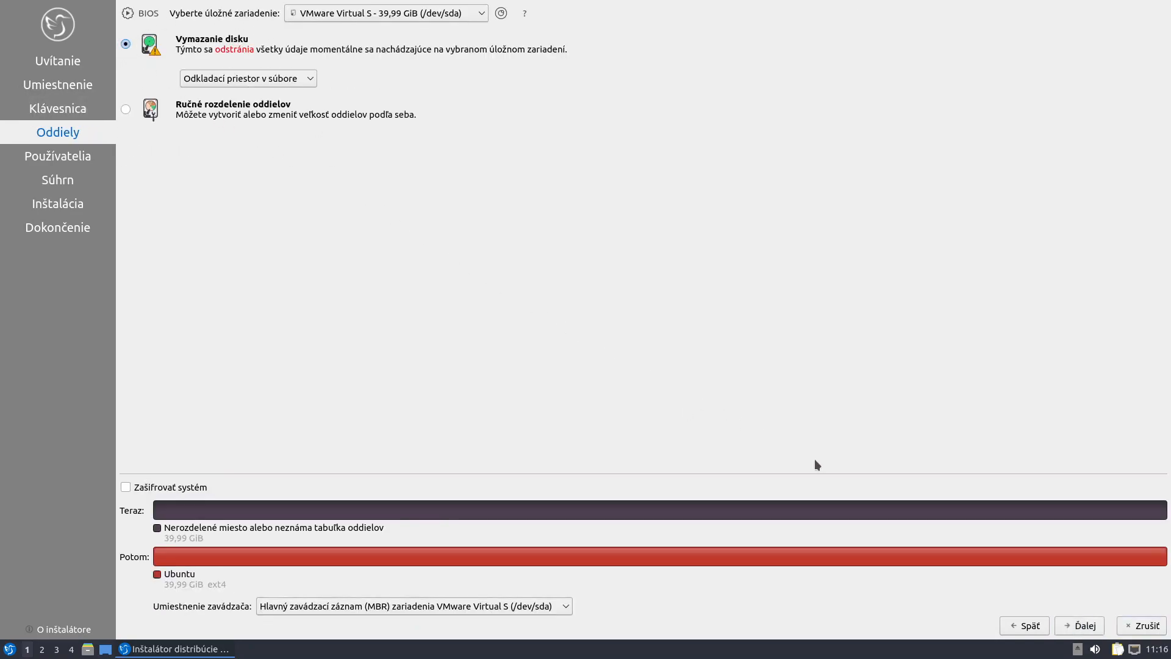
click(1089, 636)
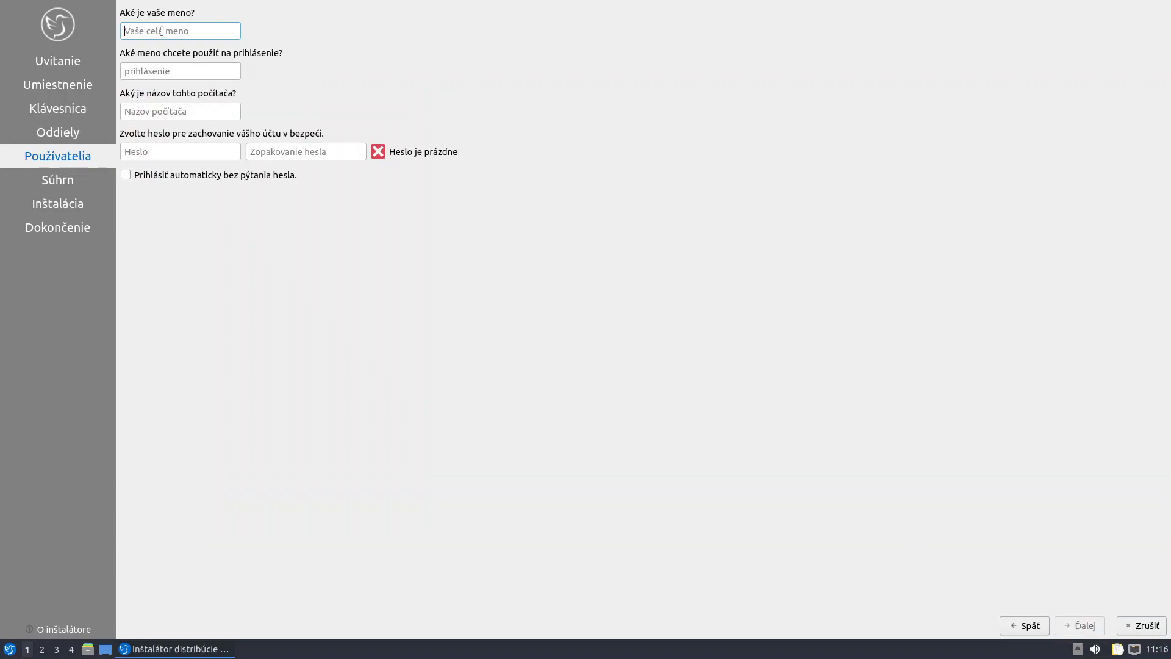
Create account 'user' on computer 'lubuntu' with a matching password and auto-login
text(user)
key(Tab)
key(Tab)
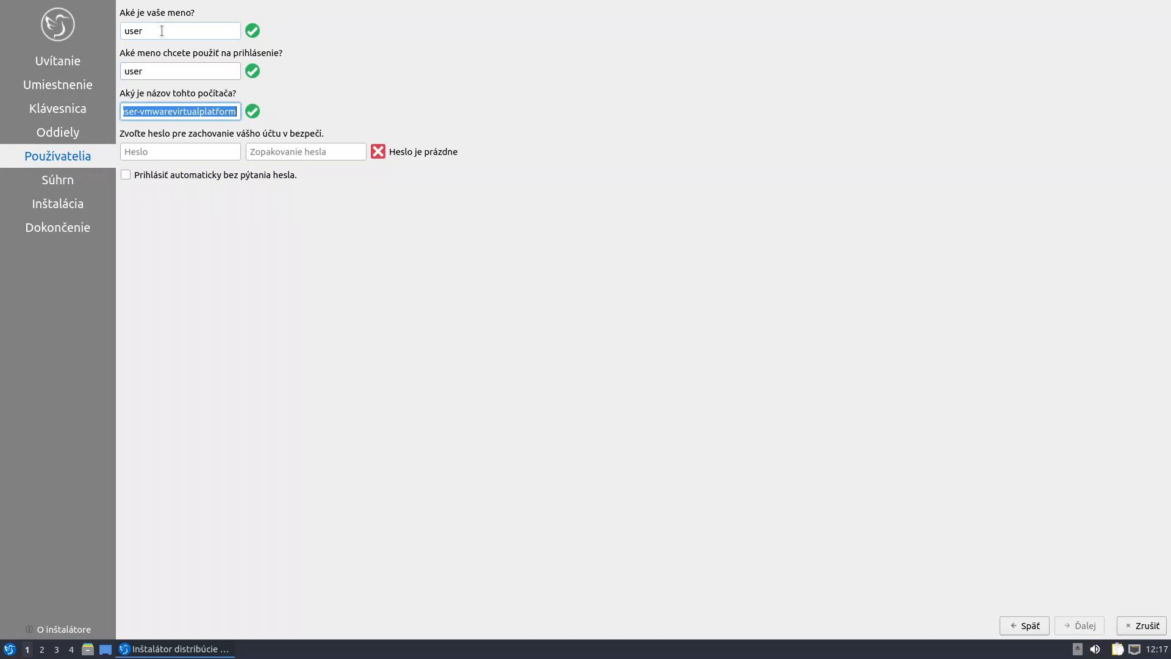
text(lubuntu)
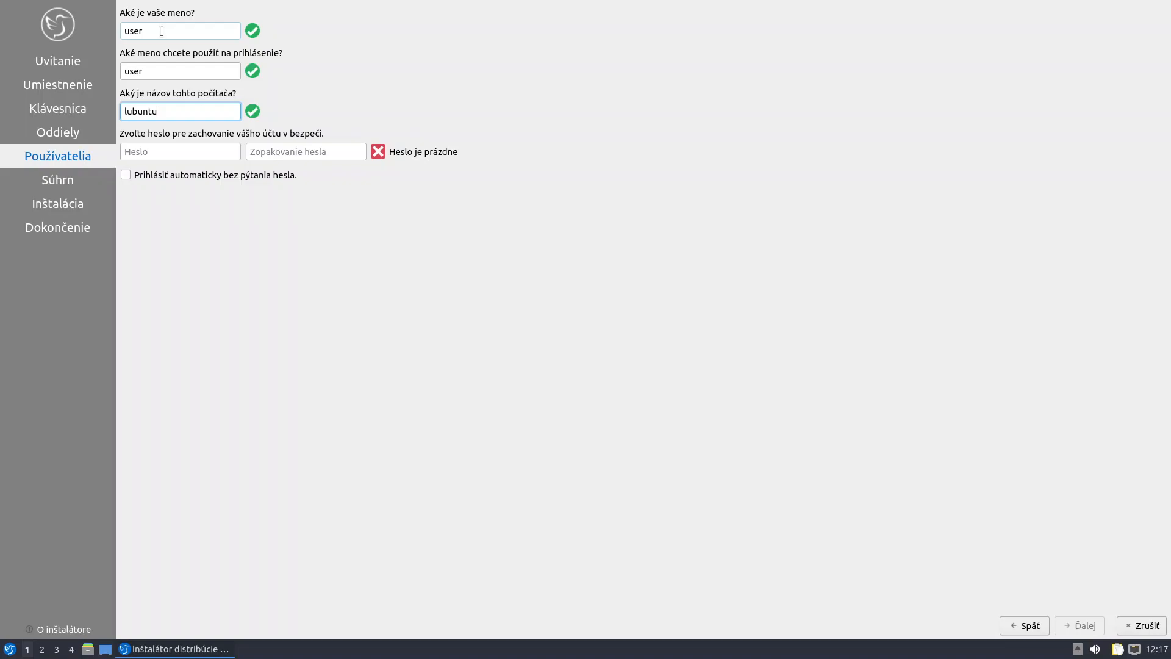
key(Tab)
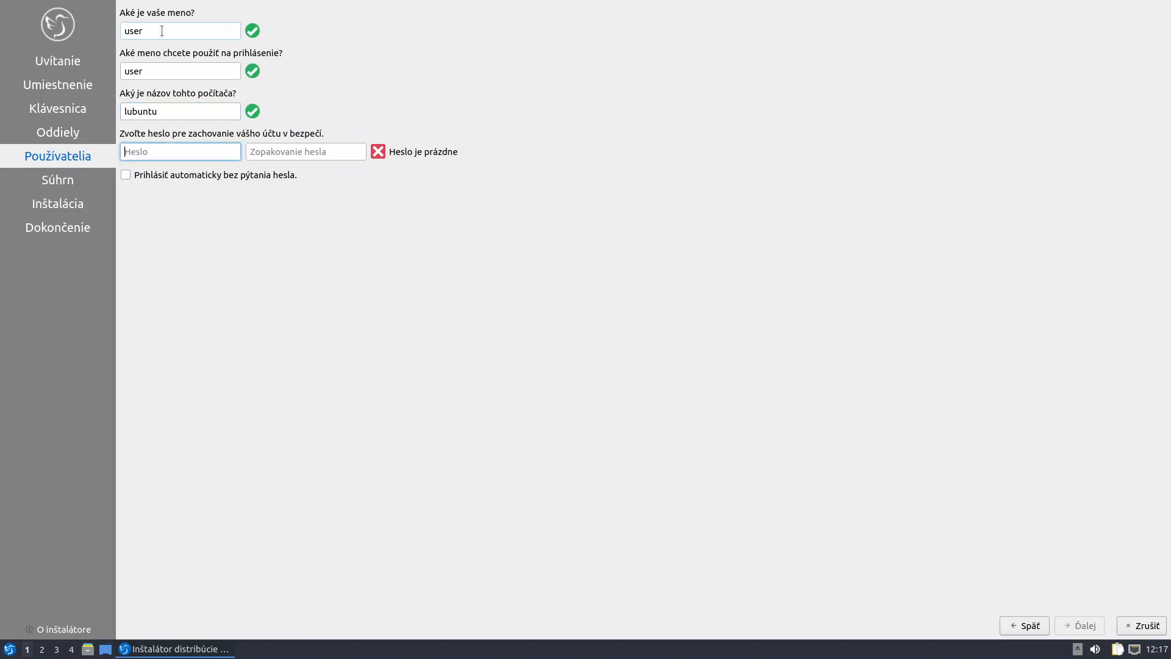
text(12345)
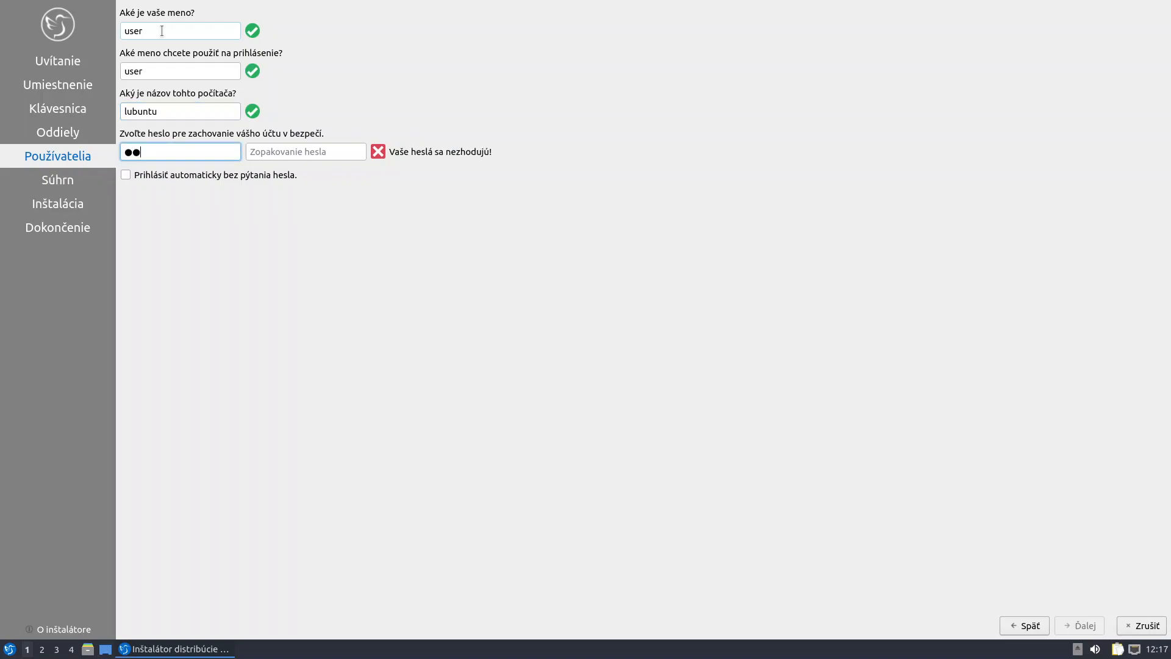
key(Tab)
text(1)
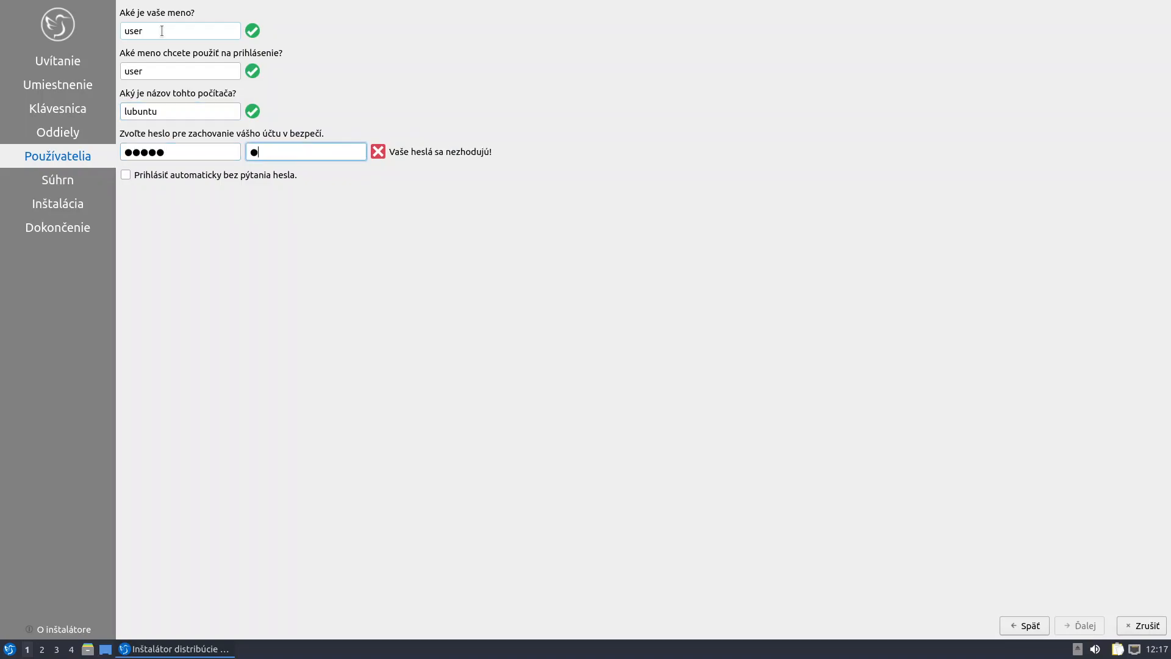
text(2345)
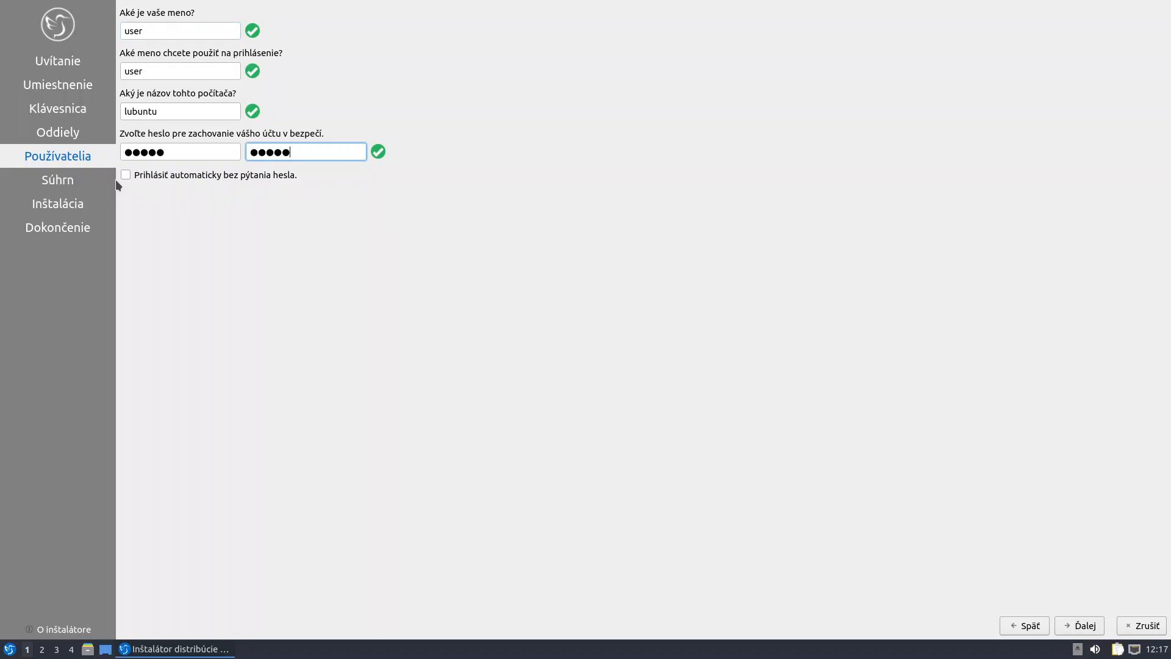
key(Tab)
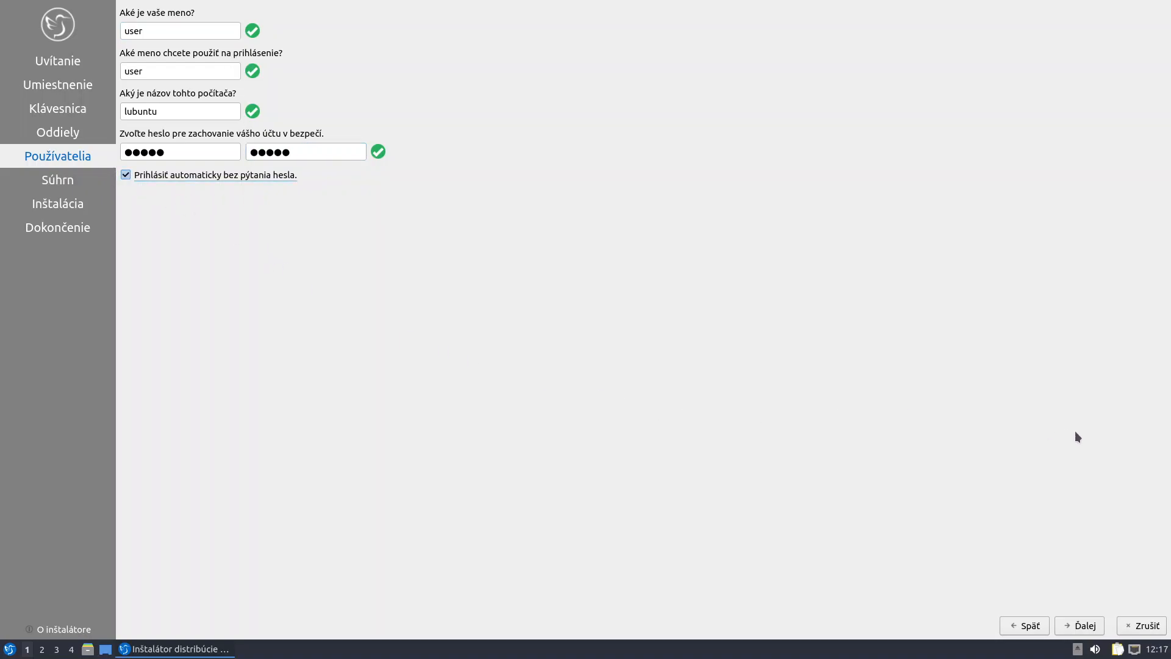
Pass the installation summary and confirm writing changes to disk to begin installing
click(1085, 626)
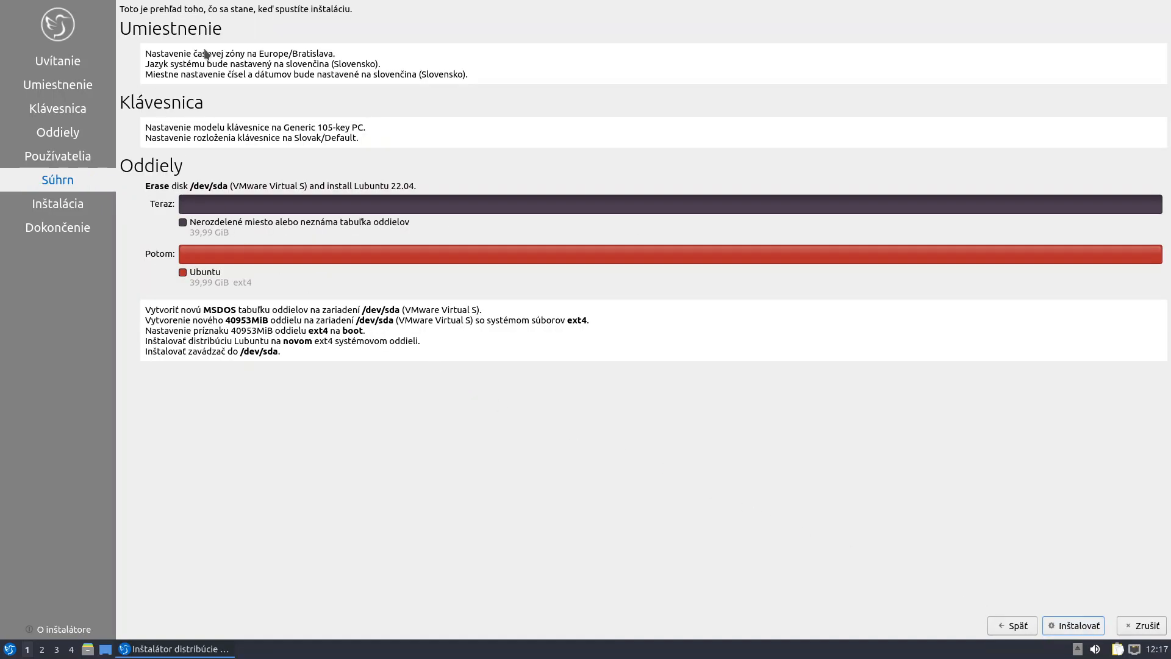
click(1073, 626)
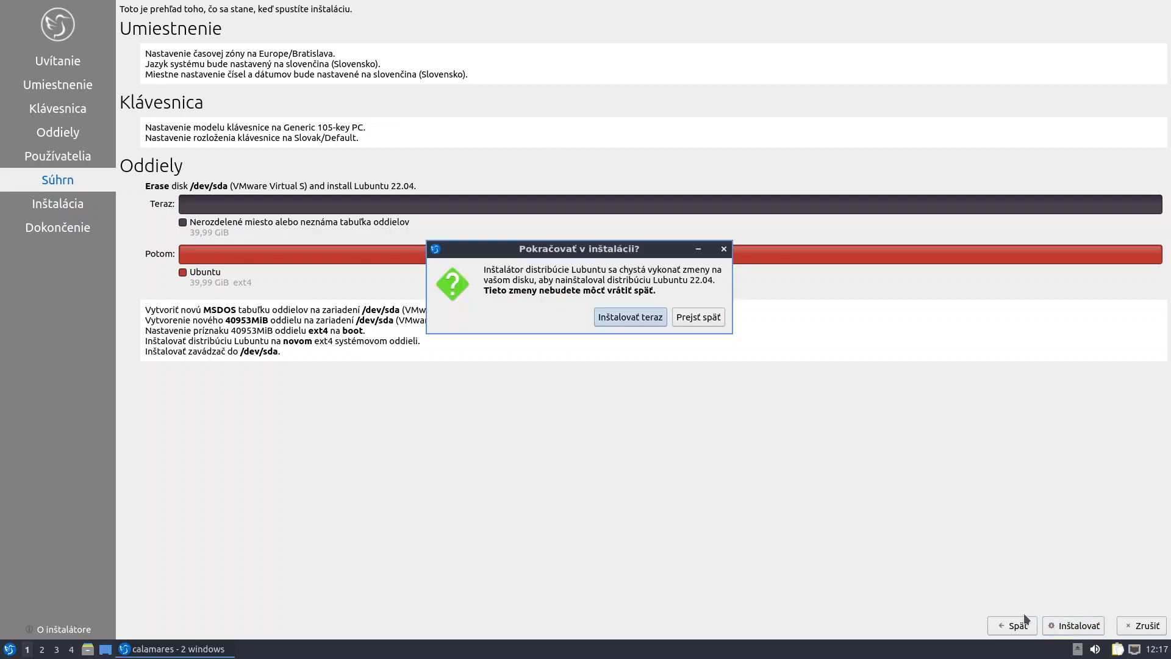
click(643, 316)
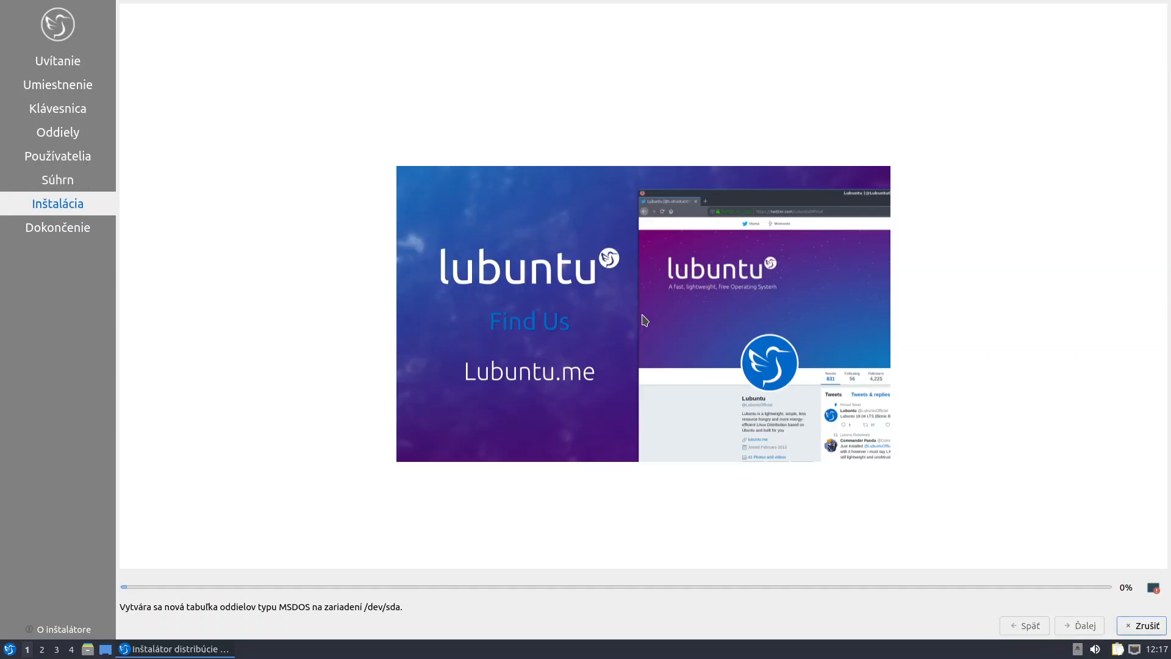
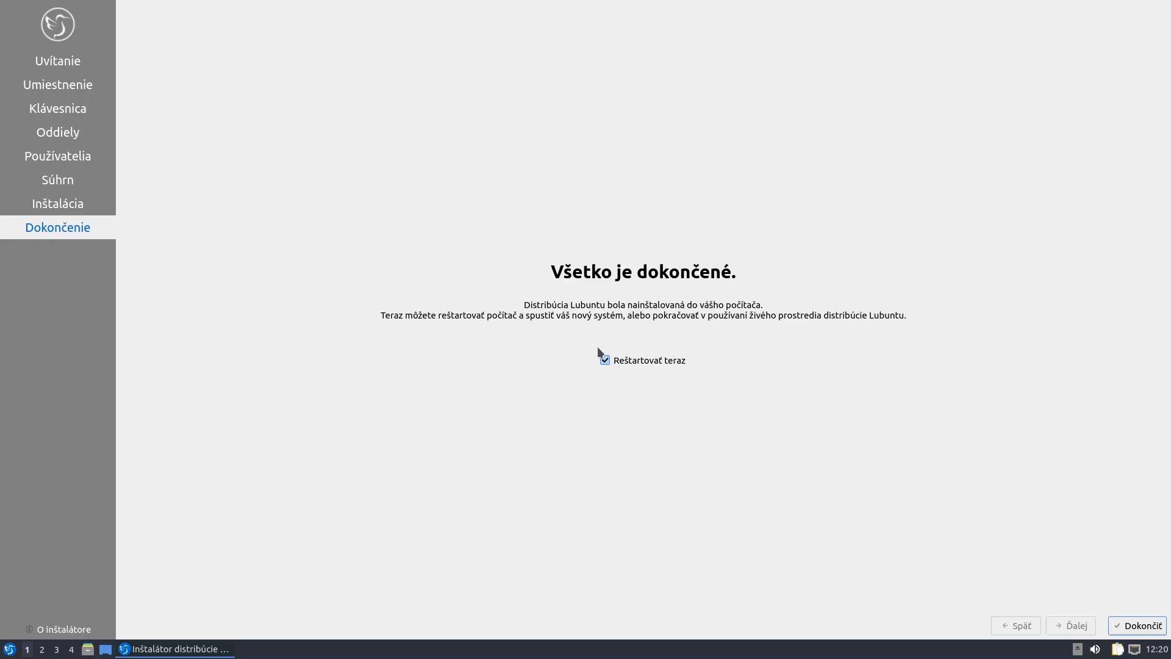
Finish the Lubuntu installation and reboot into the newly installed system
click(1137, 625)
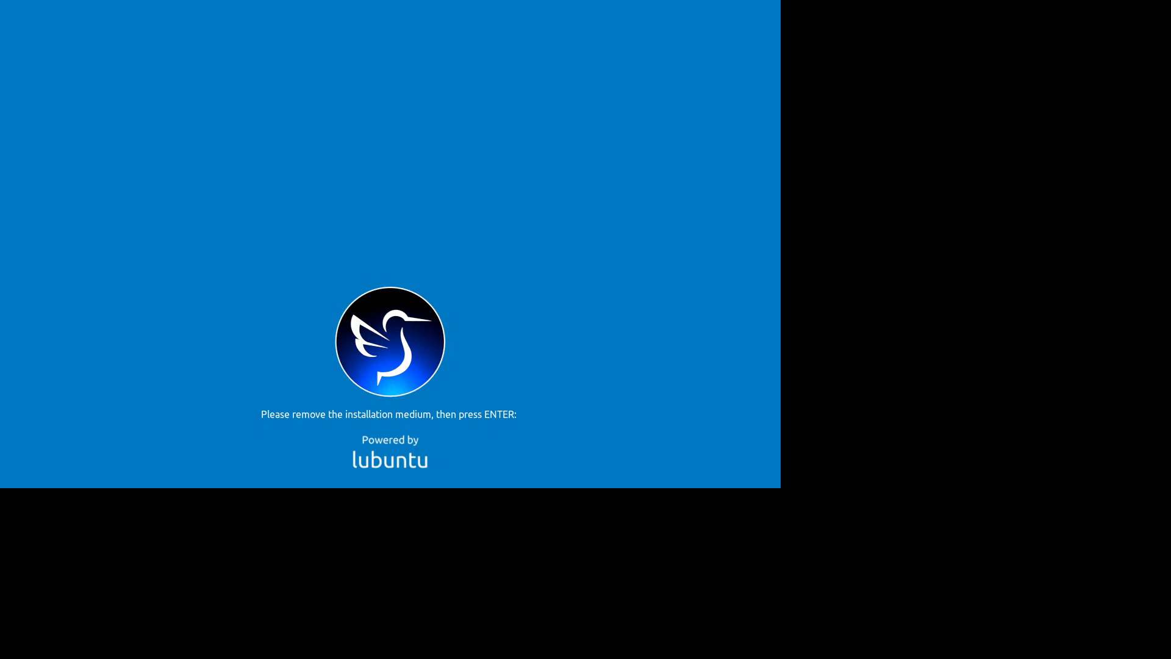
key(Return)
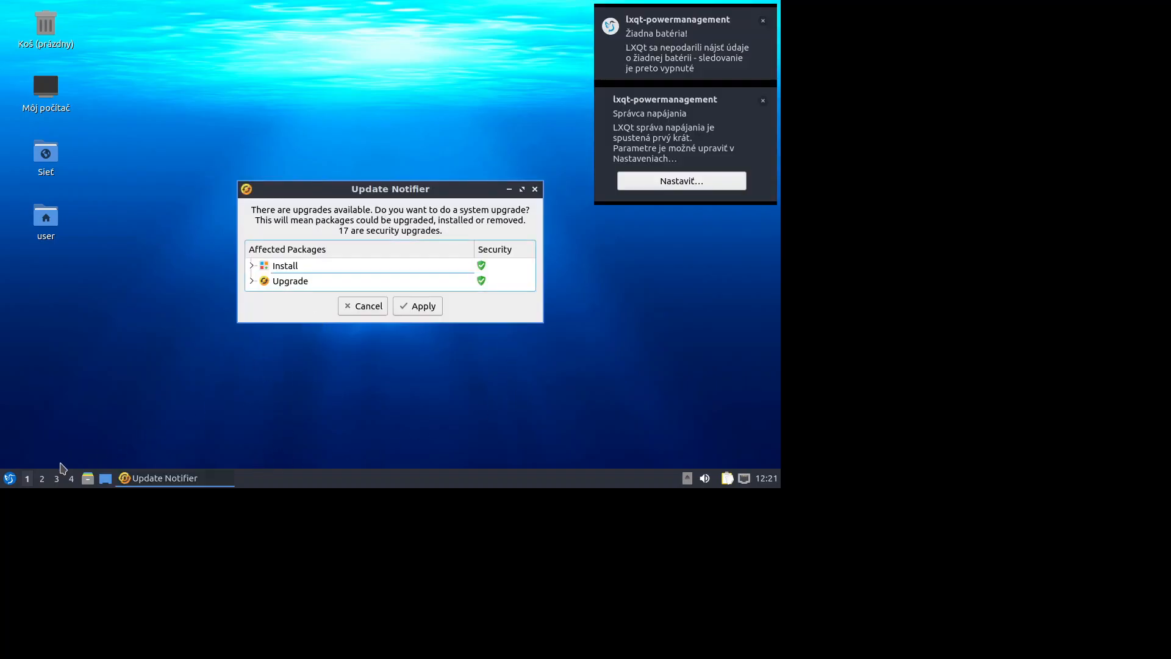
Change the display resolution to 1920x1080 in LXQt Monitor settings, keep it and save it
click(9, 478)
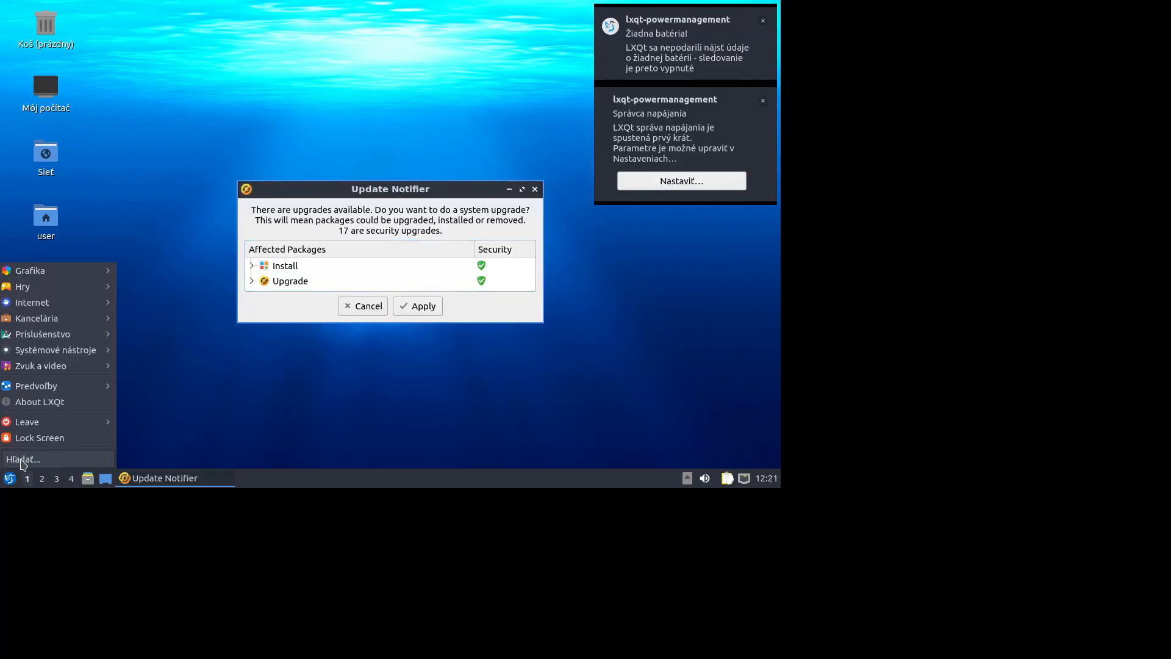
mouse_move(58, 390)
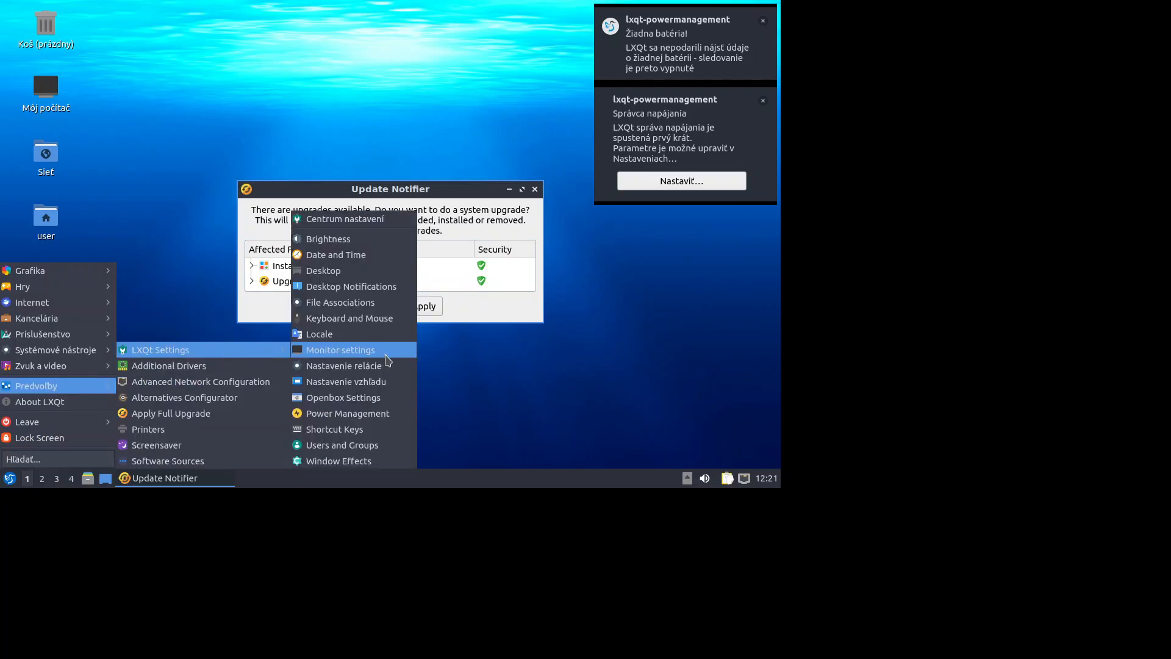
click(388, 360)
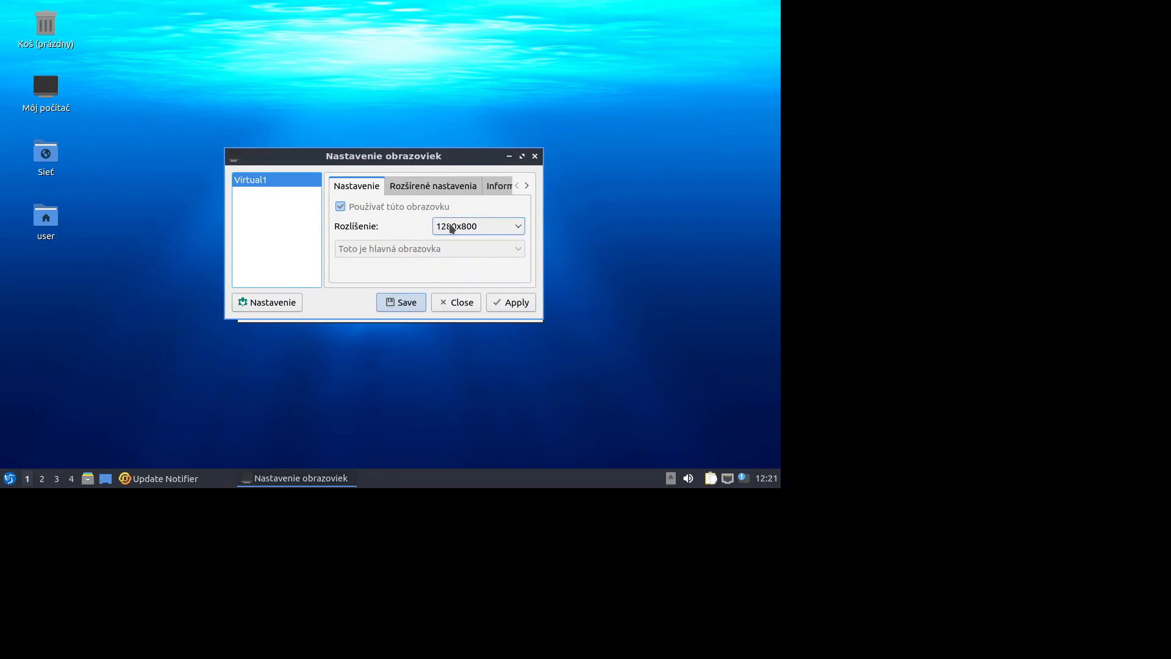
click(452, 227)
scroll(474, 287, up, 3)
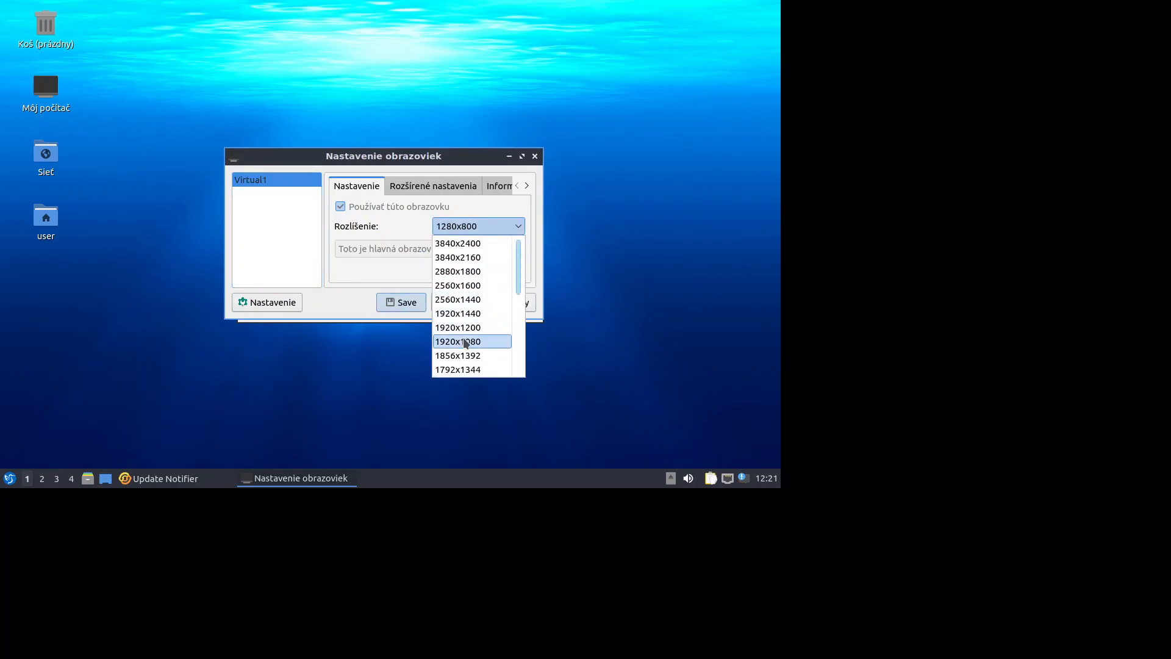
click(466, 341)
click(511, 304)
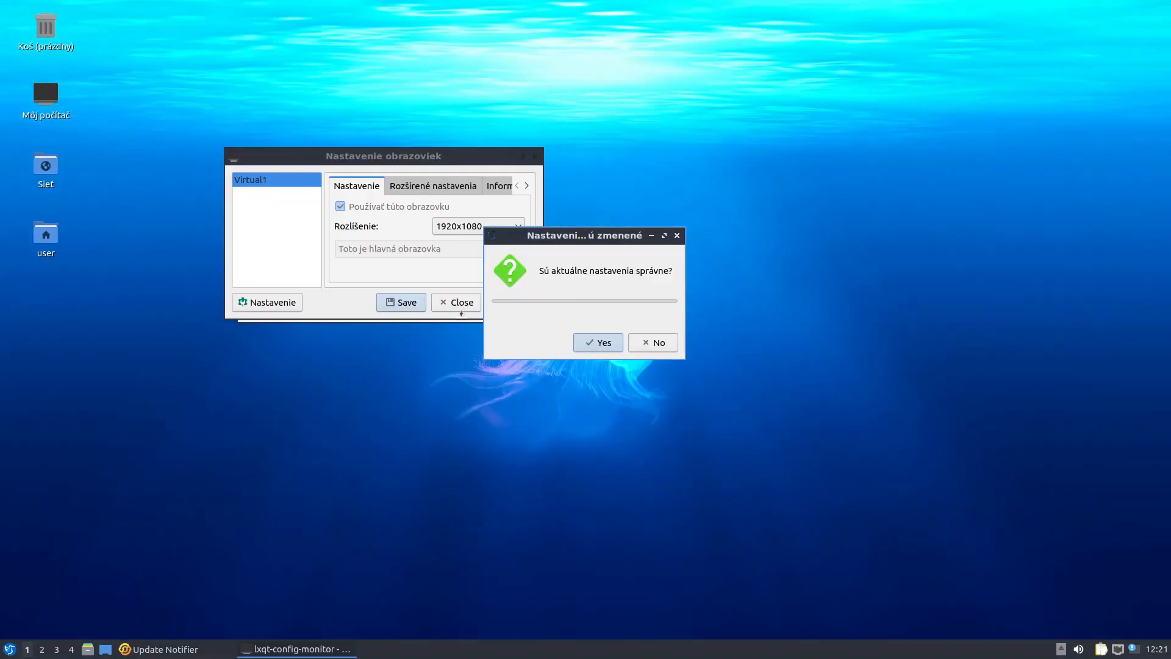
click(601, 344)
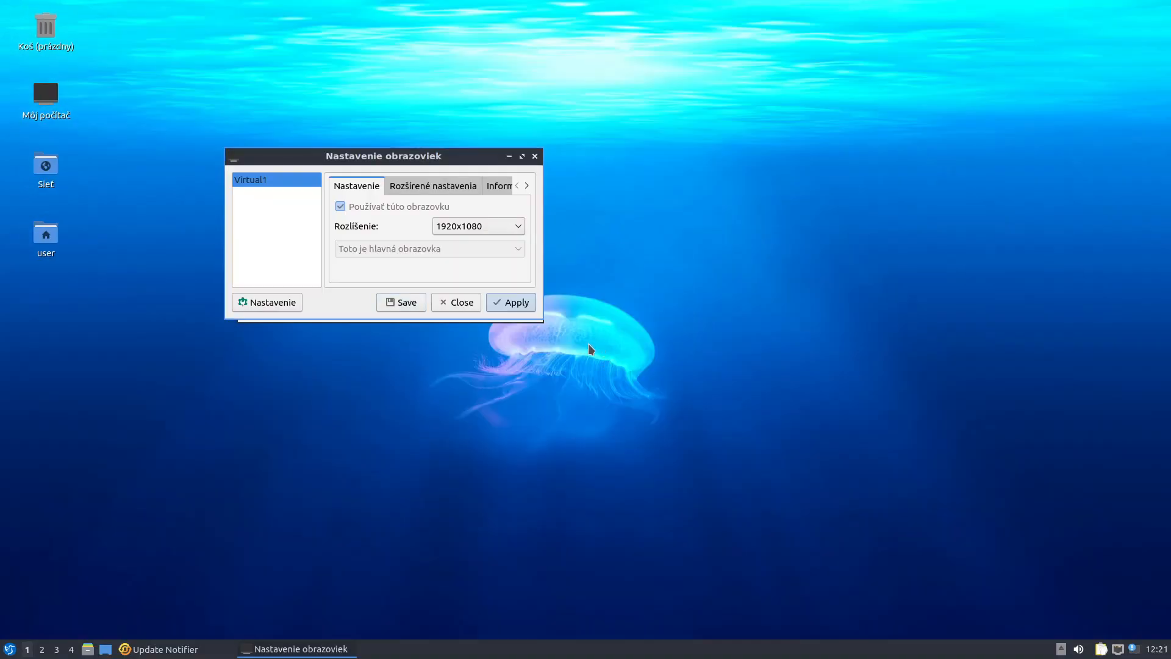
click(404, 302)
click(604, 342)
click(460, 302)
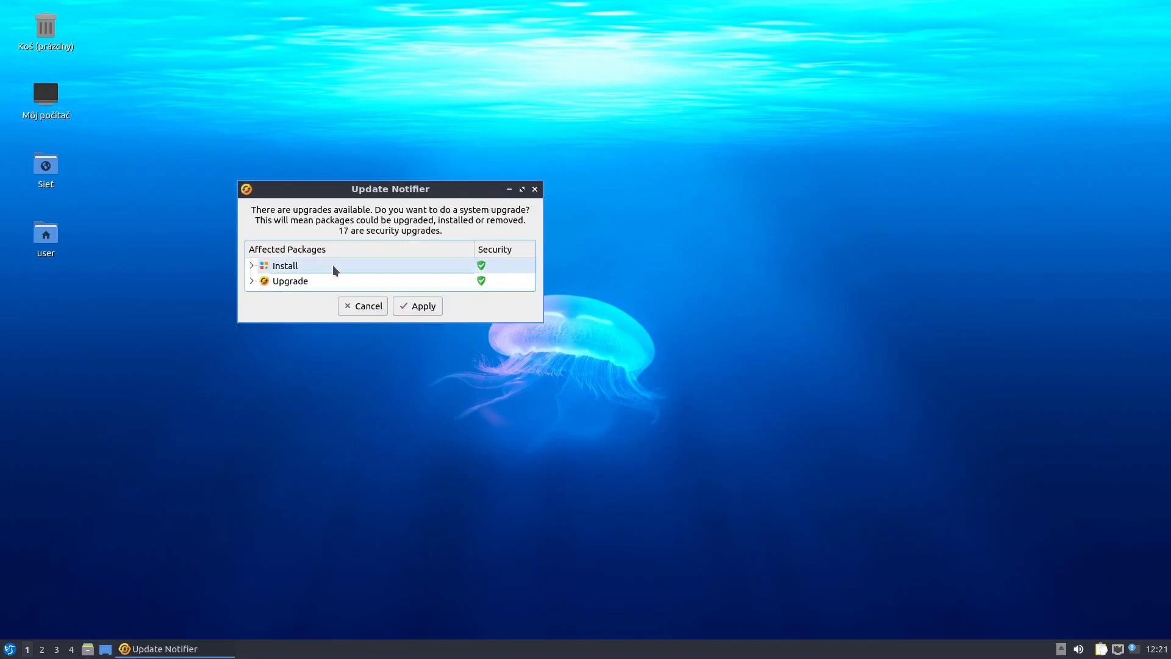
Start the full system upgrade in Update Notifier, authorised with the sudo password
click(414, 305)
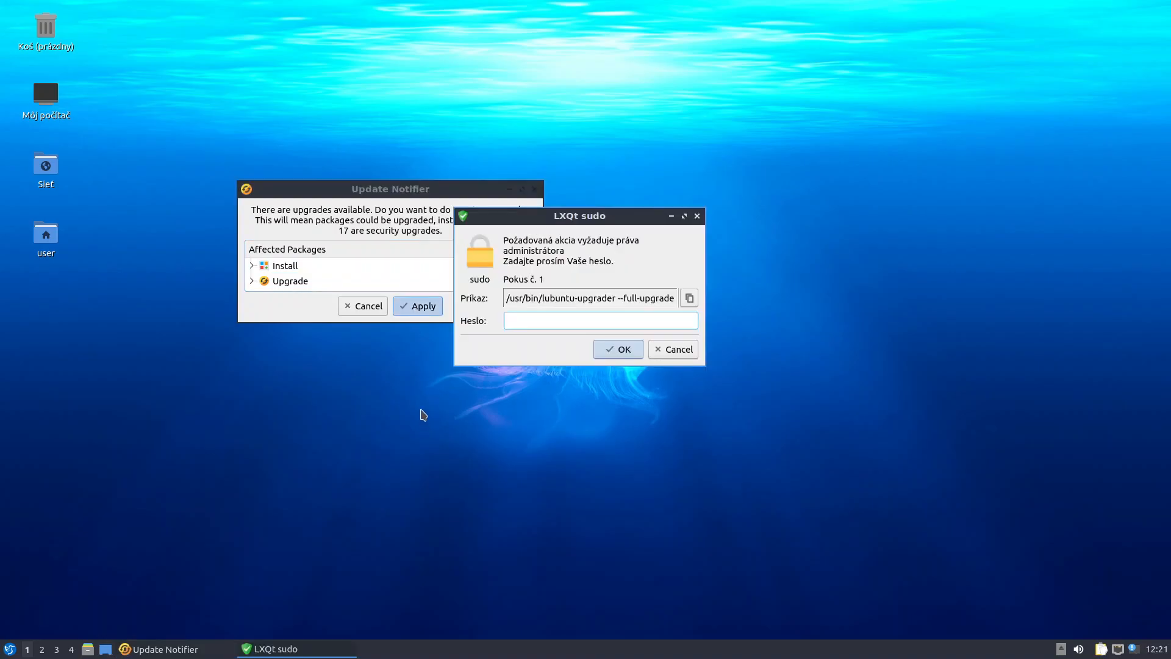
text(****)
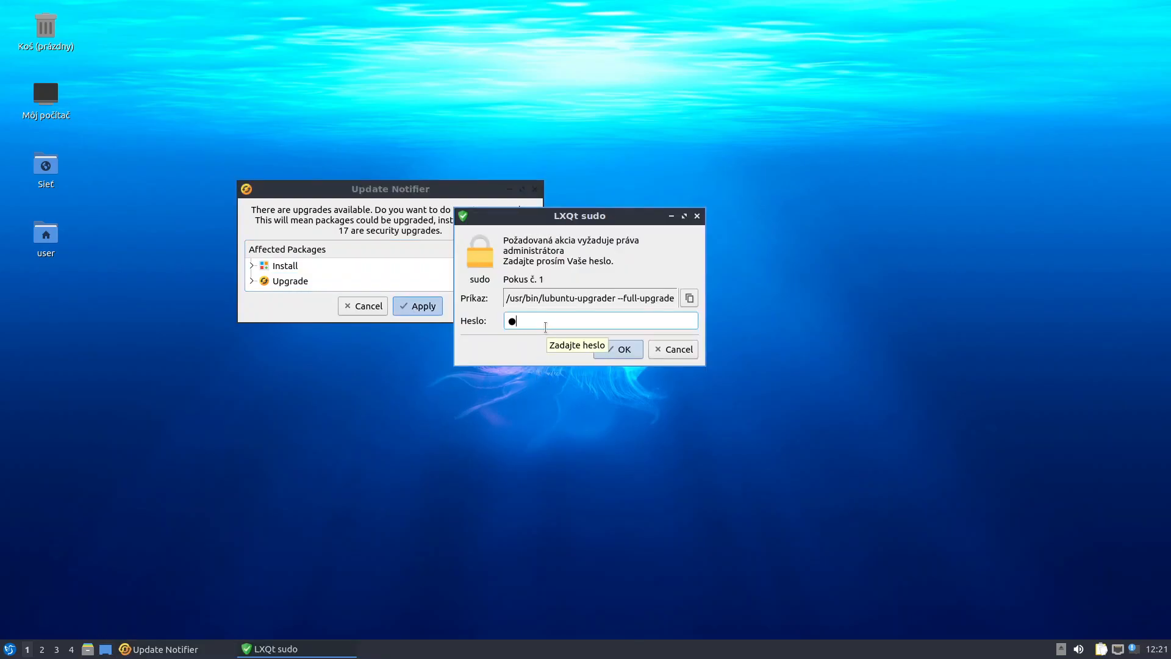
text(*)
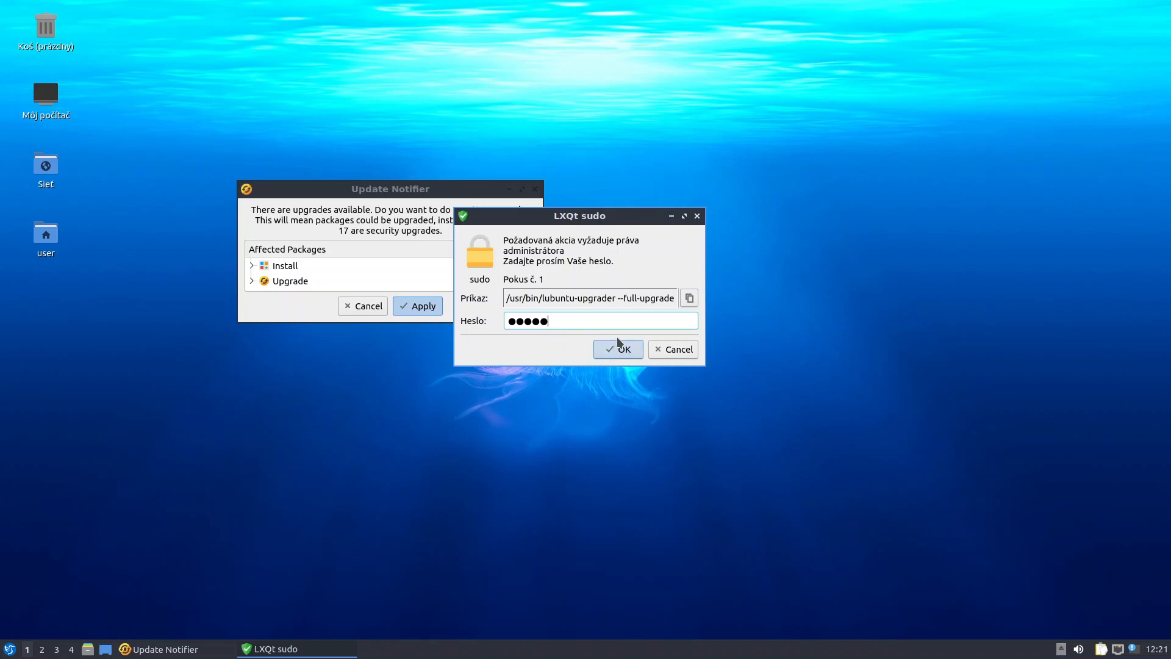
click(627, 350)
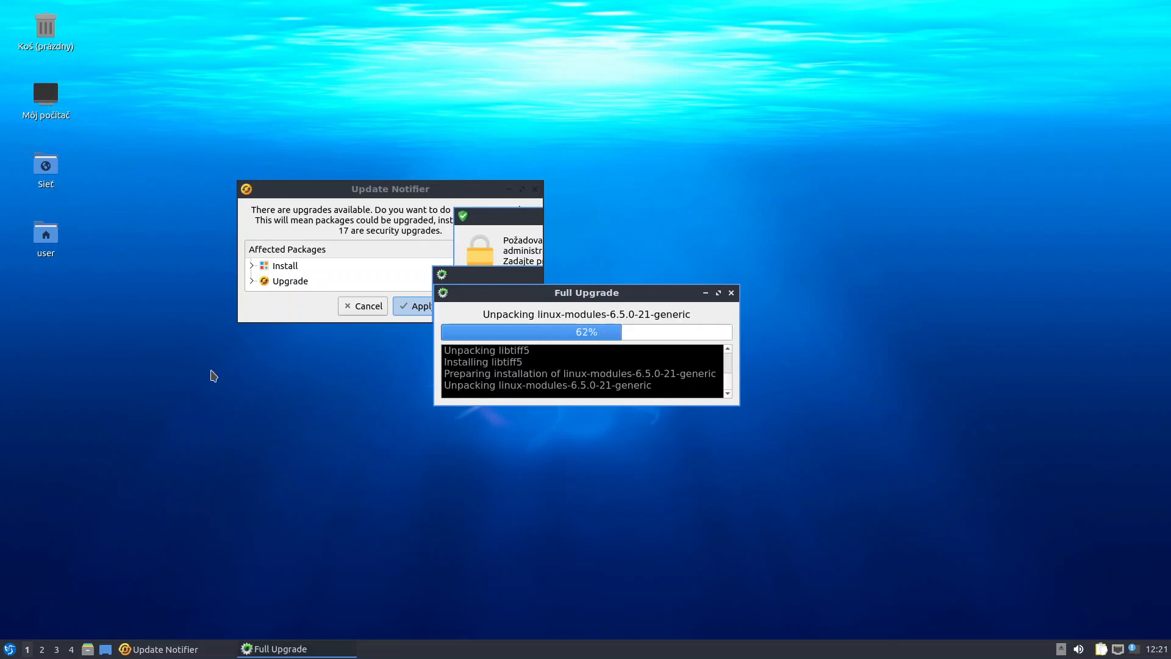
right_click(339, 461)
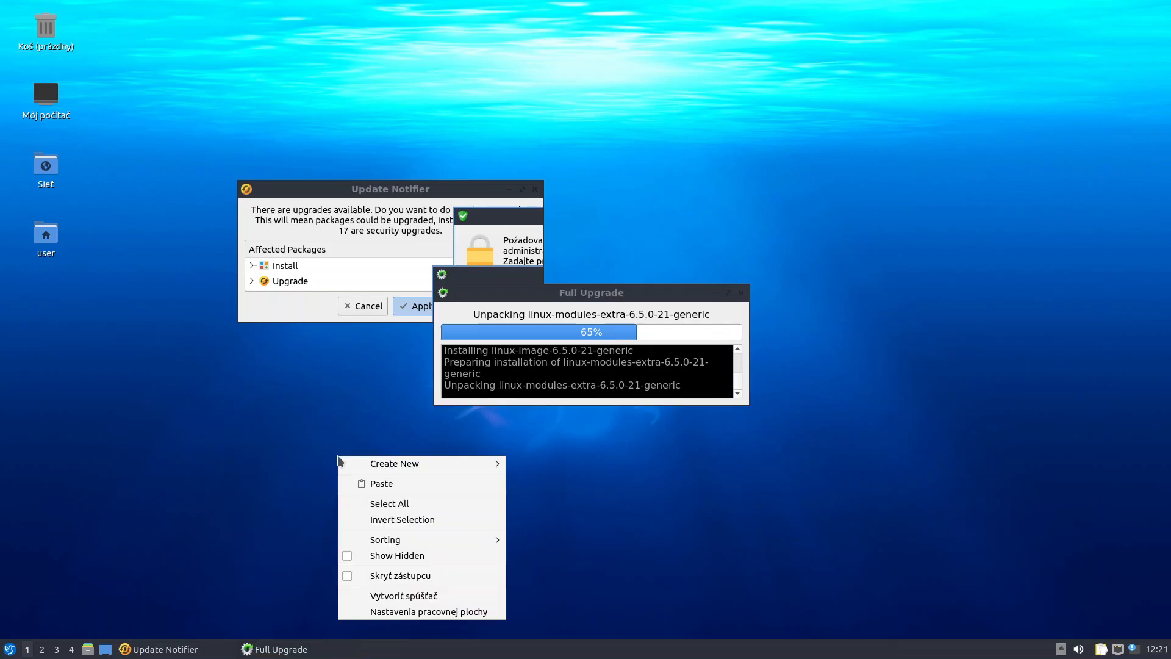
Set the desktop icon label font to Ubuntu 16 Light and apply it
click(469, 611)
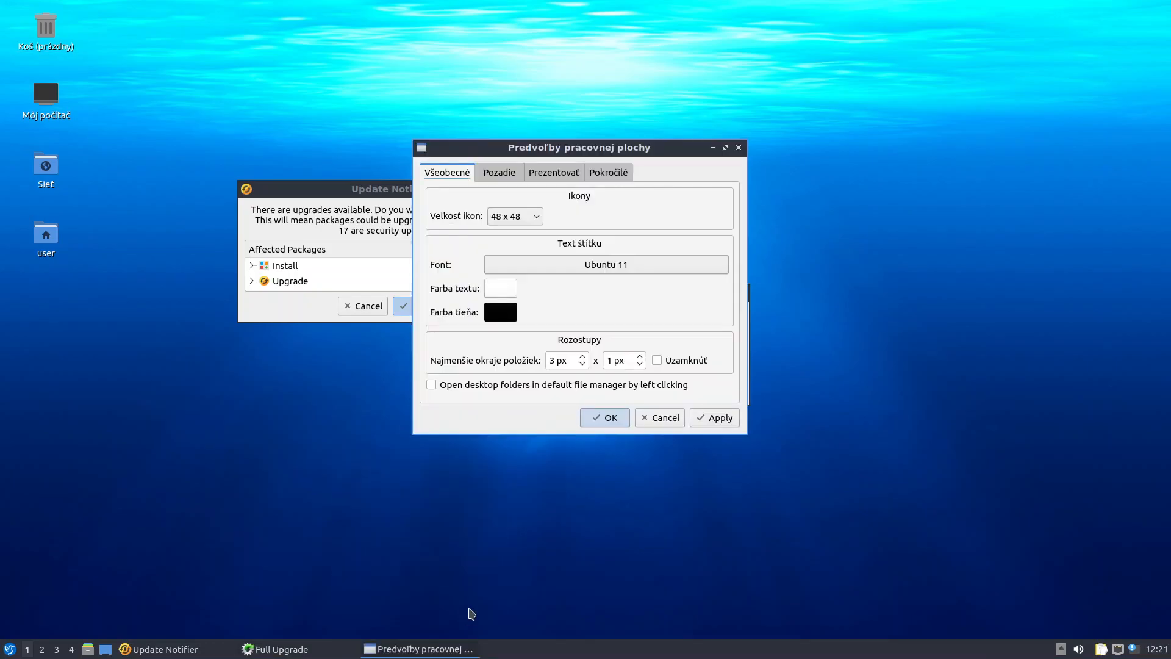
click(629, 265)
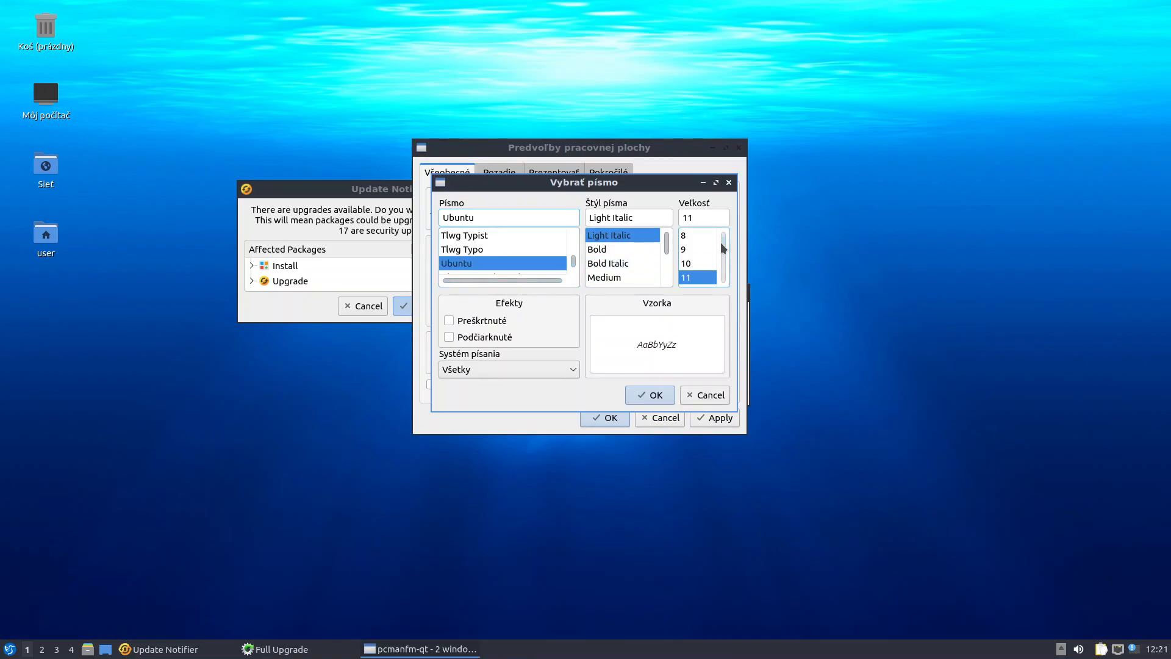
drag(723, 248, 724, 257)
click(691, 248)
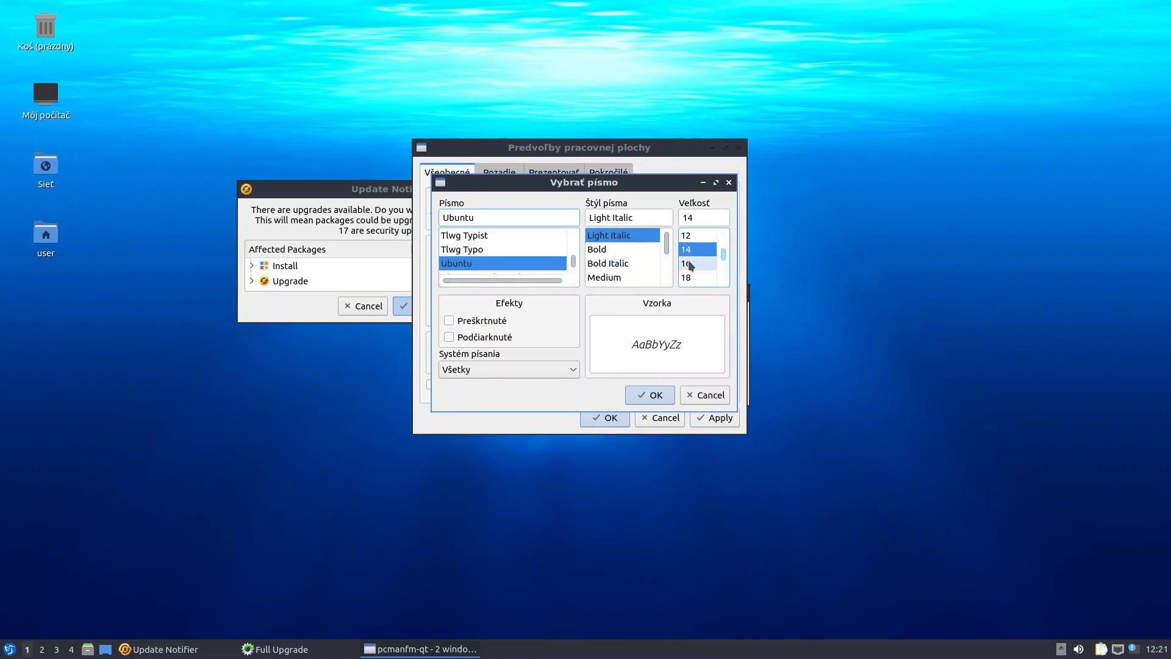
click(692, 262)
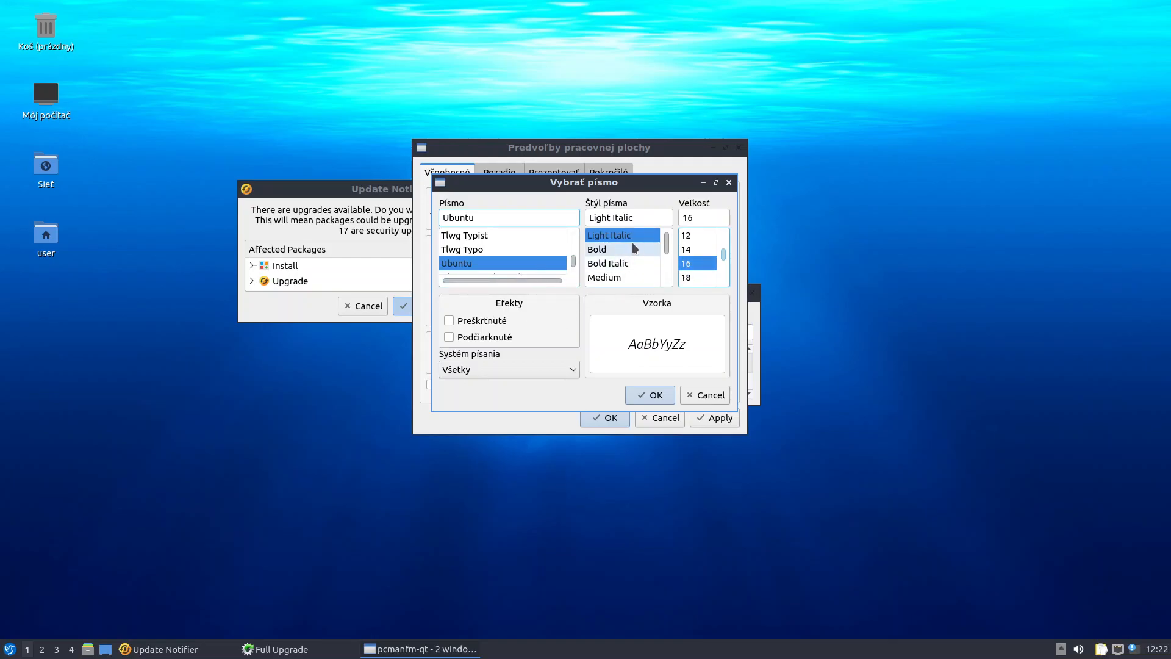
click(625, 278)
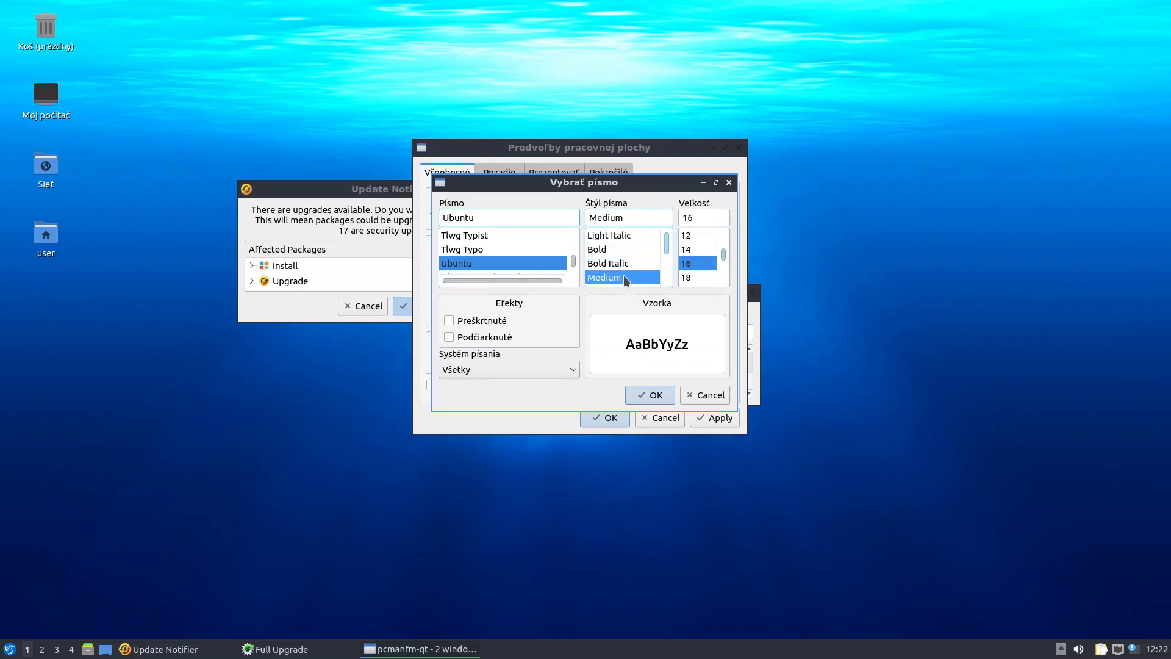
click(625, 264)
click(623, 250)
click(621, 238)
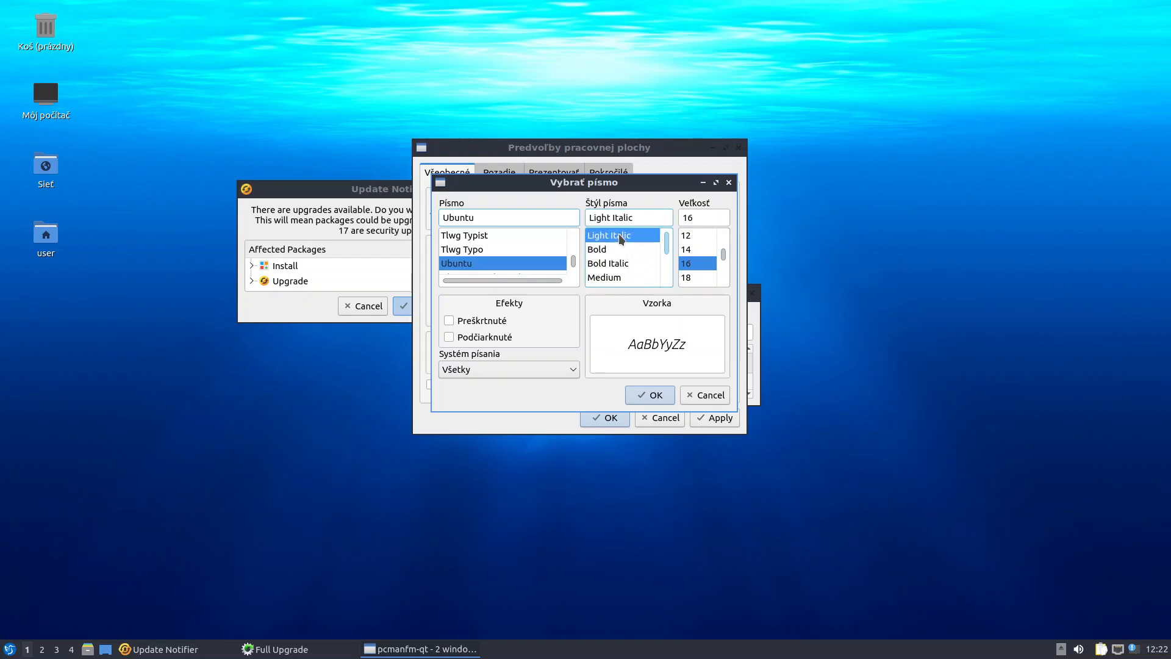
drag(666, 243, 666, 261)
click(641, 250)
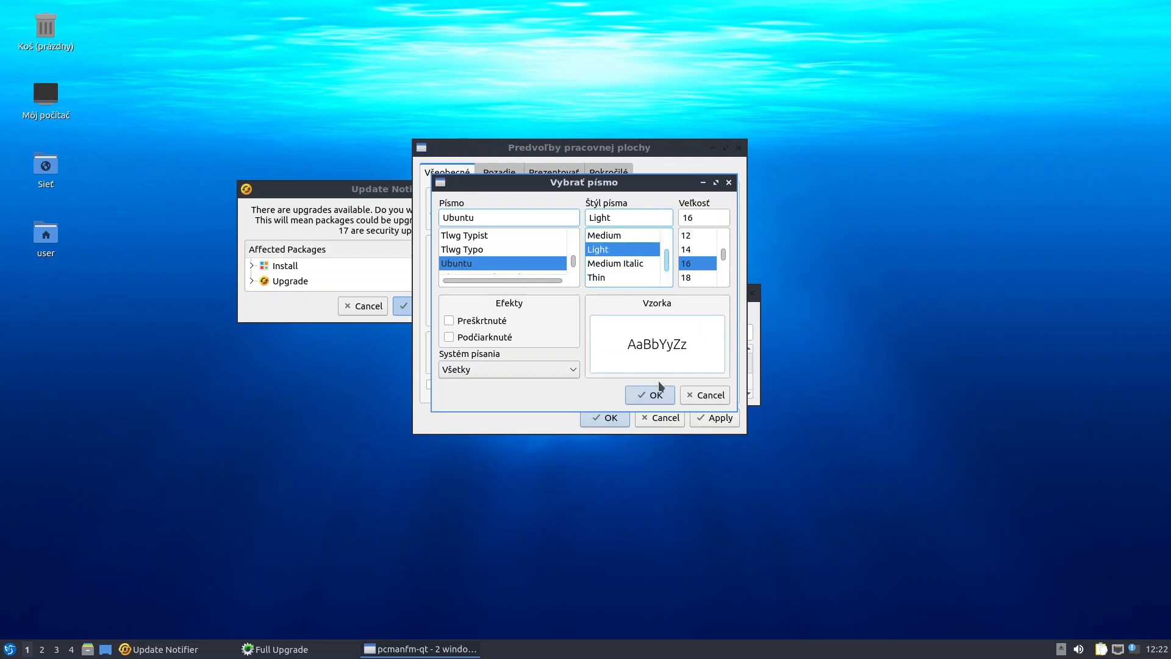
click(651, 395)
click(701, 423)
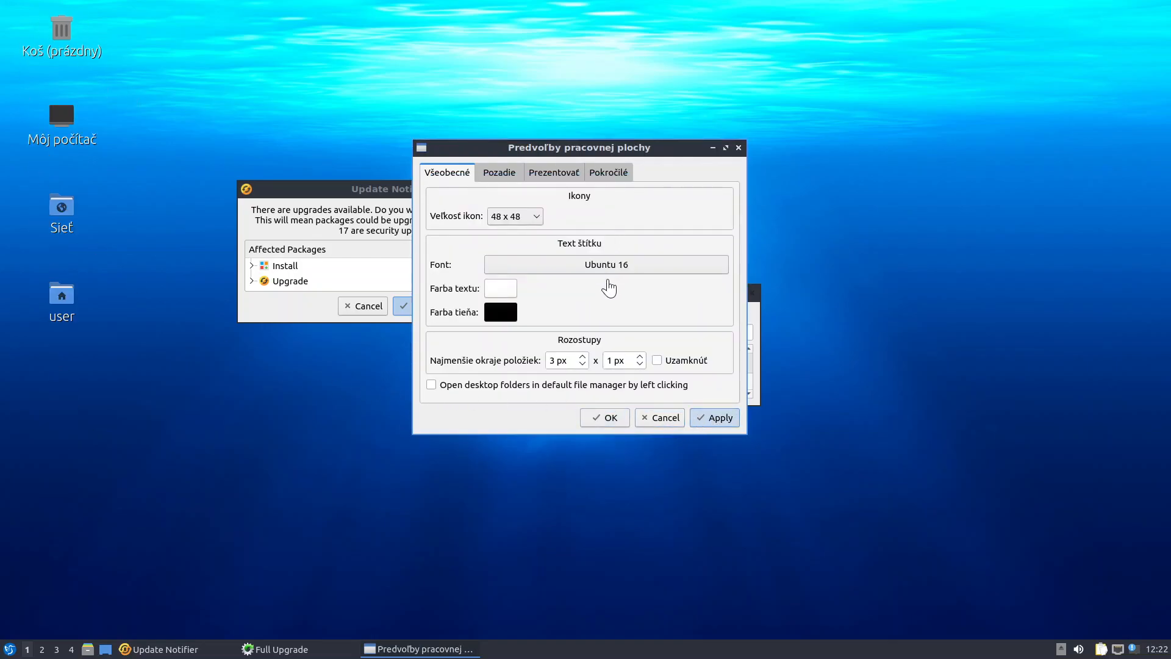
Make desktop icons 64 x 64, apply, and close the desktop preferences
click(538, 218)
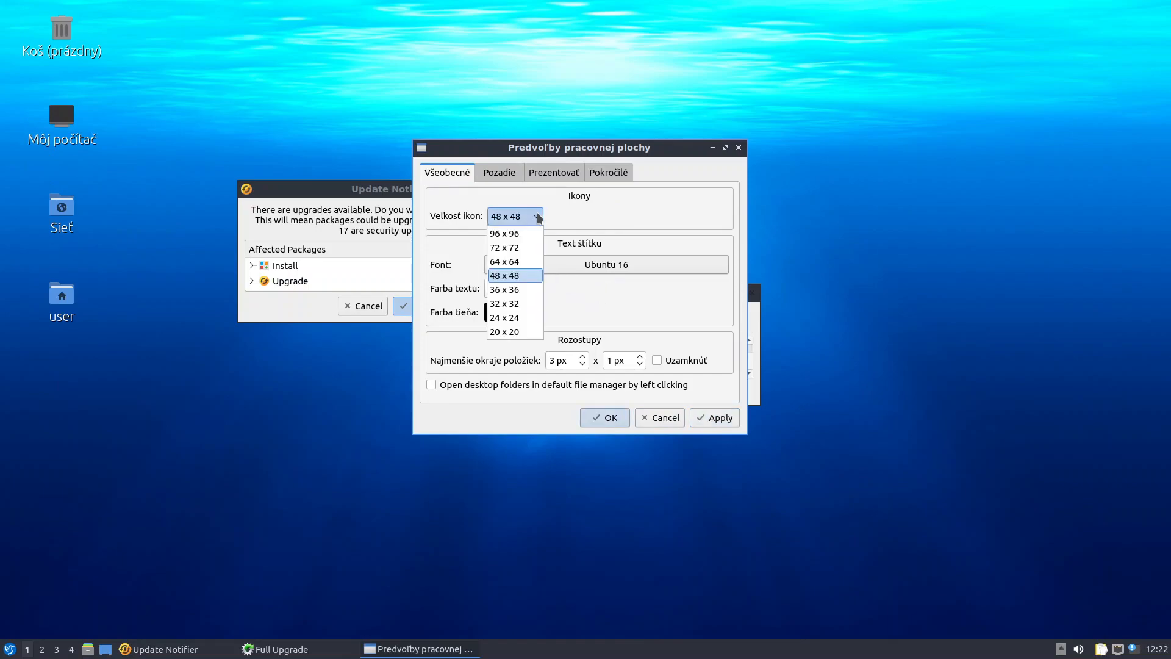
click(515, 261)
click(721, 425)
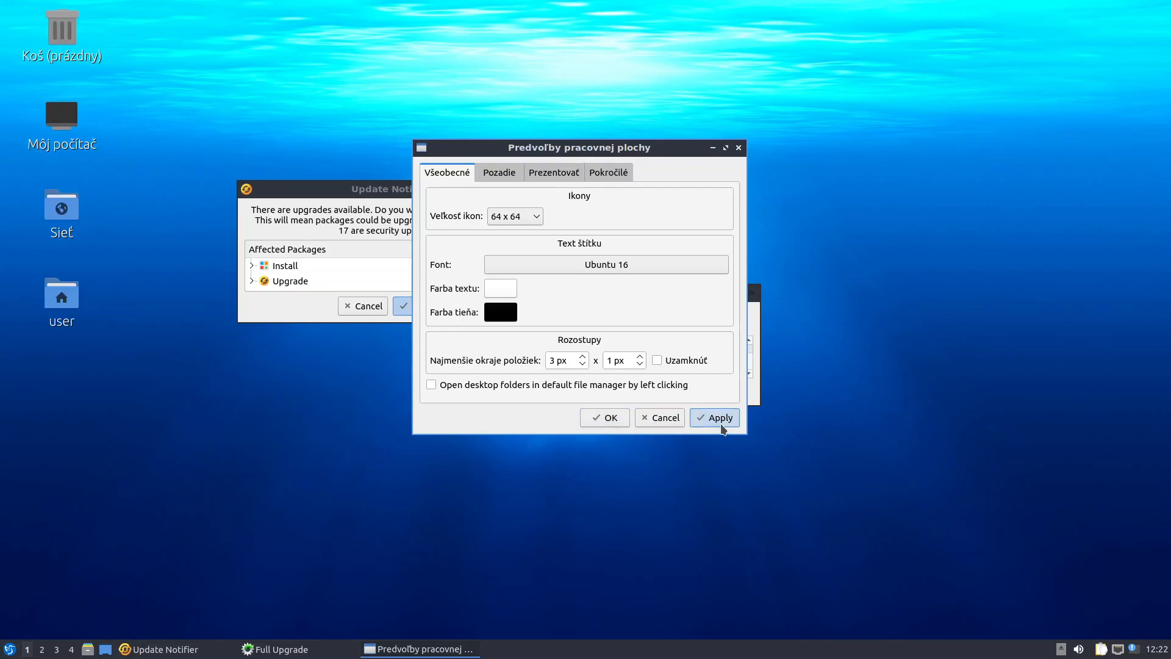
click(611, 419)
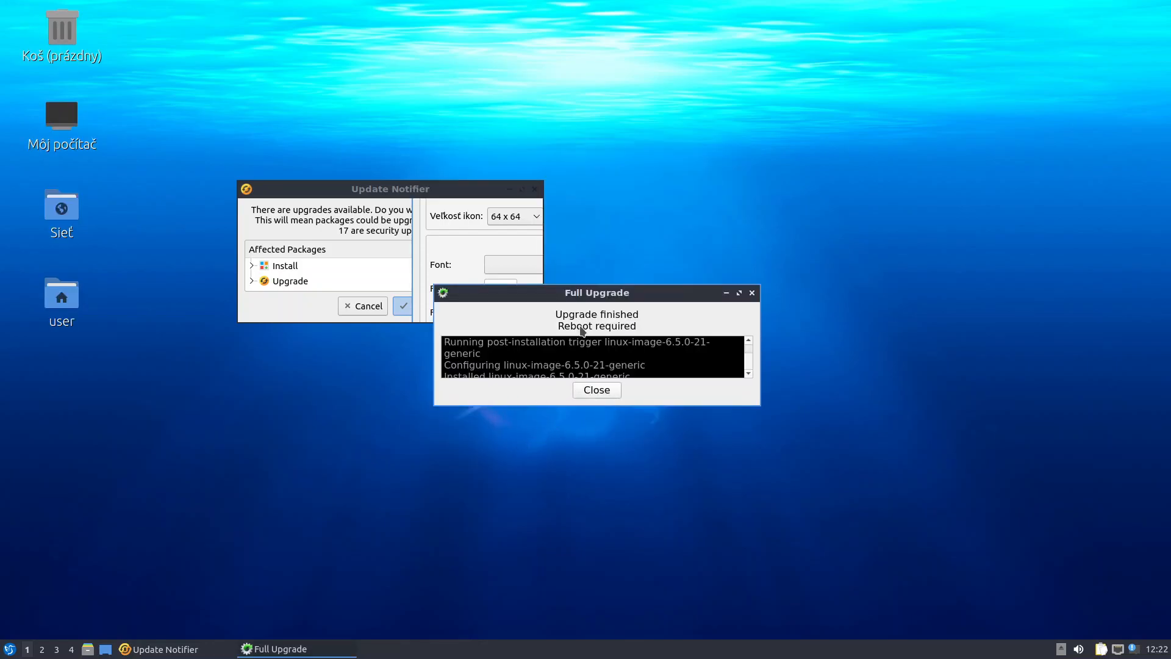
Close the finished upgrade window and make the LXQt panel 48 px tall
click(597, 390)
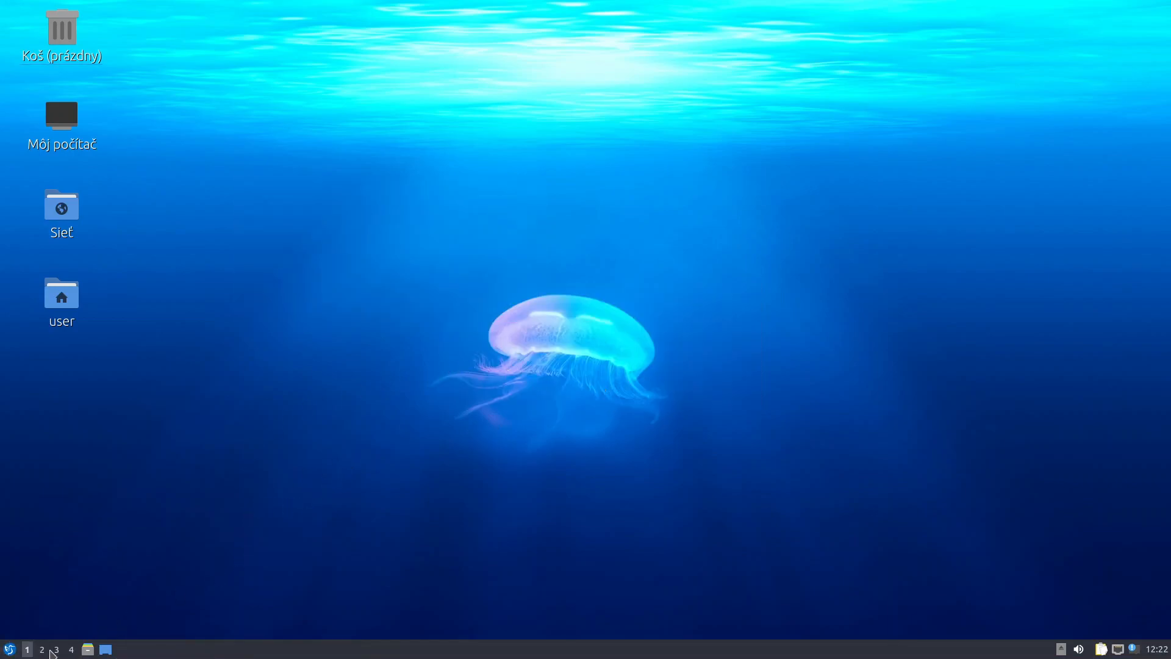
right_click(186, 649)
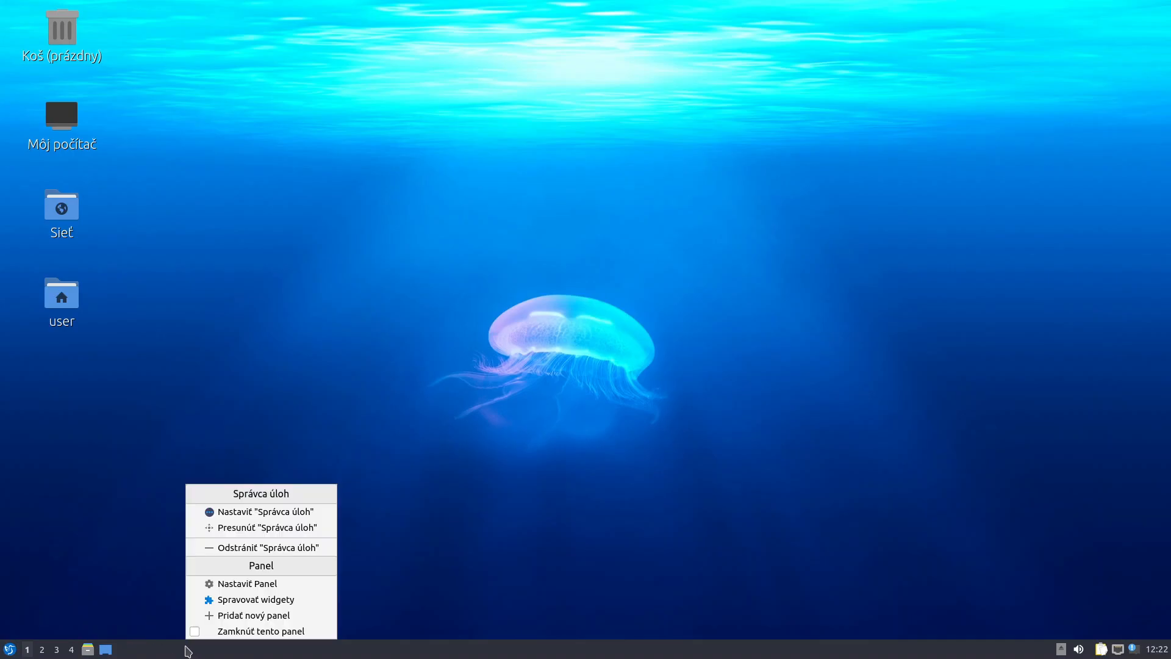
click(252, 584)
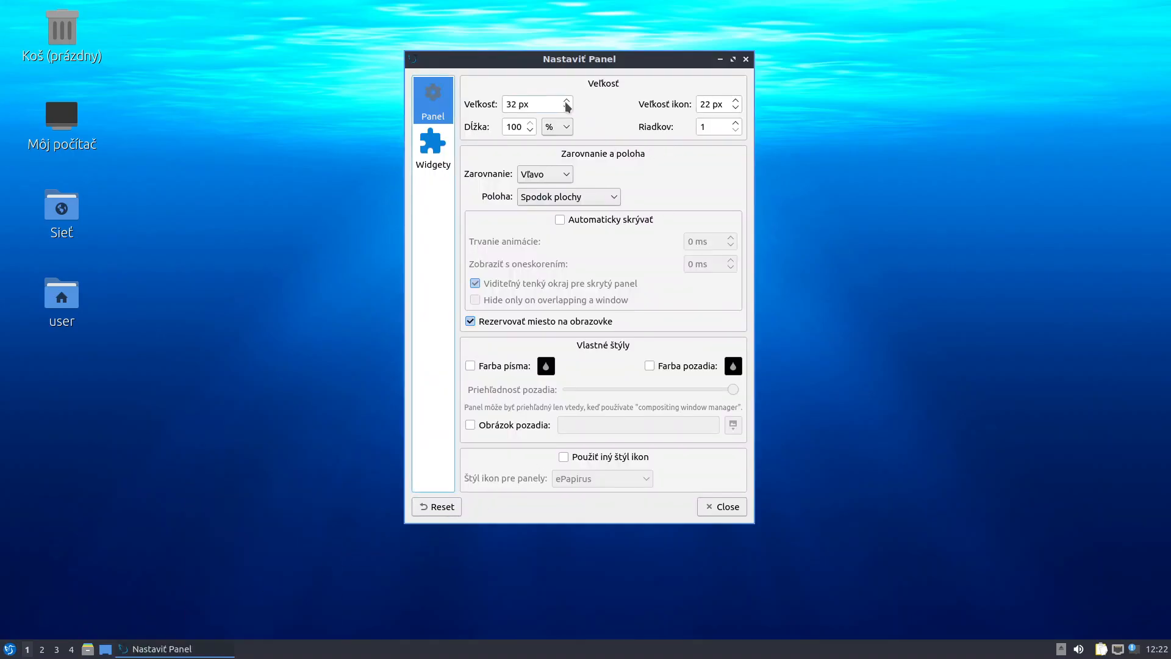
drag(518, 104, 495, 100)
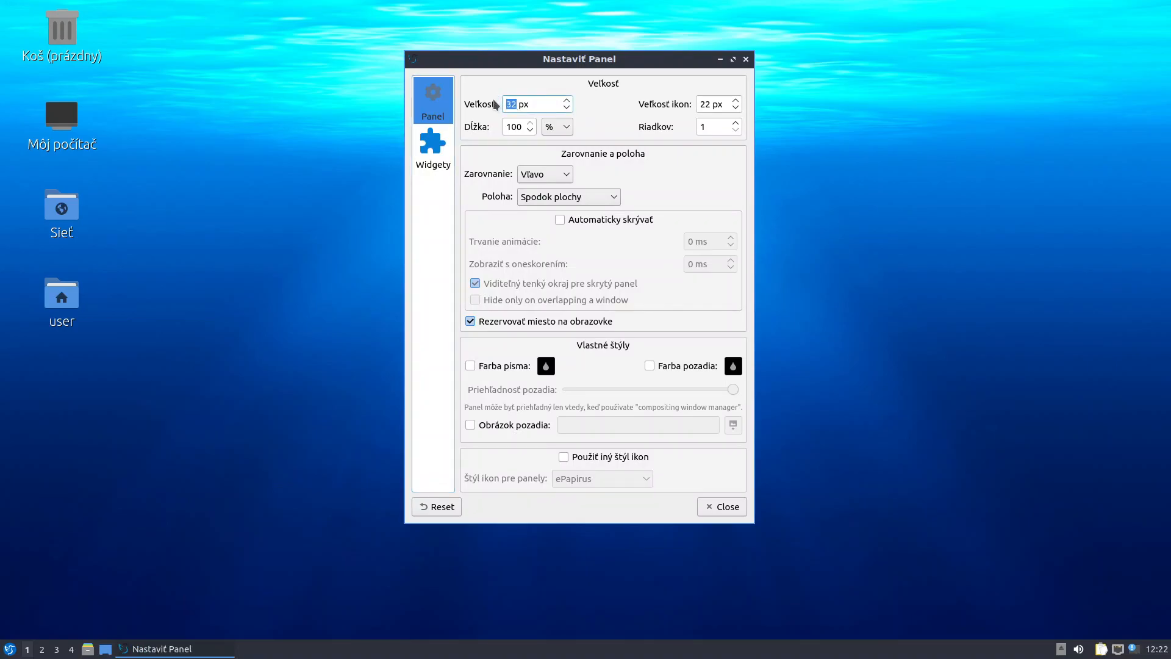
key(Up)
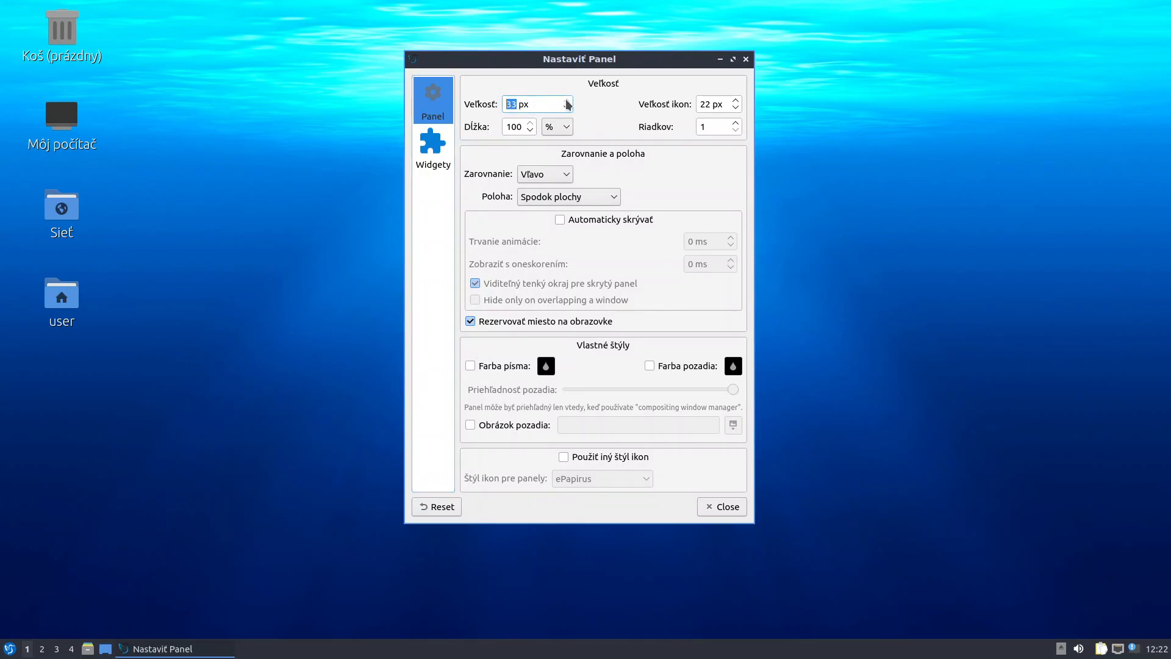
key(Up)
key(Up)
key(Up)
key(Up)
key(Up)
key(Up)
key(Up)
key(Up)
key(Up)
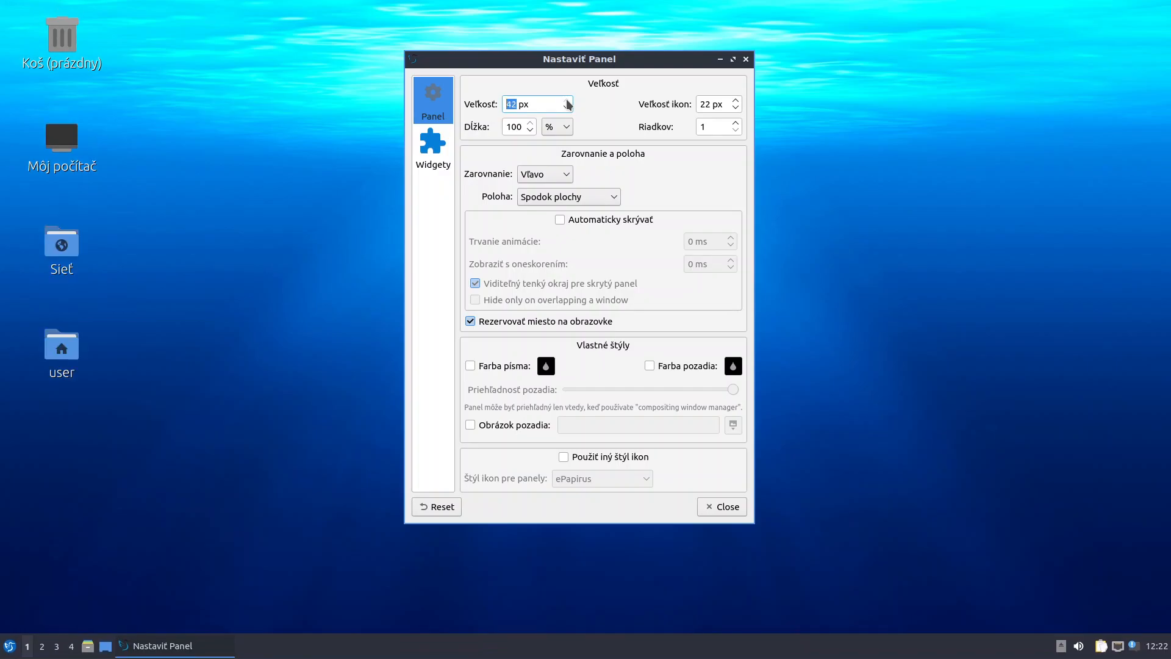
key(Up)
key(Up)
key(Up)
key(Up)
key(Up)
key(Up)
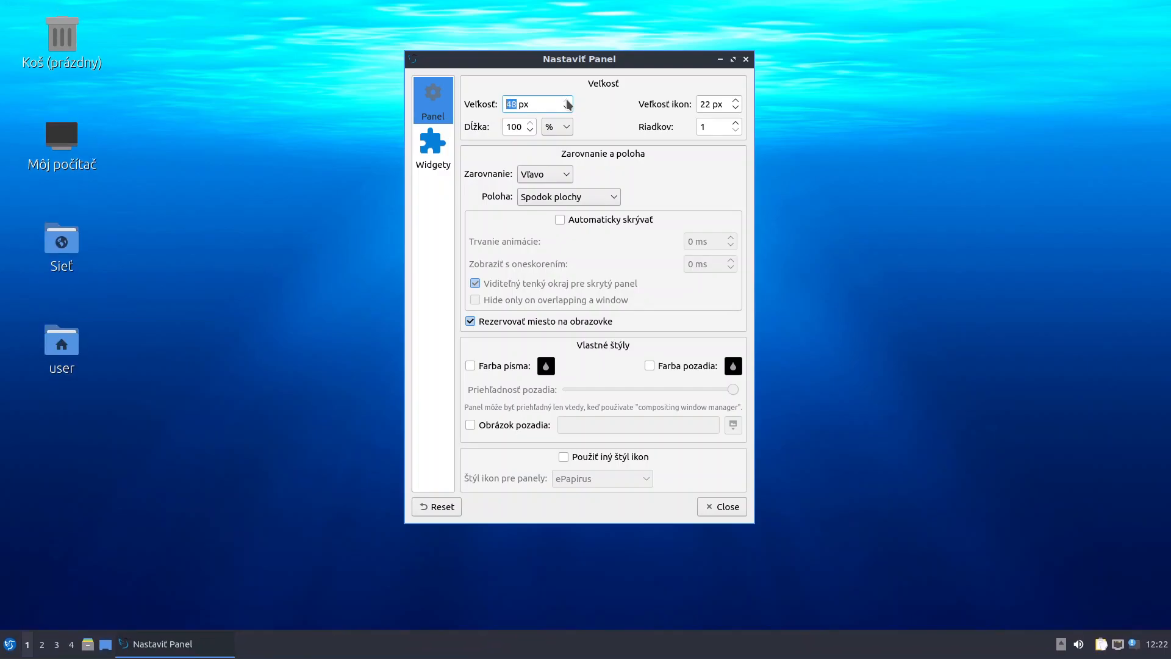
Raise the panel icon size to 43 px
click(737, 102)
key(Up)
key(Up)
key(Up)
key(Up)
key(Up)
key(Up)
key(Up)
key(Up)
key(Up)
key(Up)
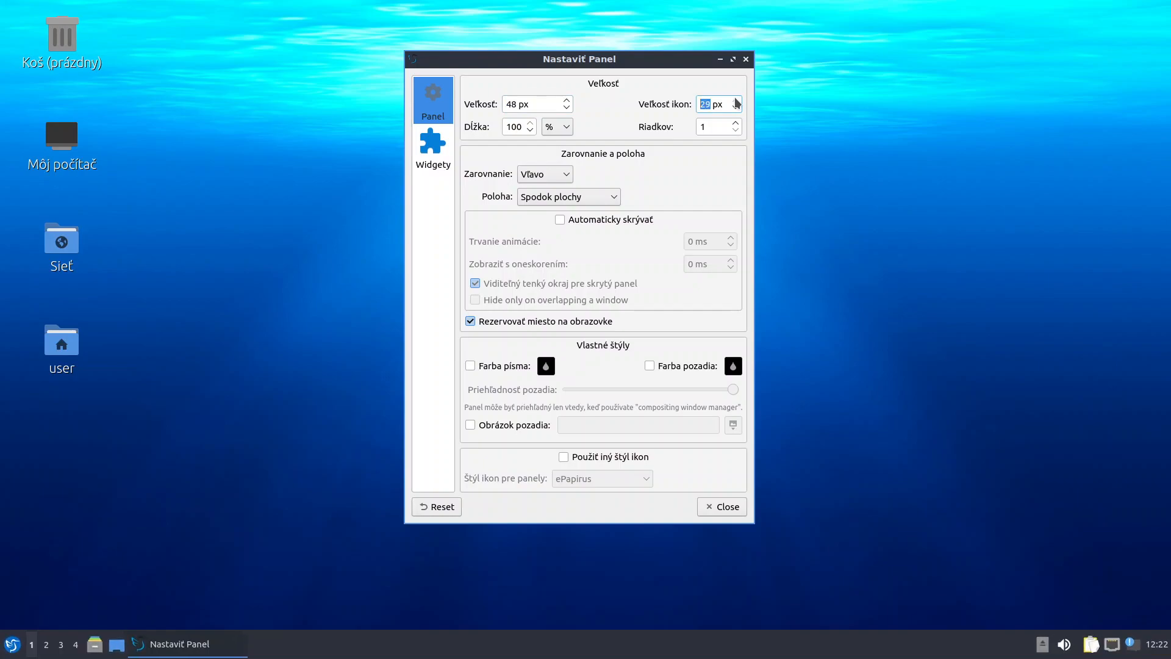
key(Up)
key(Up)
key(Up)
key(Up)
key(Up)
key(Up)
key(Up)
key(Up)
key(Up)
key(Up)
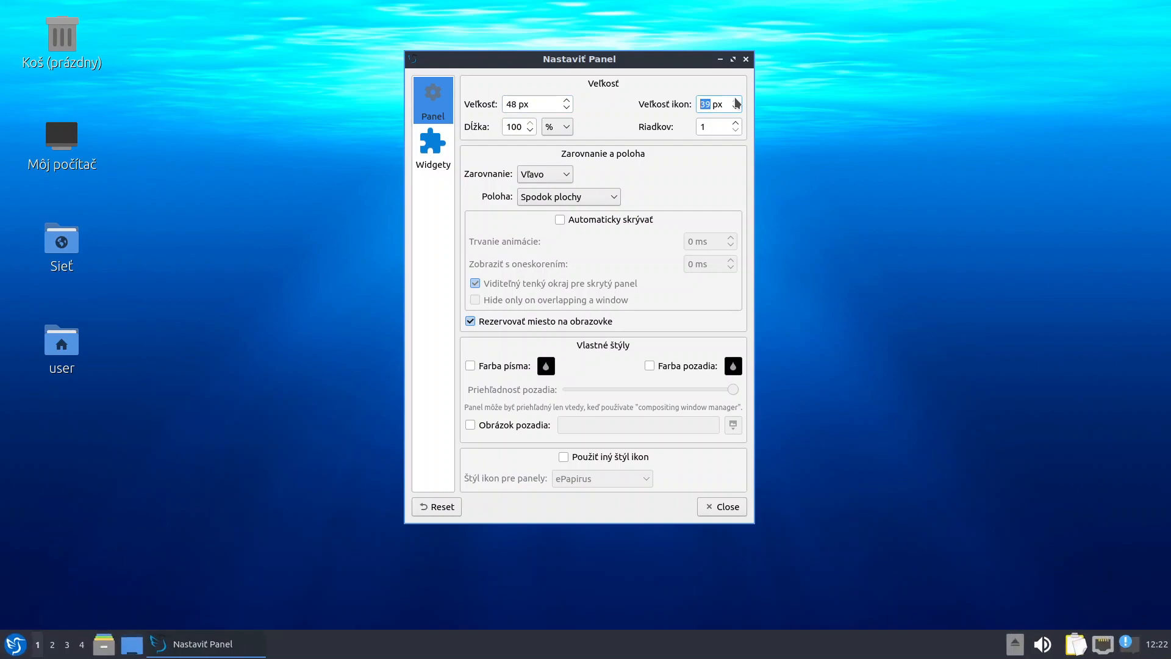
key(Up)
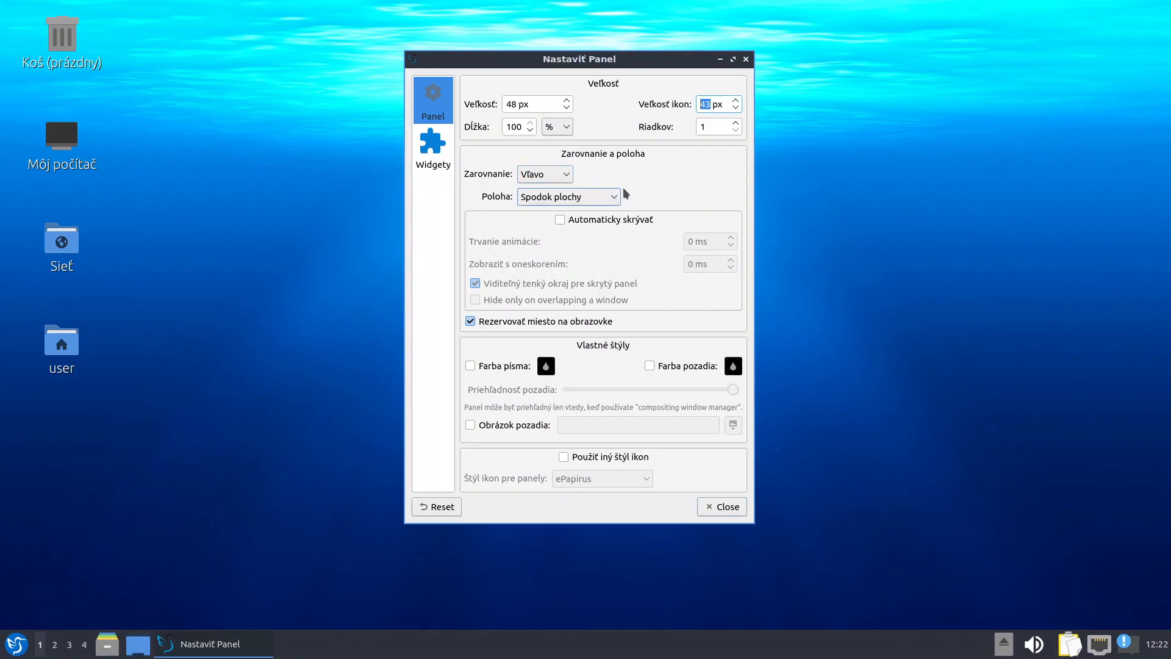
click(434, 149)
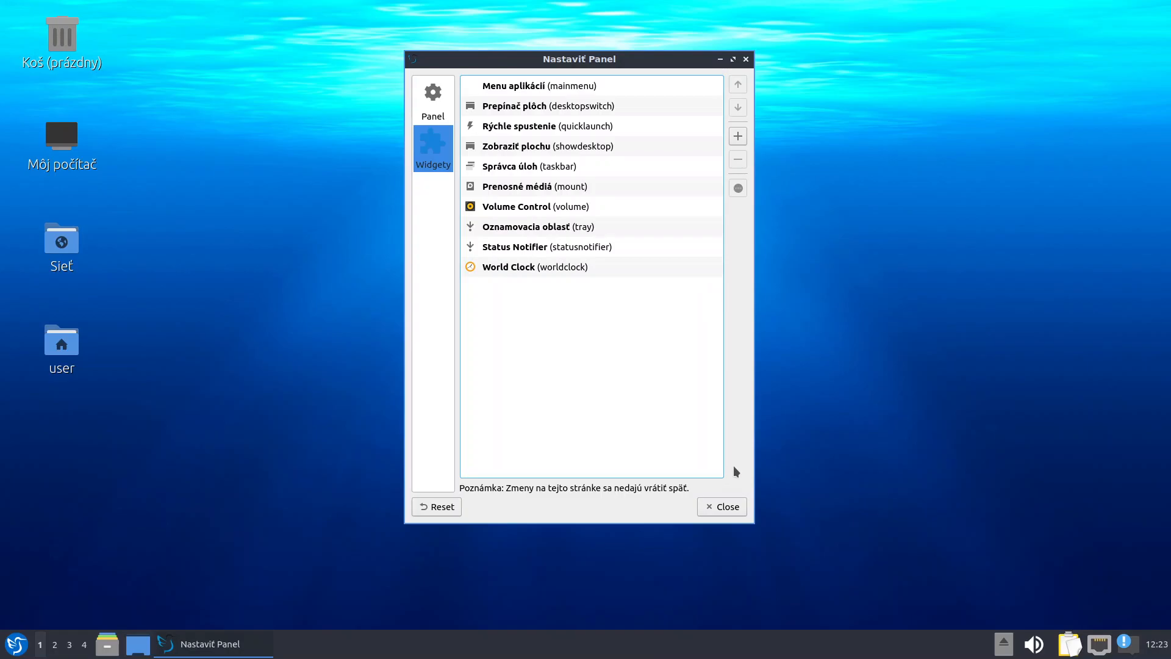
Add the Keyboard State Indicator widget to the panel
click(739, 136)
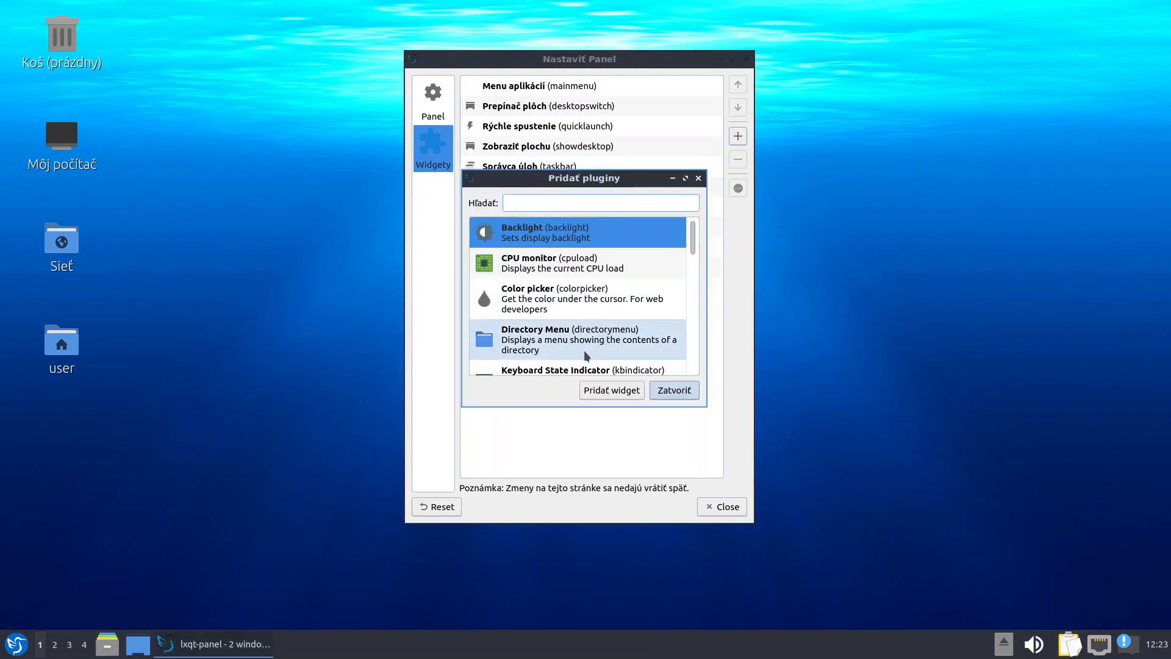
scroll(537, 348, down, 2)
click(558, 296)
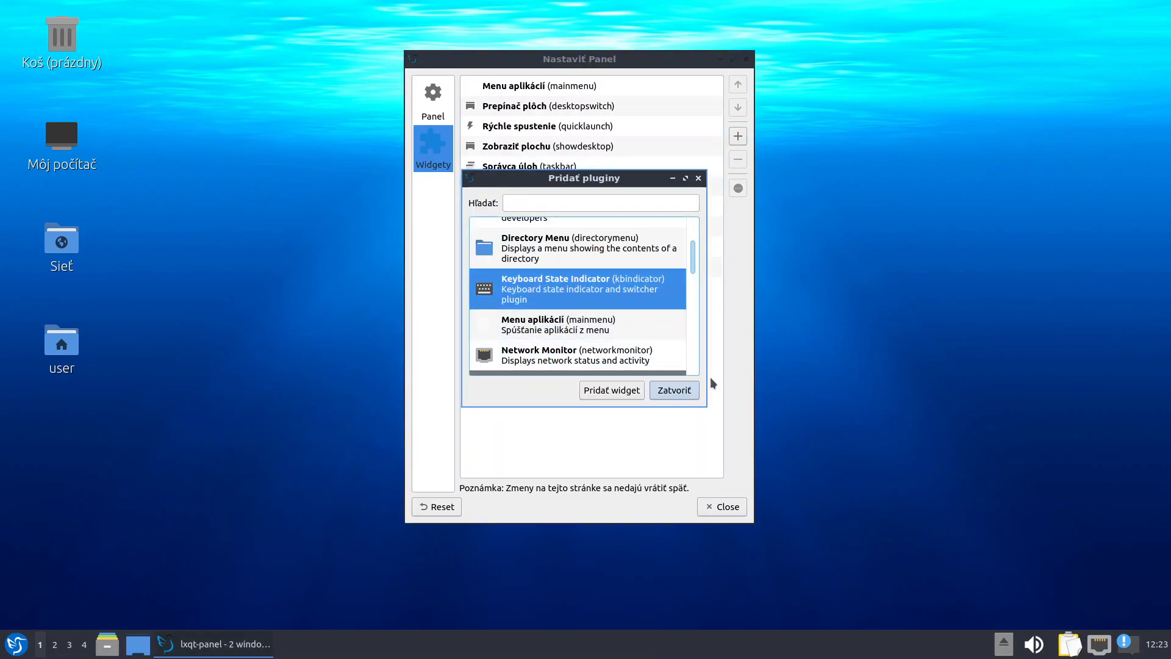
click(634, 395)
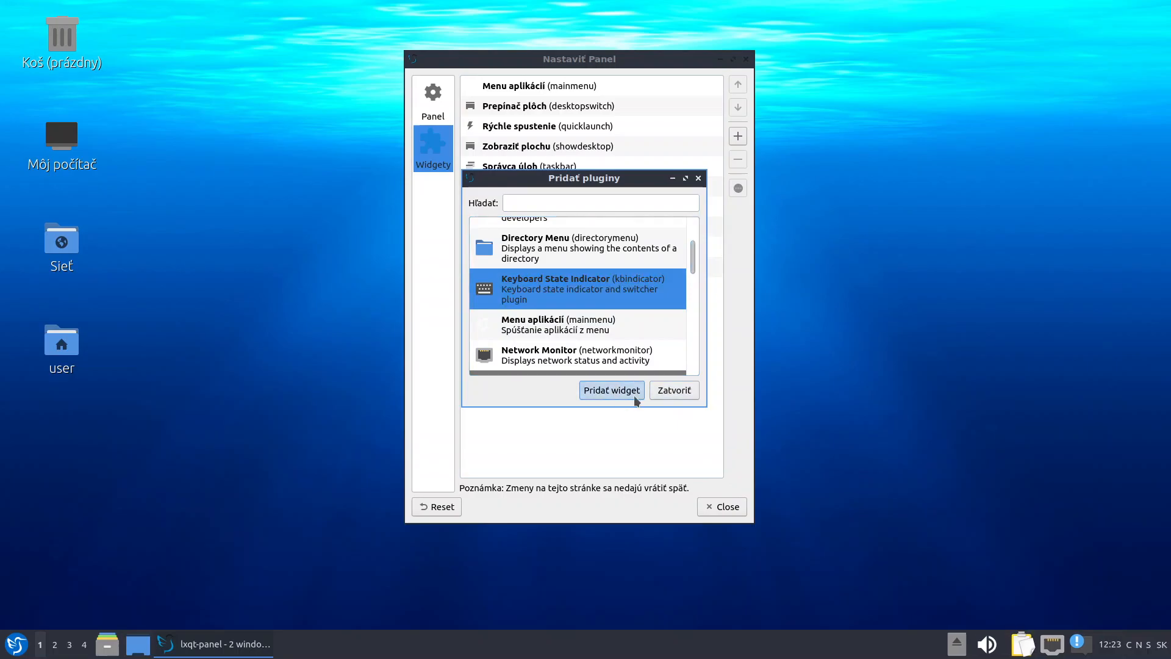
click(684, 393)
Hide the indicator's CapsLock, NumLock and ScrollLock displays, leaving only the keyboard layout
click(534, 289)
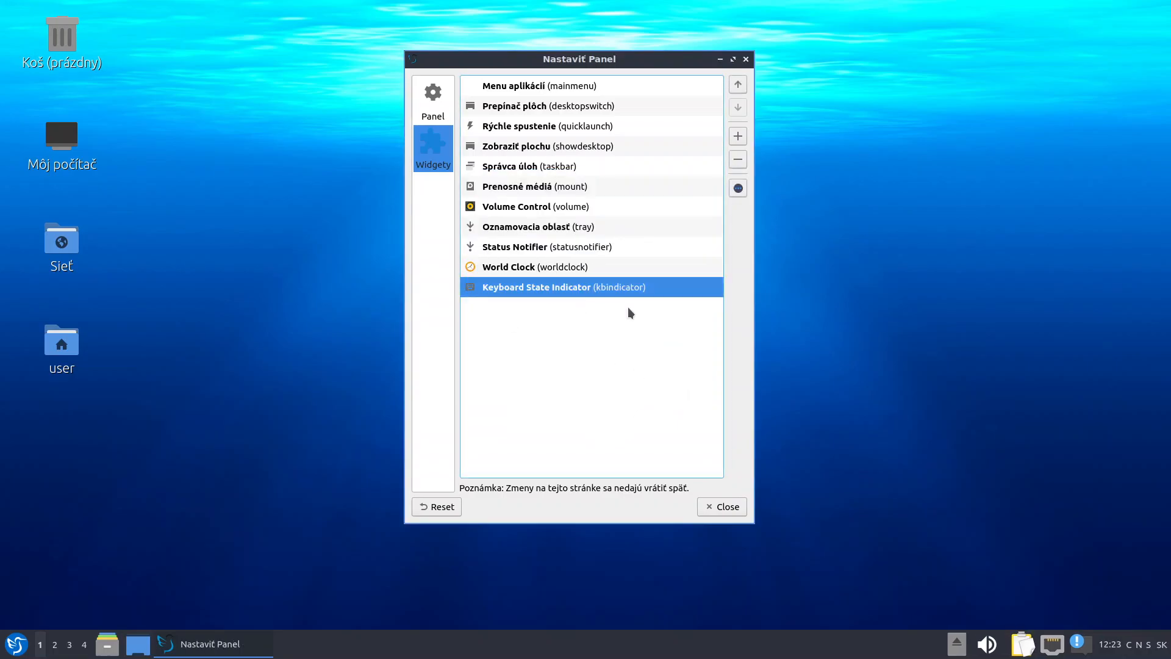
click(737, 191)
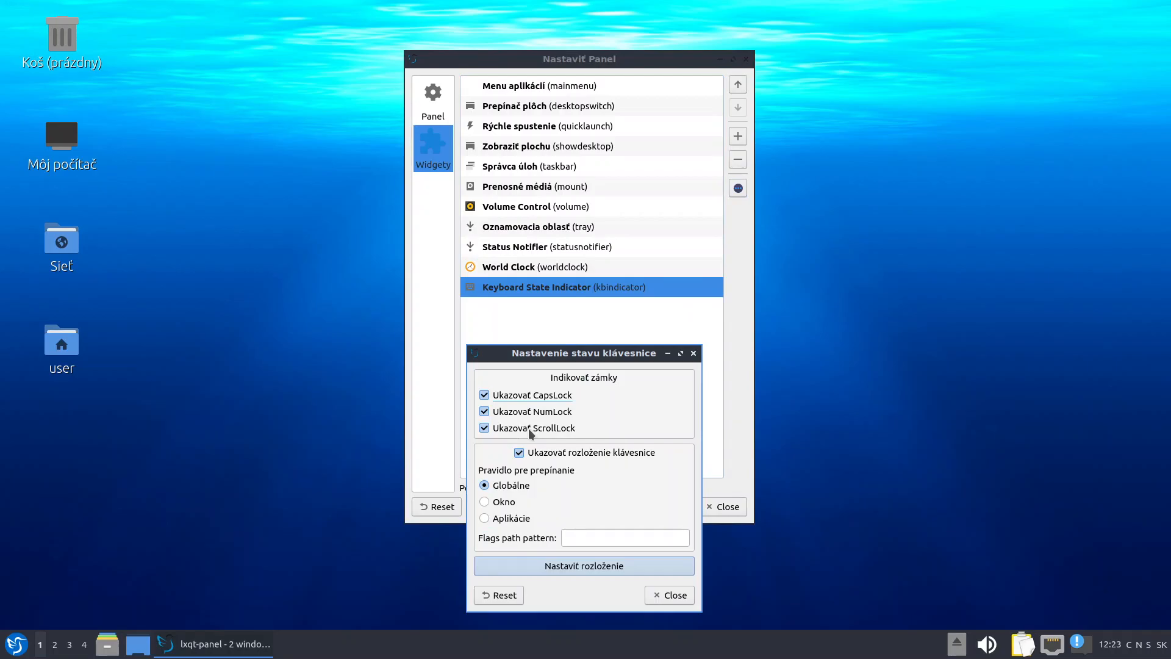
click(497, 397)
click(496, 412)
click(496, 429)
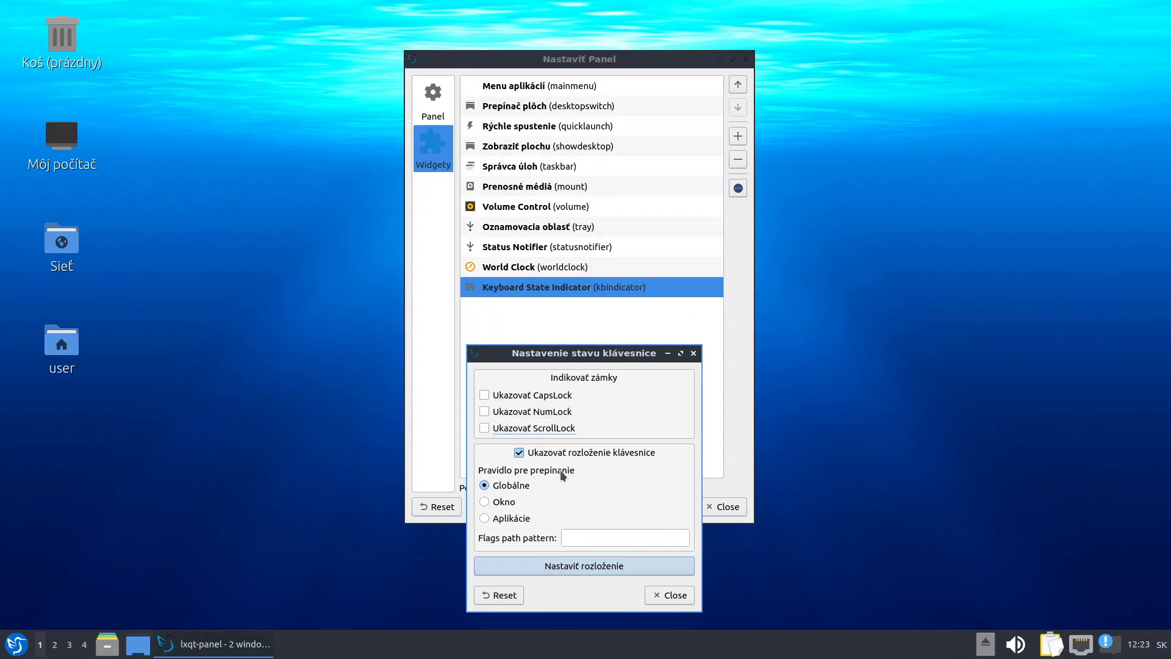
click(674, 591)
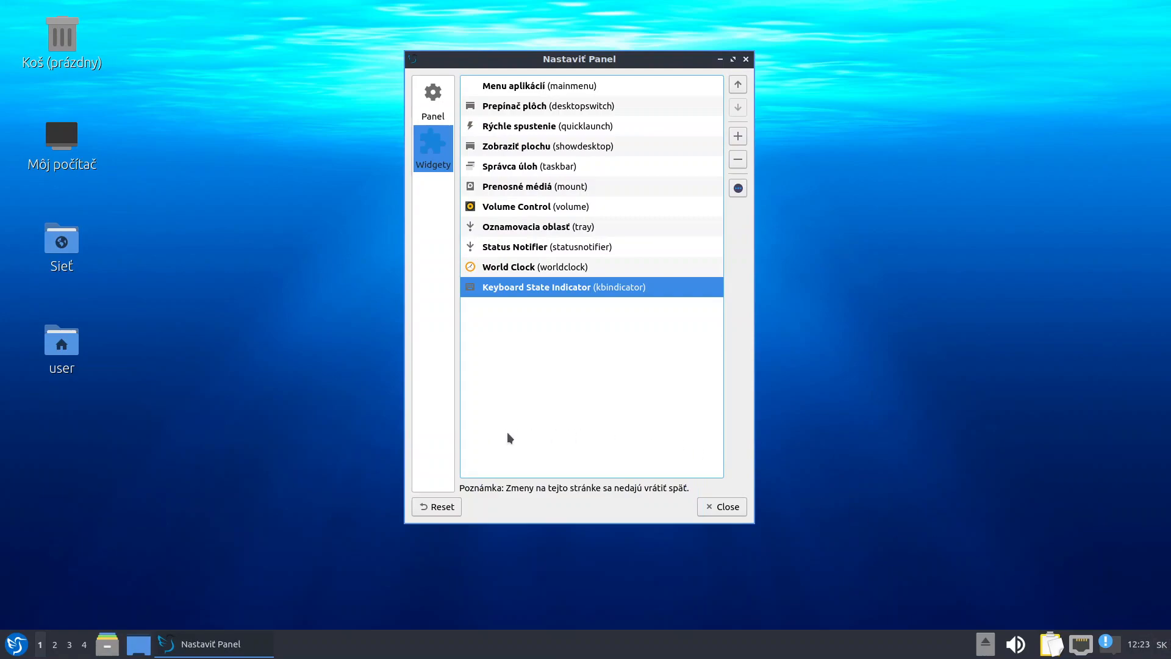
click(738, 188)
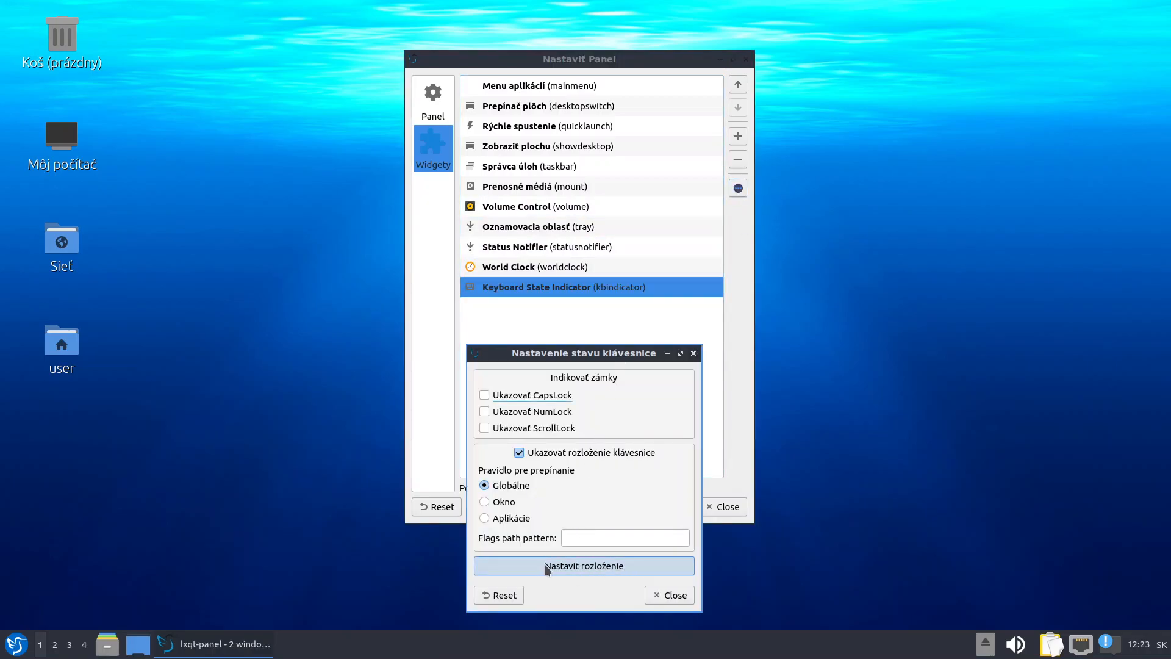
click(606, 567)
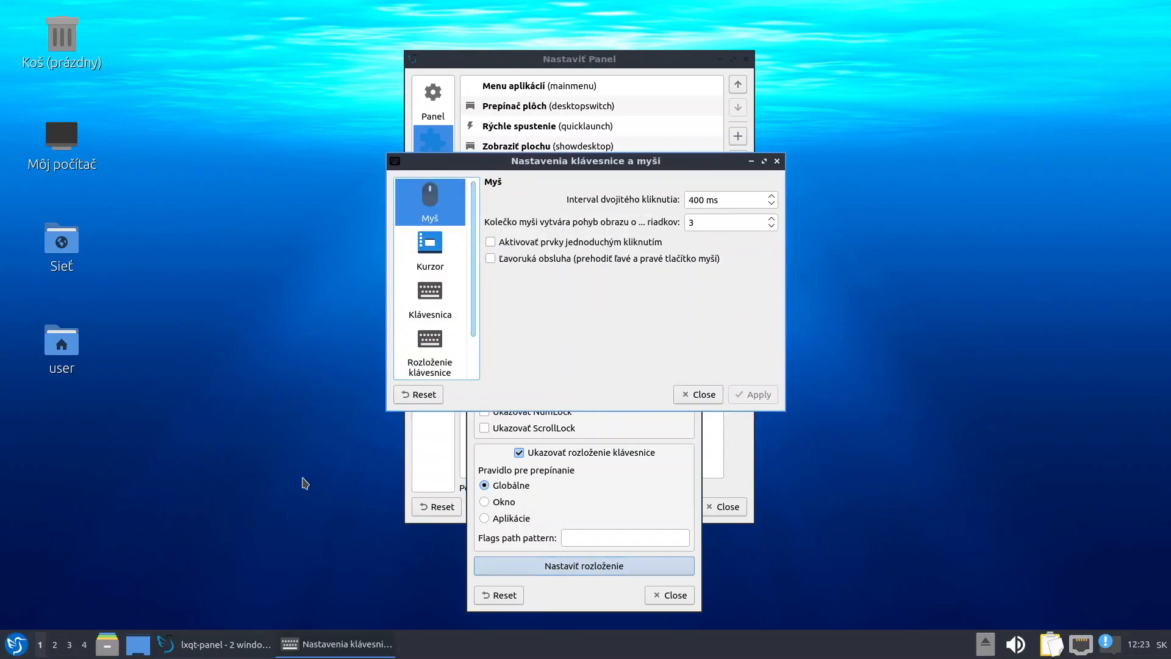
Add the English (US, alt. intl.) keyboard layout alongside Slovak
click(431, 345)
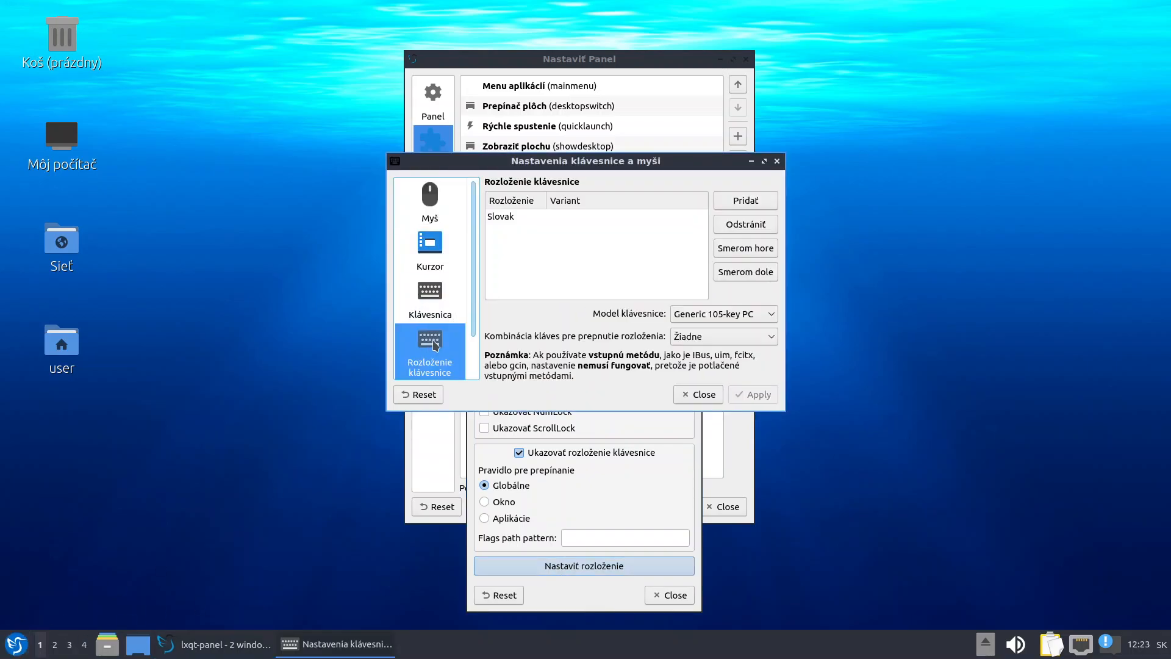
click(768, 204)
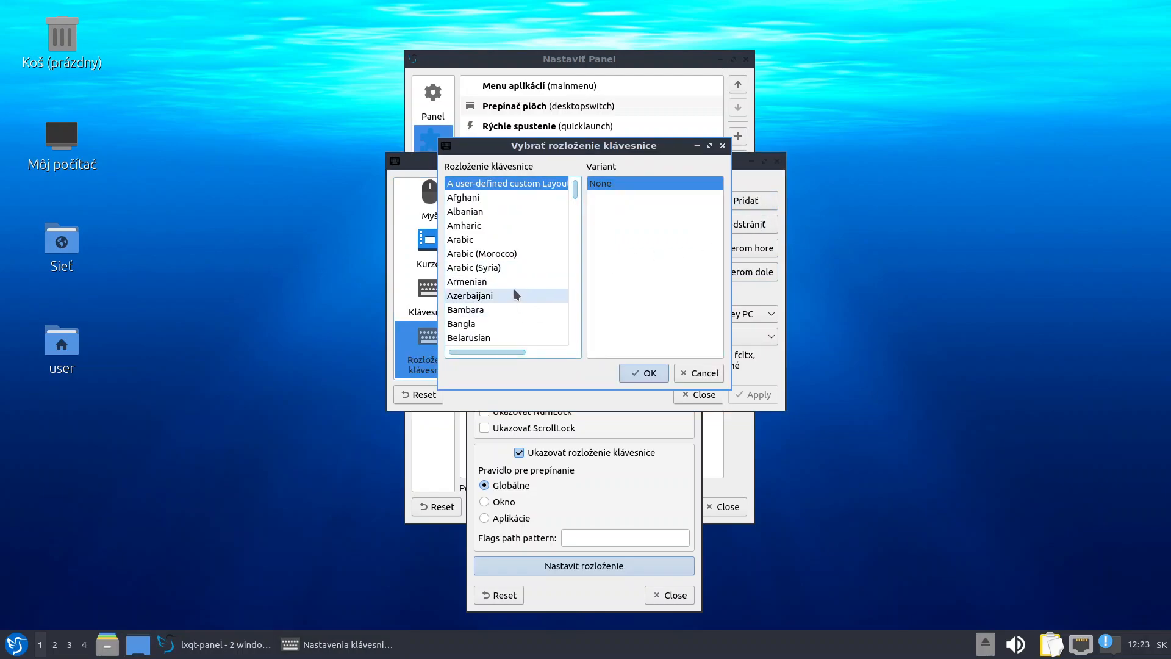
scroll(516, 294, down, 4)
scroll(513, 288, down, 5)
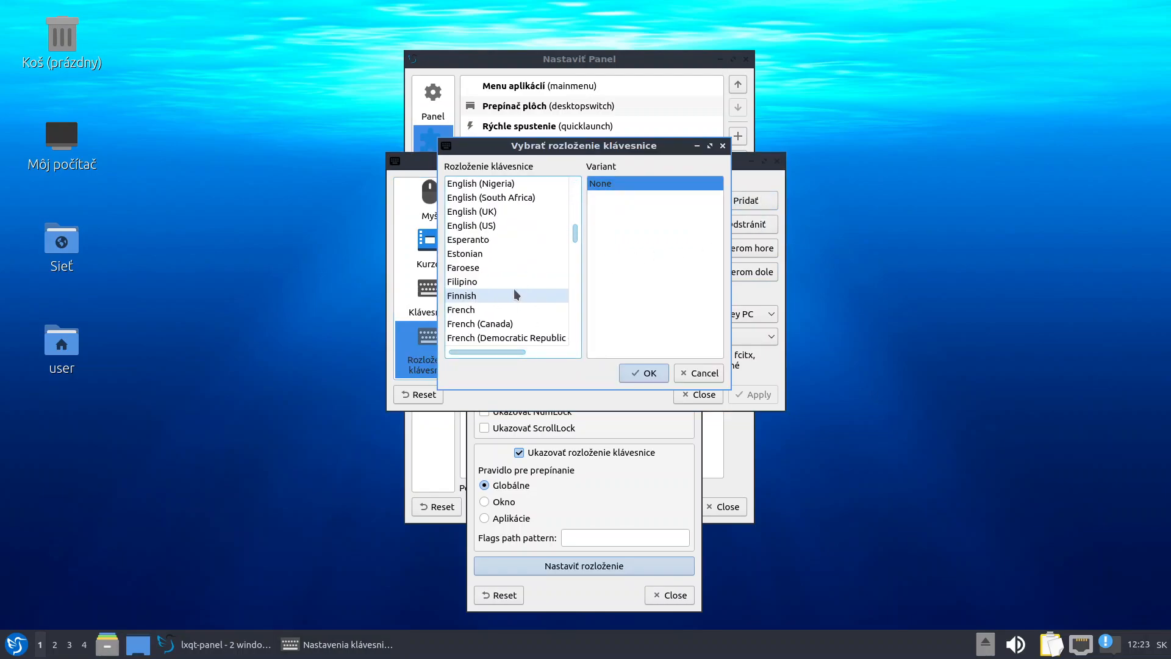
scroll(514, 294, up, 1)
click(495, 269)
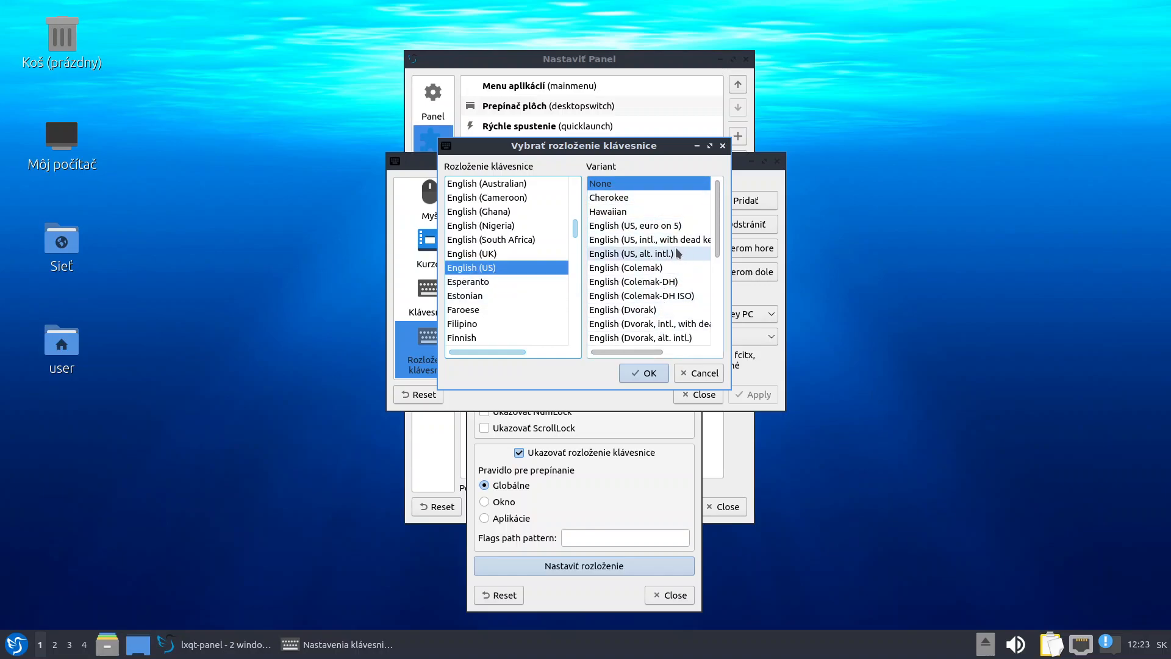
scroll(677, 268, down, 1)
scroll(677, 269, up, 1)
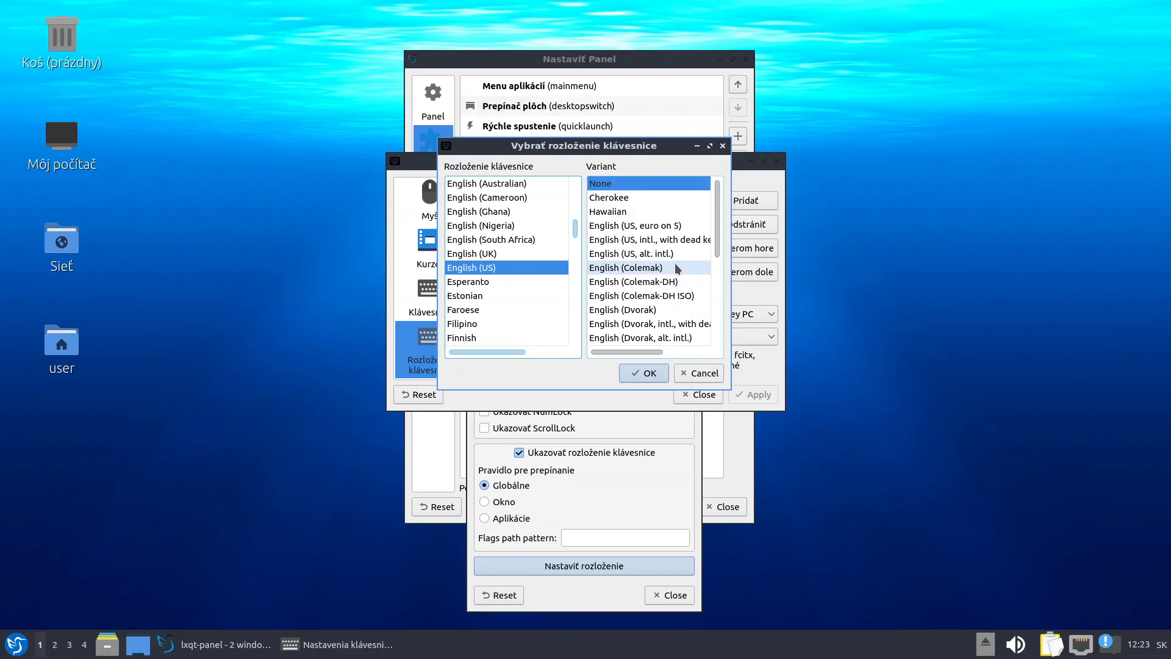
scroll(674, 268, down, 5)
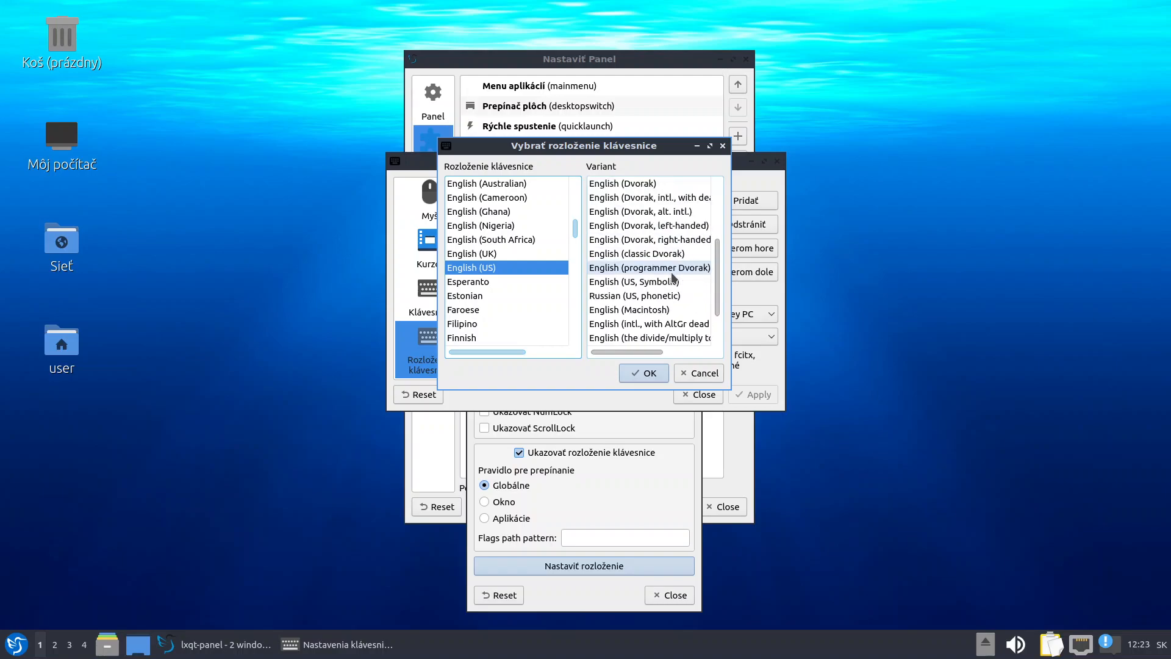
scroll(671, 281, up, 5)
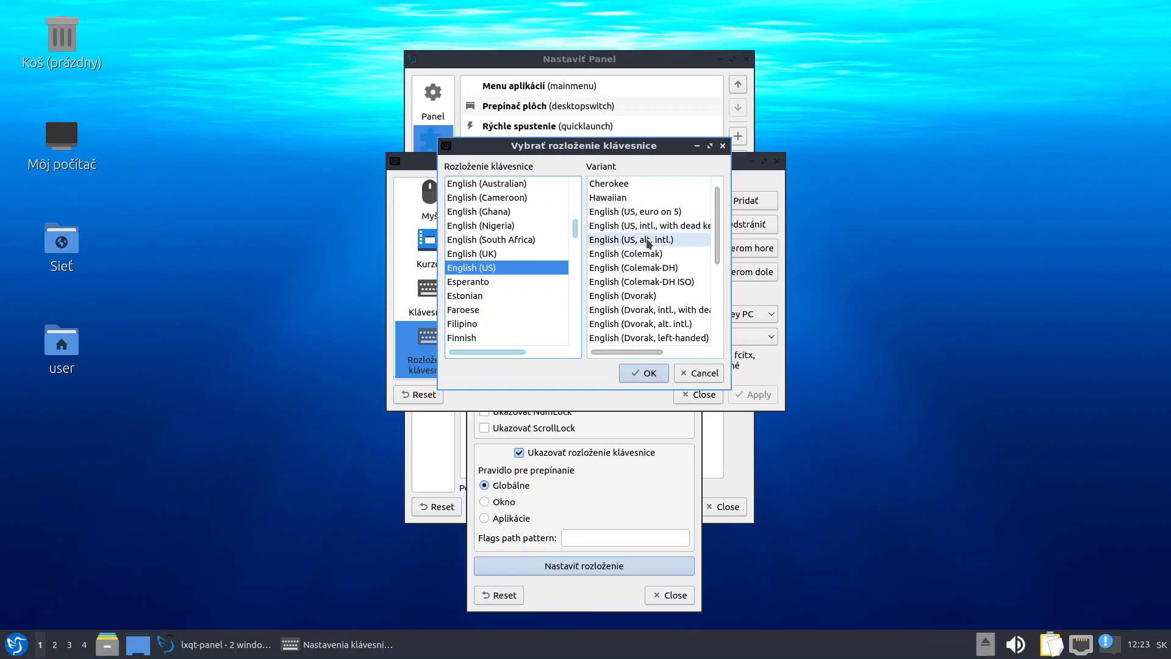
click(646, 240)
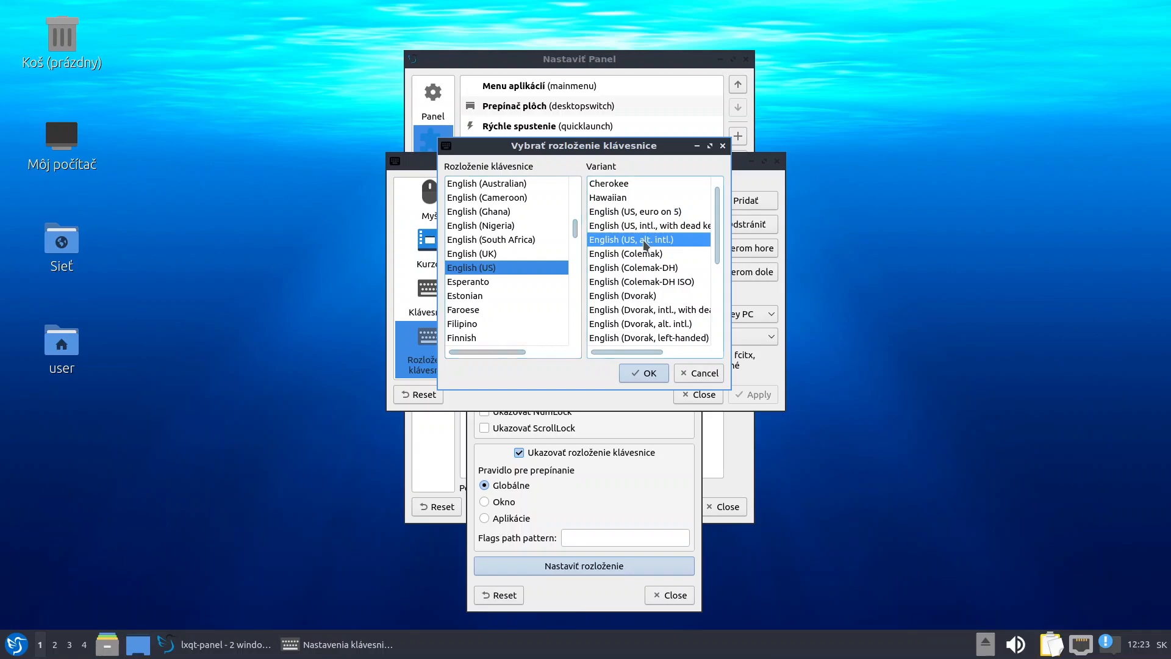
click(645, 373)
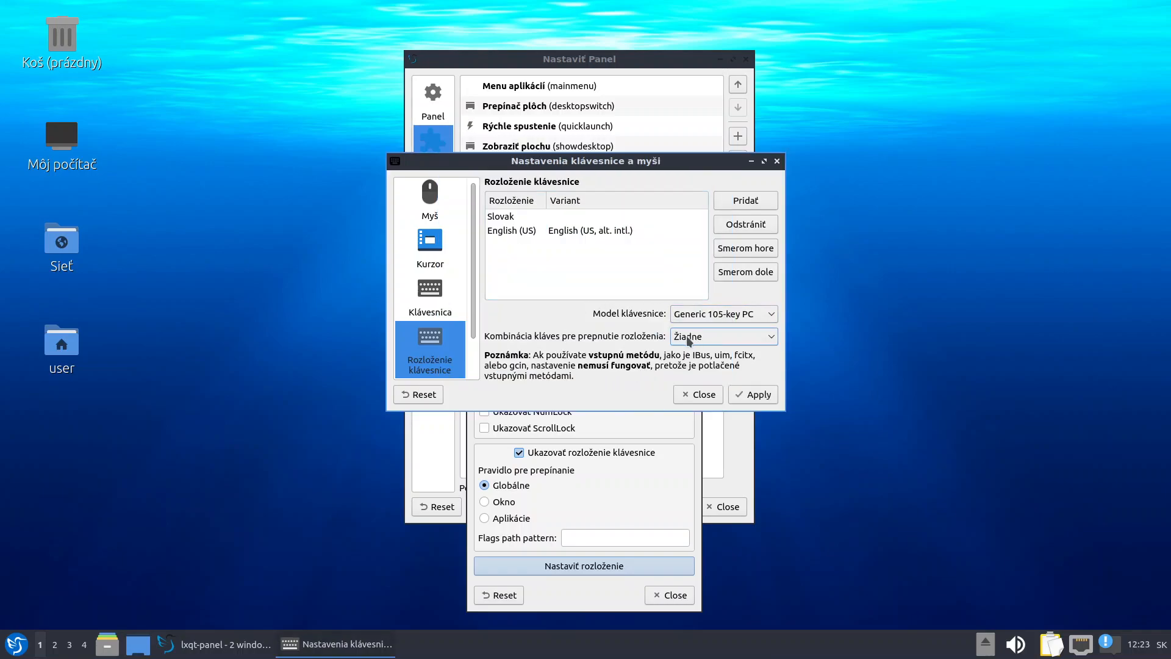
Set Left Alt+Left Shift as the layout-switching shortcut and apply the keyboard settings
click(769, 340)
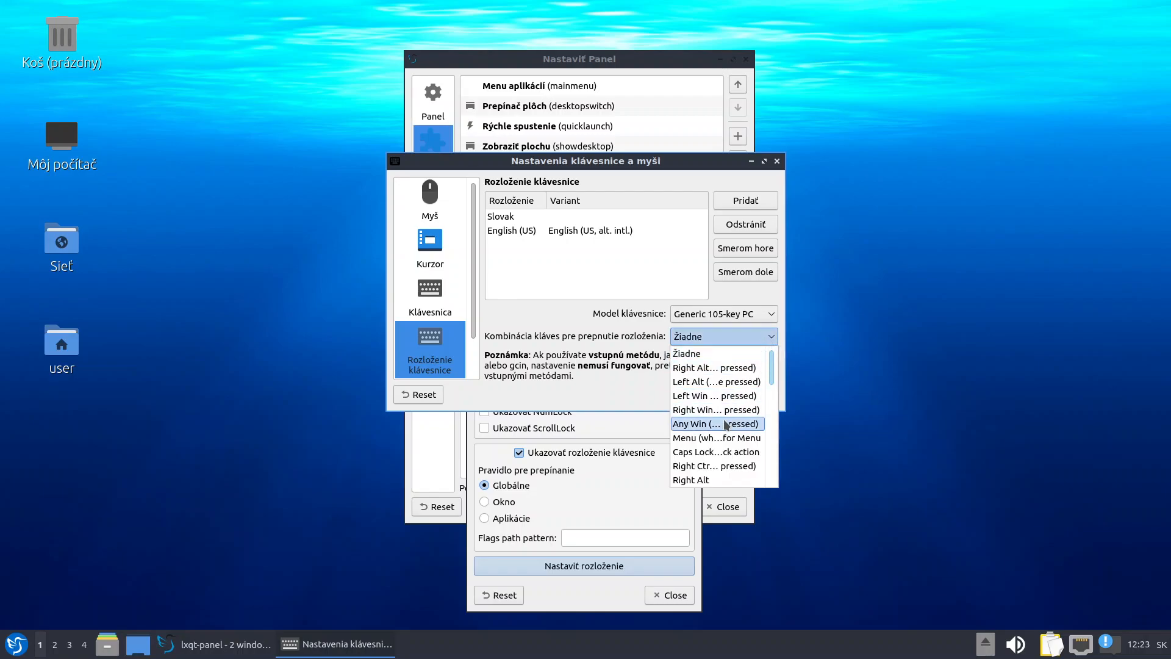
scroll(726, 425, down, 3)
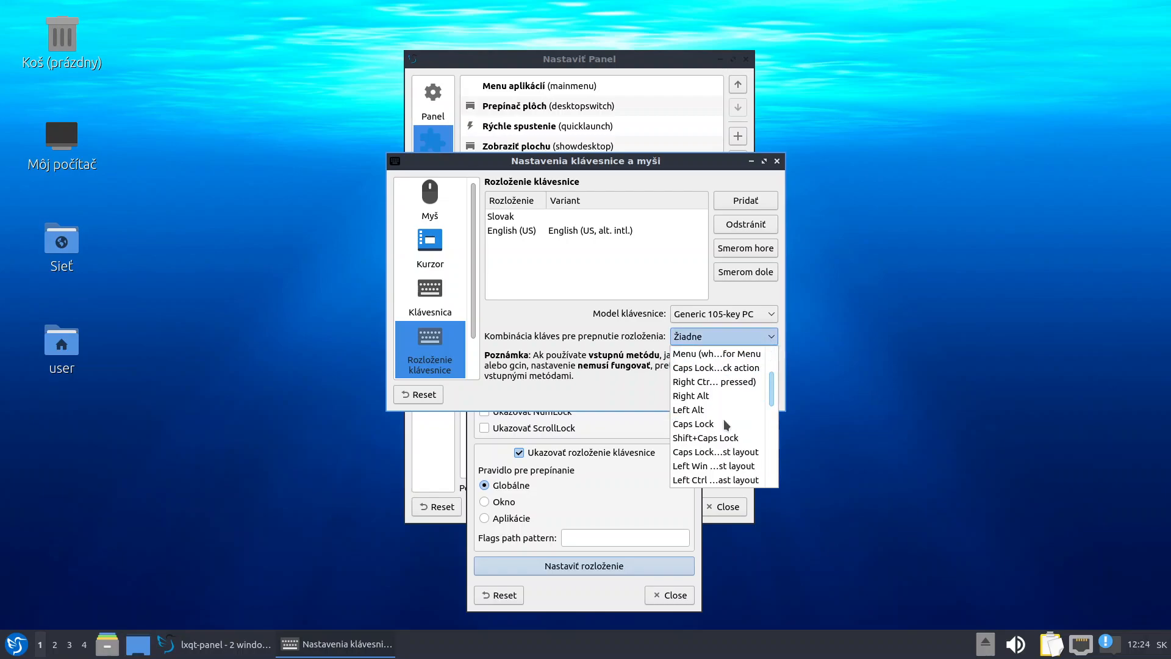
scroll(726, 426, down, 4)
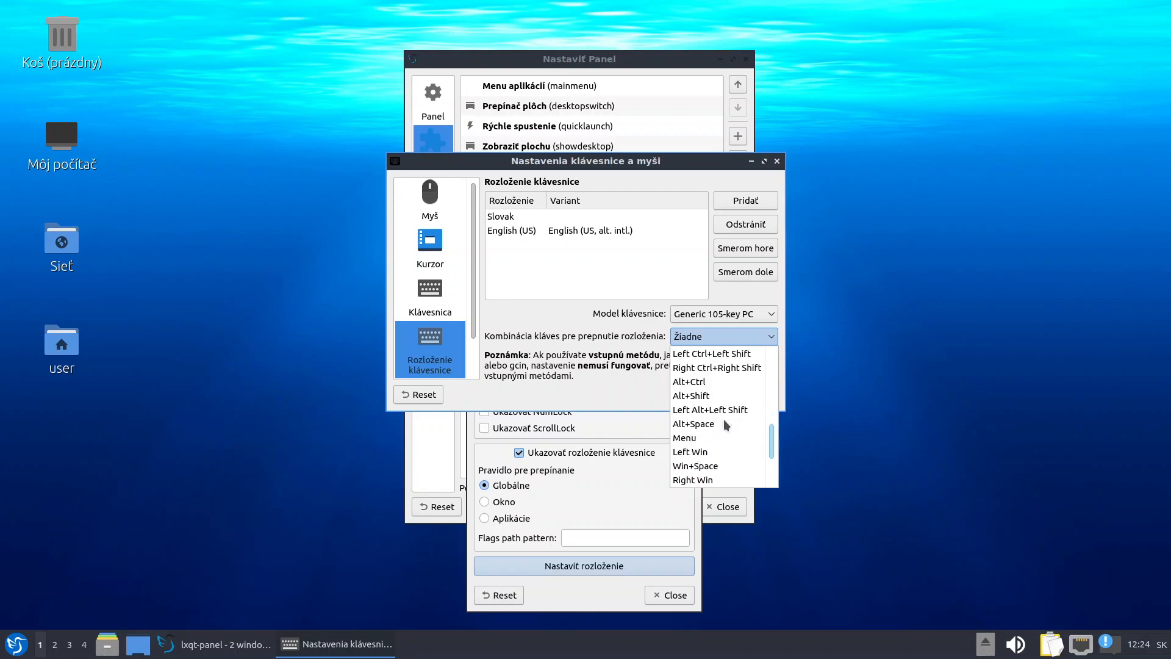
click(705, 411)
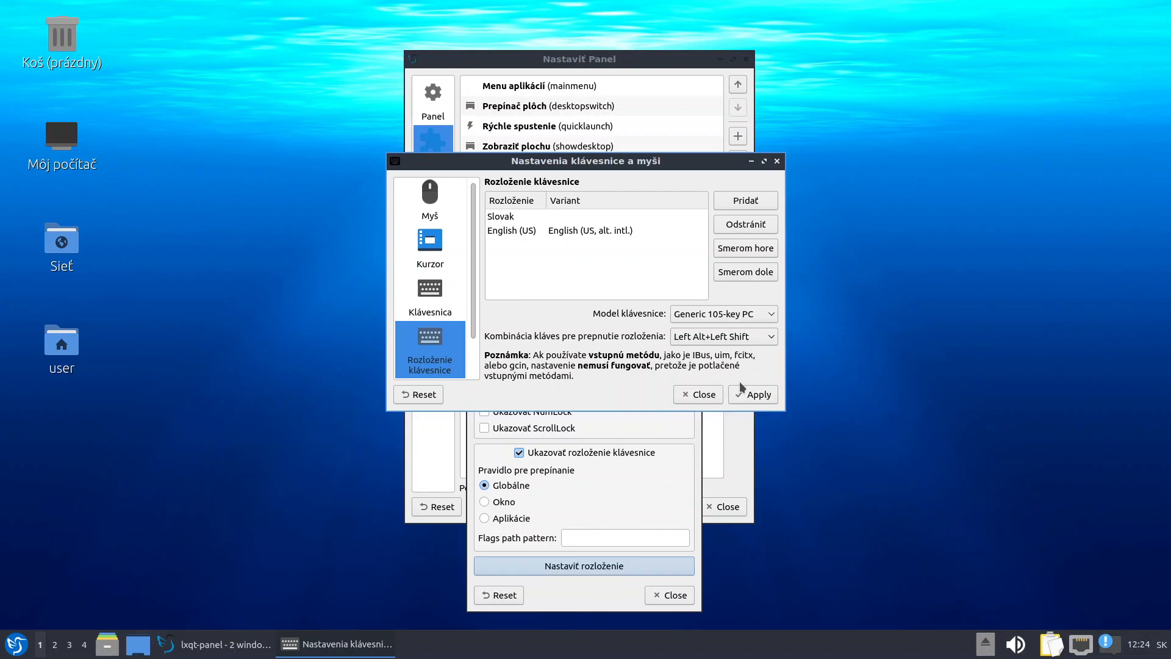
click(760, 395)
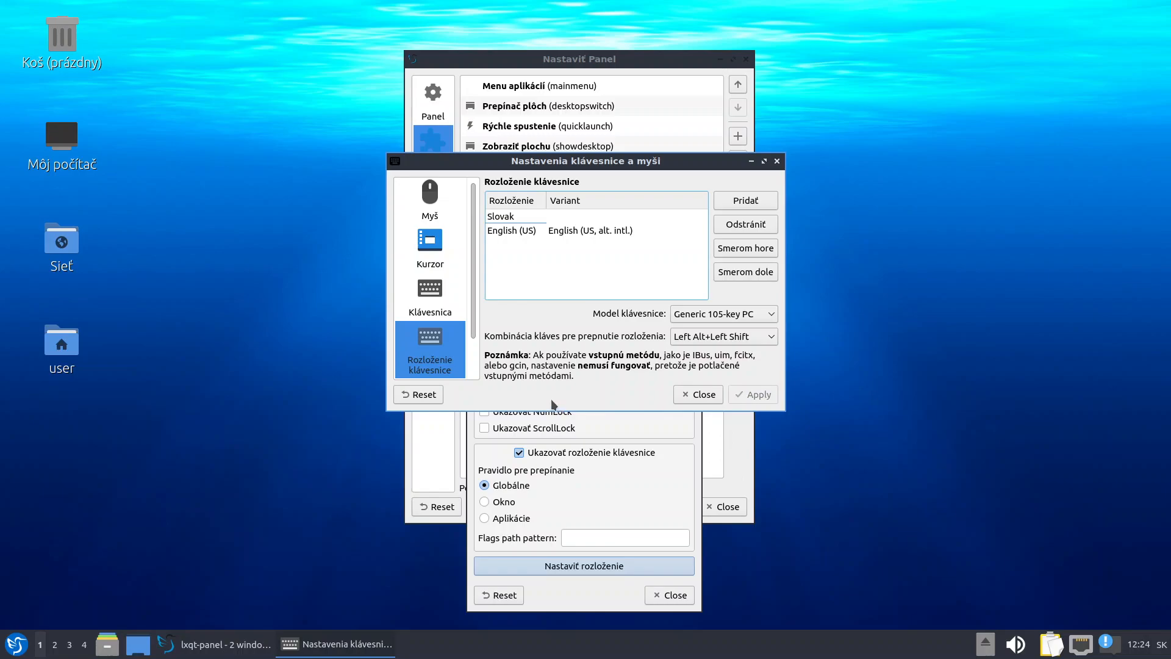
click(698, 397)
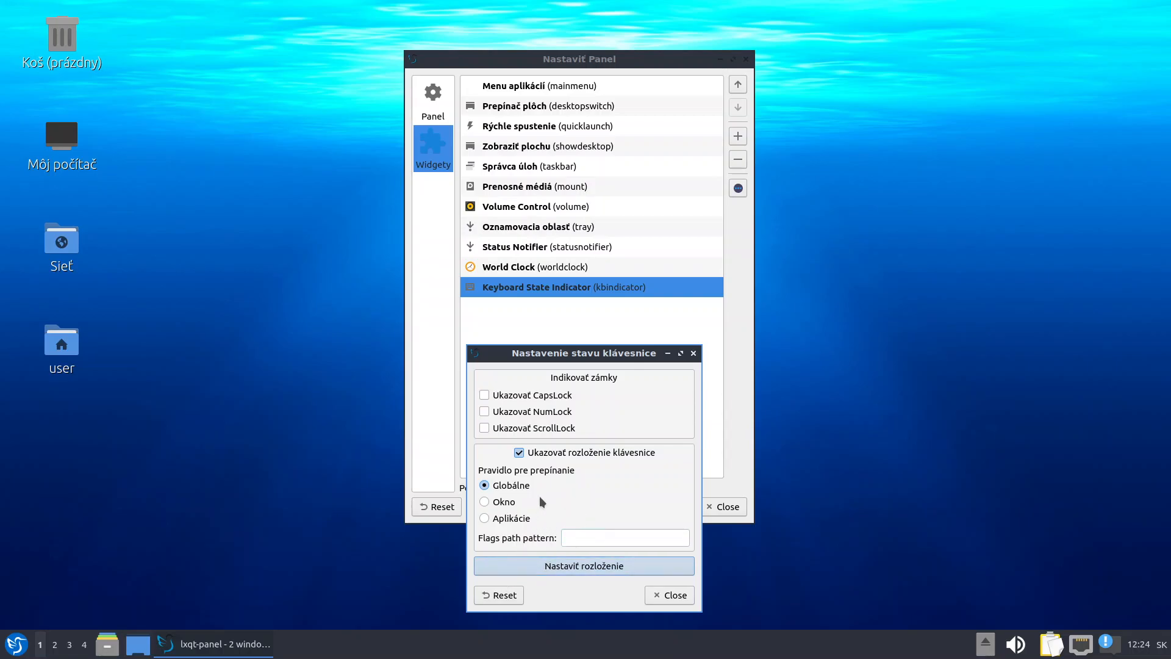
Close the keyboard indicator settings, switch back to the Slovak layout, and close panel settings
click(670, 595)
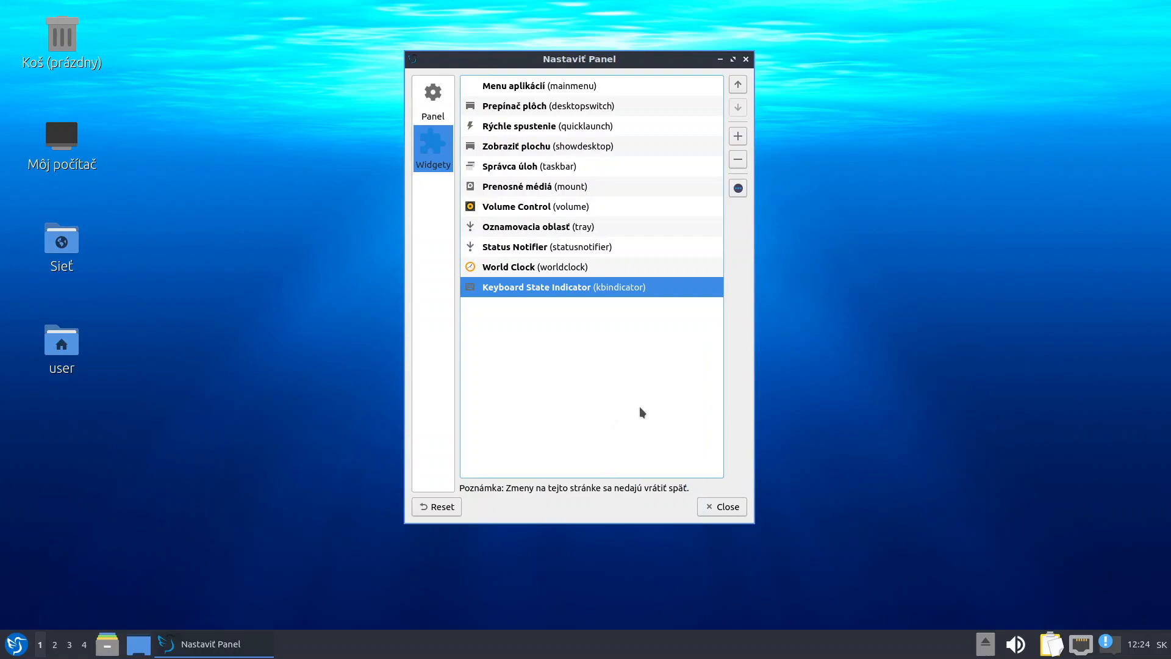
click(1159, 649)
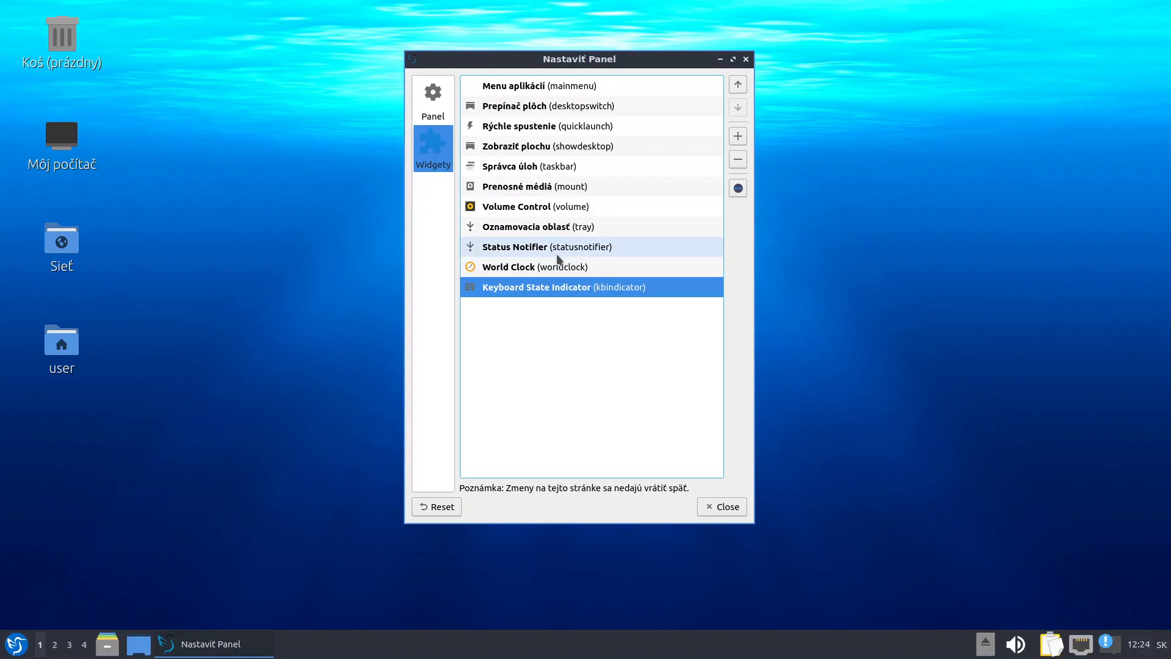
click(731, 510)
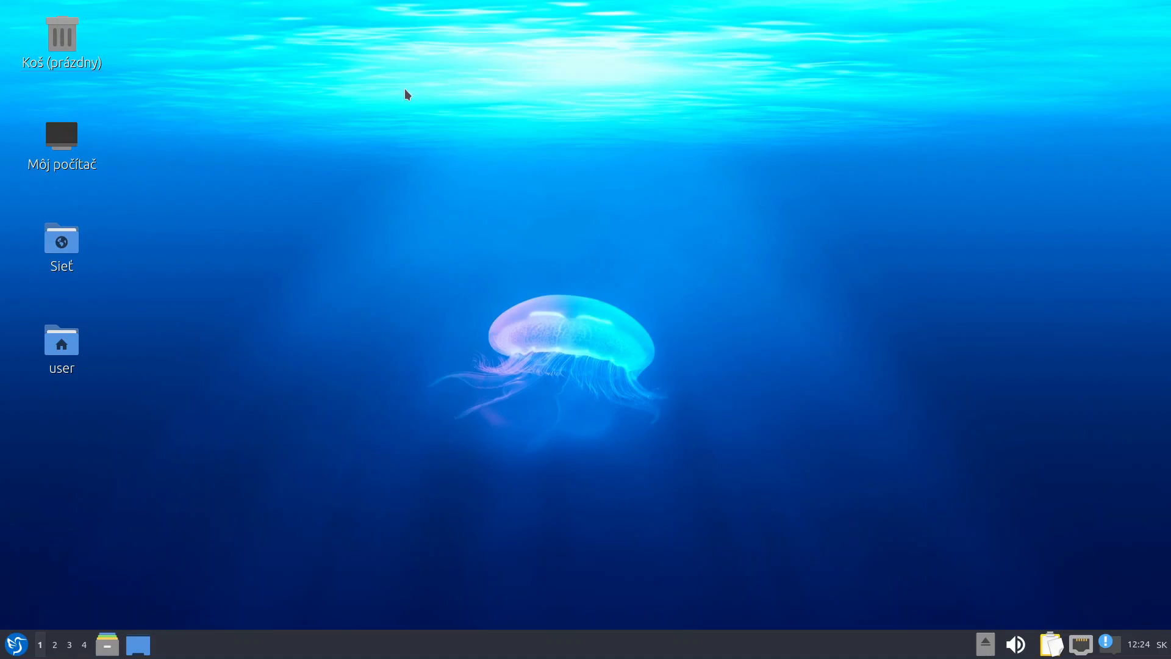
Launch Firefox, skip its welcome tour, and begin typing 'GNS3 li' in the search box
click(17, 642)
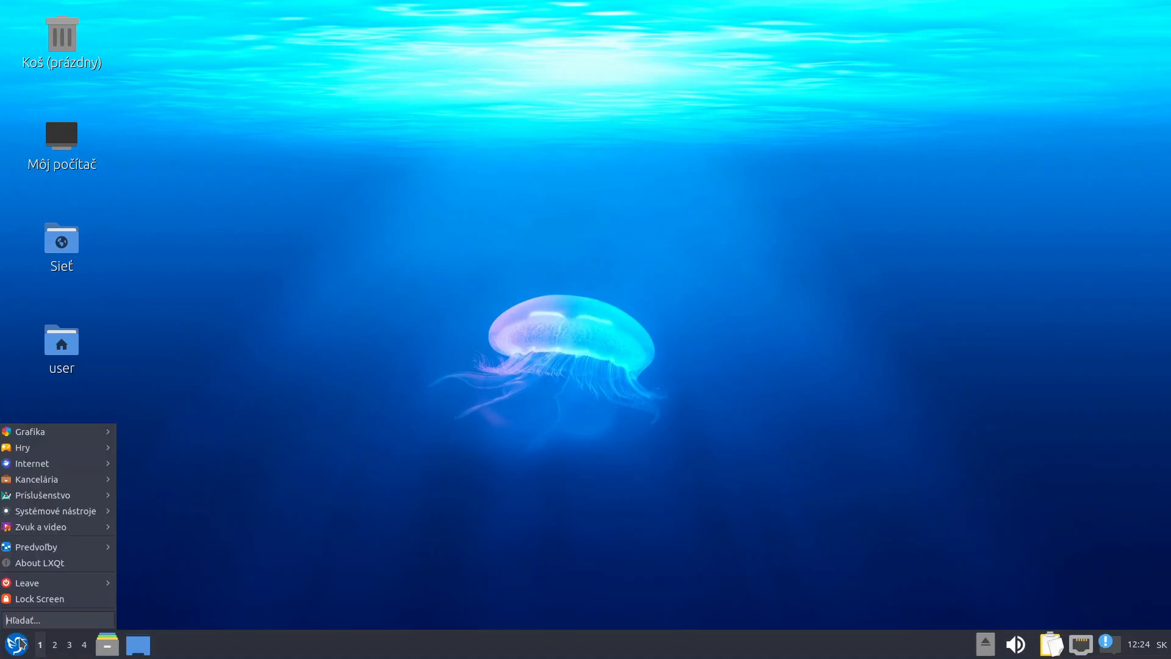
mouse_move(63, 468)
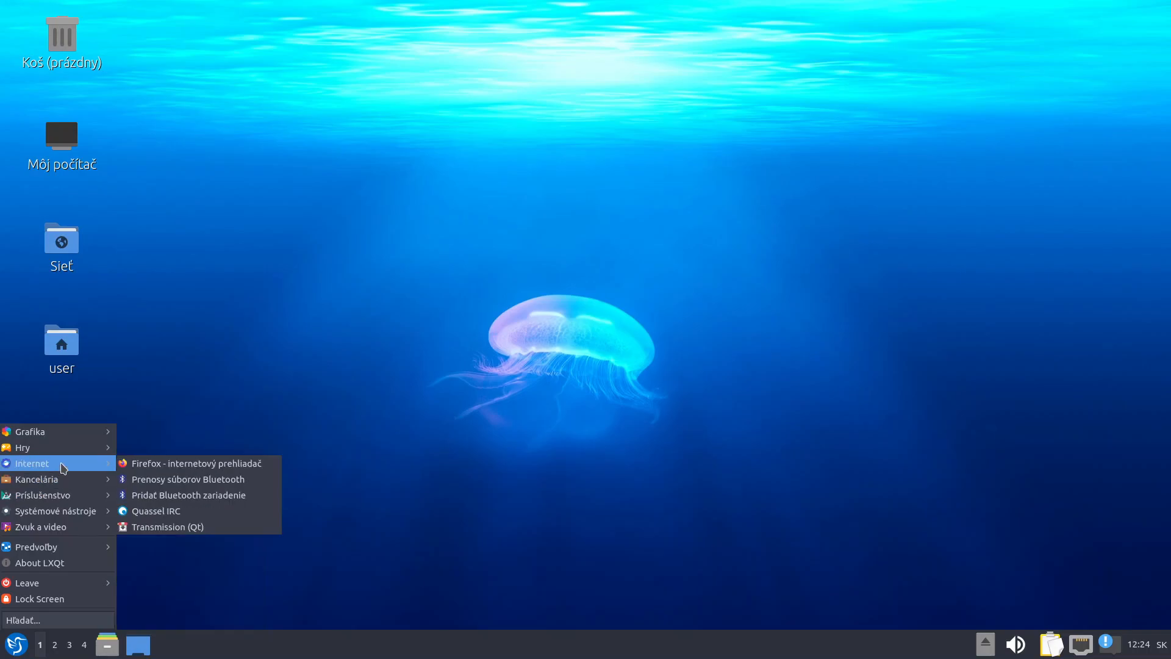
click(210, 470)
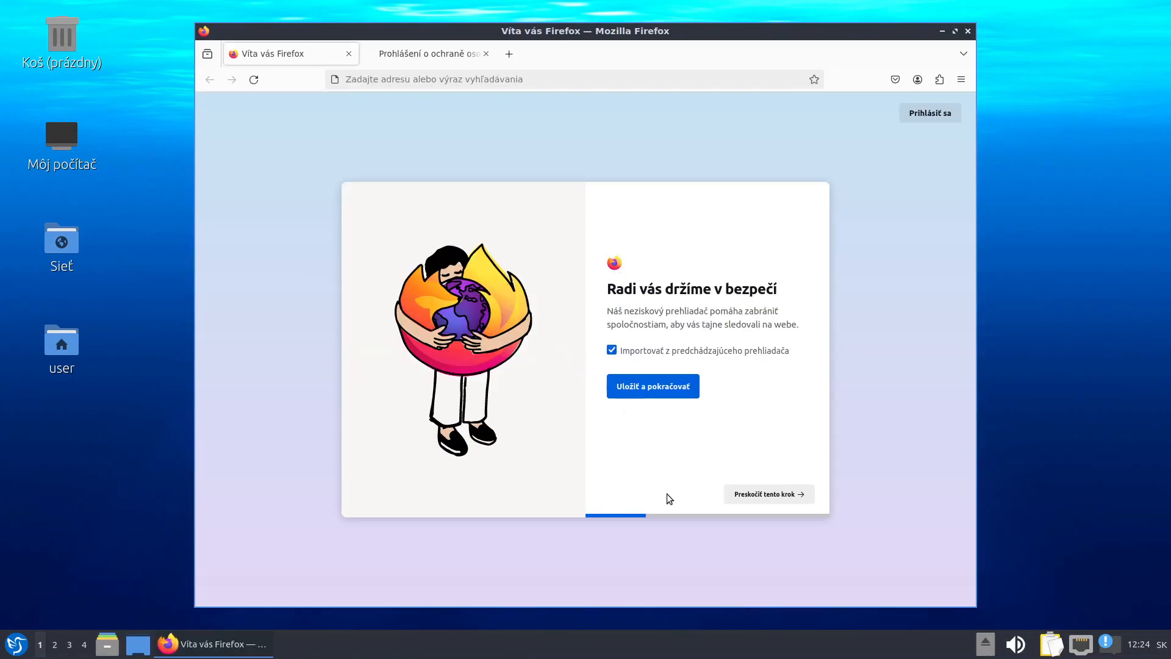
click(752, 493)
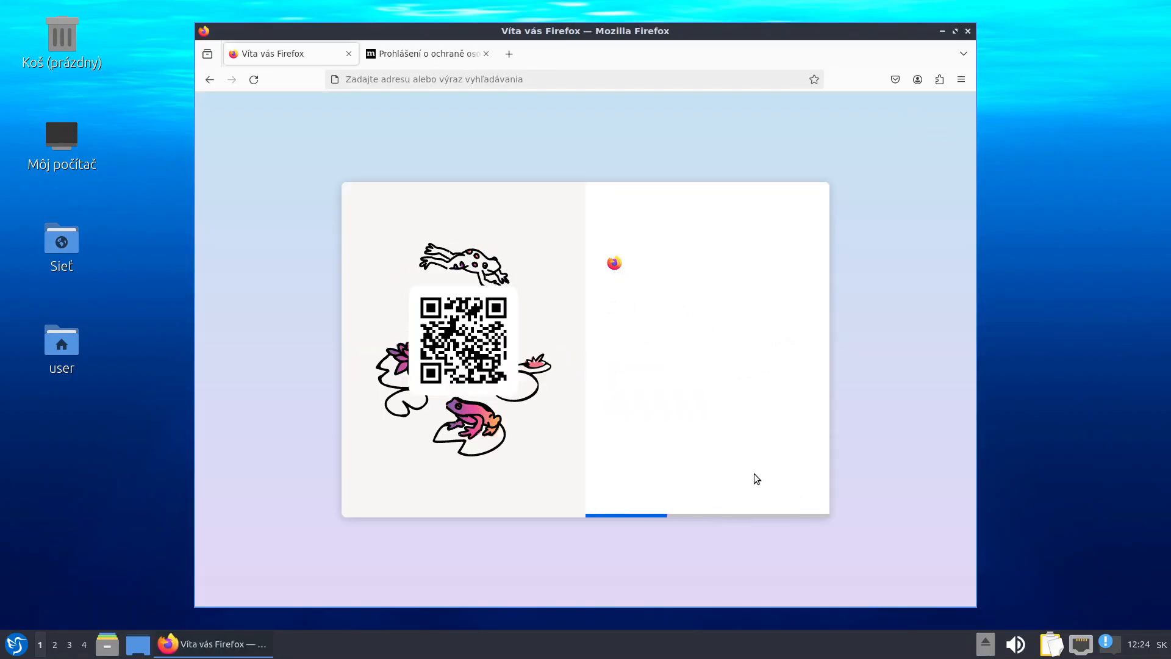
click(773, 491)
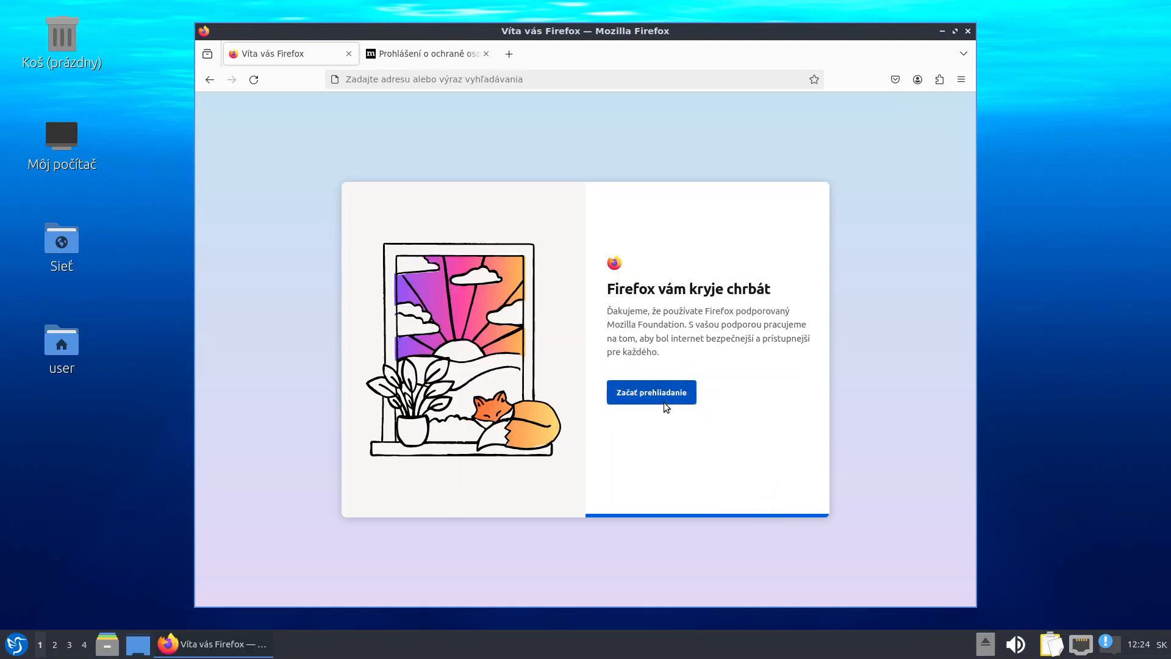
click(663, 400)
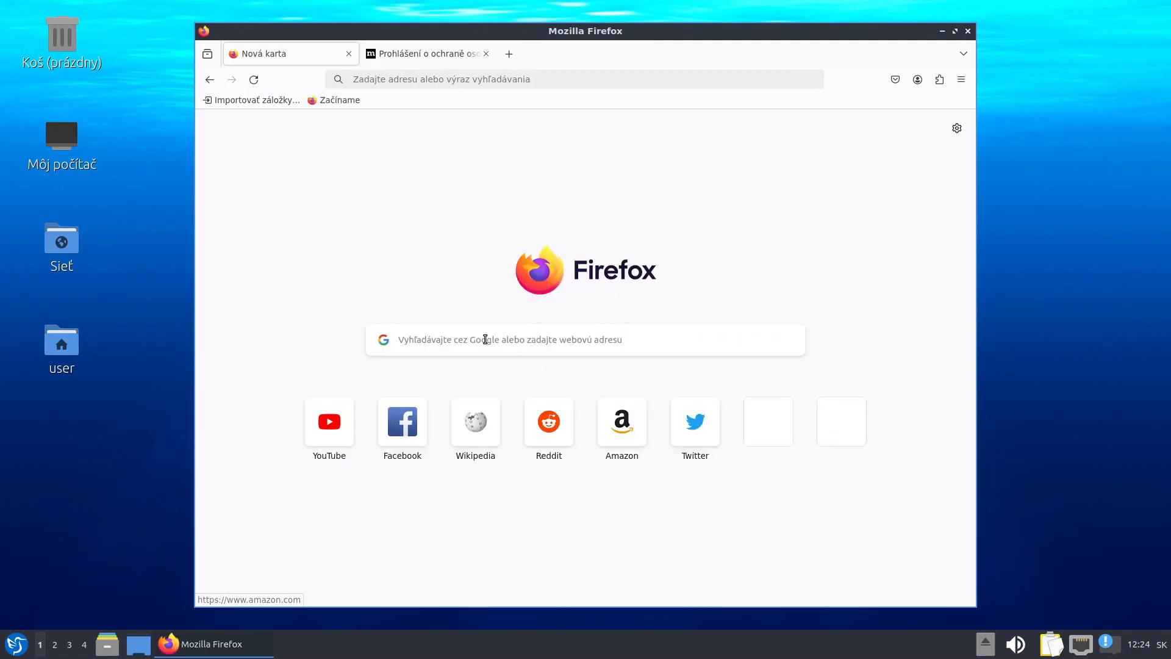
click(485, 339)
text(GNS)
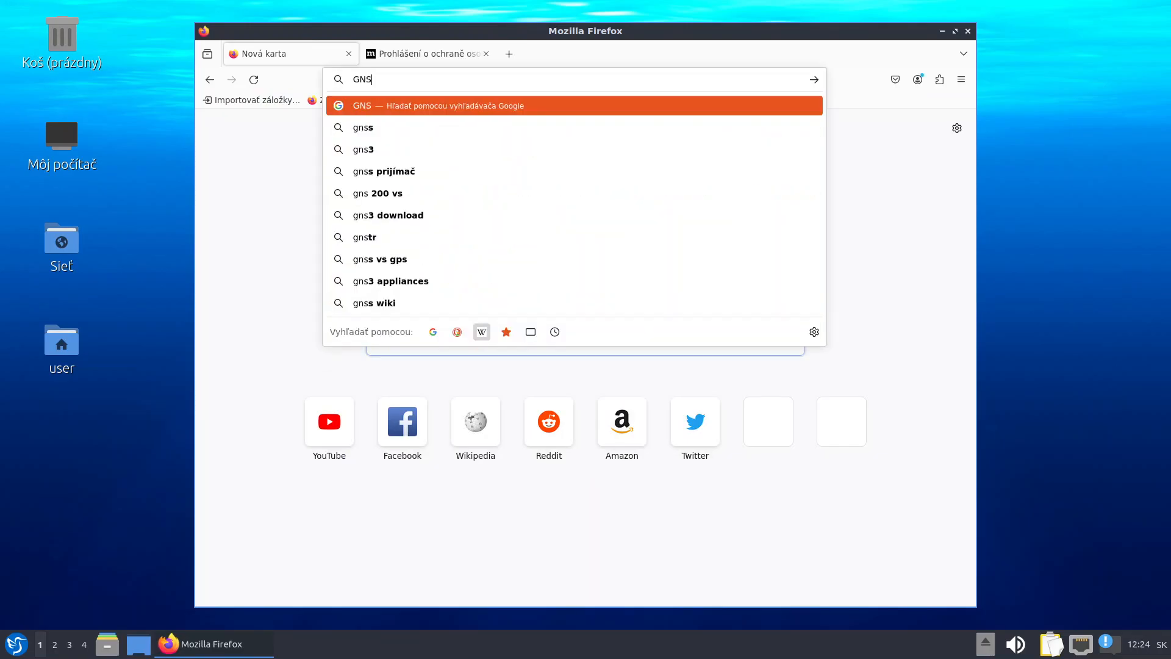
text(3 li)
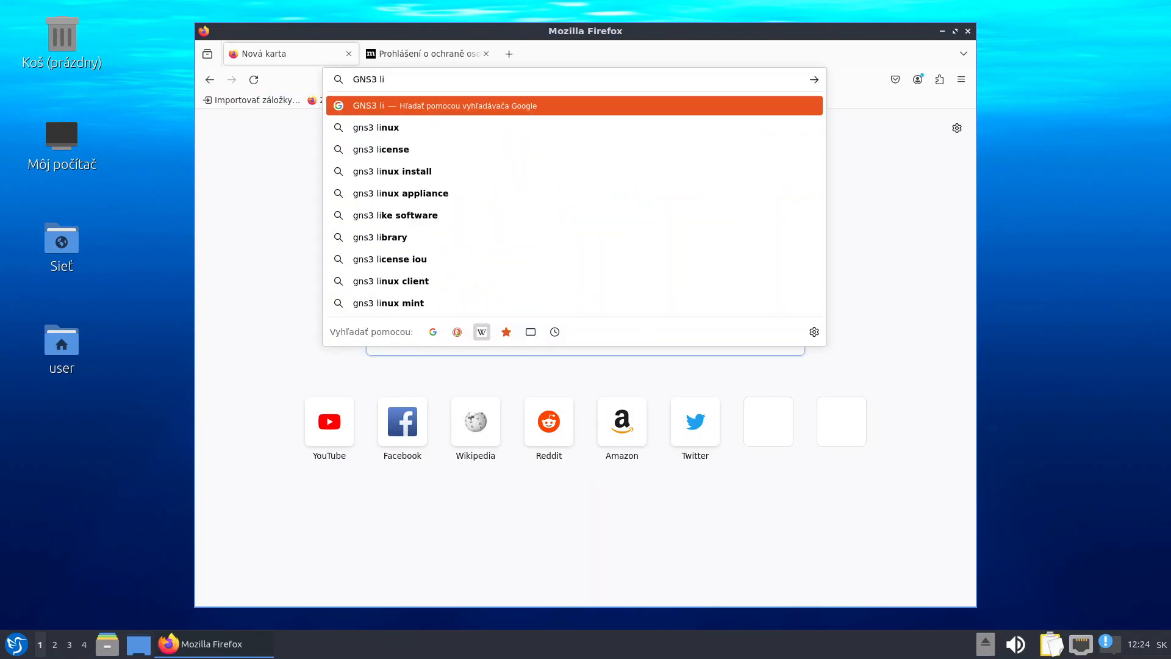
Google 'gns3 ubuntu install', accept cookies, and open the GNS3 Linux Install documentation page
key(BackSpace)
key(BackSpace)
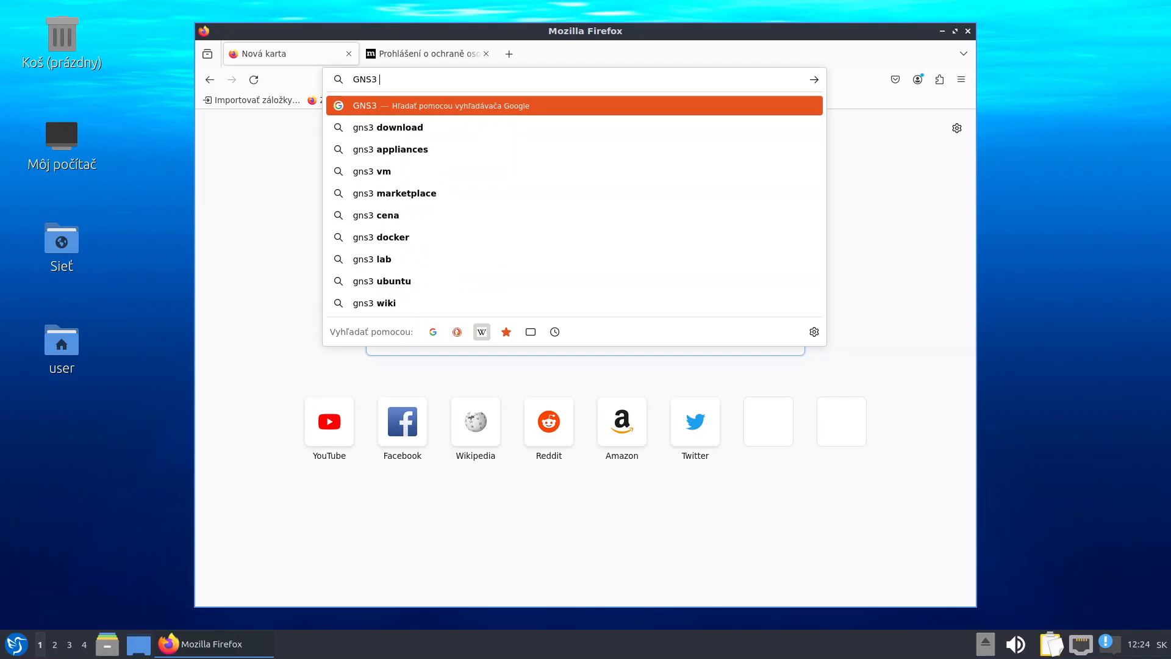
text(ubu)
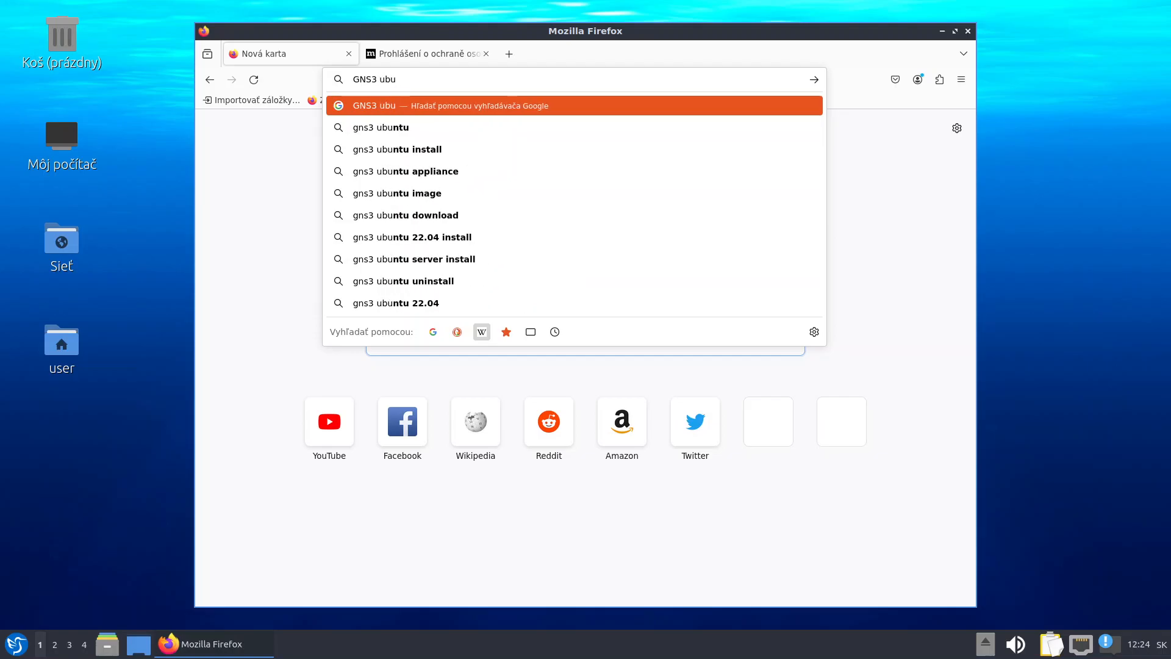
key(Down)
key(Down)
key(Return)
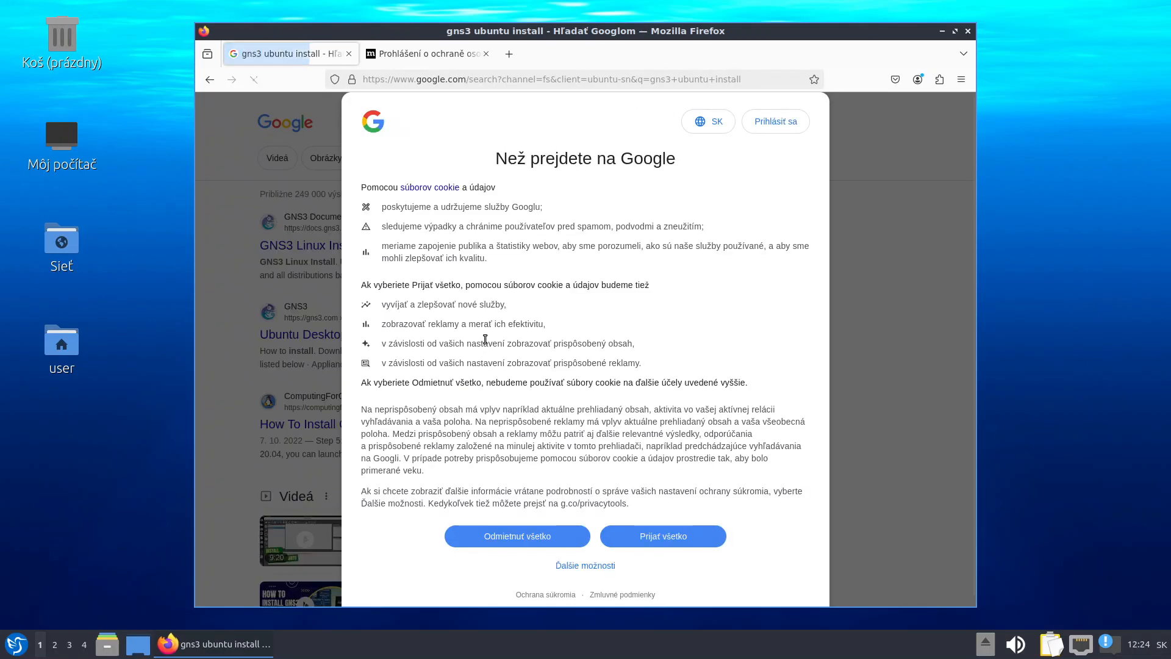
click(639, 544)
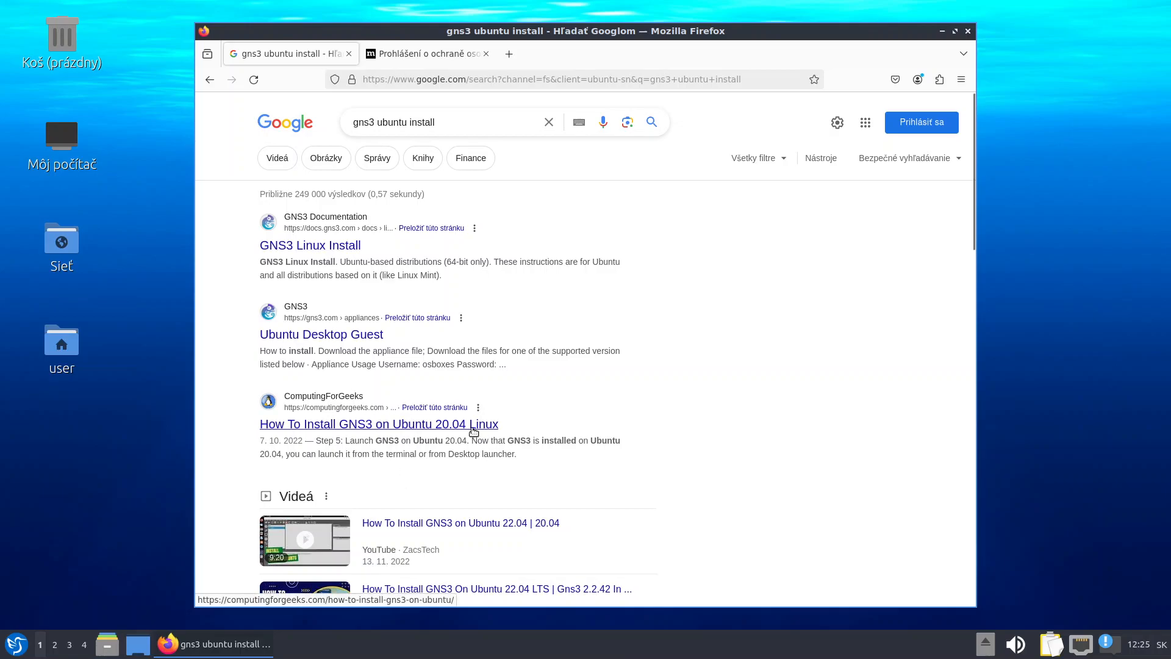
click(326, 247)
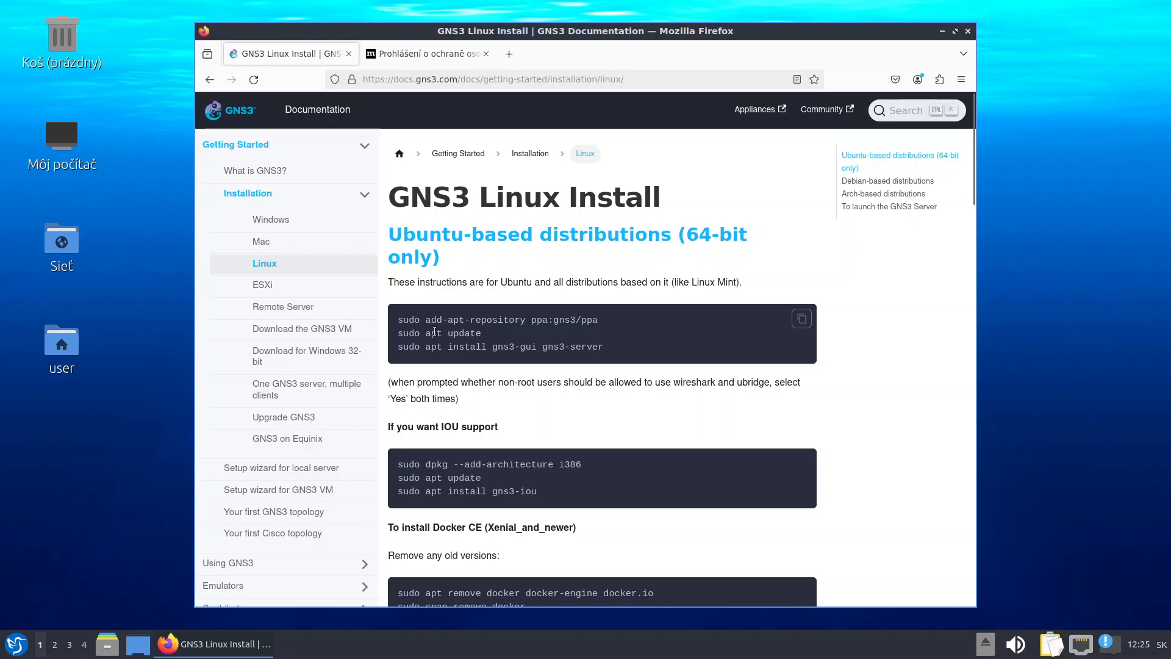
Launch QTerminal and tile it beside the Firefox install documentation
click(17, 644)
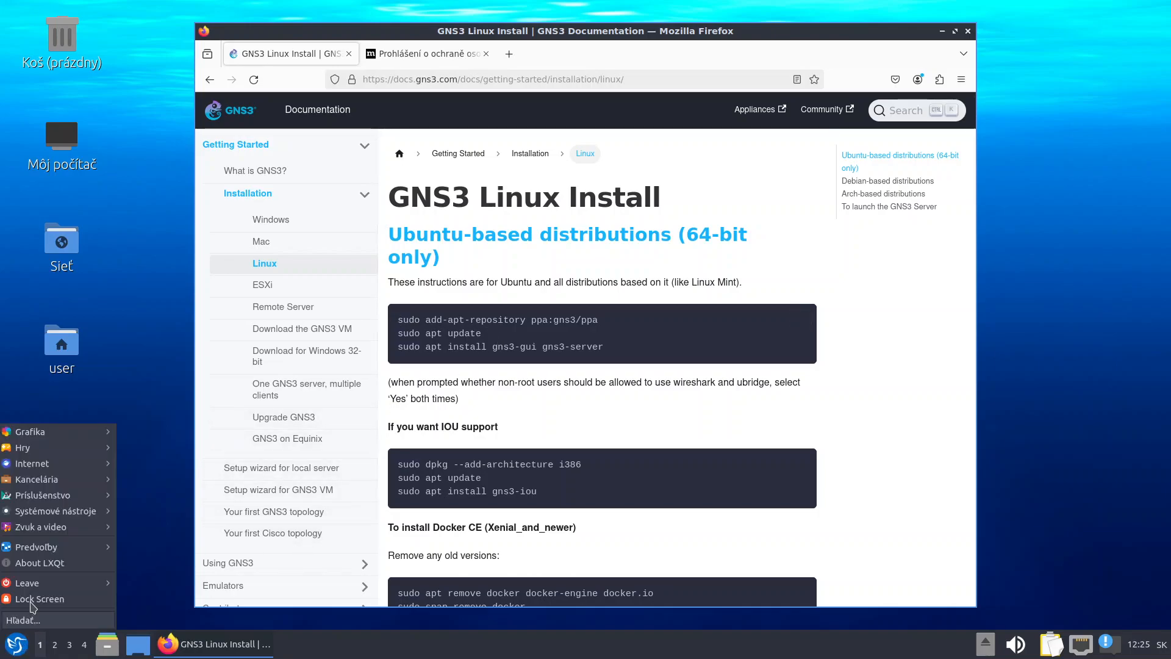
mouse_move(61, 510)
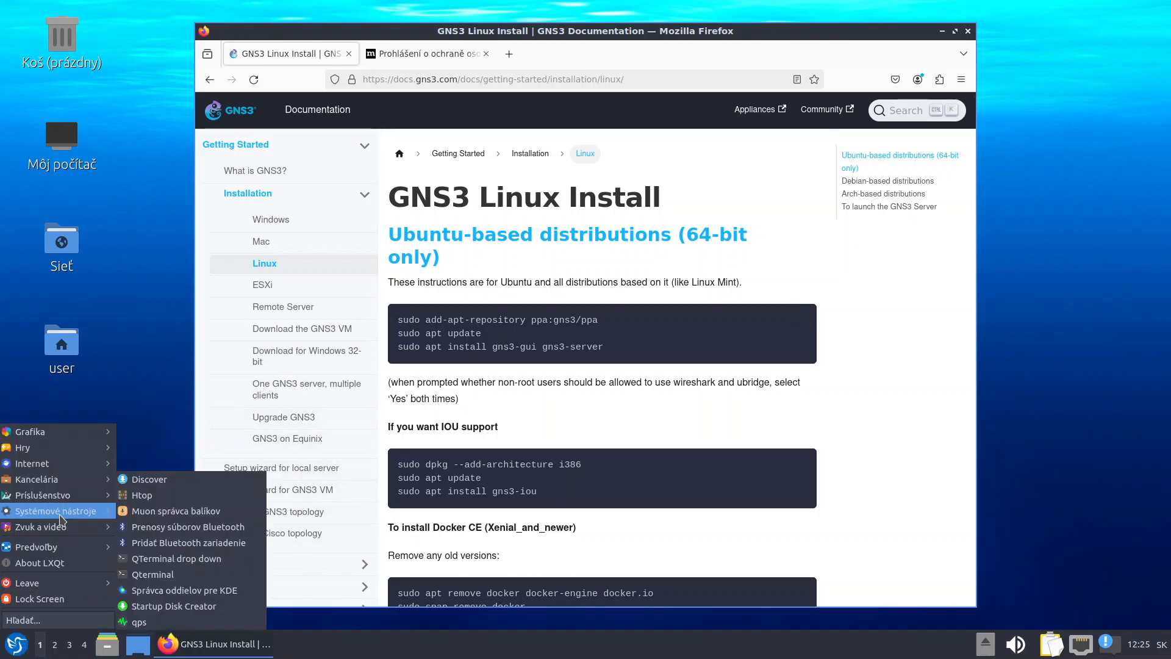
click(176, 575)
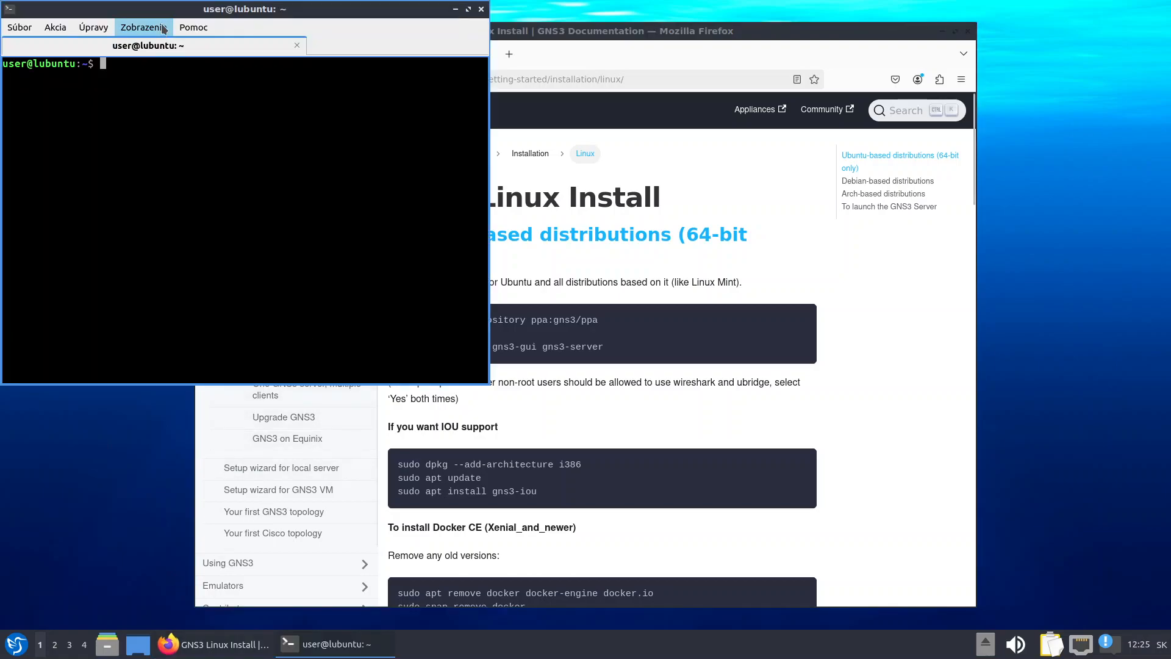
drag(157, 9, 818, 203)
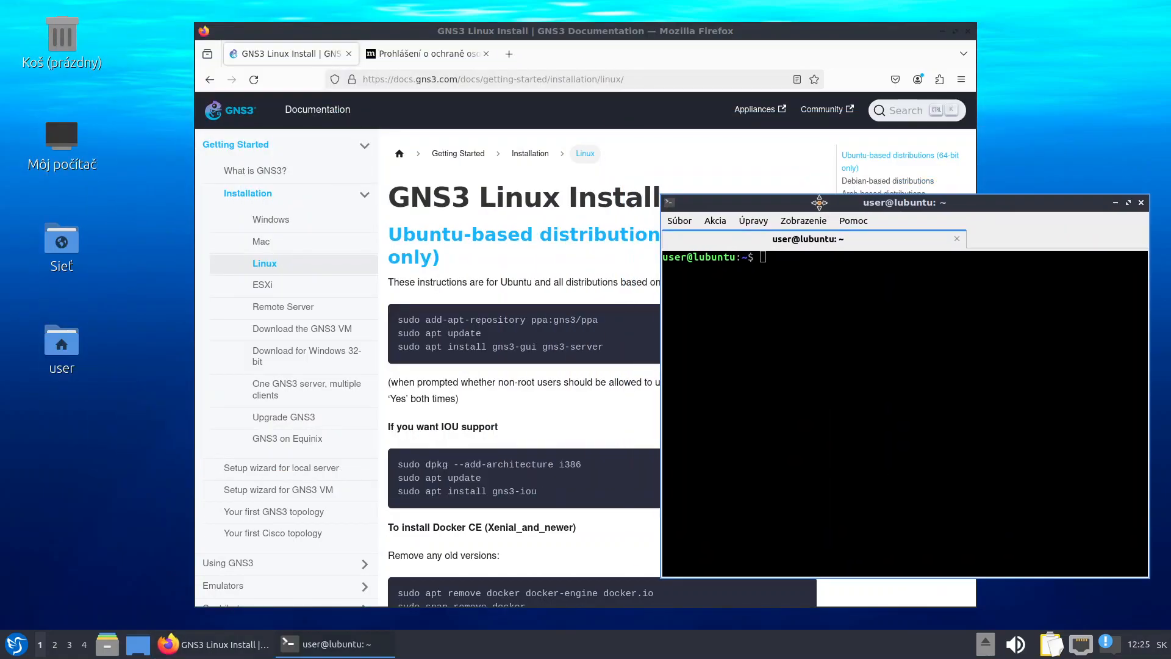
drag(497, 36, 338, 14)
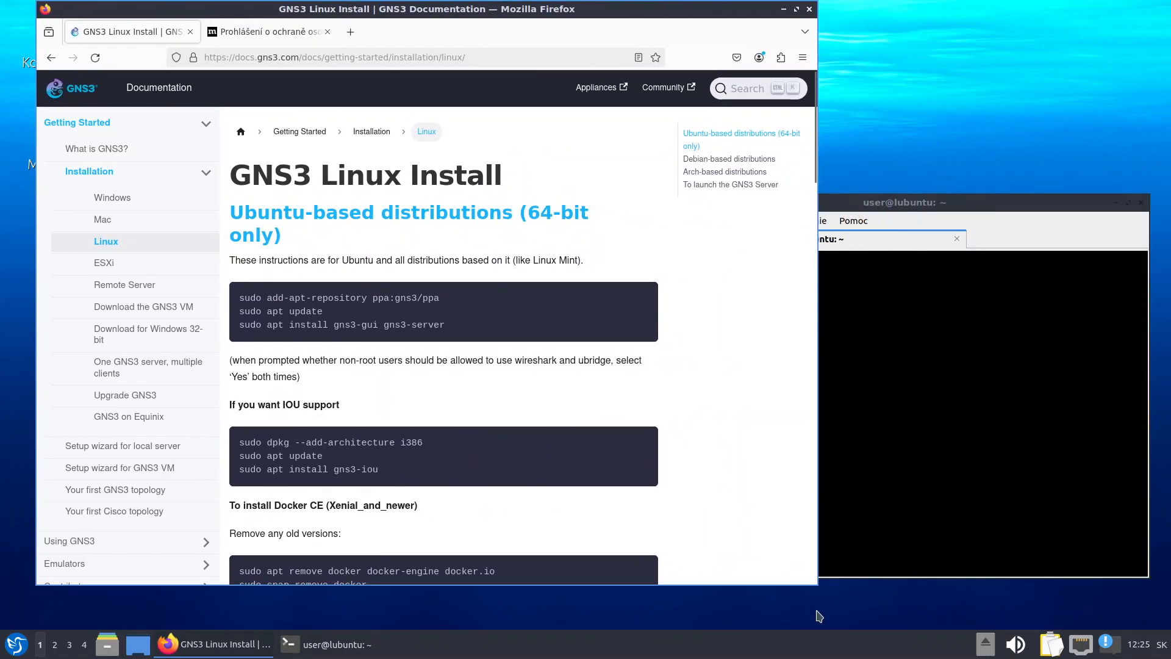
drag(817, 584, 676, 601)
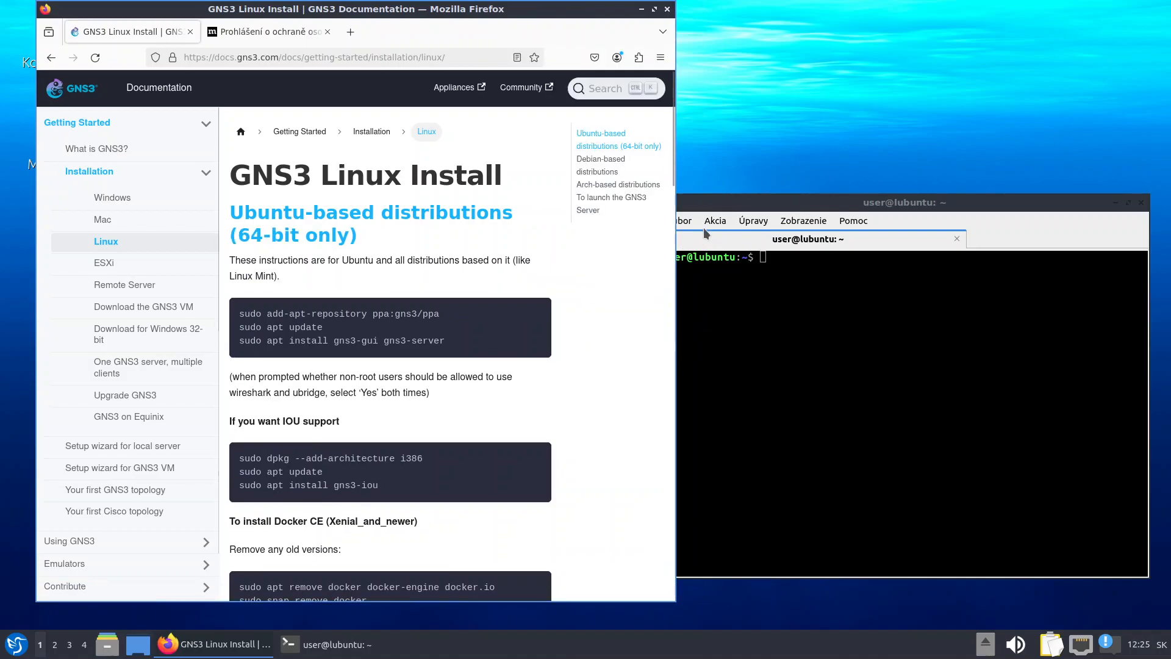
drag(698, 203, 714, 203)
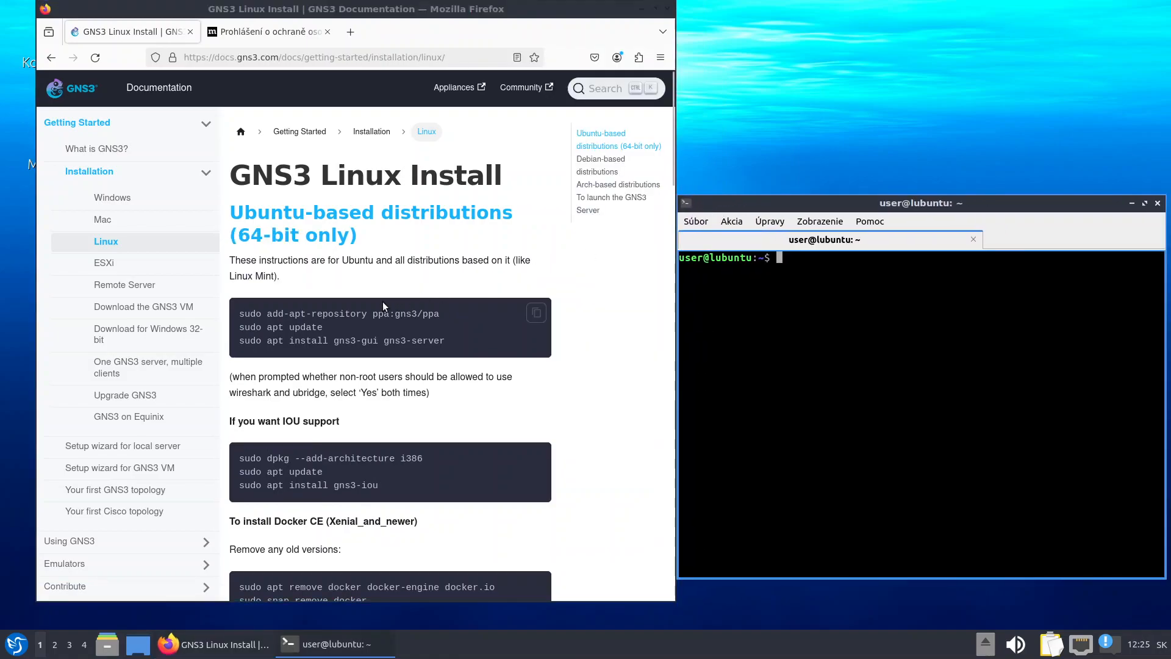
Add the ppa:gns3/ppa repository using the command copied from the docs, entering the sudo password
click(241, 316)
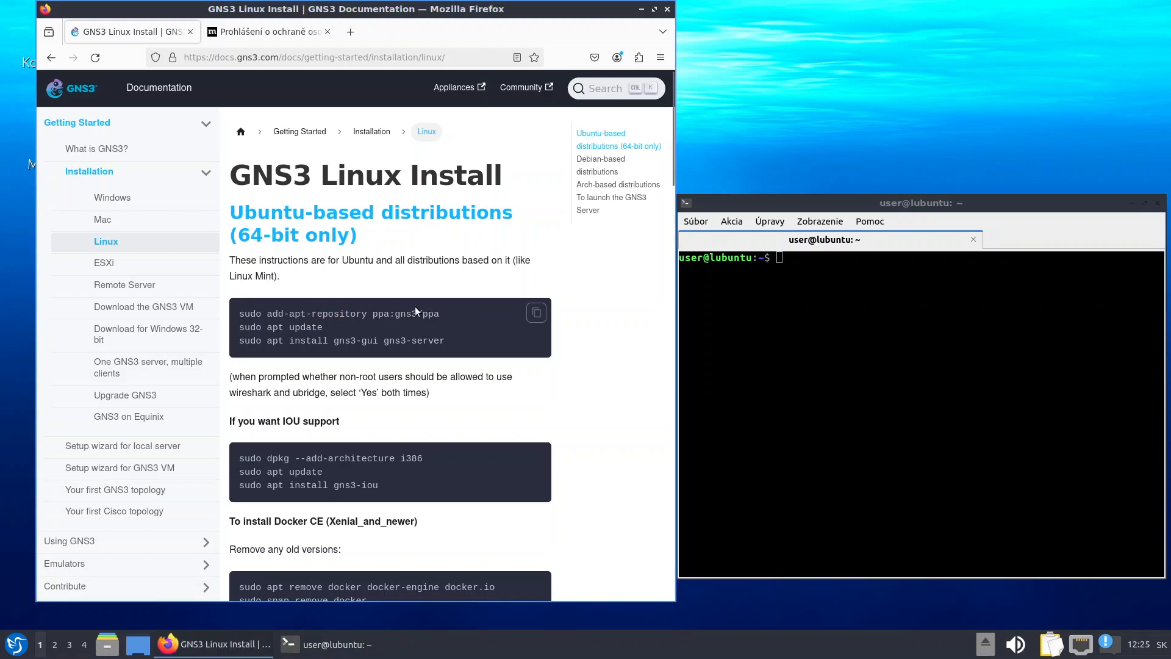
drag(241, 315, 411, 311)
right_click(410, 311)
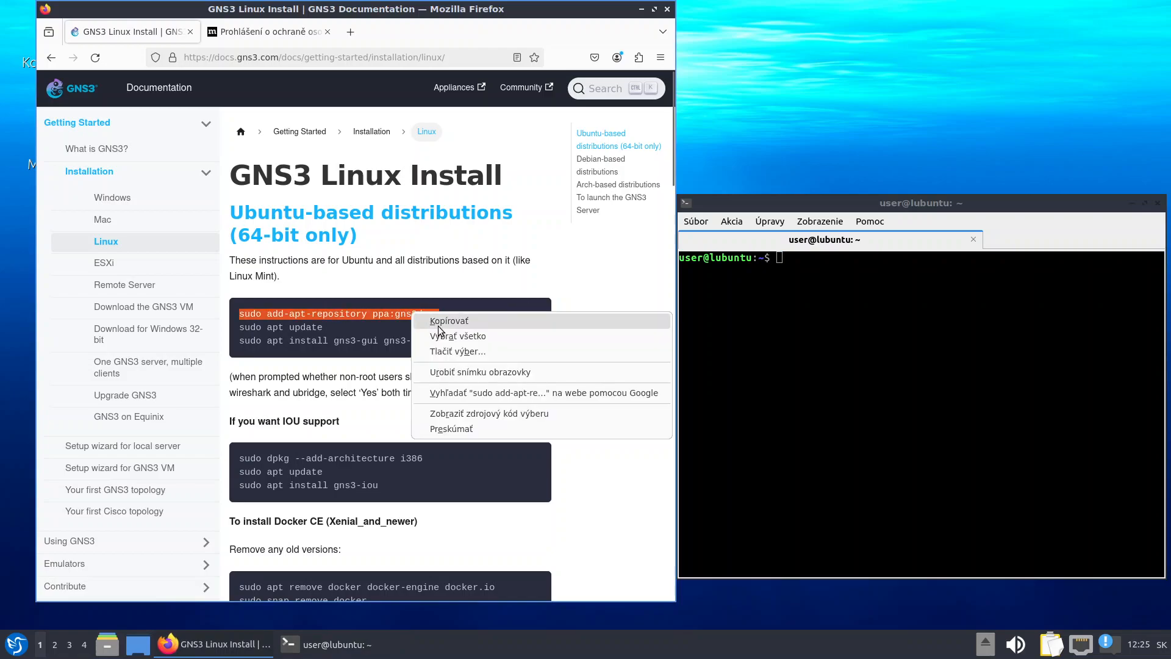
click(443, 321)
click(818, 302)
right_click(818, 304)
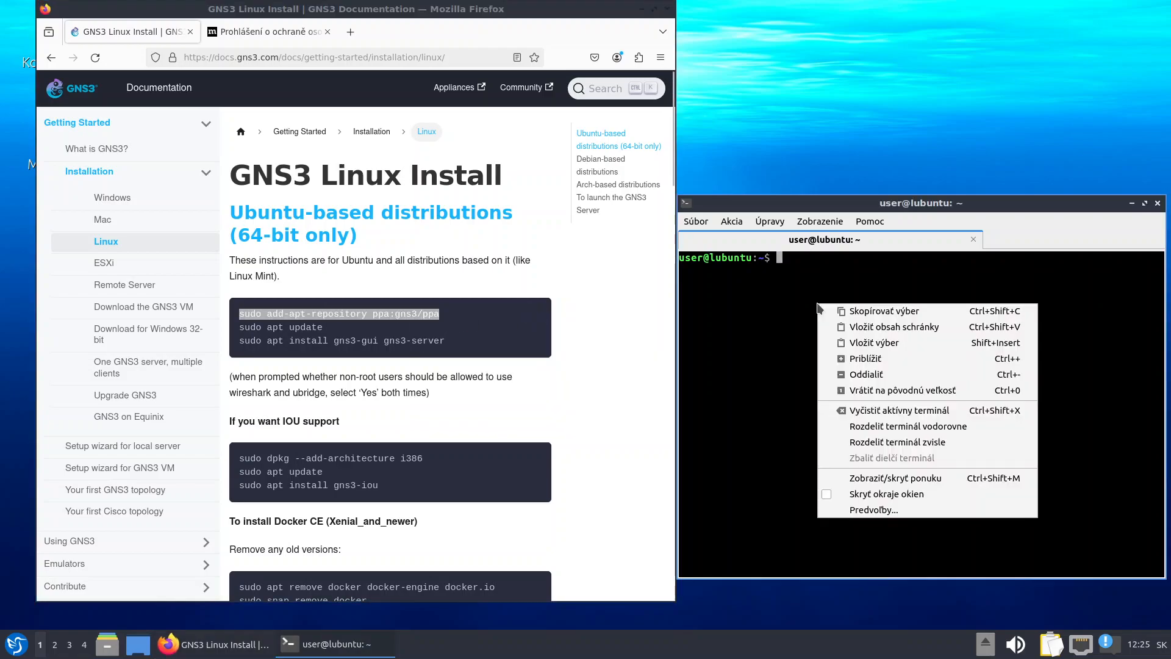
click(894, 339)
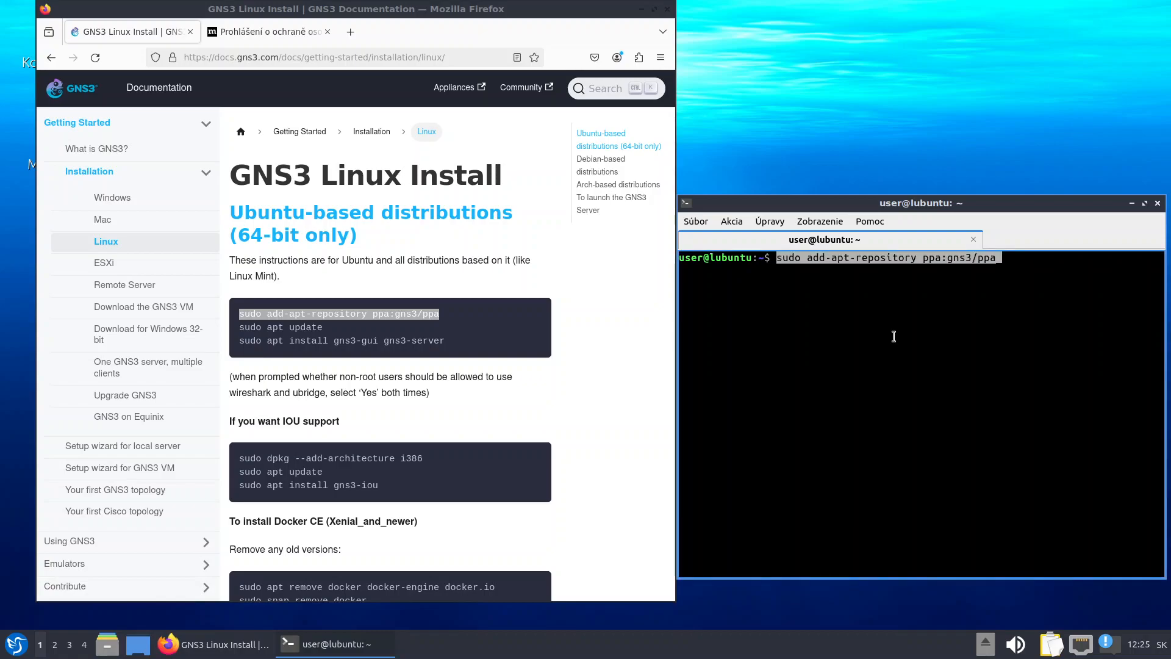
key(Return)
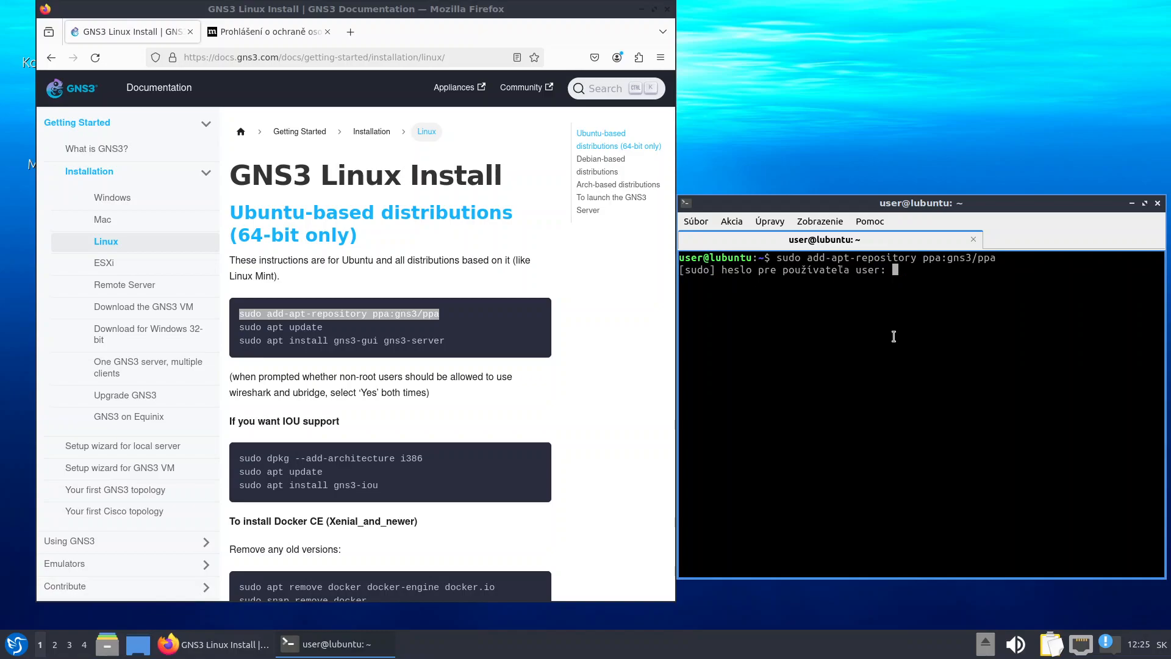
key(Return)
key(Return)
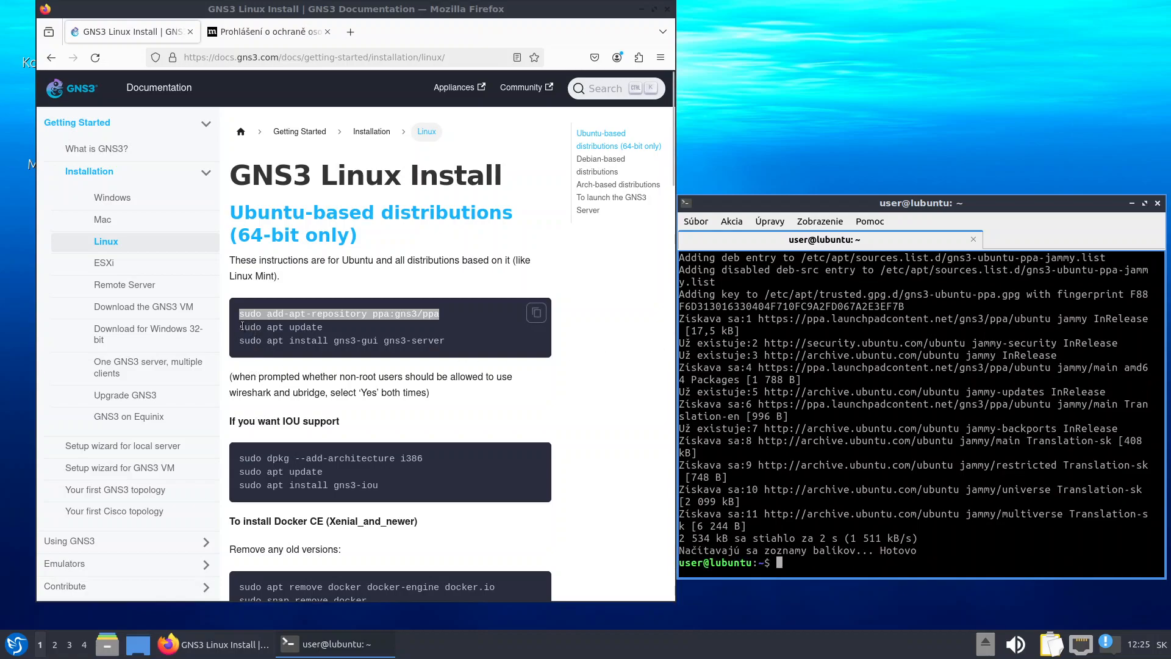
Run sudo apt update copied from the docs to refresh the package lists
drag(242, 326, 324, 327)
right_click(312, 328)
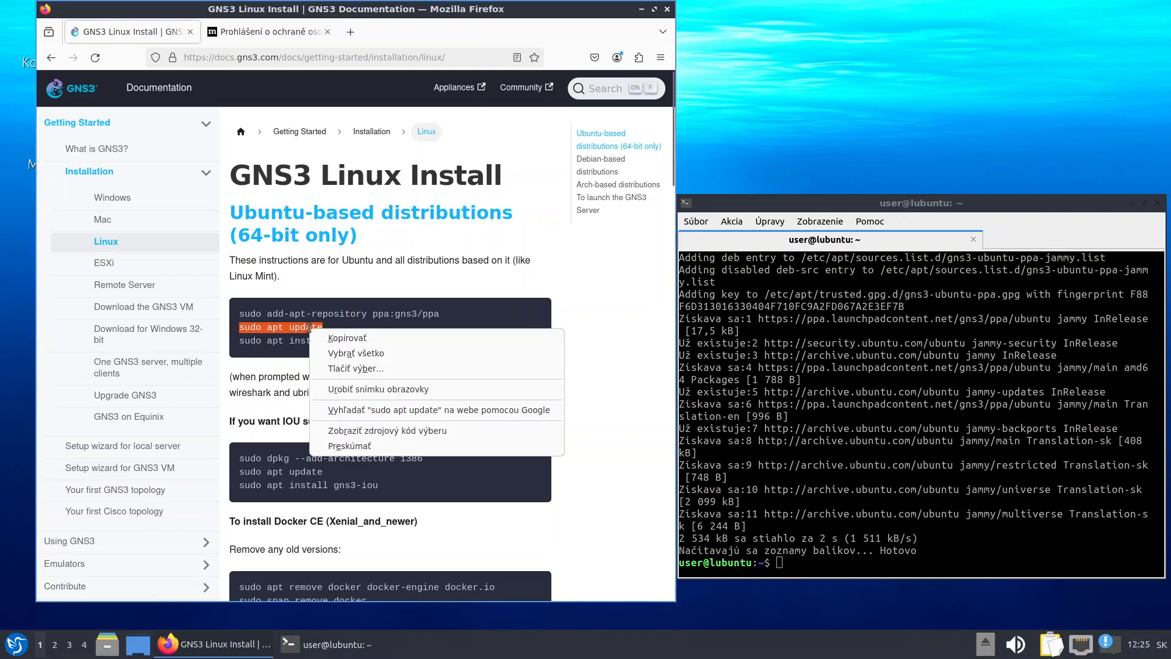
click(351, 338)
click(855, 488)
right_click(854, 488)
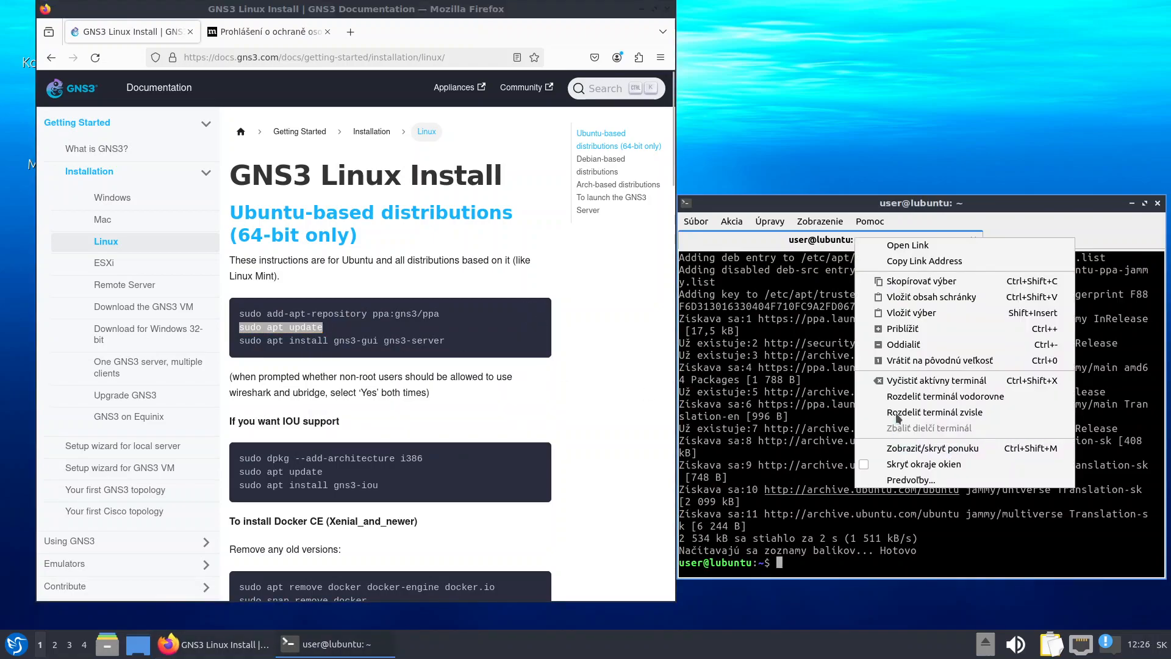
click(912, 316)
key(Return)
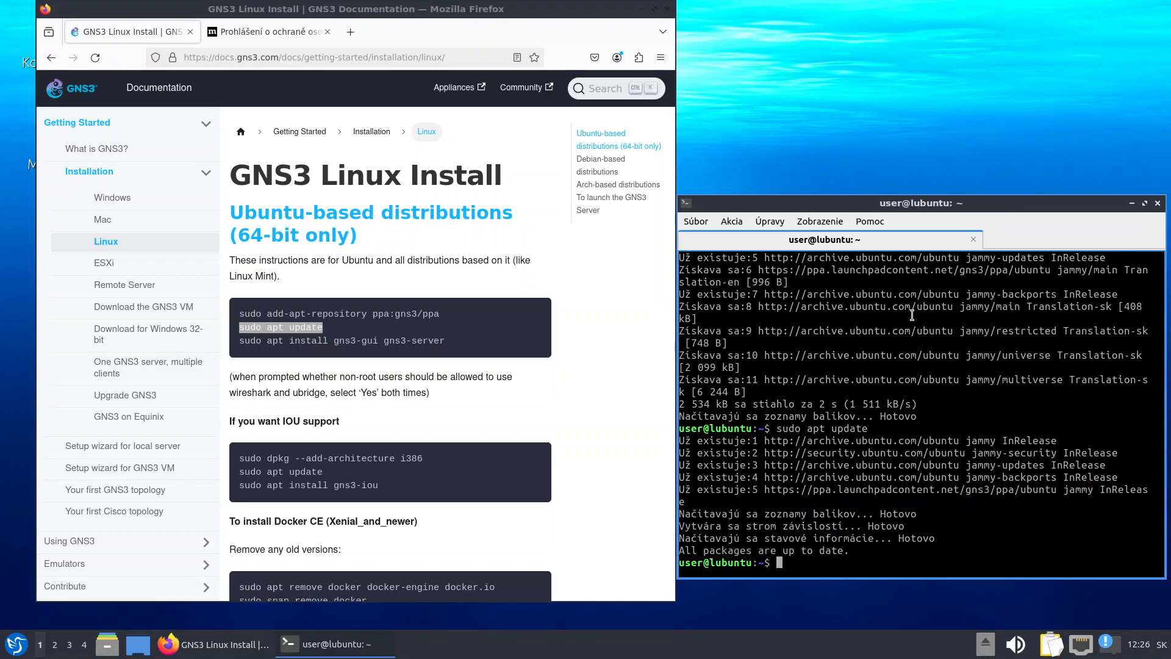
Install gns3-gui and gns3-server with the apt command from the docs, confirming the download
drag(239, 341, 435, 342)
right_click(469, 344)
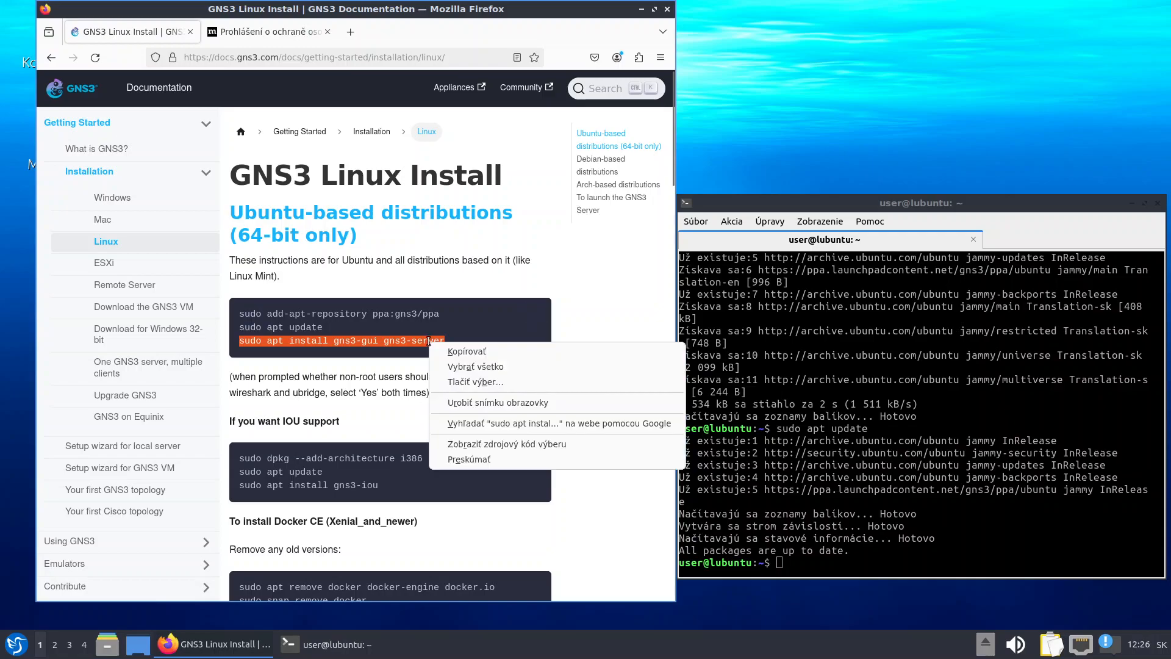
click(464, 351)
right_click(881, 551)
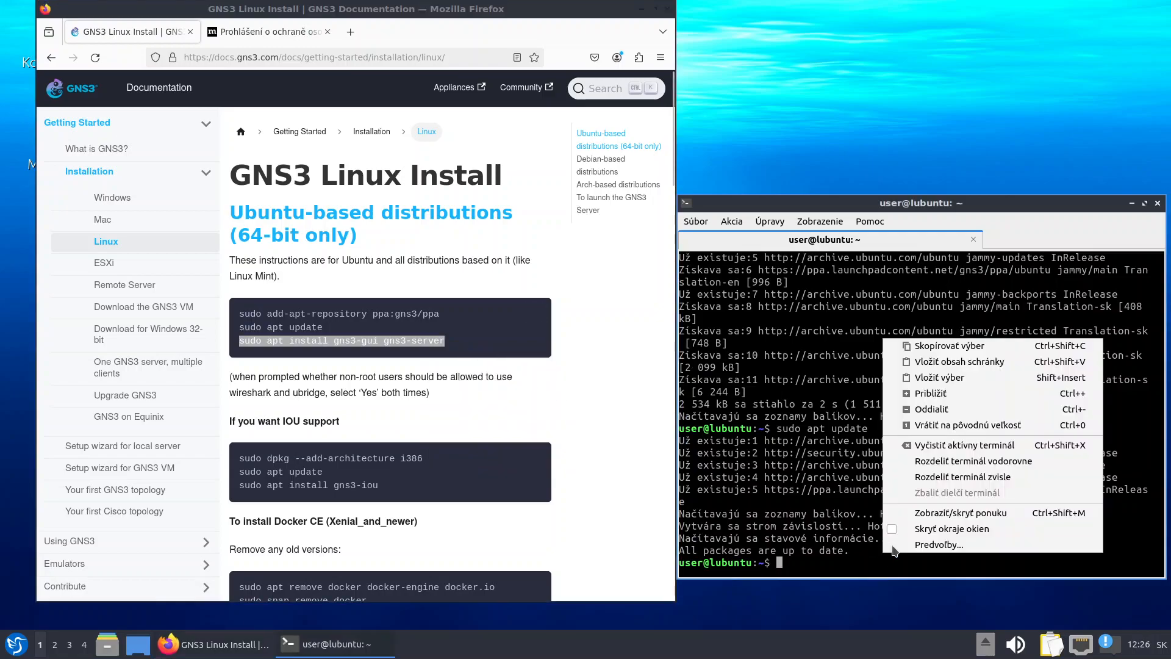
click(955, 380)
key(Return)
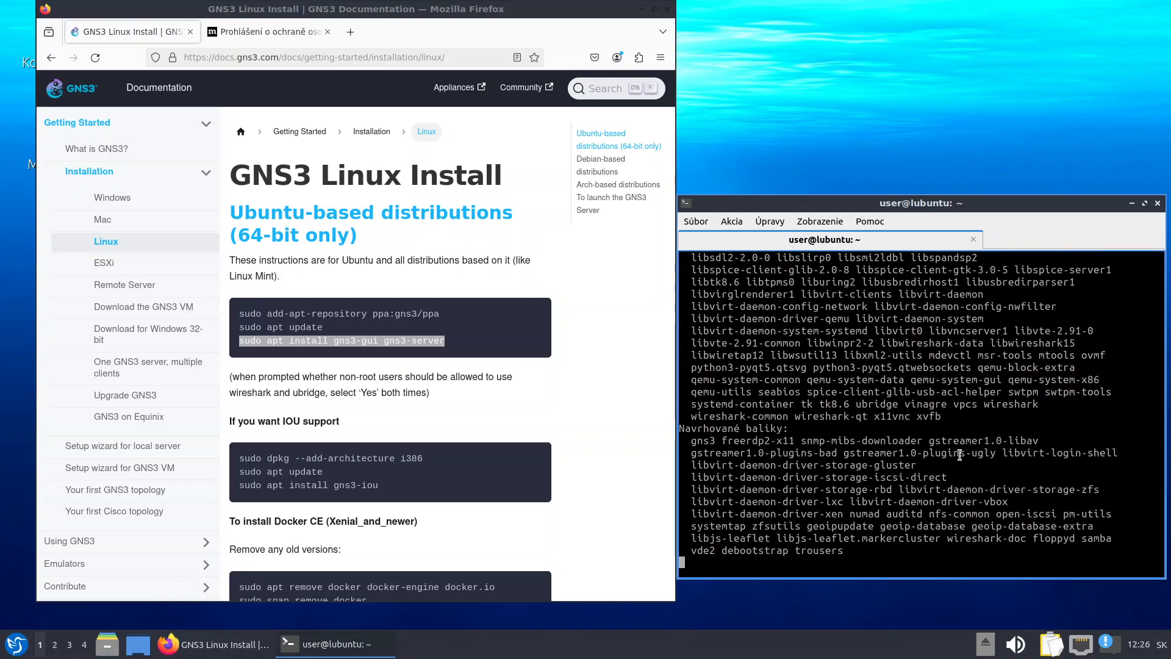
key(Return)
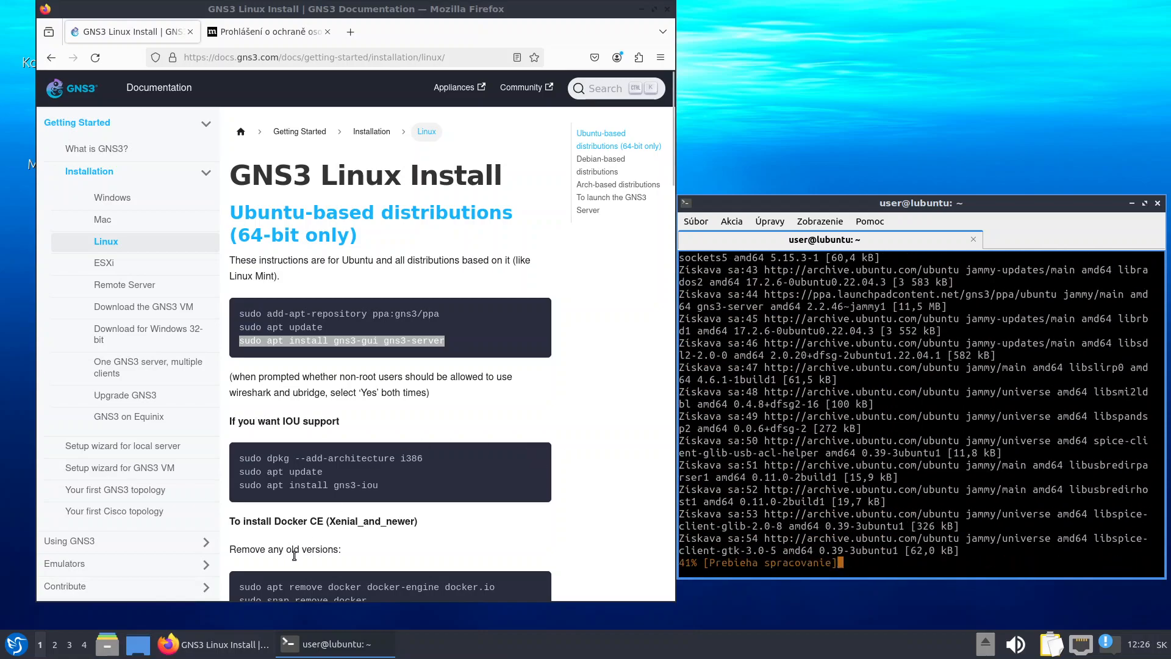
scroll(338, 505, down, 4)
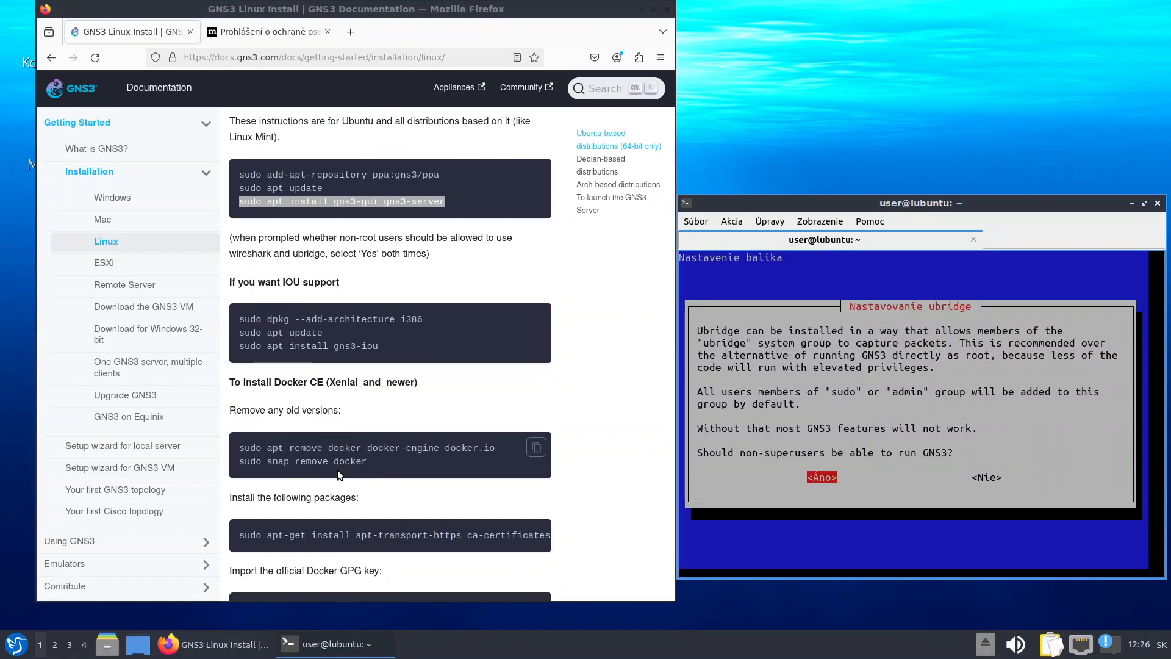
scroll(376, 500, down, 5)
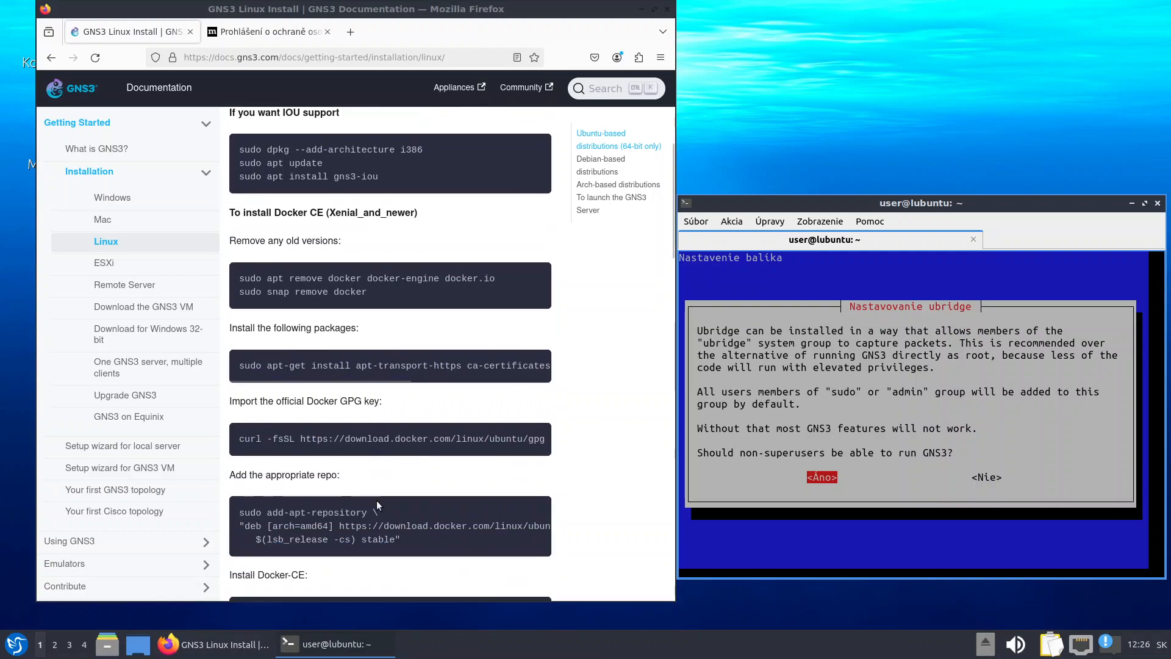
scroll(410, 500, up, 3)
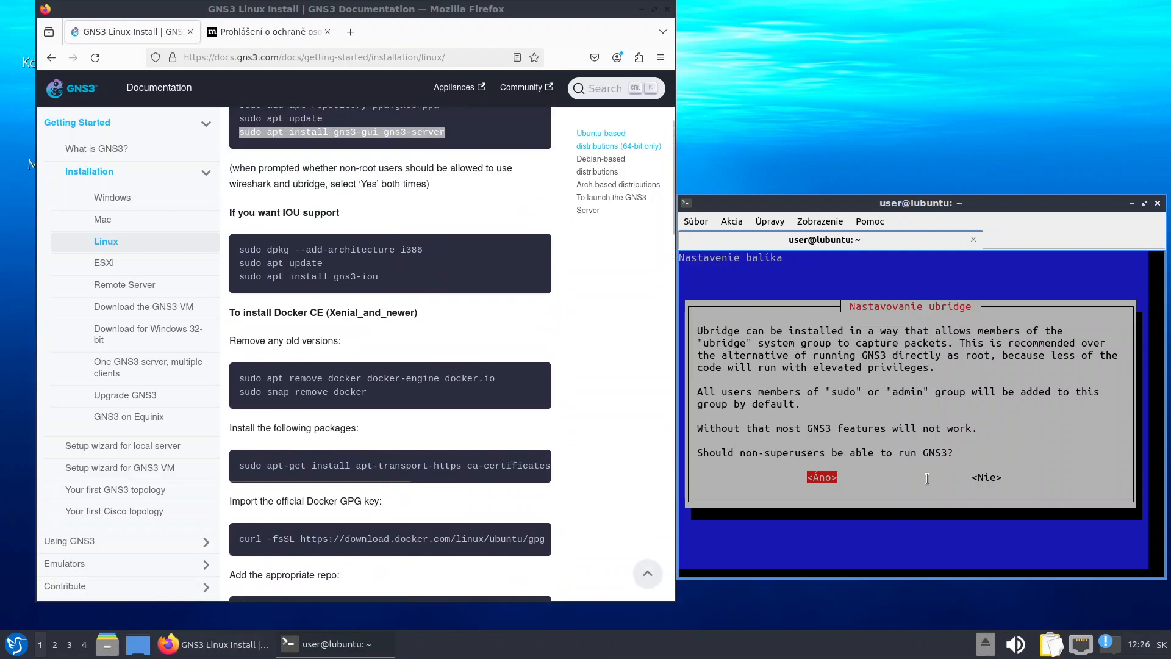
Answer Yes to letting non-superusers run GNS3 and capture packets with Wireshark
key(Return)
key(Tab)
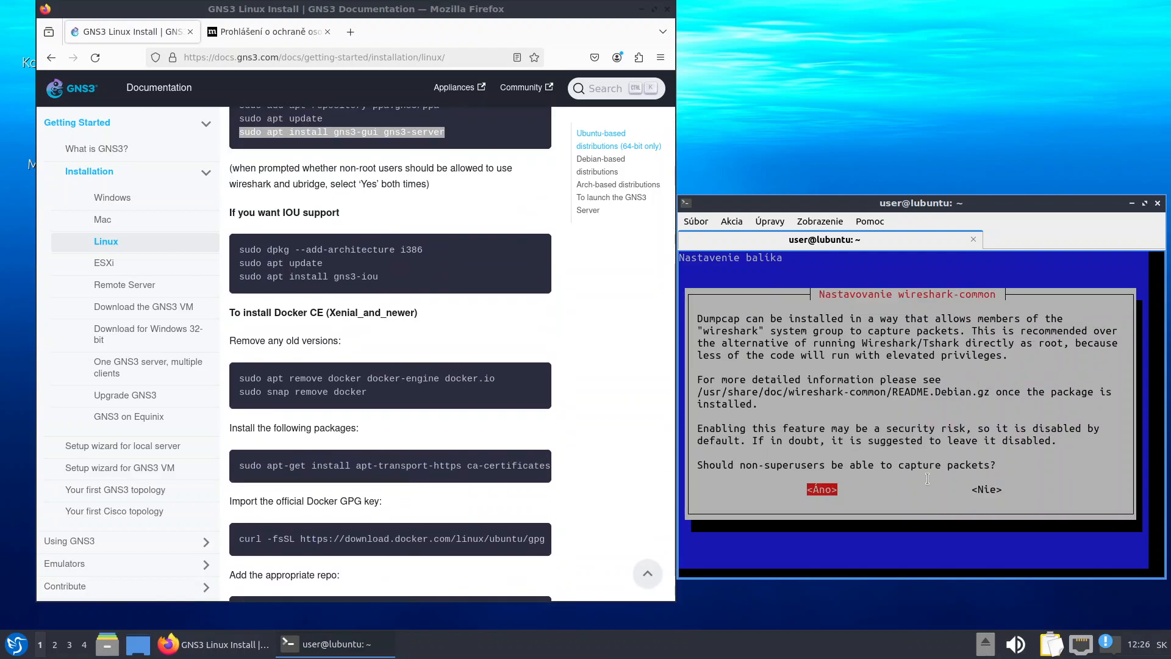
key(Return)
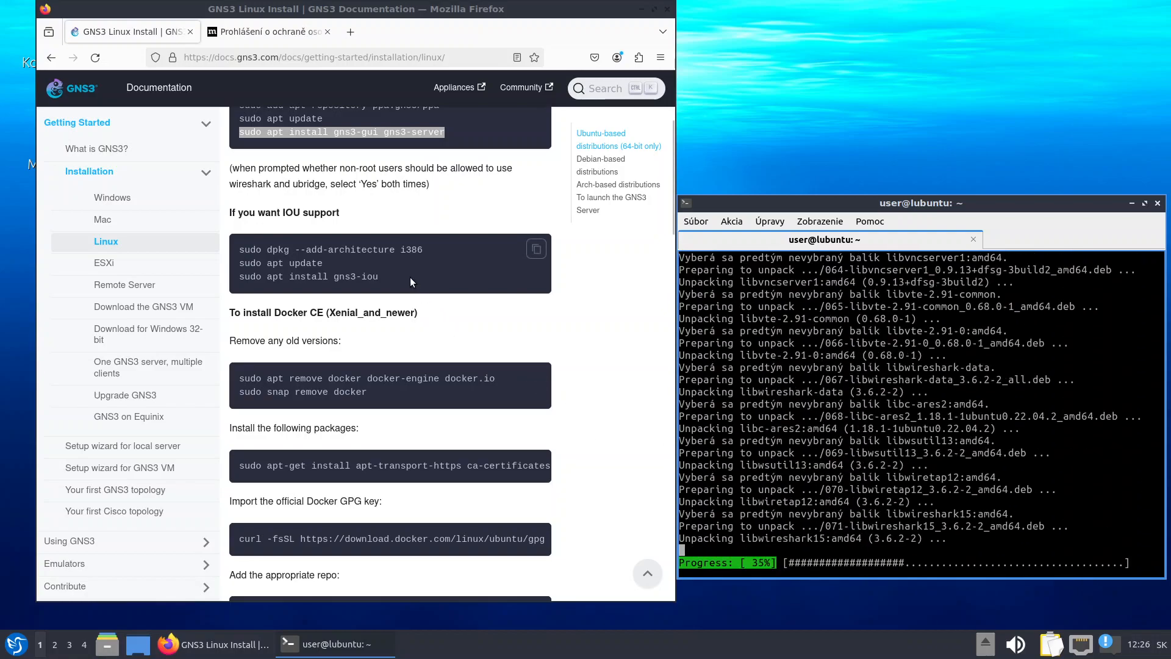
scroll(408, 518, down, 2)
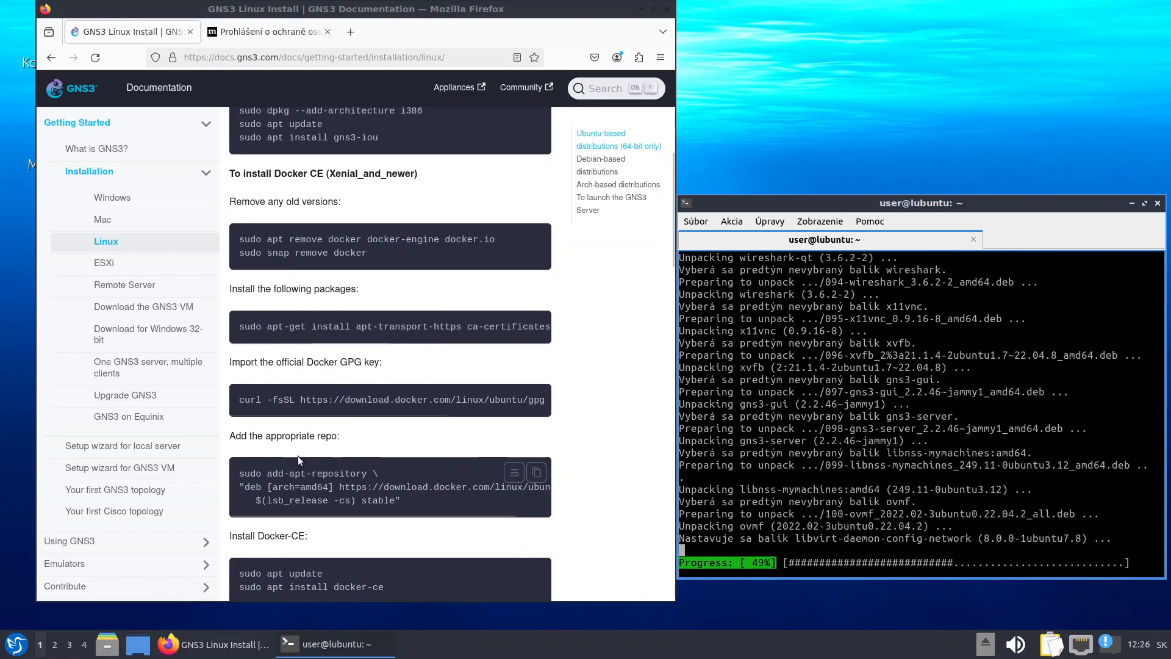
scroll(371, 495, down, 3)
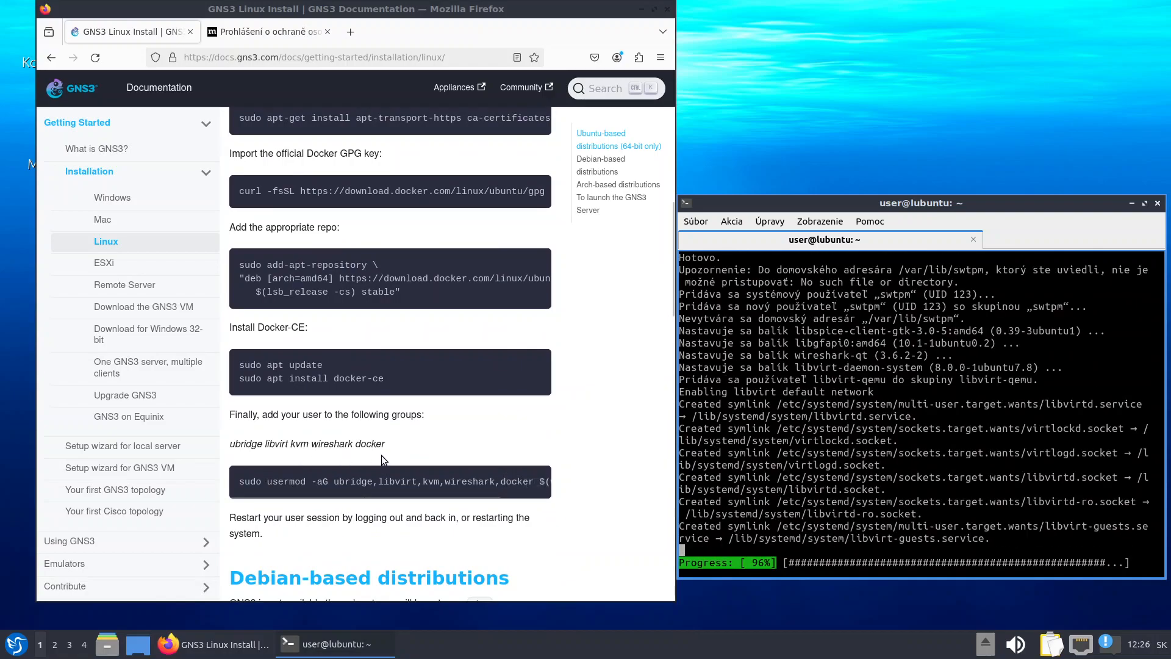
scroll(403, 479, up, 6)
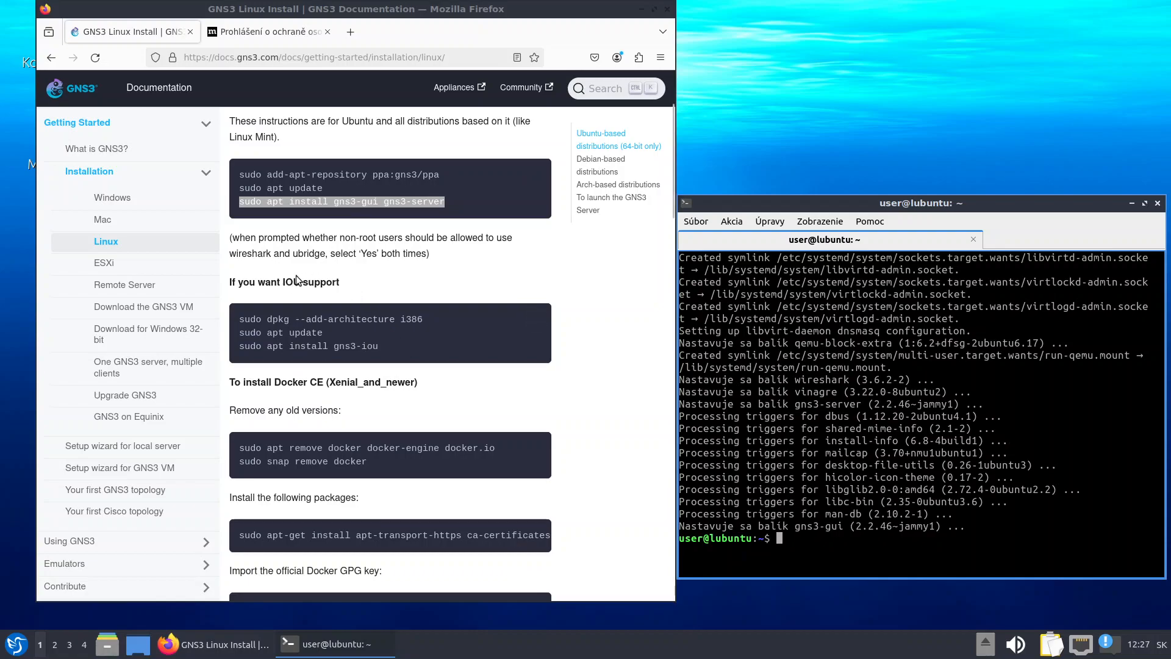
Install docker-compose with sudo apt install docker-compose, accepting the Y/n prompt
scroll(325, 432, down, 2)
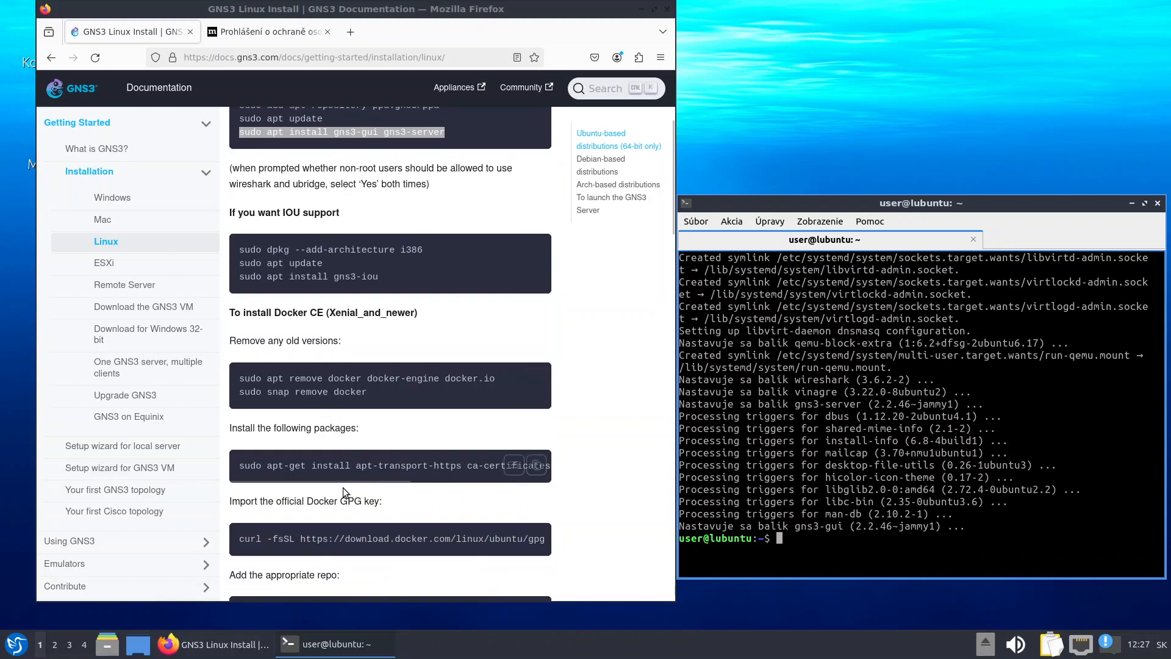
scroll(367, 430, down, 4)
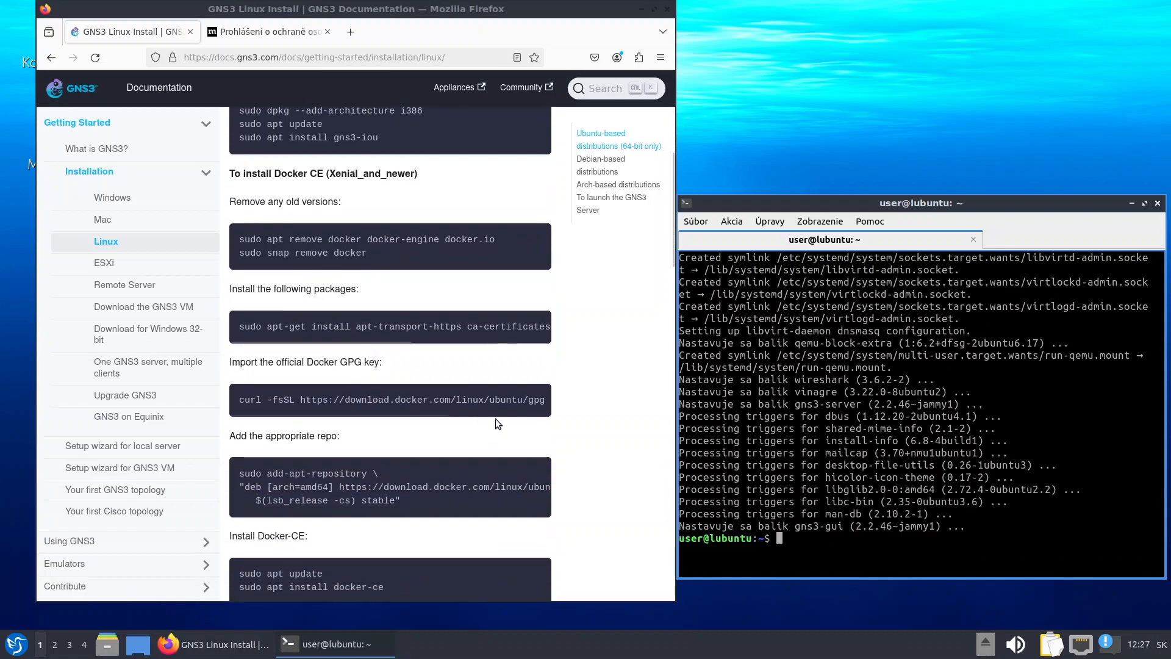
scroll(307, 418, down, 3)
scroll(307, 419, down, 1)
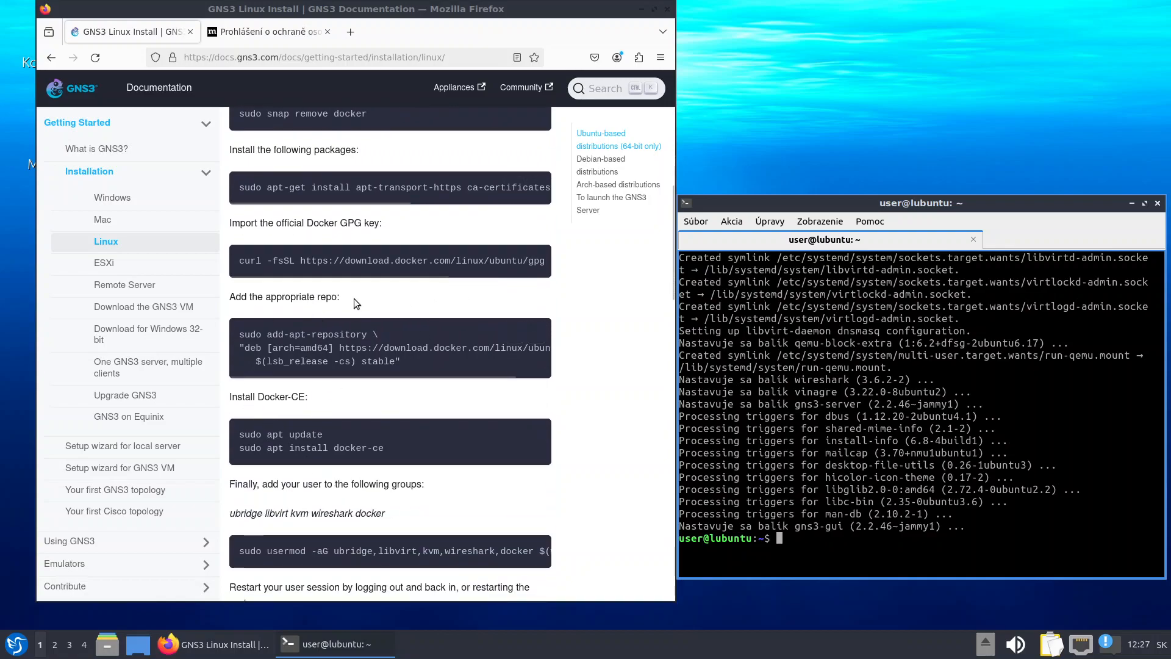
scroll(366, 405, down, 2)
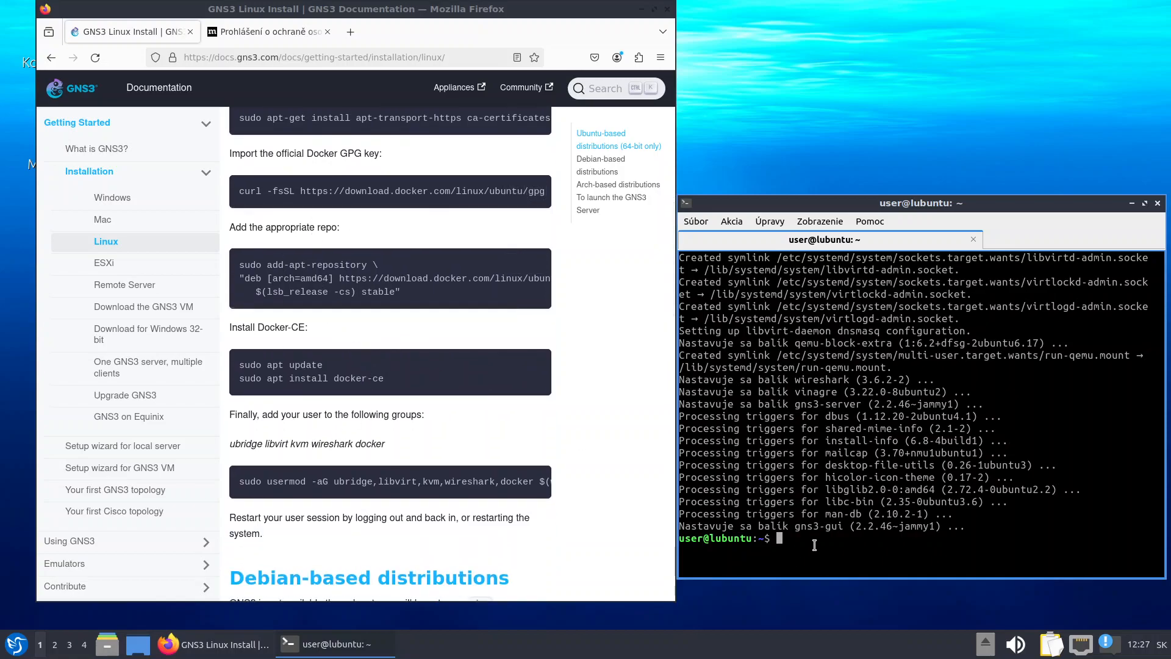
text(sudo apt install docker-compose)
key(Return)
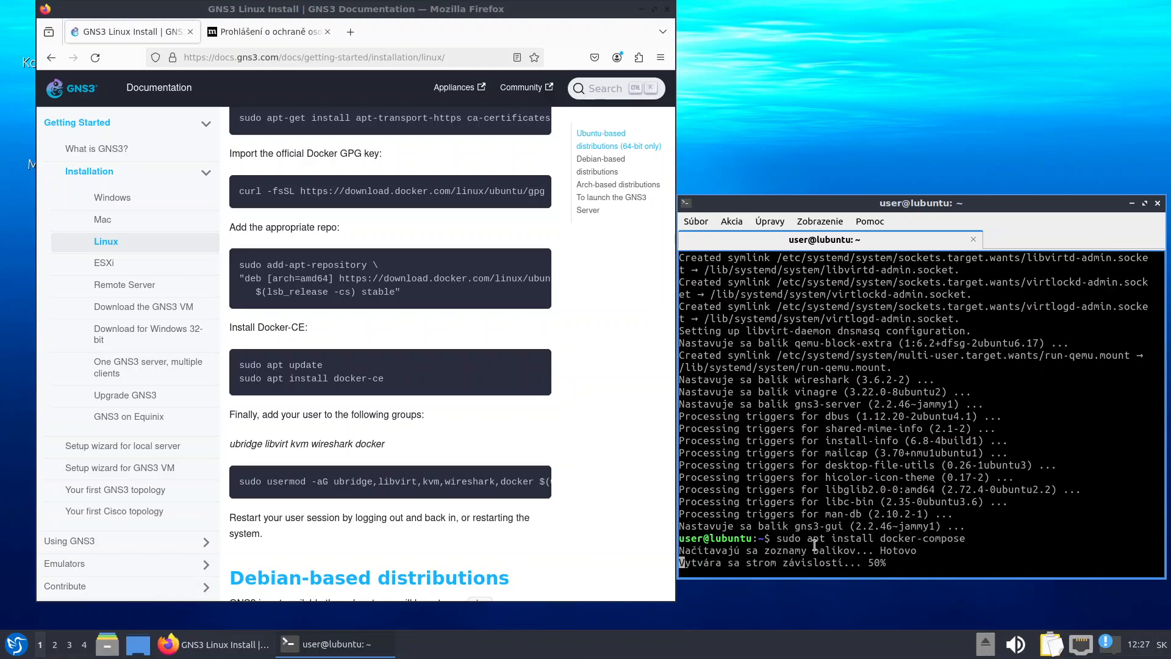
key(Return)
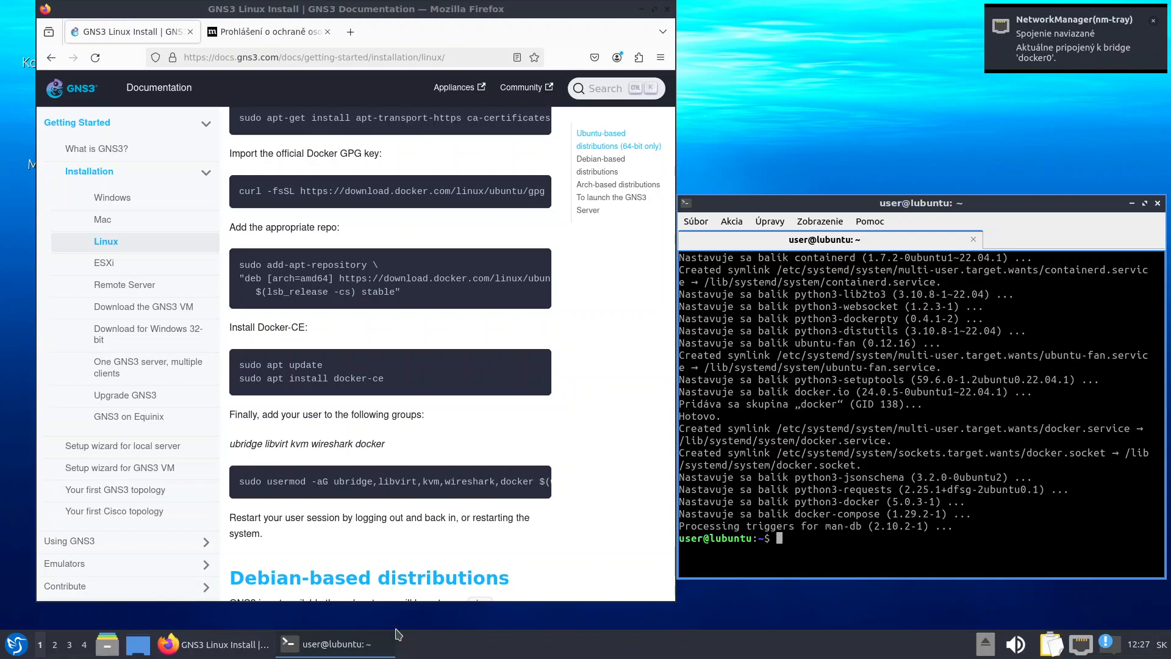
Run the docs' usermod command adding the user to ubridge, libvirt, kvm, wireshark and docker groups
drag(243, 482, 539, 477)
click(256, 490)
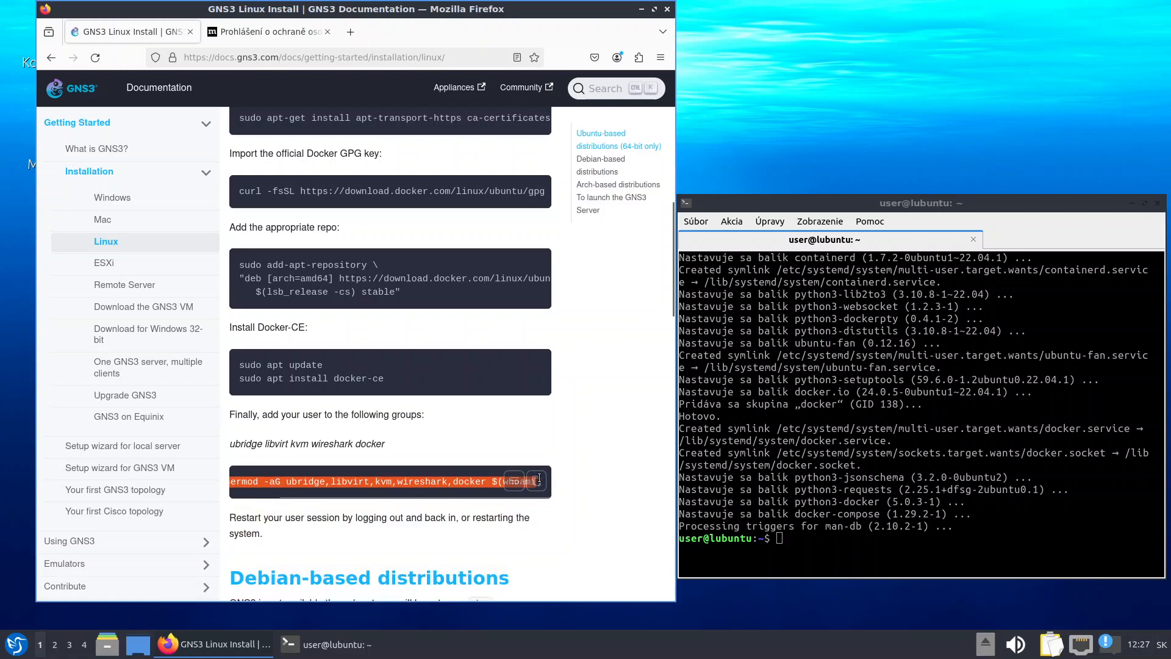
right_click(370, 482)
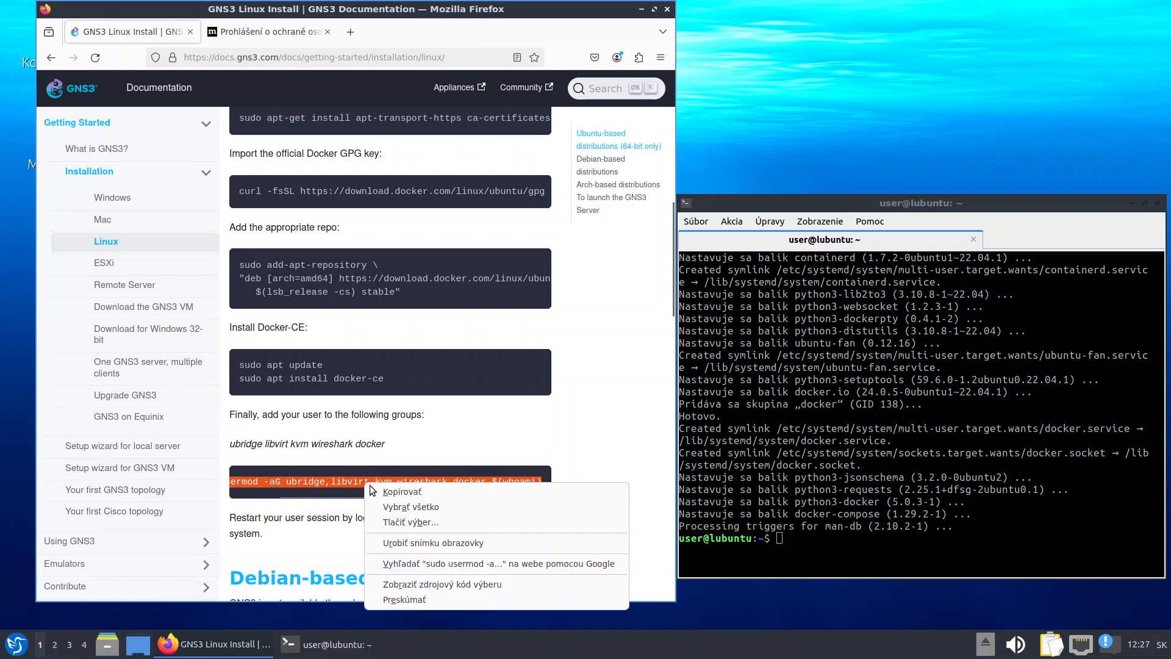
click(403, 492)
click(688, 500)
right_click(839, 288)
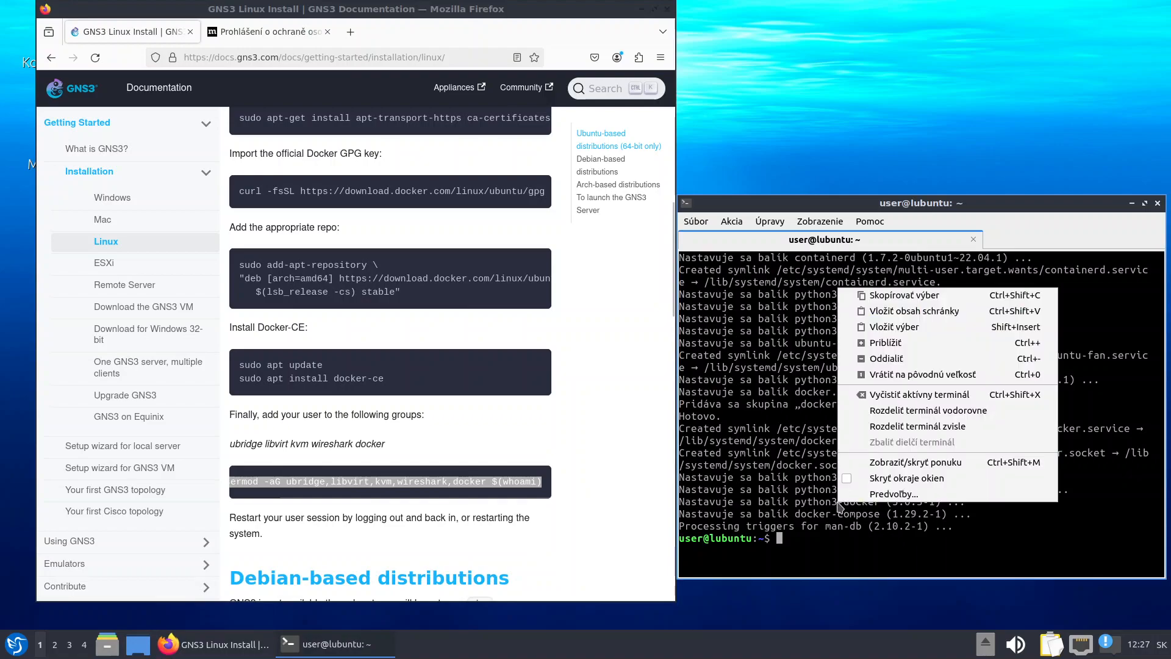
click(905, 327)
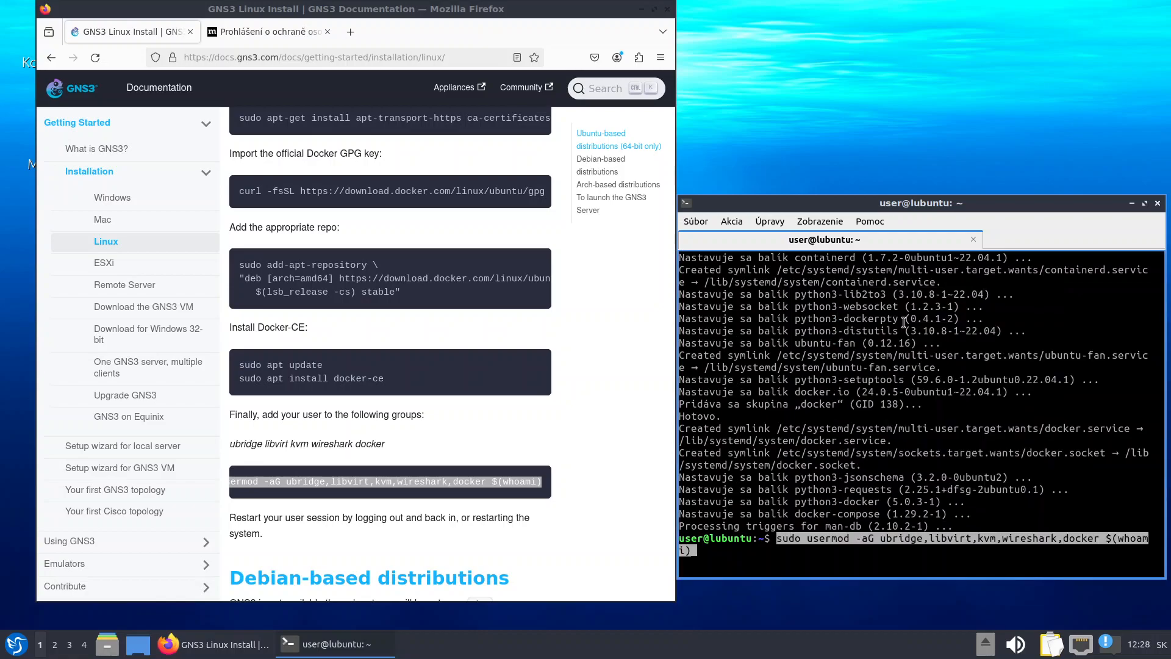
key(Return)
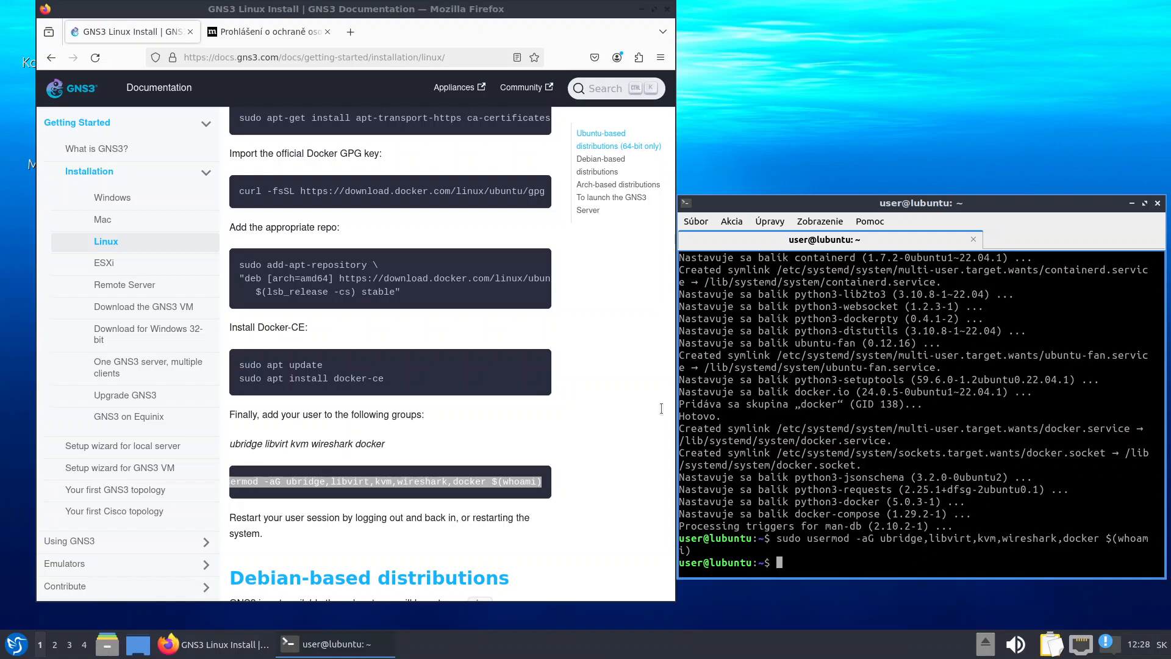
scroll(662, 408, down, 3)
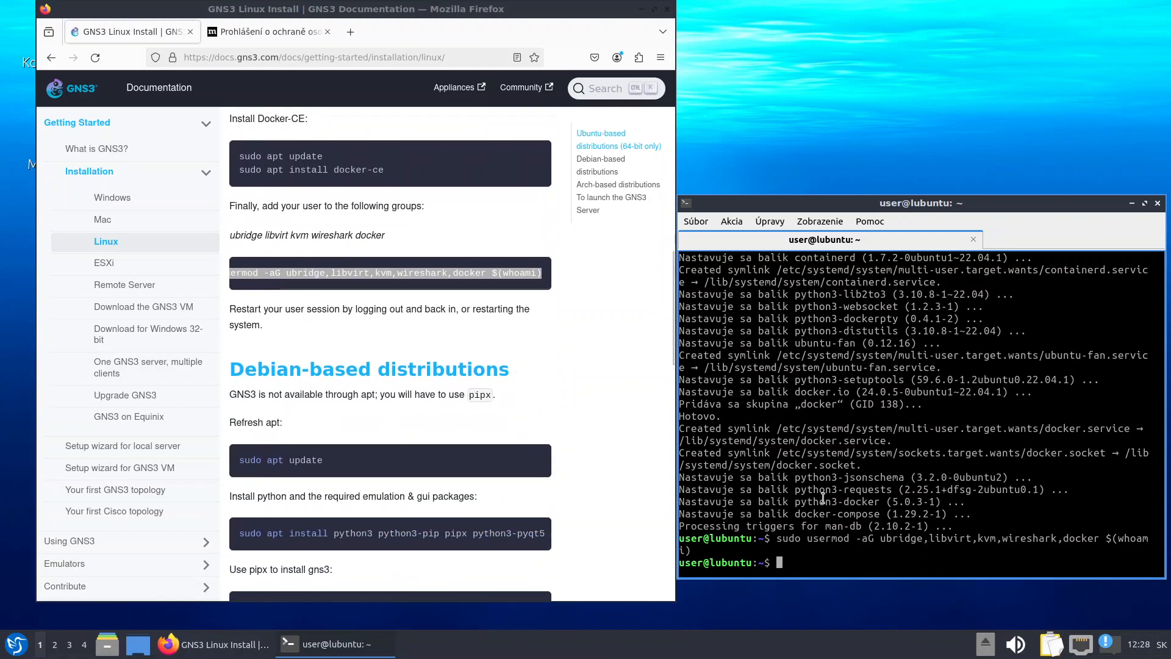
Install gnome-terminal with sudo apt install gnome-terminal and accept the prompt
text(sudo)
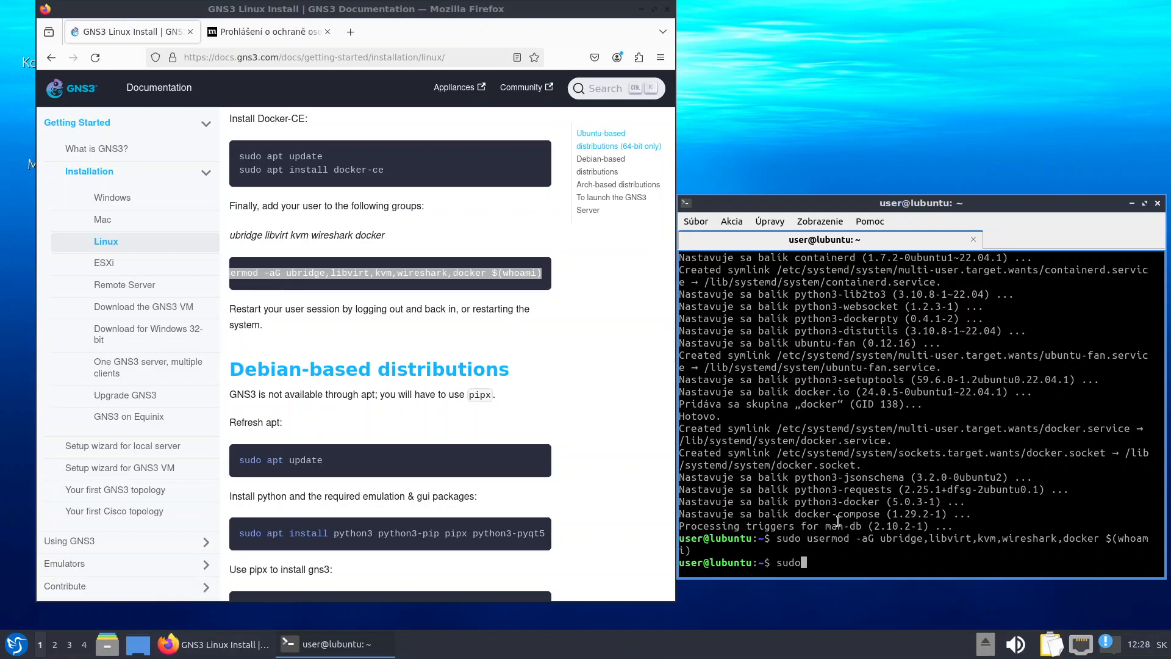
text( apt install gnome-terminal)
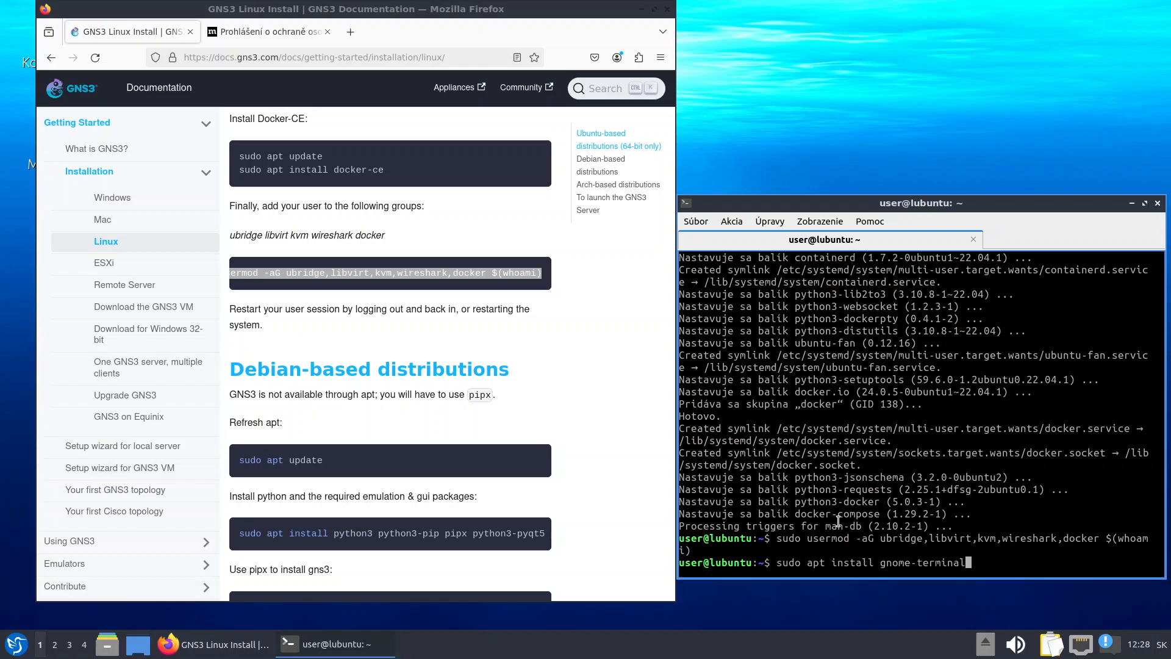
key(Return)
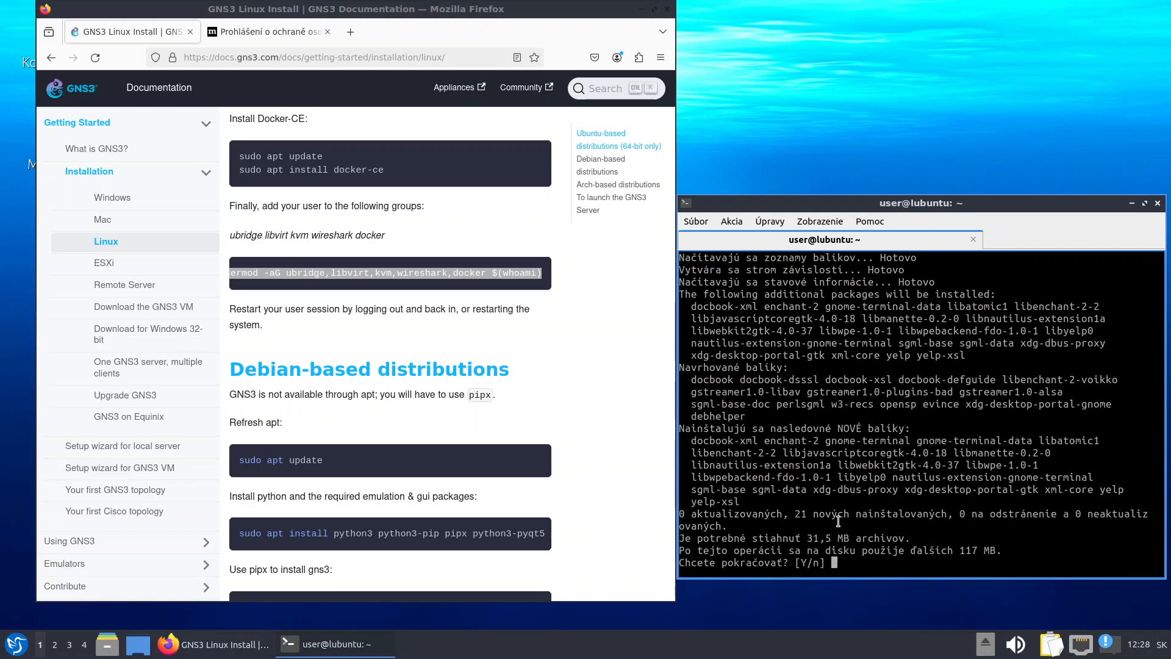
key(Return)
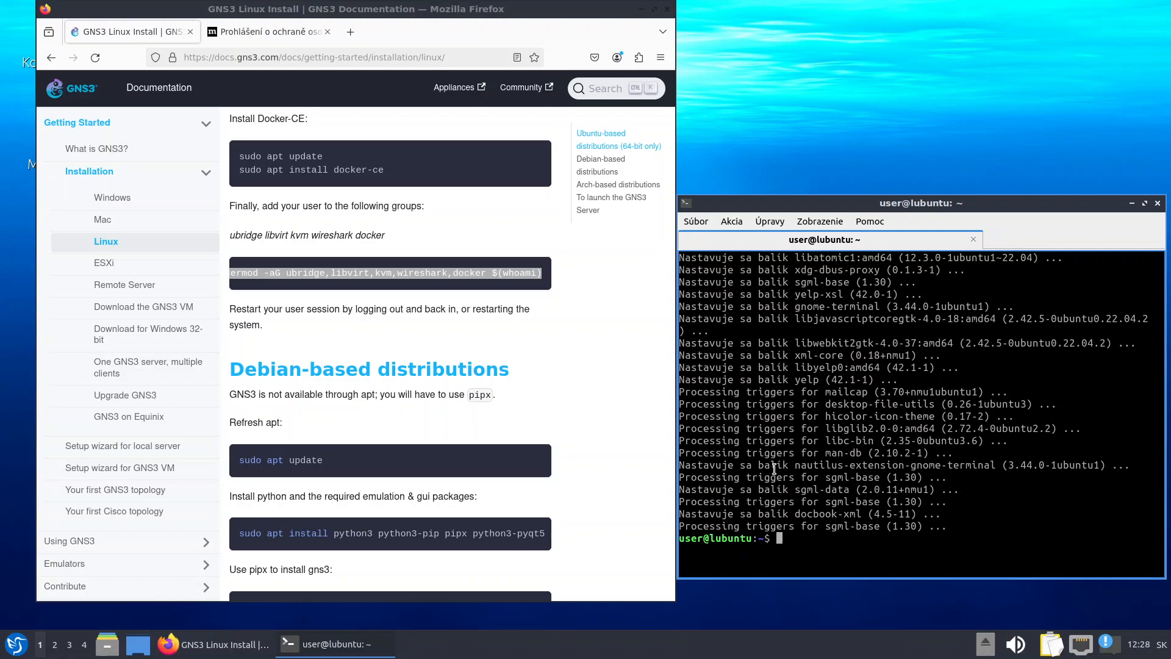
List available packages matching vnc with sudo apt list | grep vnc
text(sudo apt list|greb)
key(BackSpace)
text(p vnc)
key(Return)
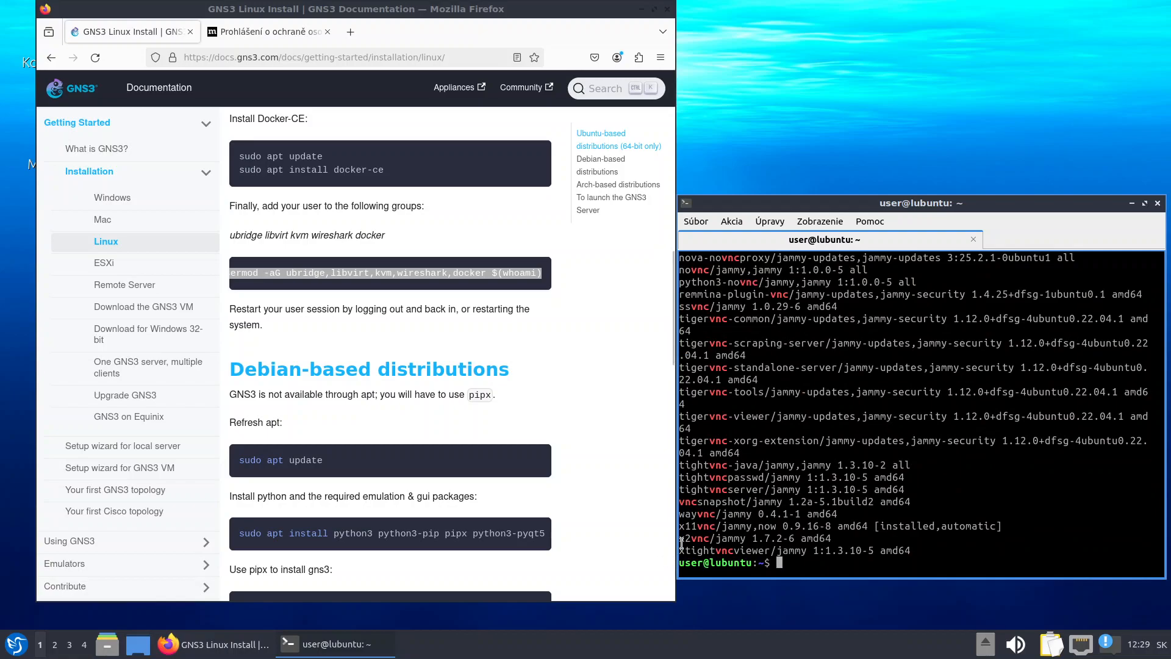
Install xtightvncviewer by pasting its name into sudo apt install and confirming
drag(679, 550, 769, 547)
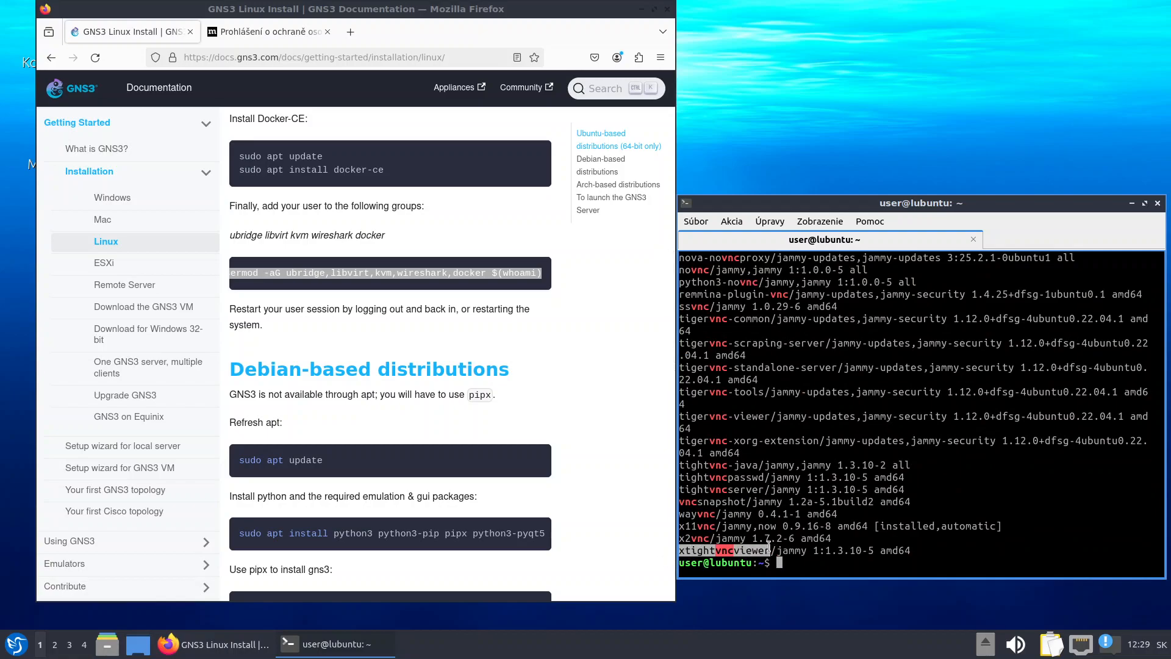
right_click(769, 548)
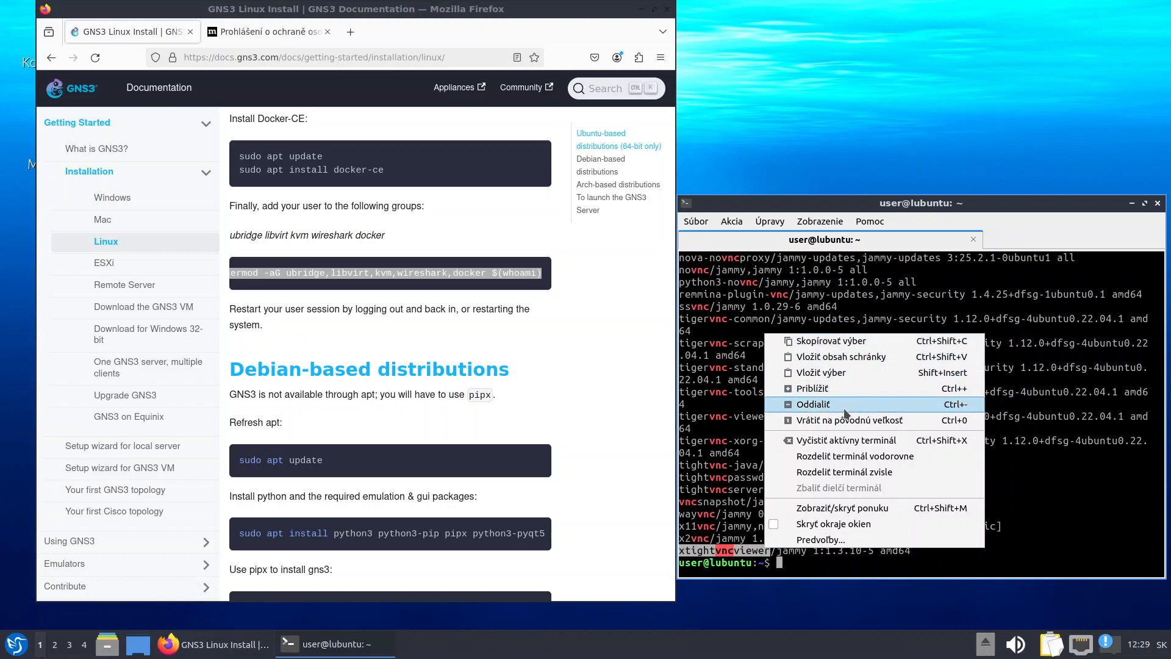
click(842, 341)
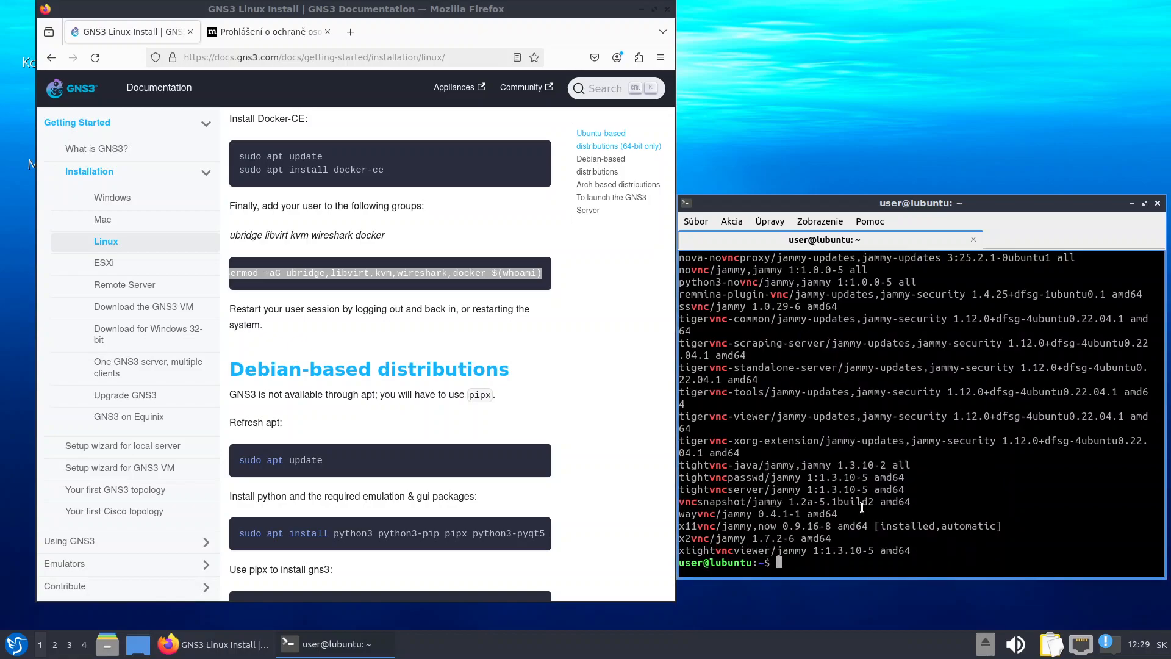
text(sudo apt install)
right_click(979, 509)
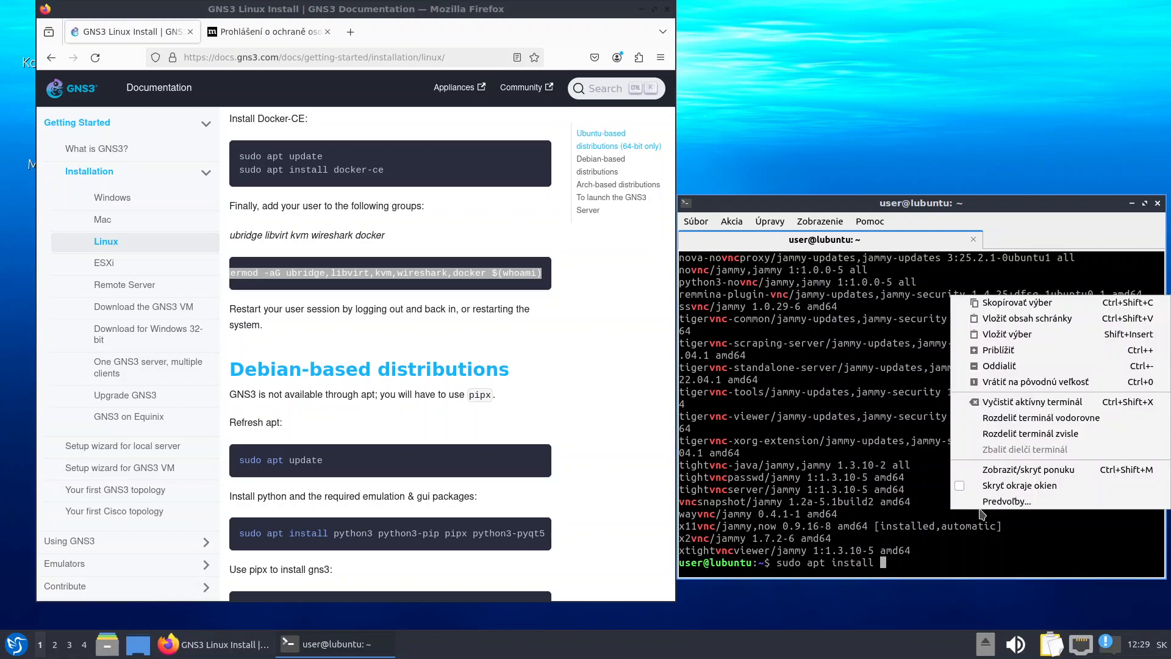
click(1028, 334)
key(Return)
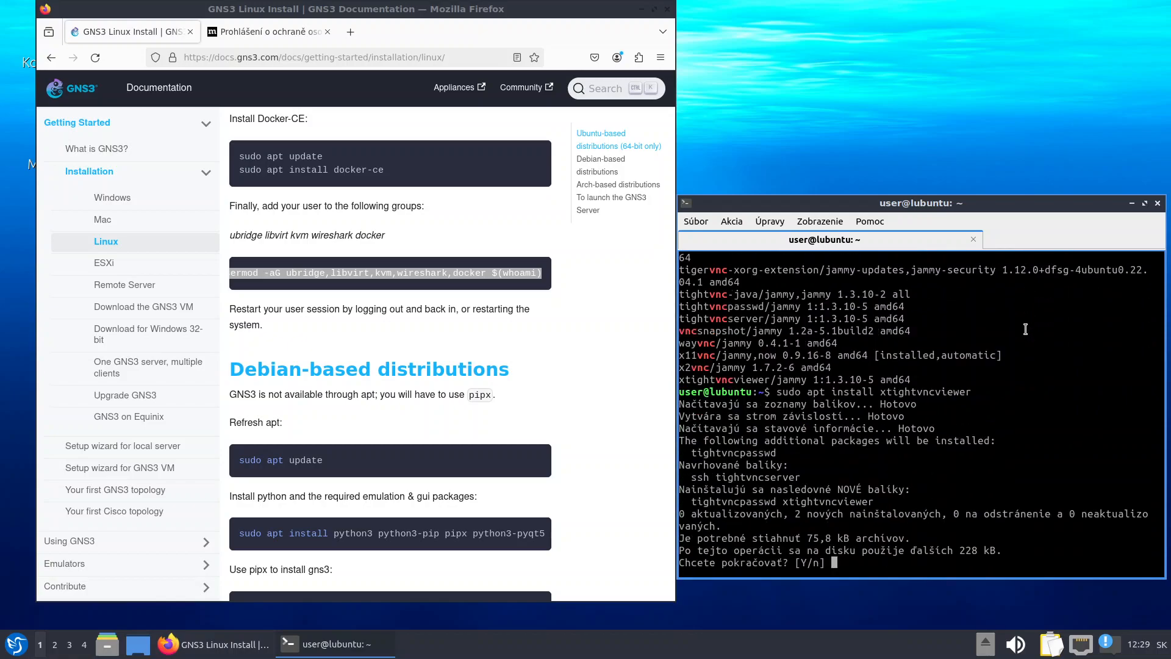
key(Return)
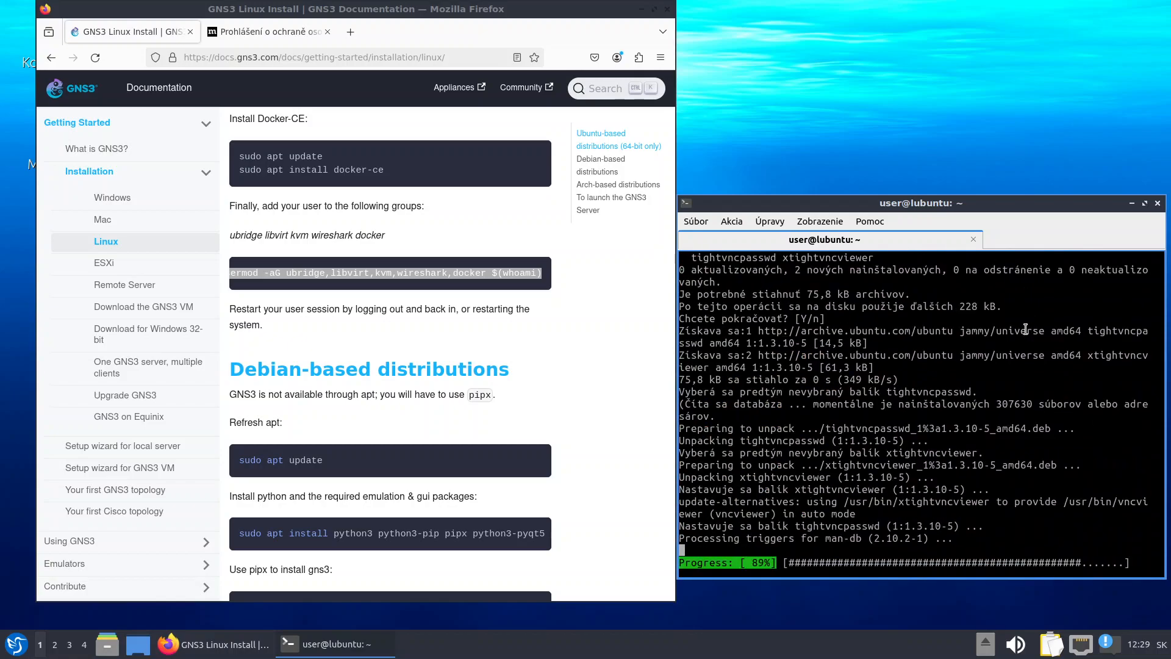
Install tigervnc-standalone-server, copied from the search output, with sudo apt install and confirm
scroll(915, 415, up, 10)
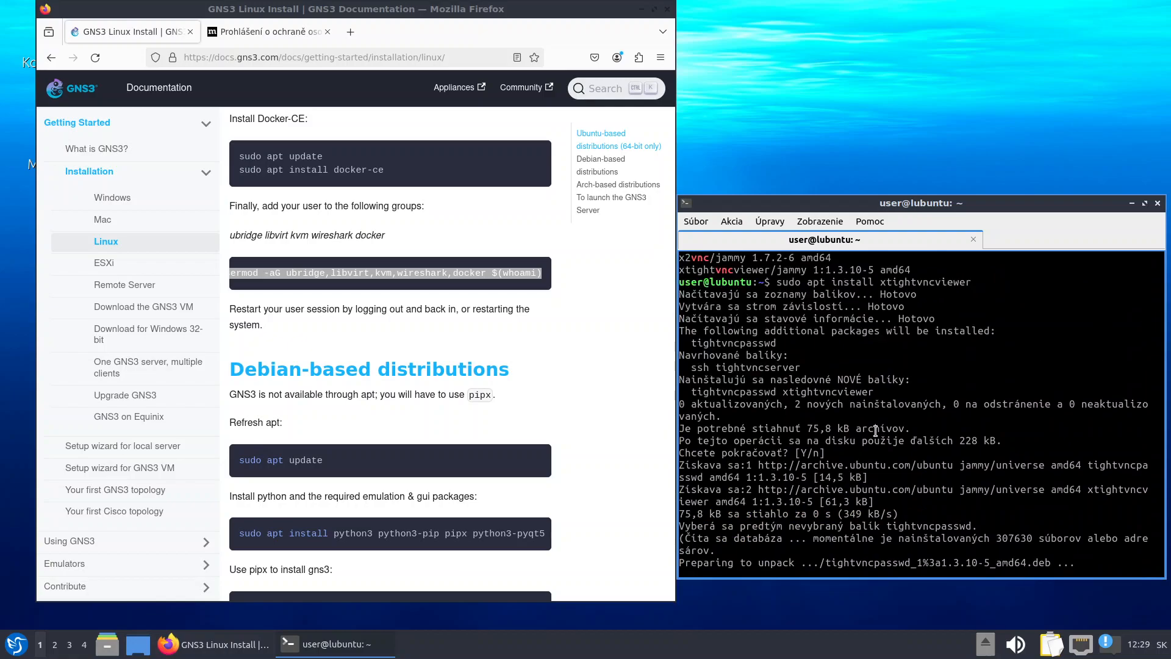
scroll(875, 430, up, 4)
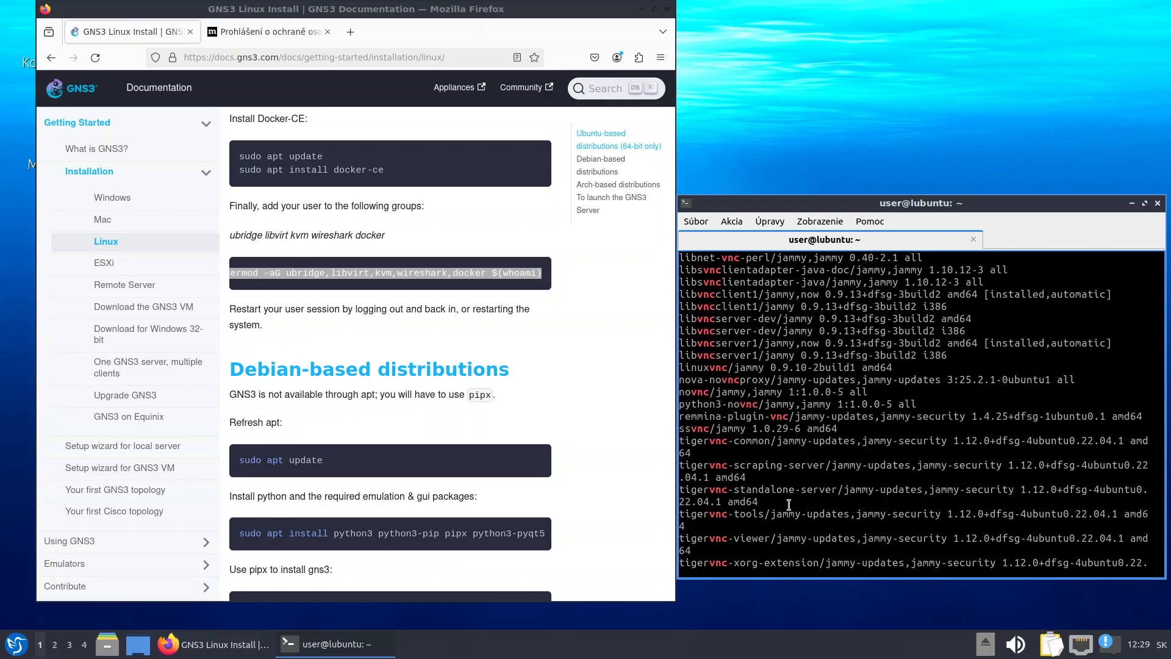
drag(839, 488, 680, 489)
right_click(735, 494)
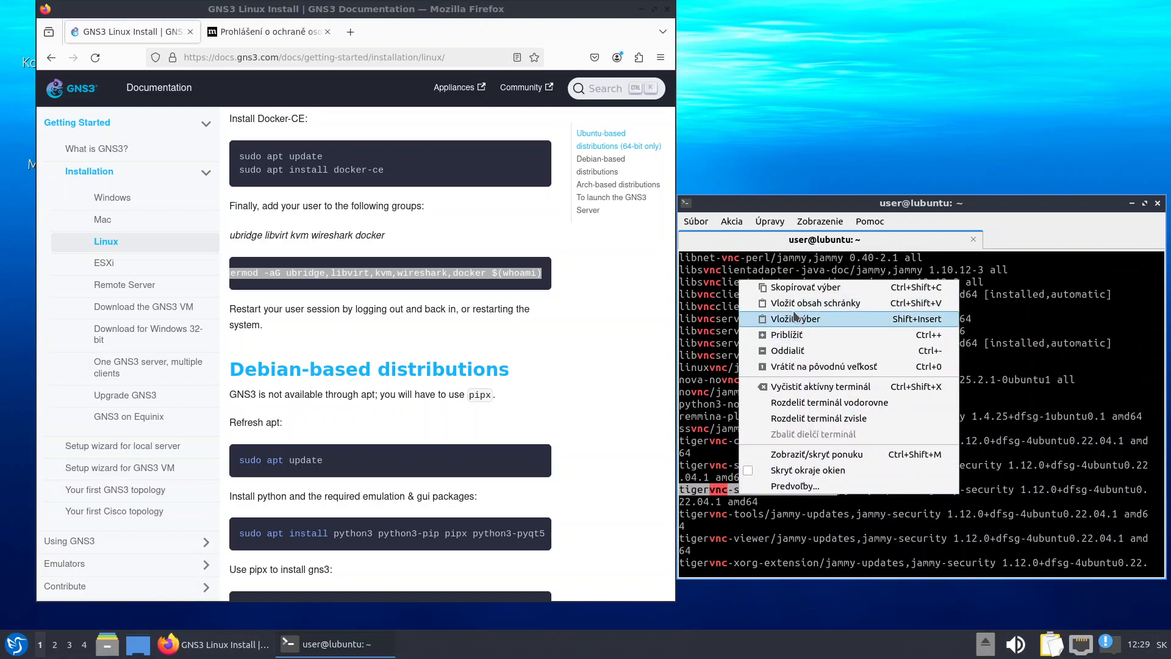
click(808, 286)
scroll(869, 465, down, 15)
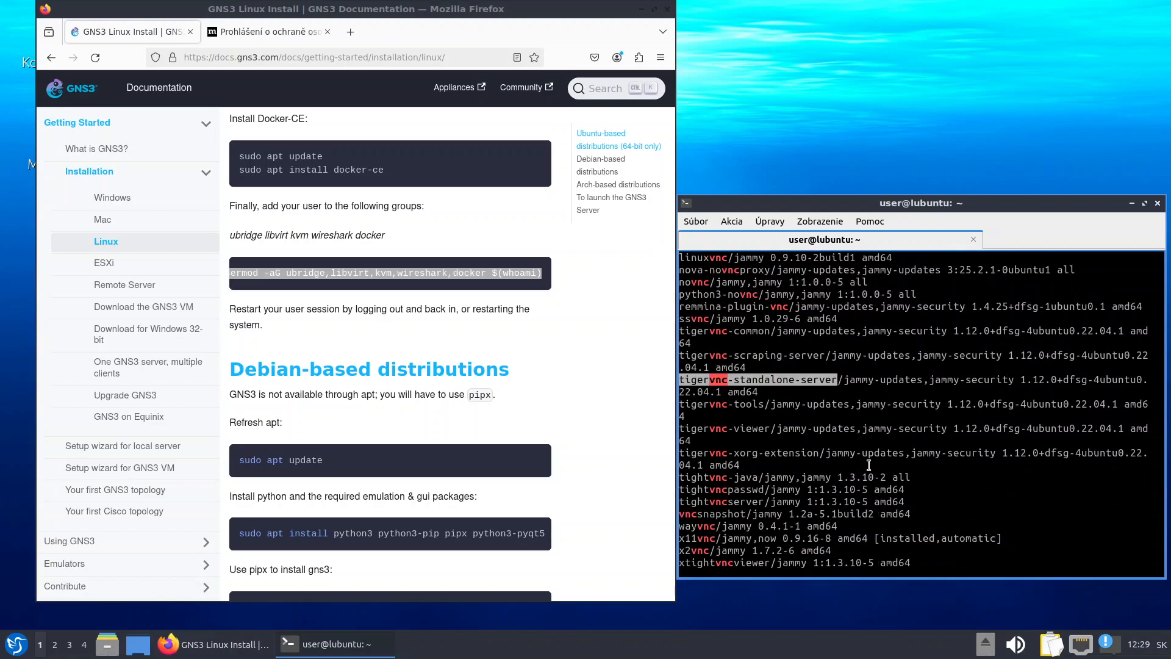
text(sudo vnc)
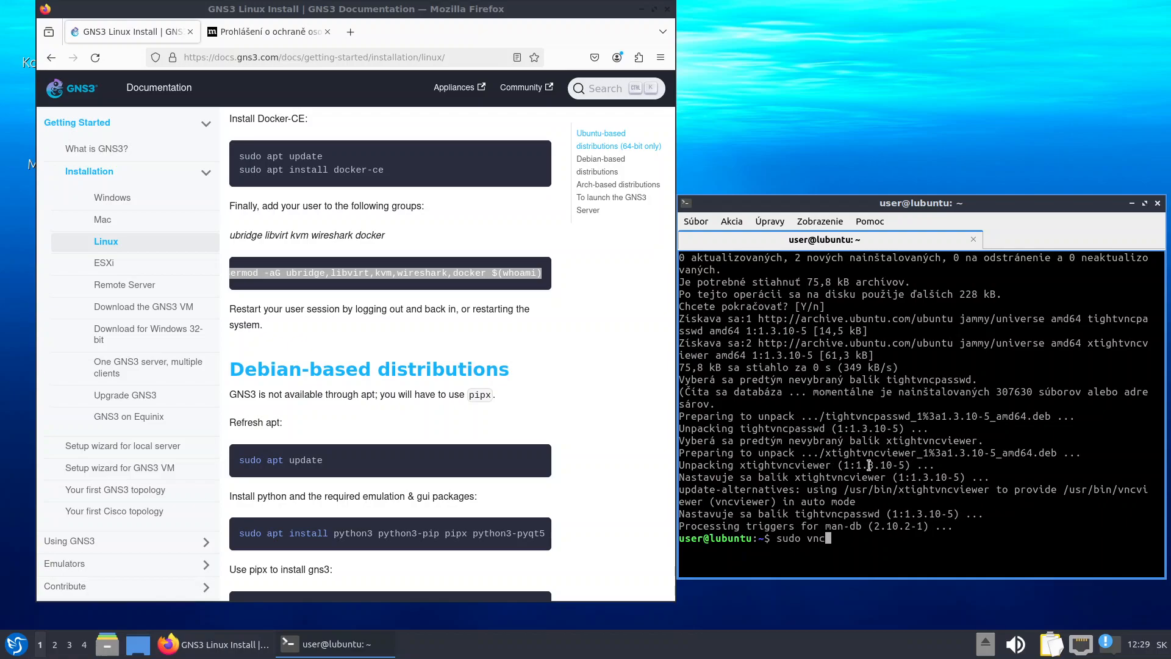
key(BackSpace)
key(BackSpace)
text(apt install)
right_click(934, 528)
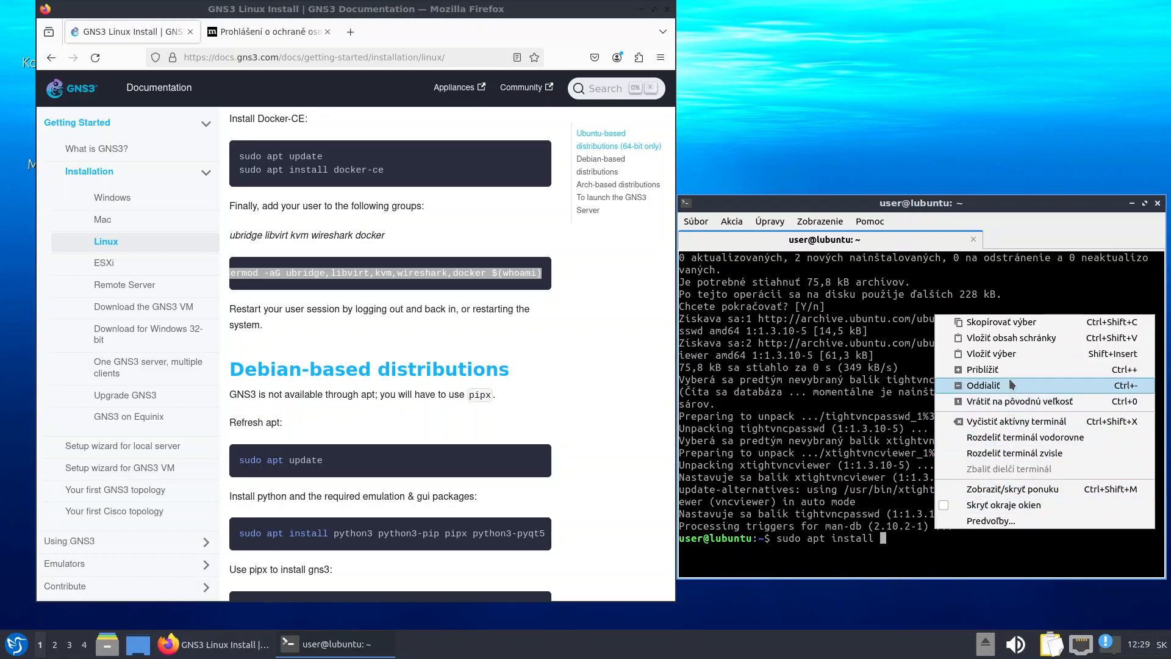
click(1008, 360)
key(Return)
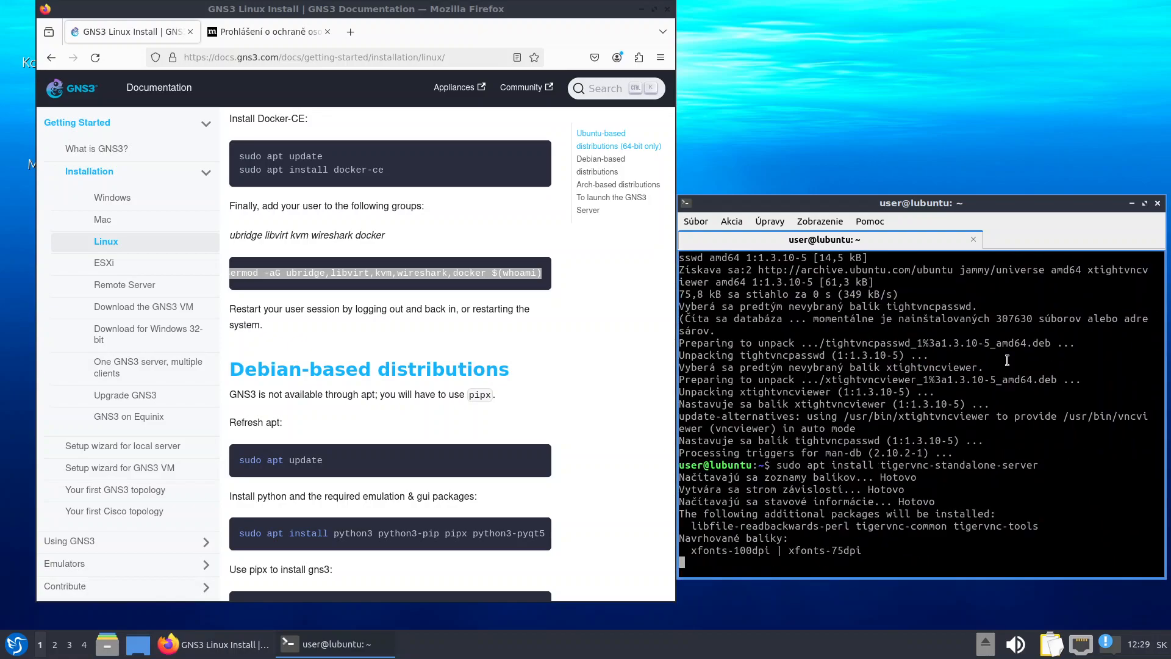
key(Return)
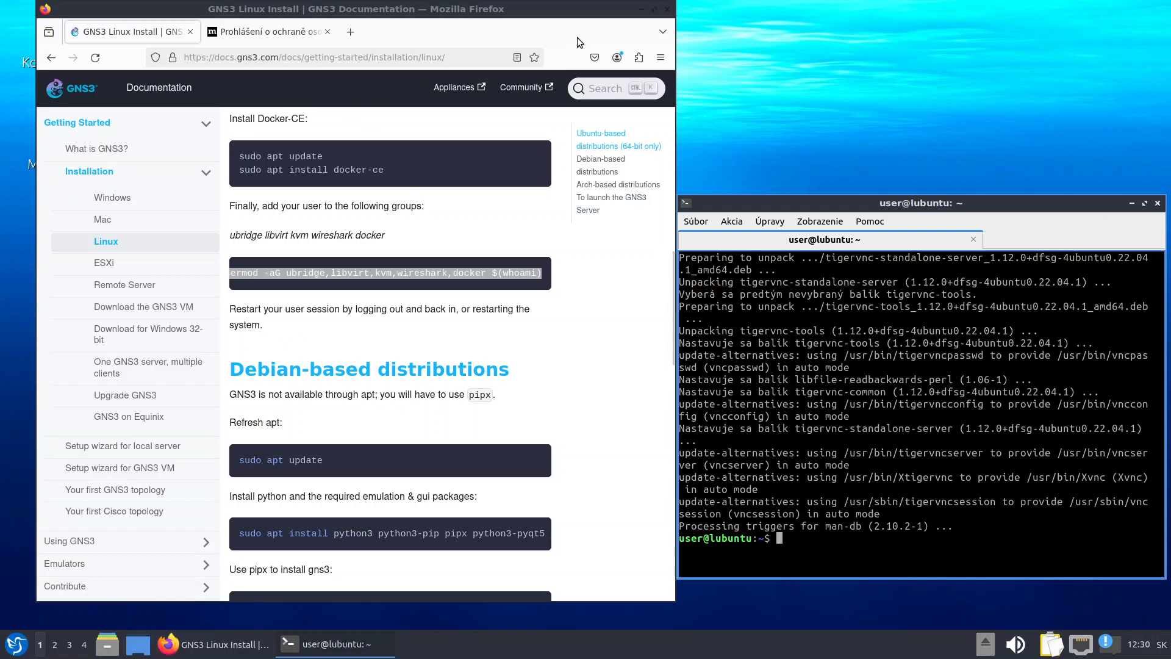
Close the Firefox window and quit the terminal
click(669, 12)
click(668, 10)
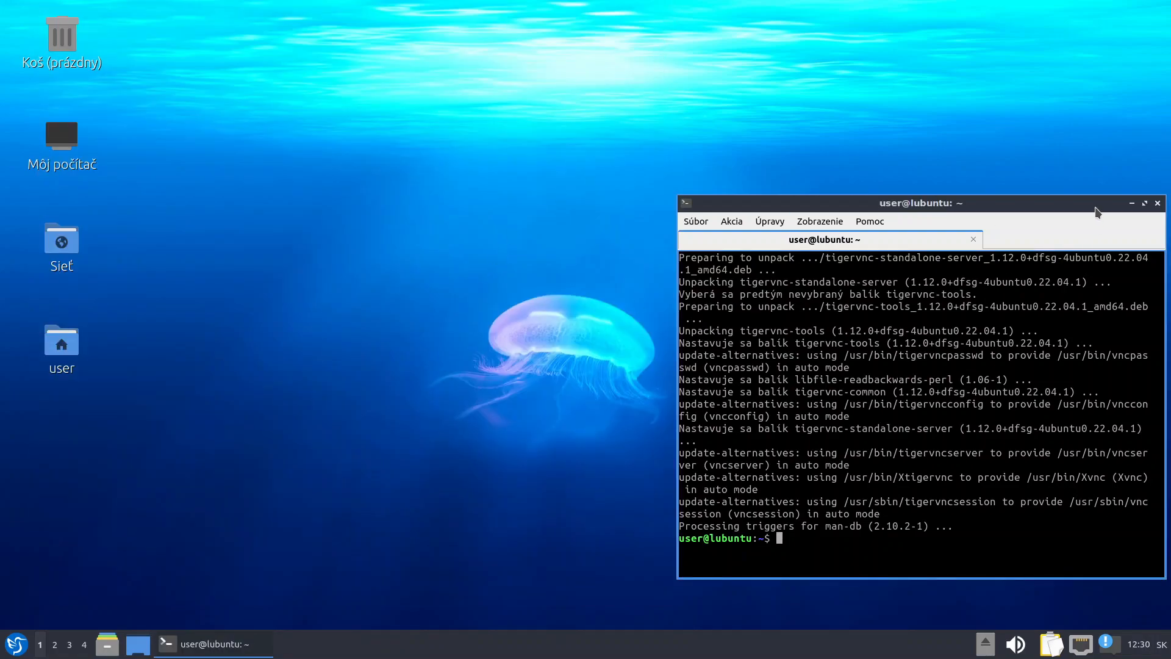
drag(1084, 207, 871, 201)
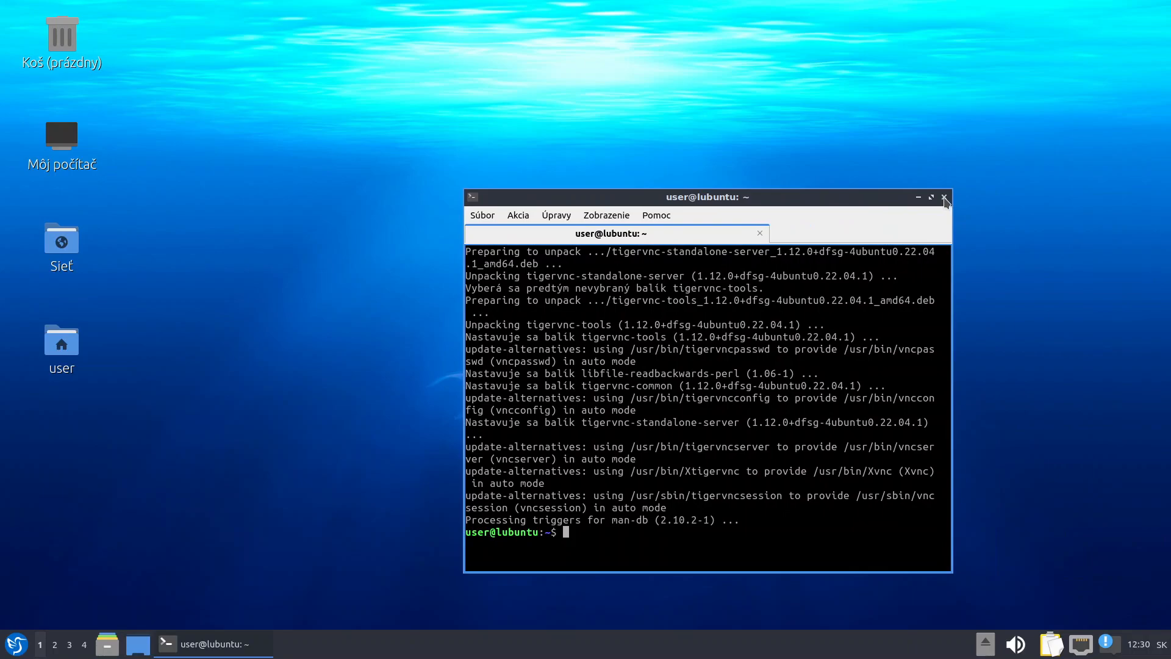
click(944, 197)
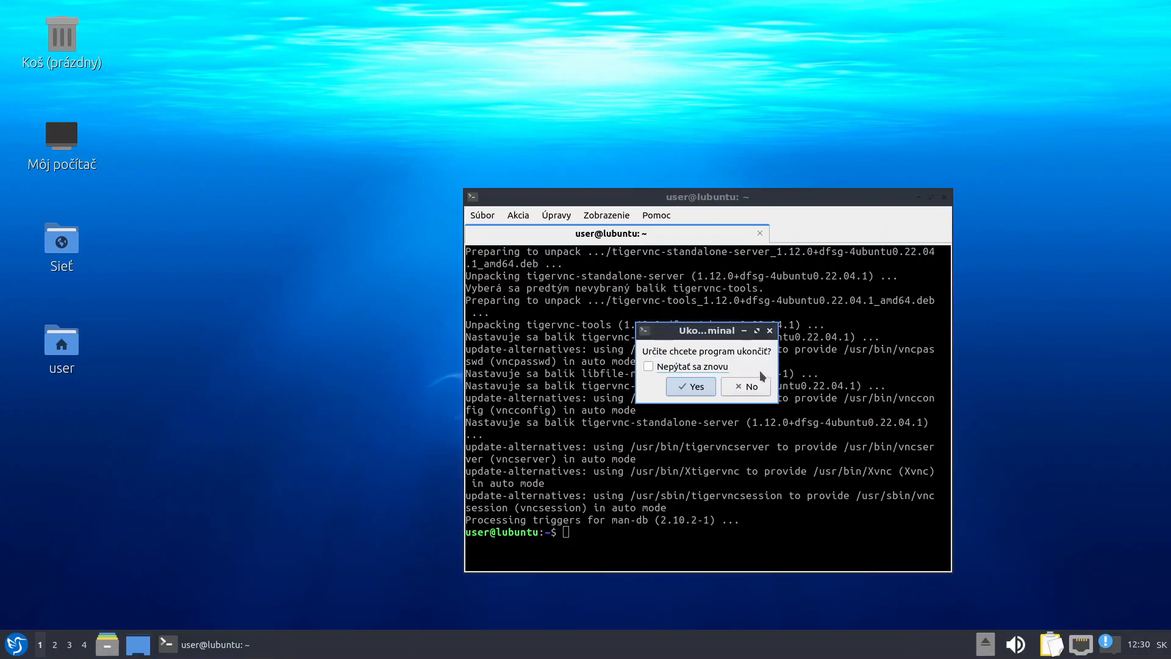
click(696, 385)
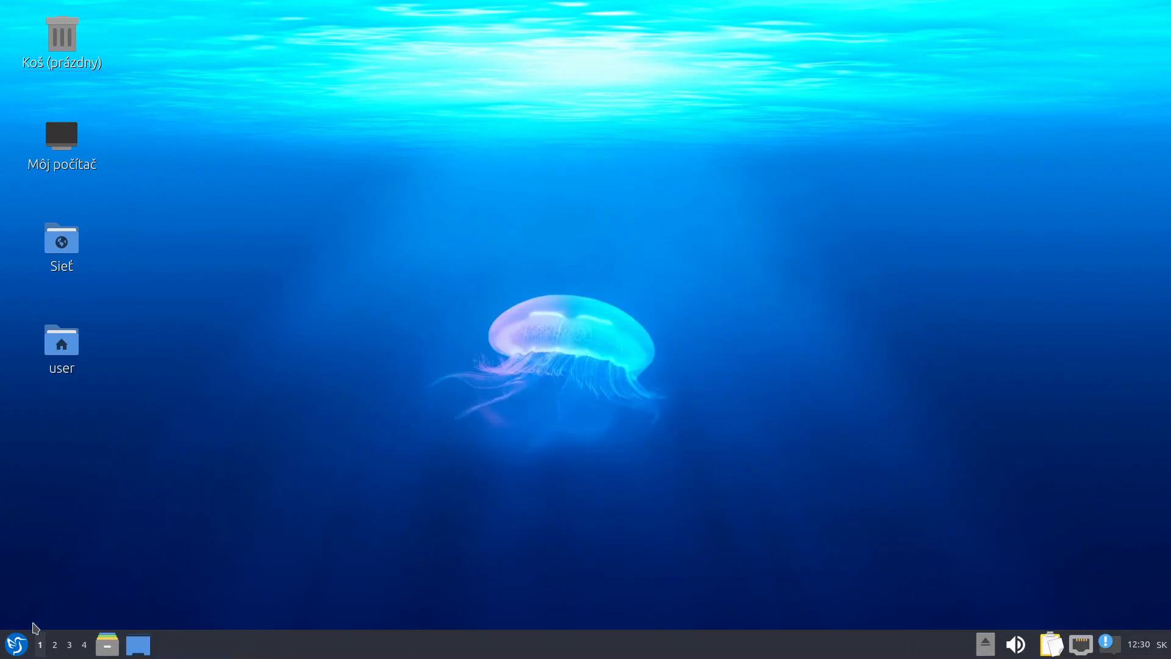
Set the font DPI to 120 in LXQt Appearance Settings, apply it, and close the window
click(17, 650)
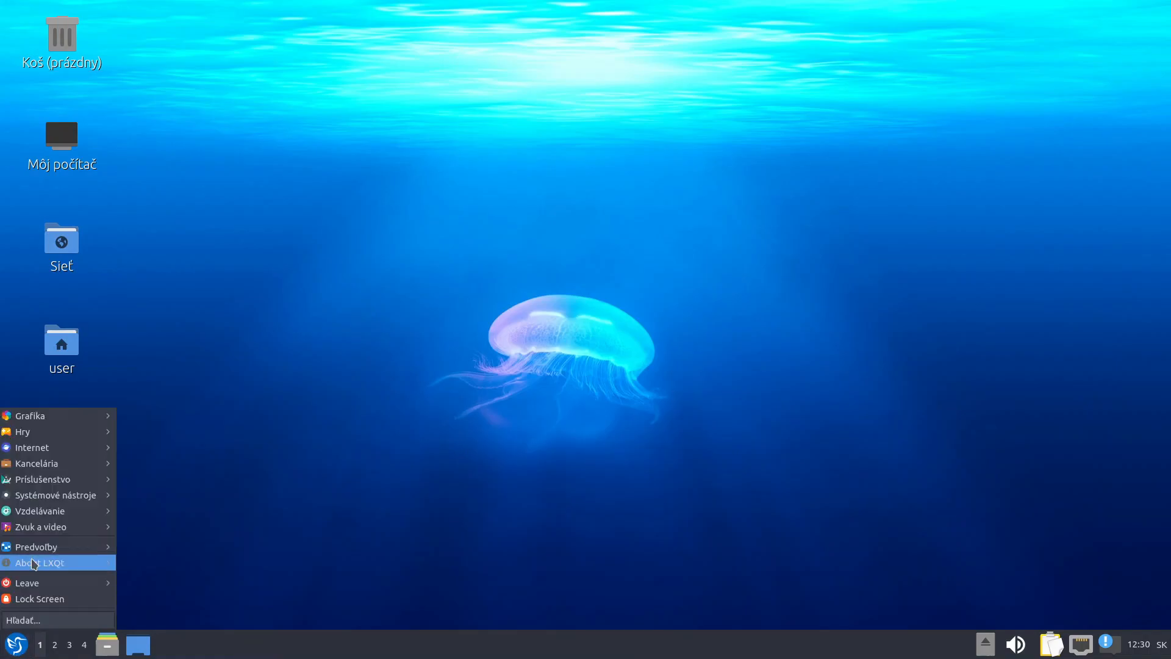
mouse_move(40, 500)
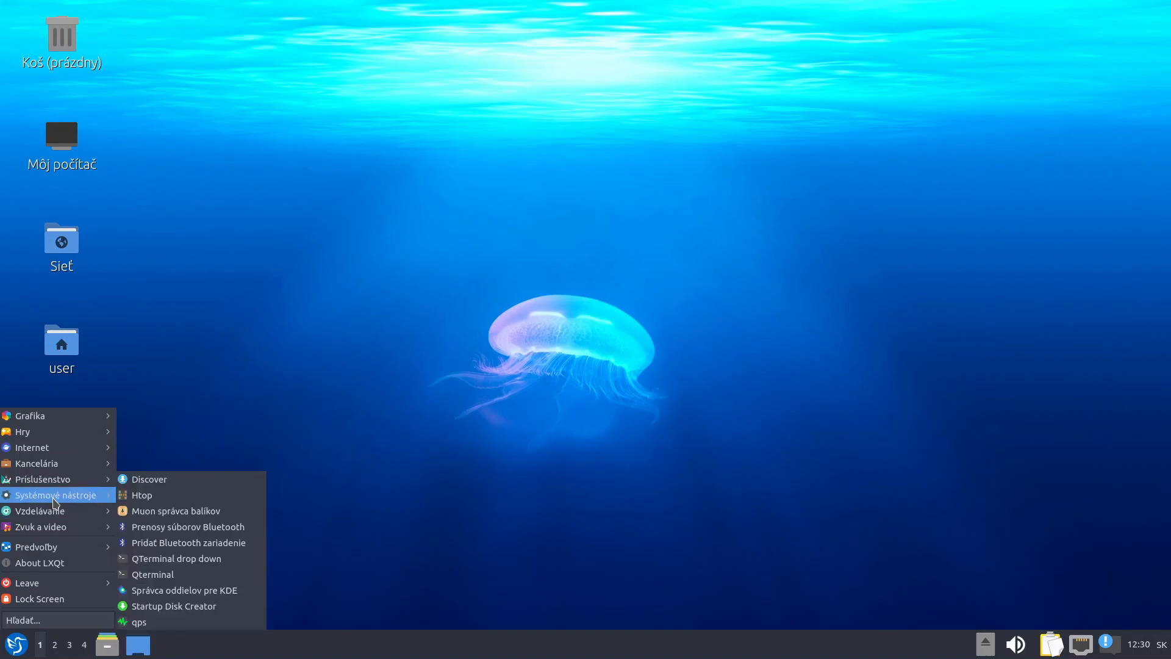
mouse_move(51, 548)
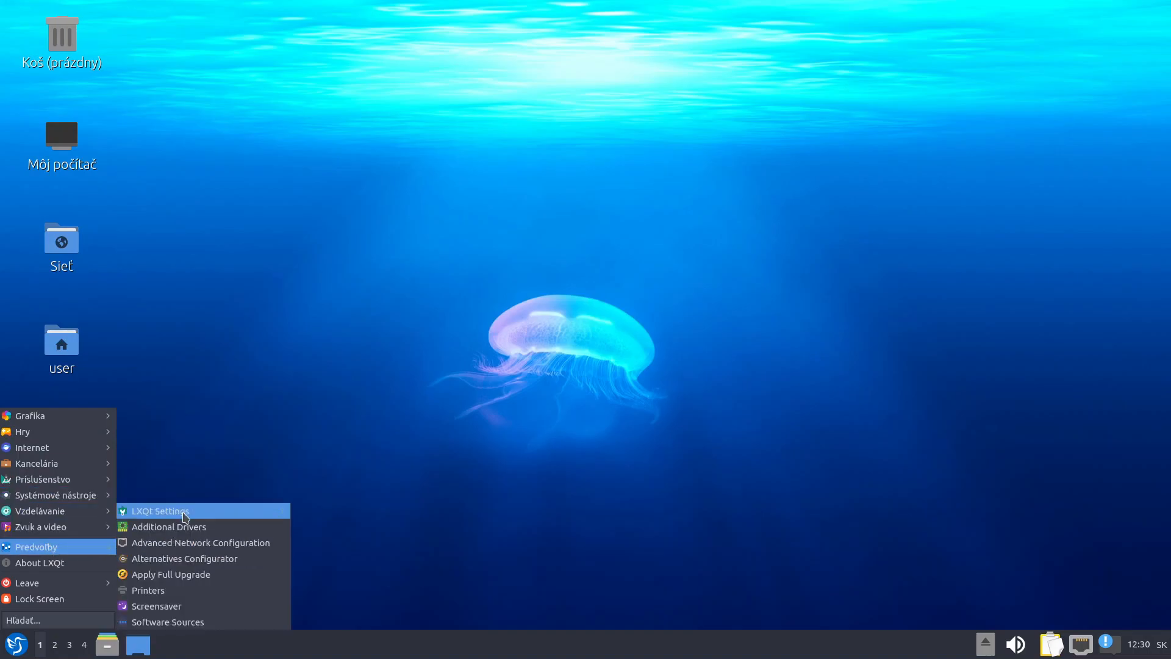
mouse_move(185, 508)
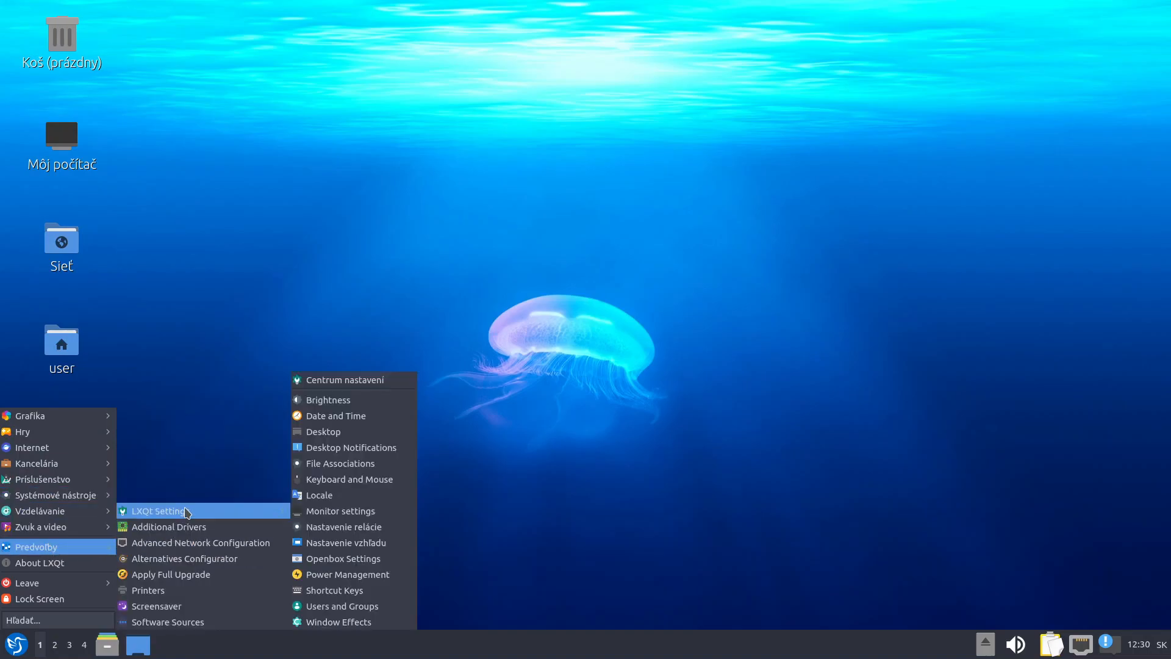
click(372, 544)
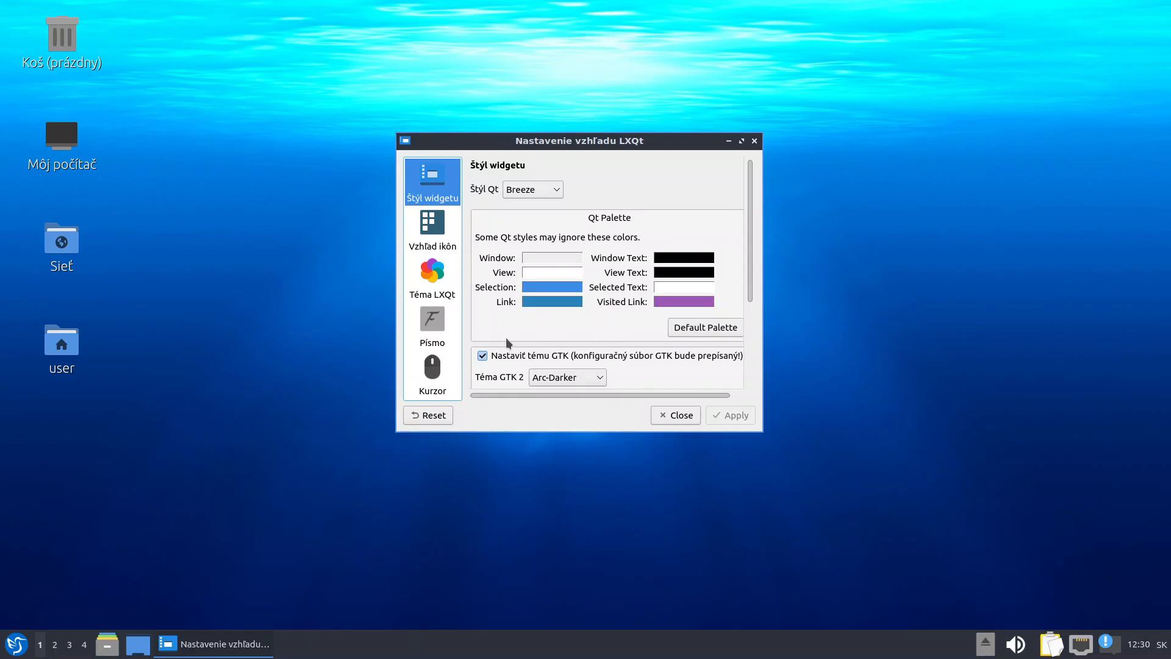
click(438, 333)
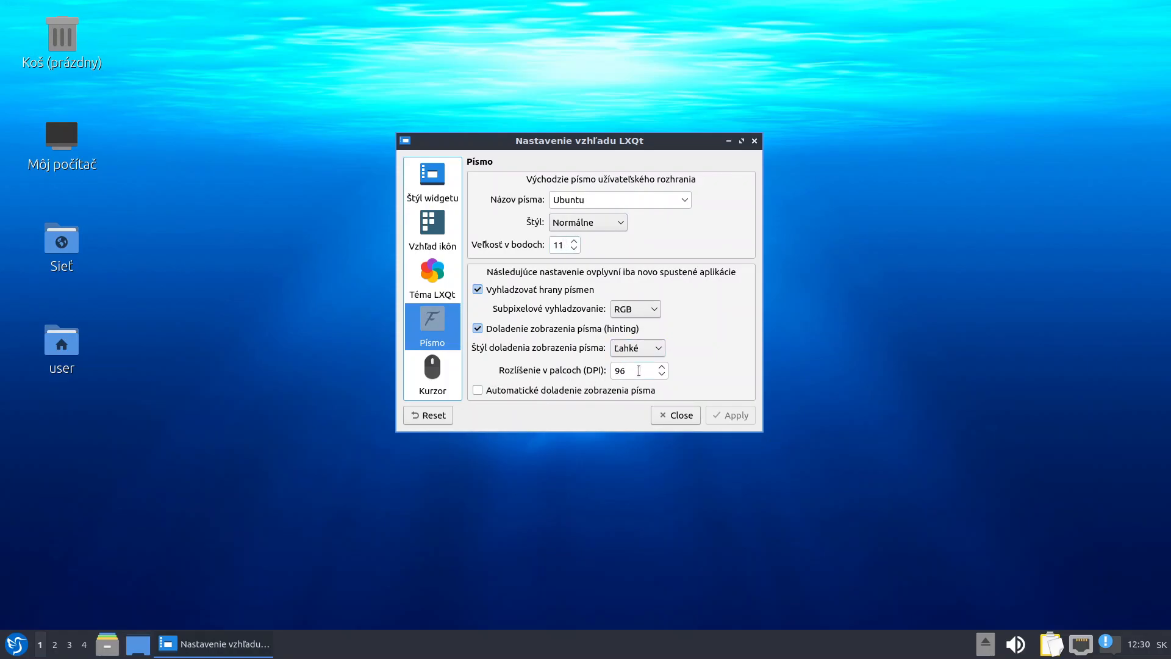
scroll(664, 369, up, 3)
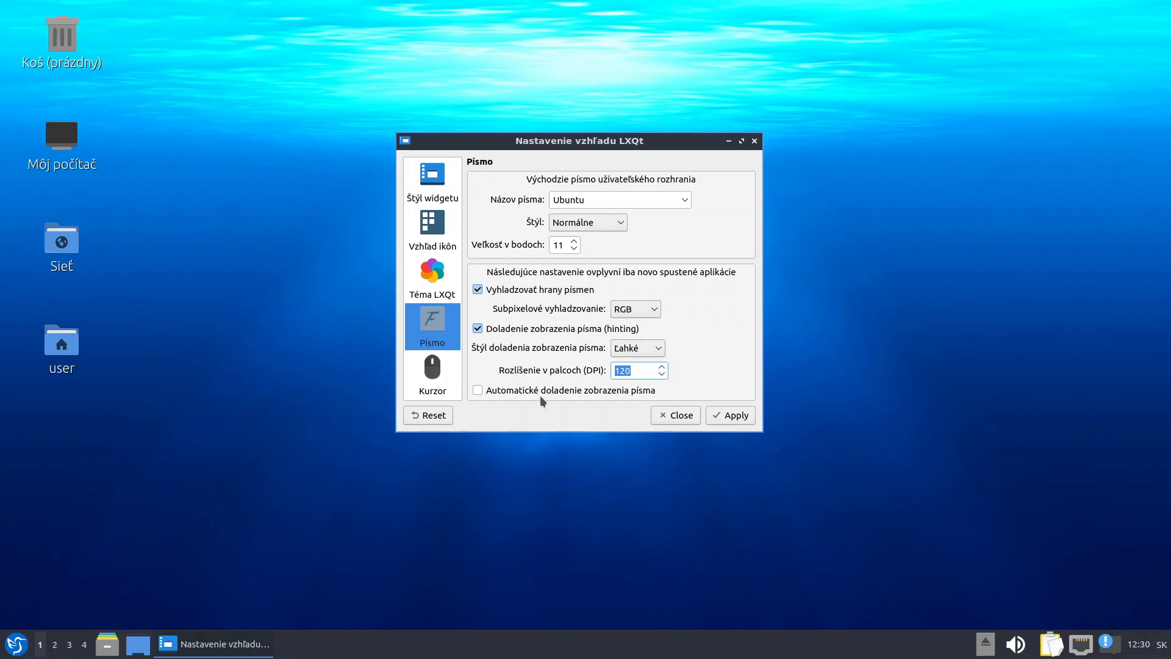
click(745, 416)
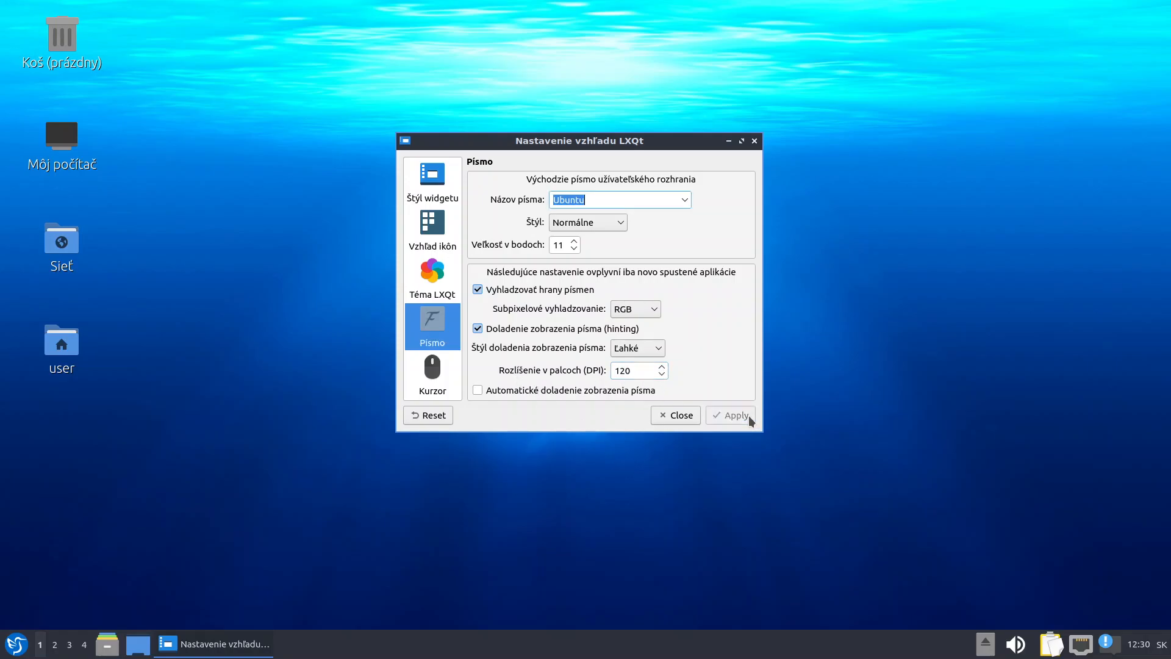
click(681, 416)
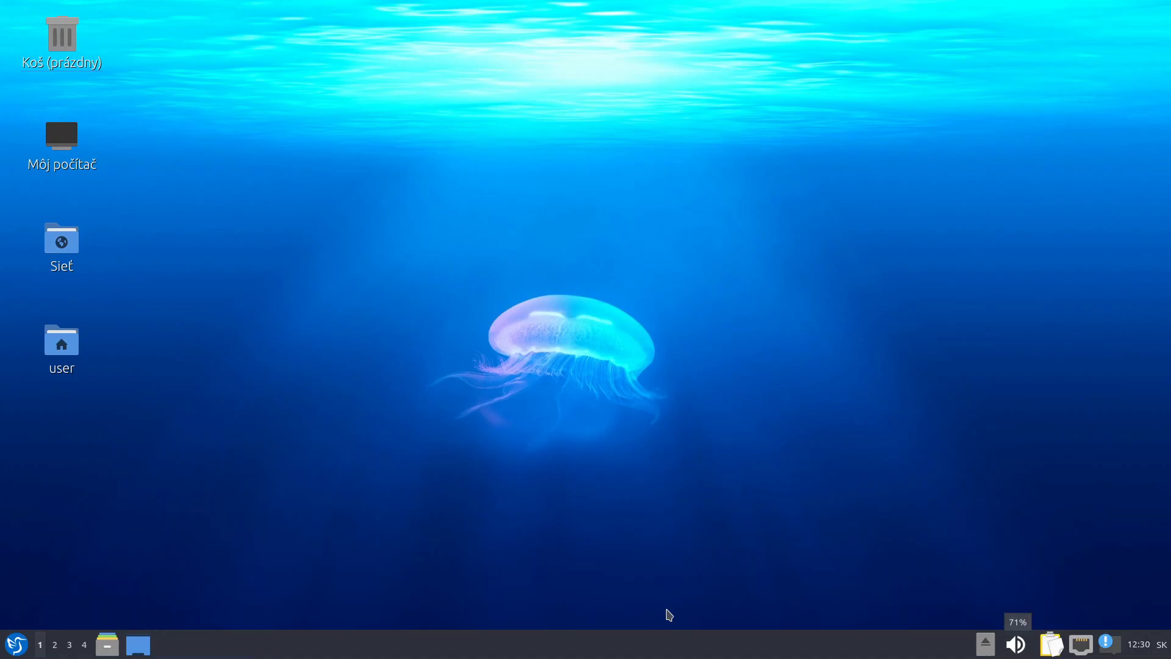
Request a system reboot from the Leave menu
click(20, 645)
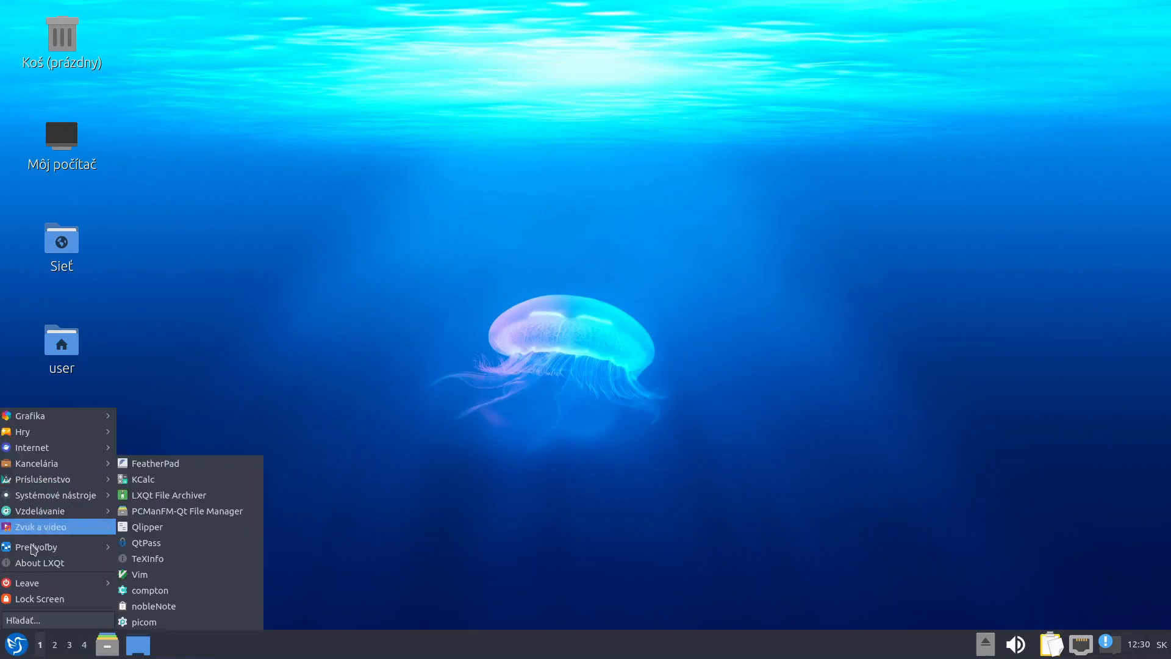
mouse_move(40, 584)
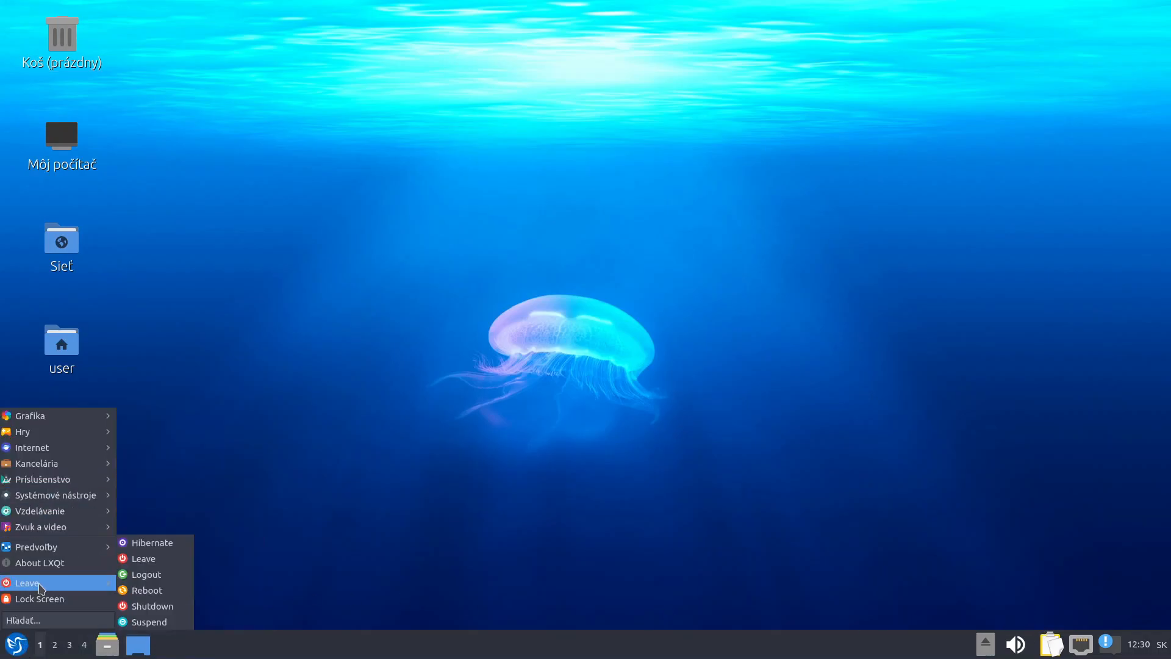
click(164, 593)
Confirm the reboot, then reopen the Font page of LXQt Appearance Settings
click(652, 307)
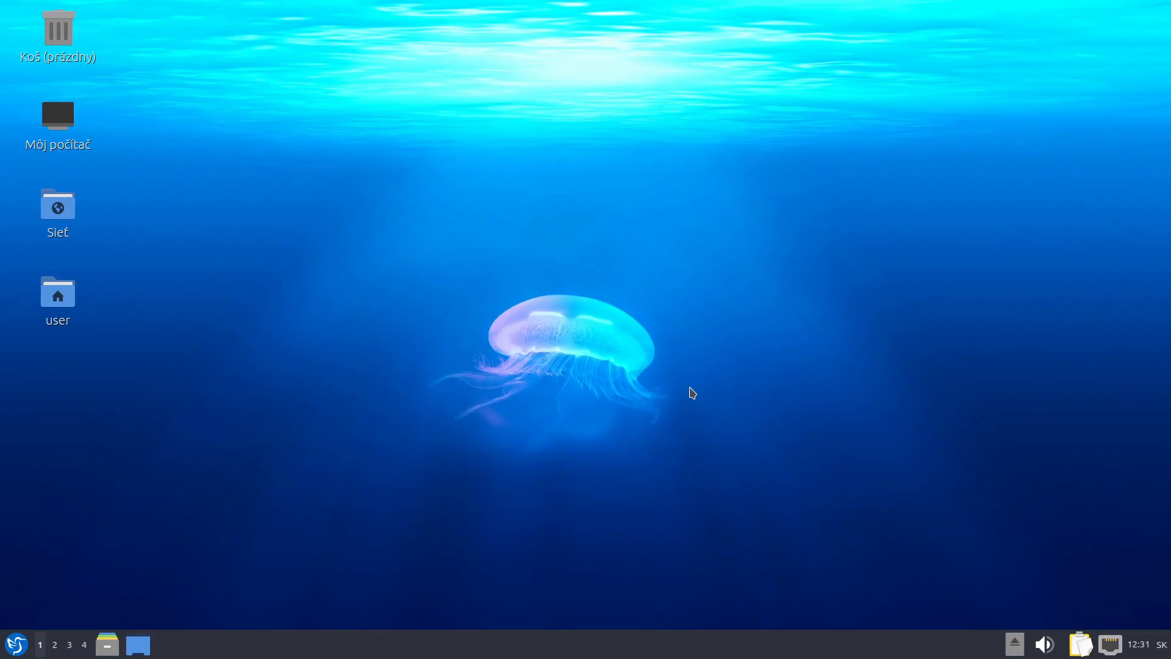
click(17, 648)
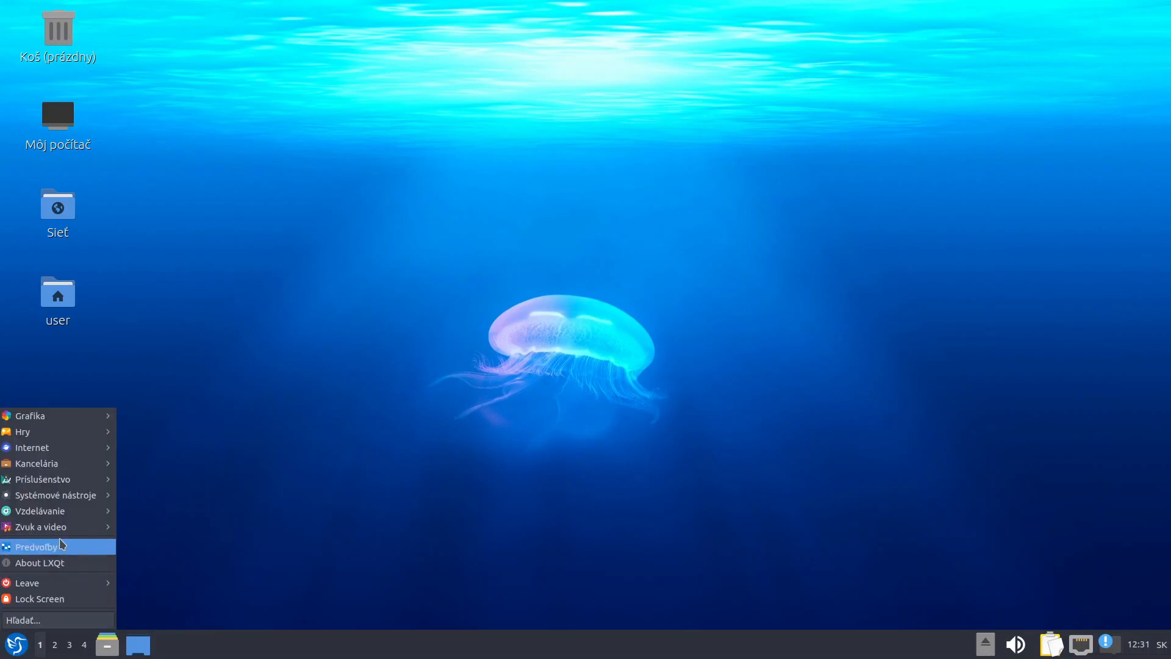
mouse_move(68, 553)
mouse_move(195, 514)
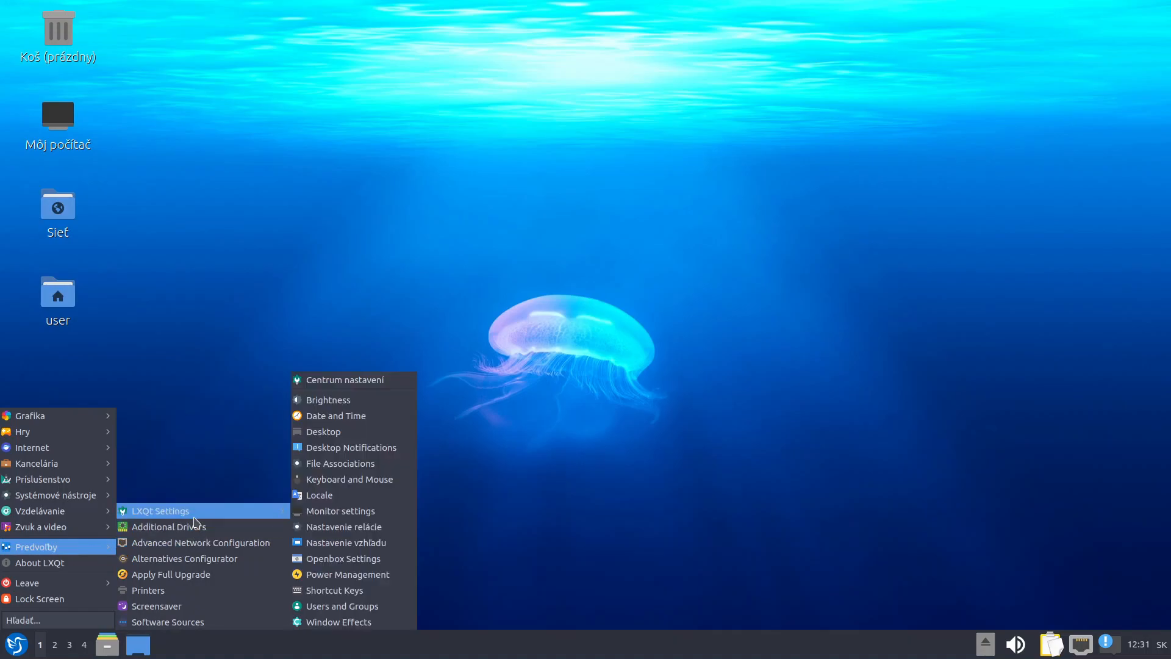
click(361, 544)
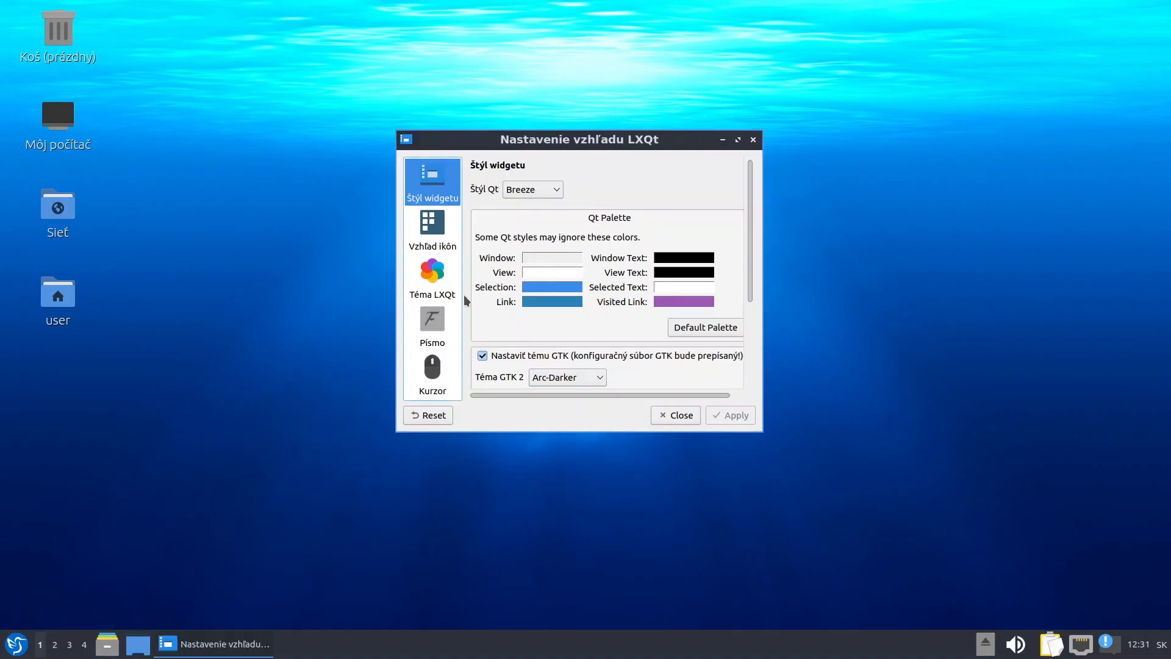
click(438, 329)
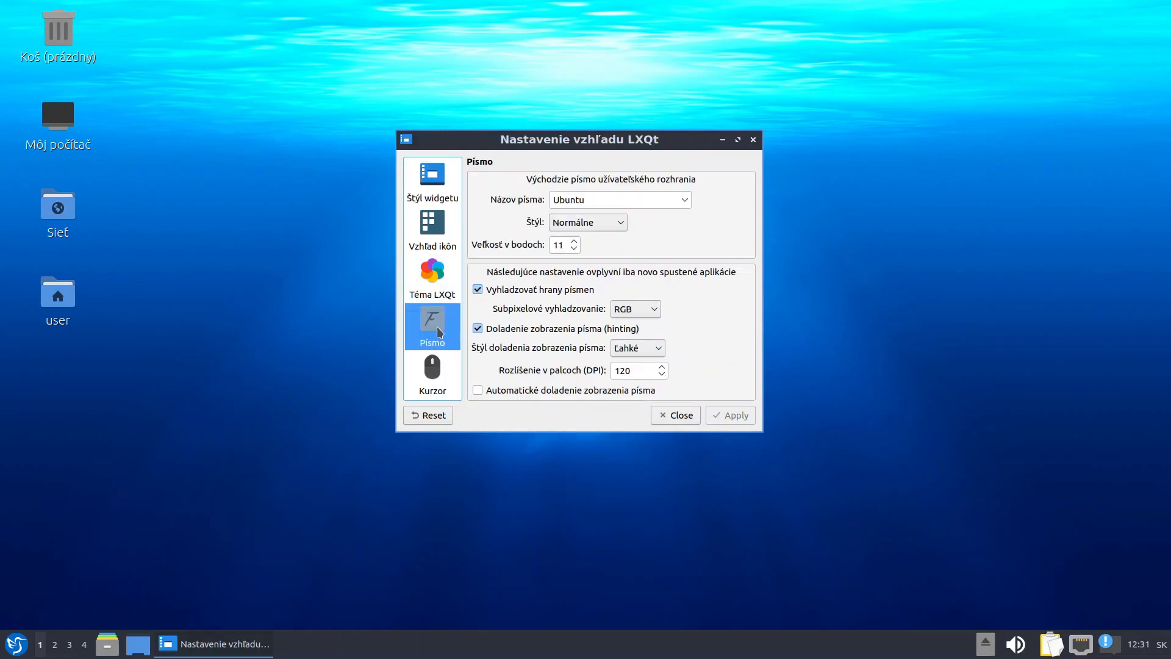
Set the DPI to 96 and the font size to 14, then apply
double_click(638, 371)
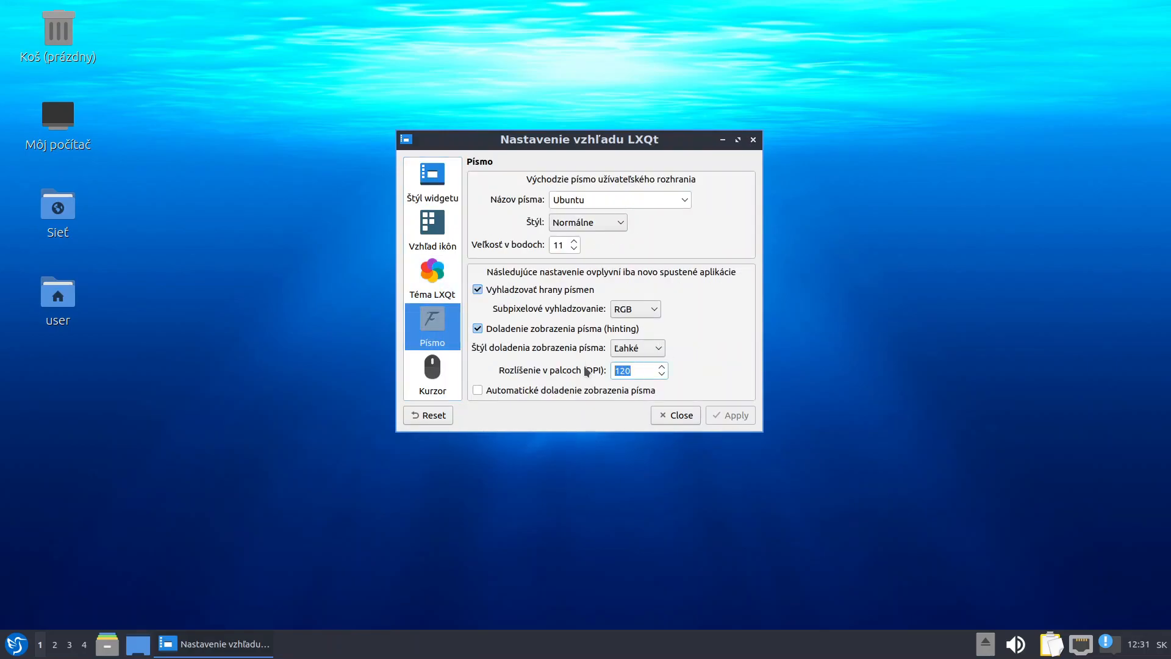
text(130)
drag(641, 369, 509, 369)
drag(634, 369, 615, 363)
click(661, 375)
text(96)
click(576, 241)
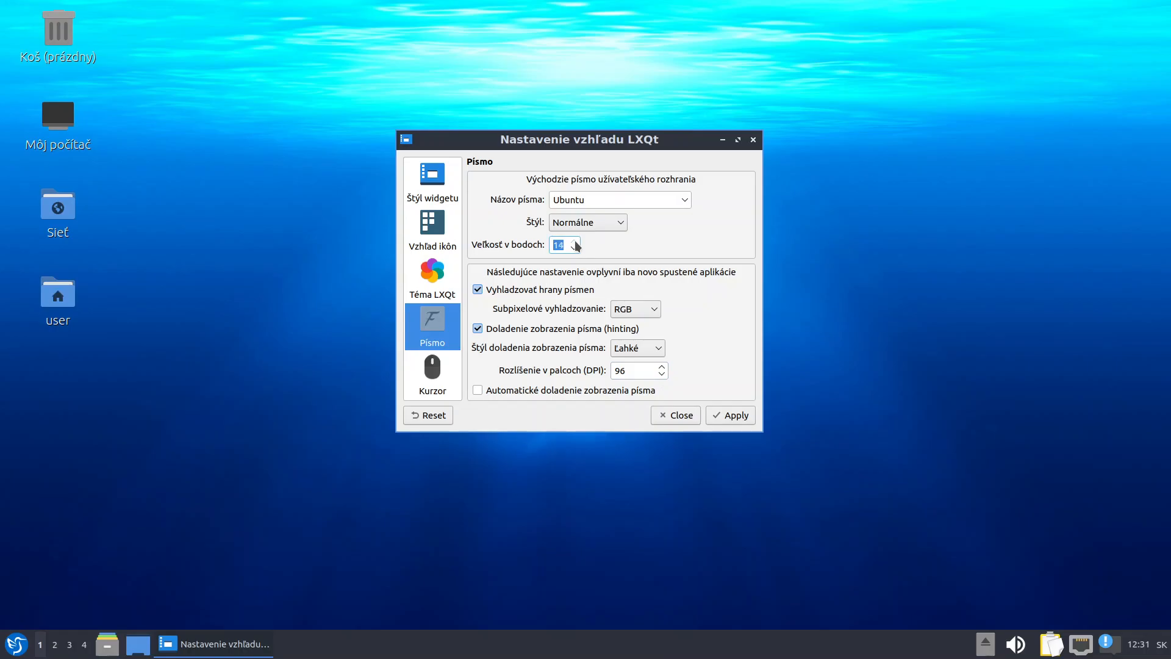
click(738, 415)
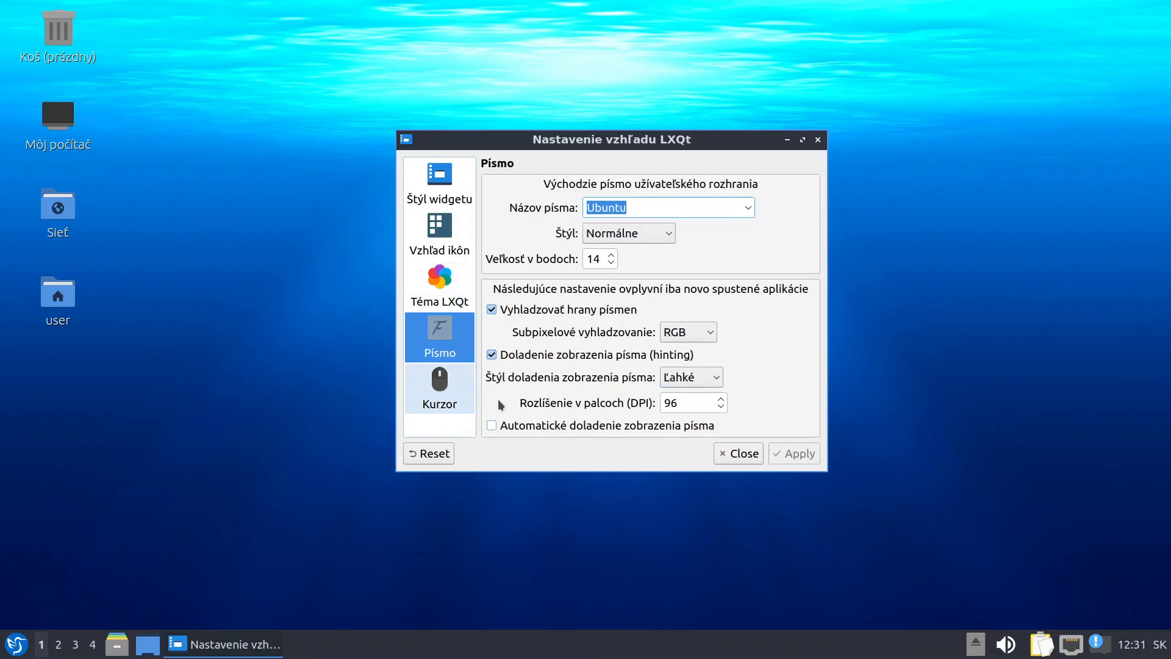
Enable automatic font hinting, apply it, and close the settings window
click(517, 427)
click(800, 459)
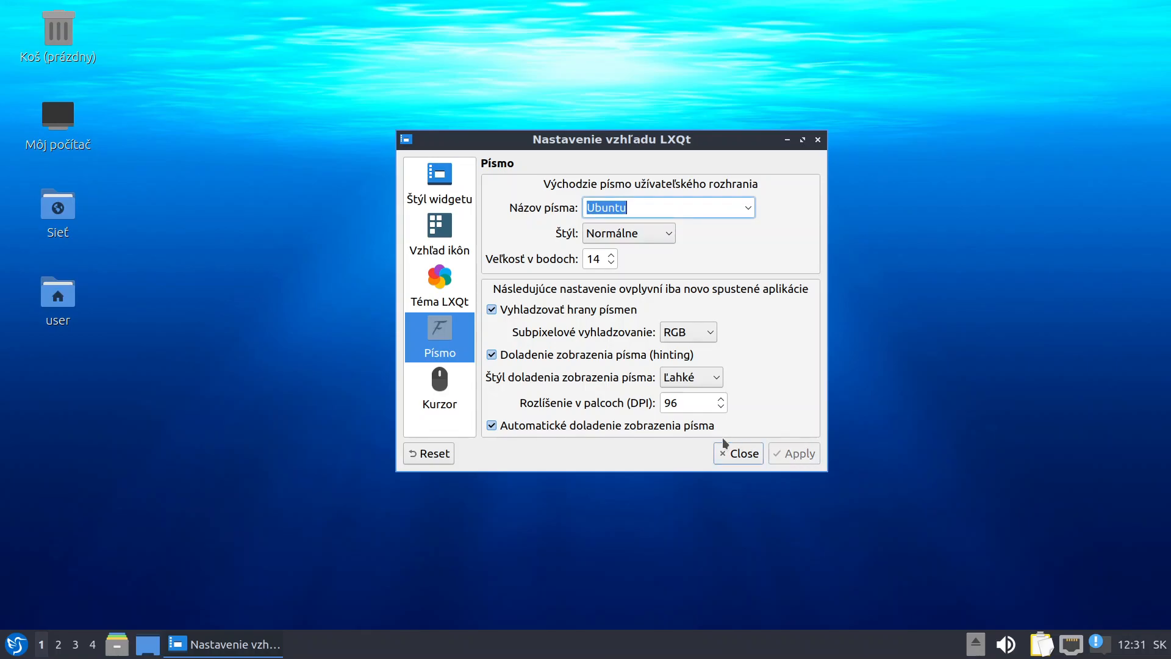
click(745, 455)
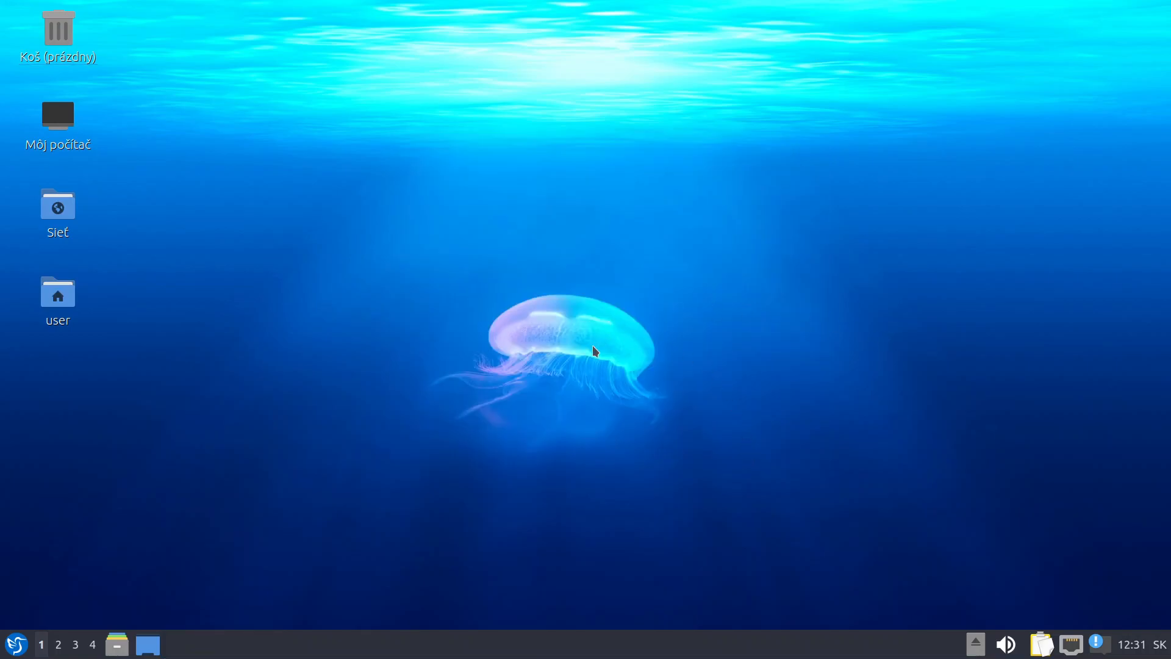
Add a GNS3 launcher to the desktop from the Vzdelávanie menu entry
click(11, 646)
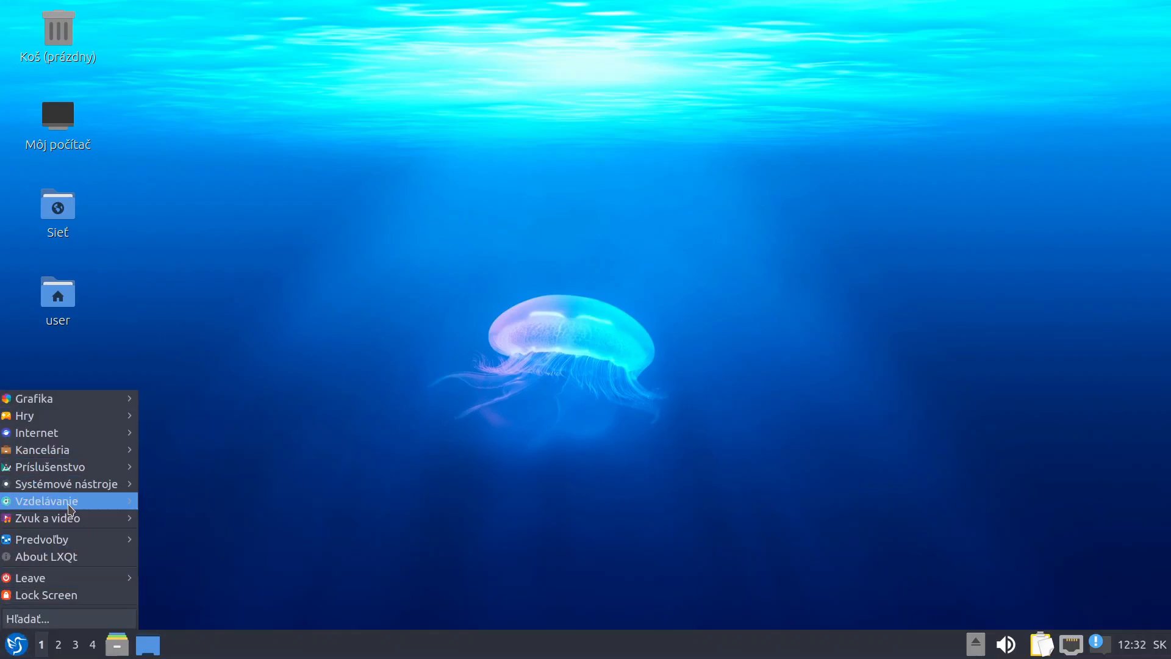
mouse_move(70, 501)
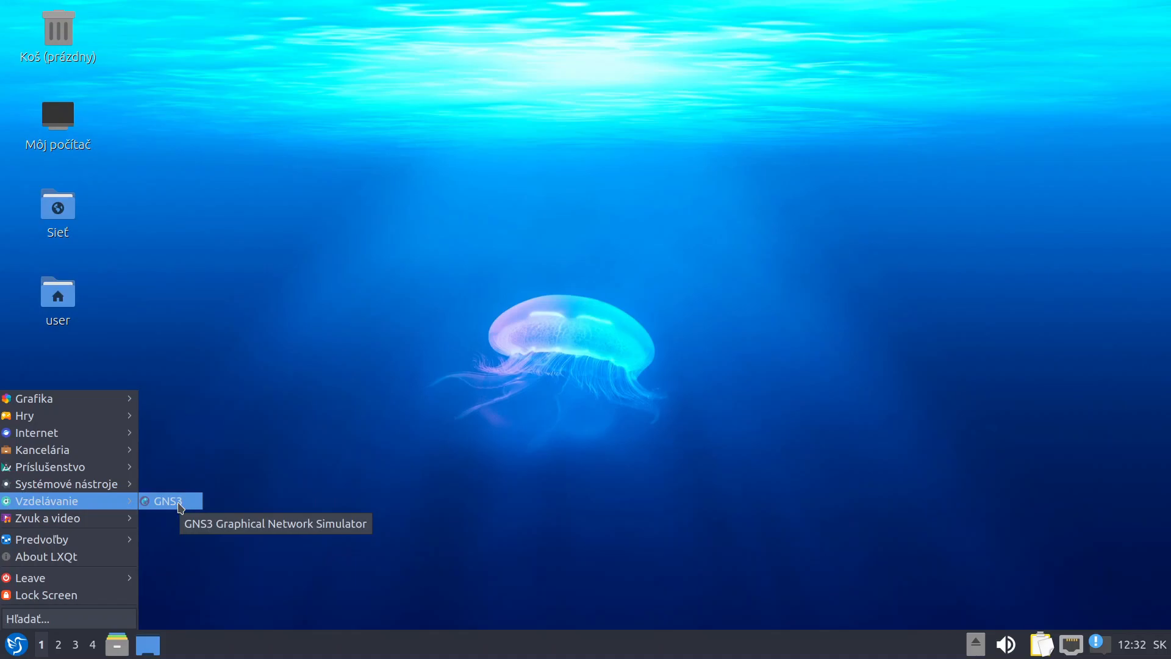
right_click(171, 504)
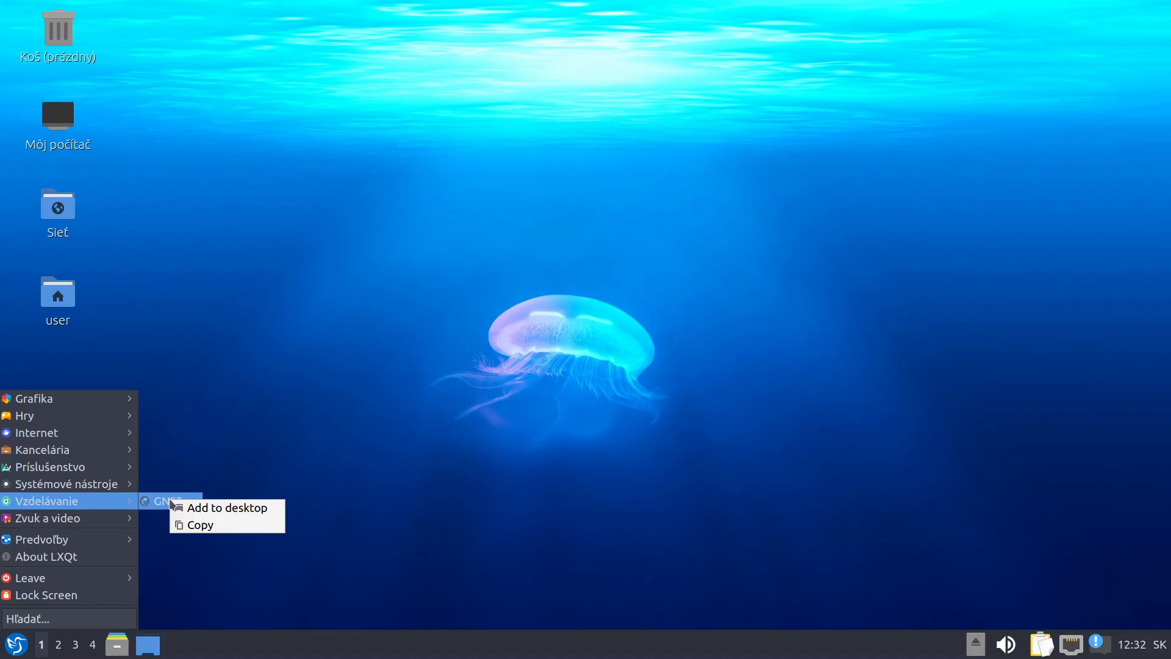
click(229, 508)
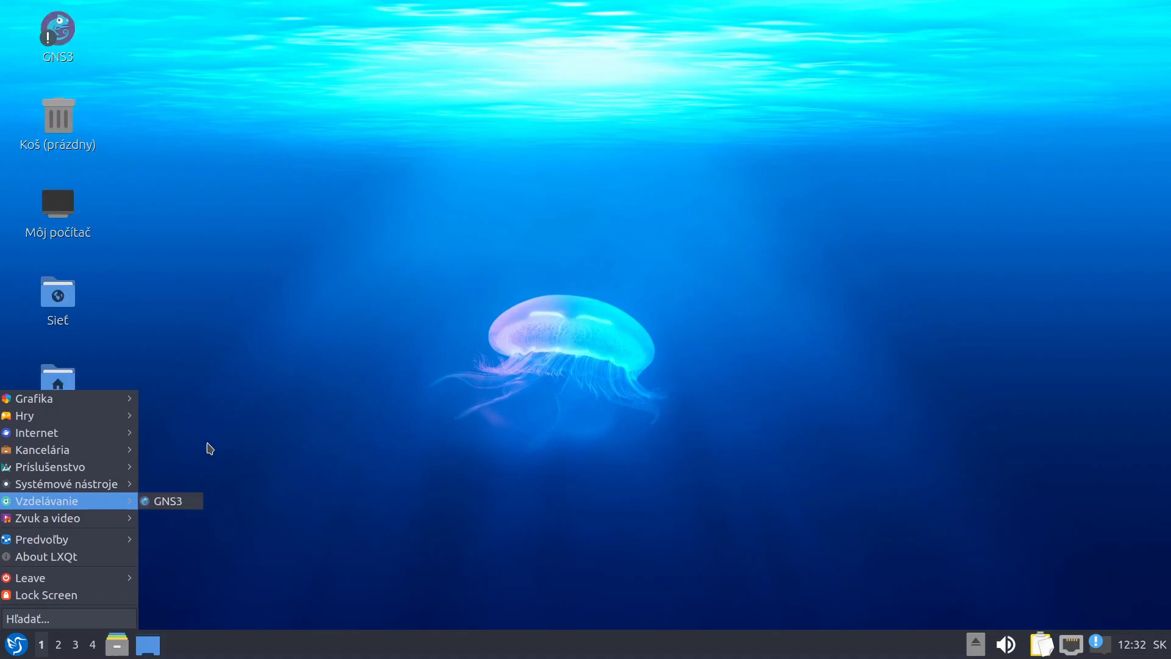
click(171, 220)
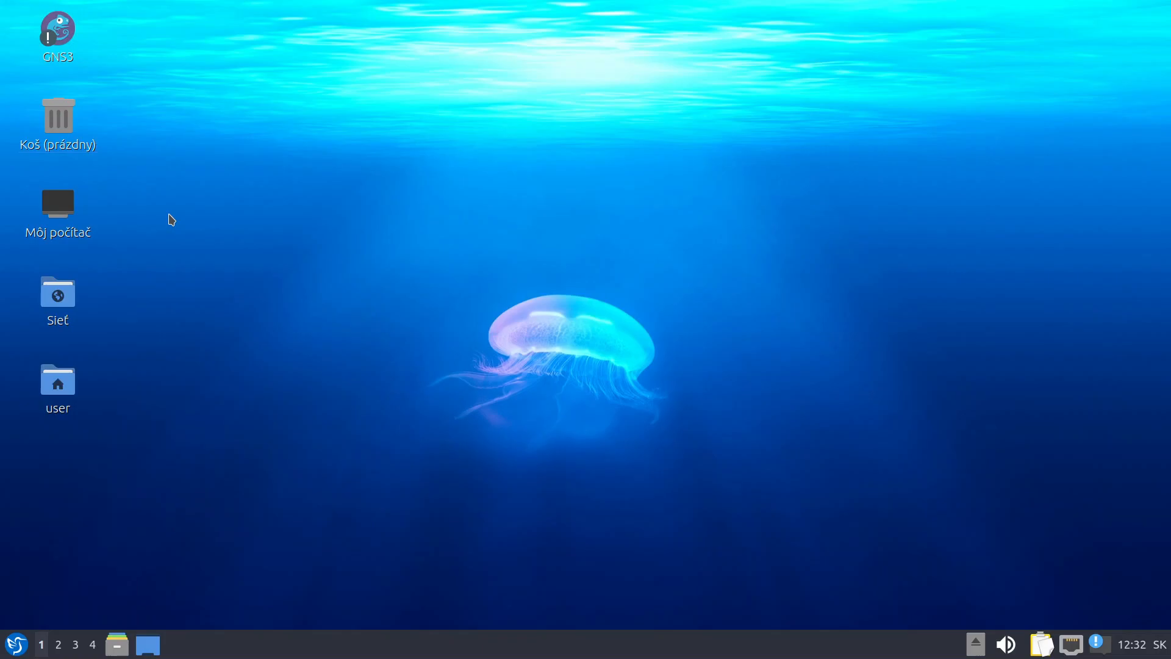
Mark the GNS3 desktop launcher as trusted and start GNS3 from it
right_click(68, 38)
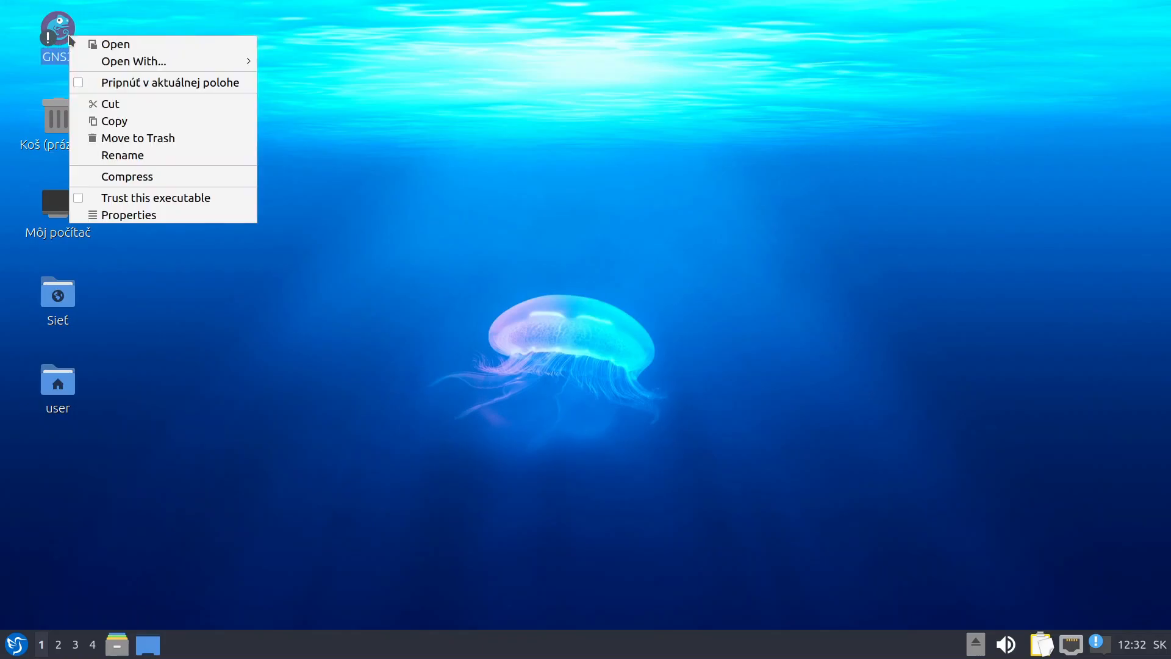
click(88, 198)
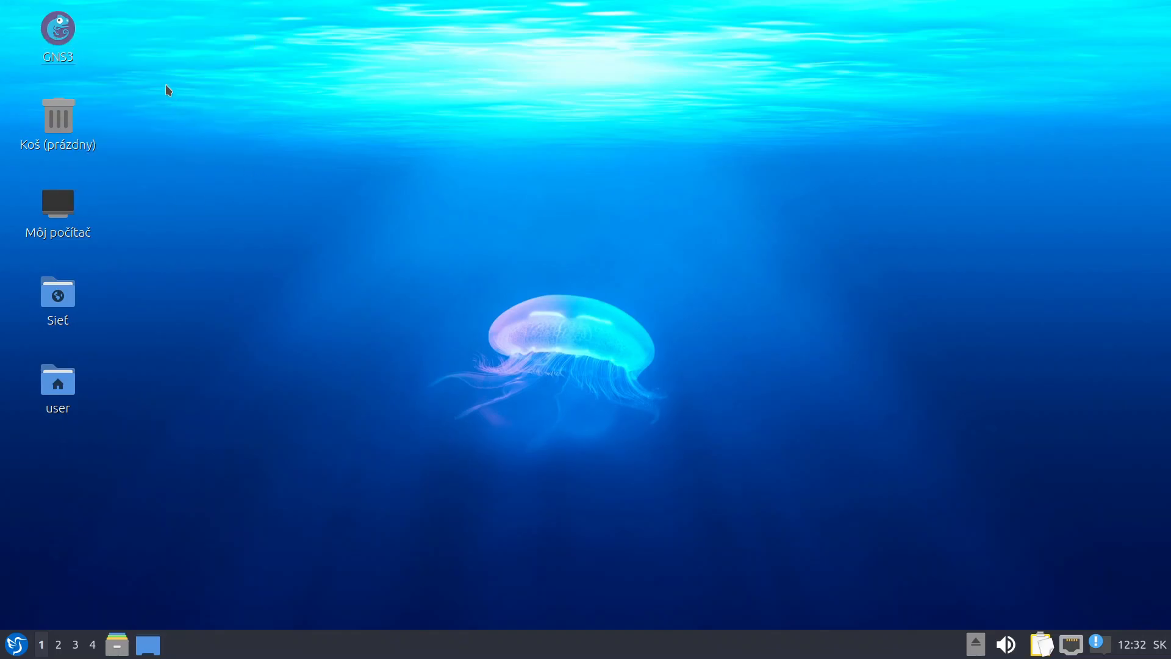
double_click(61, 26)
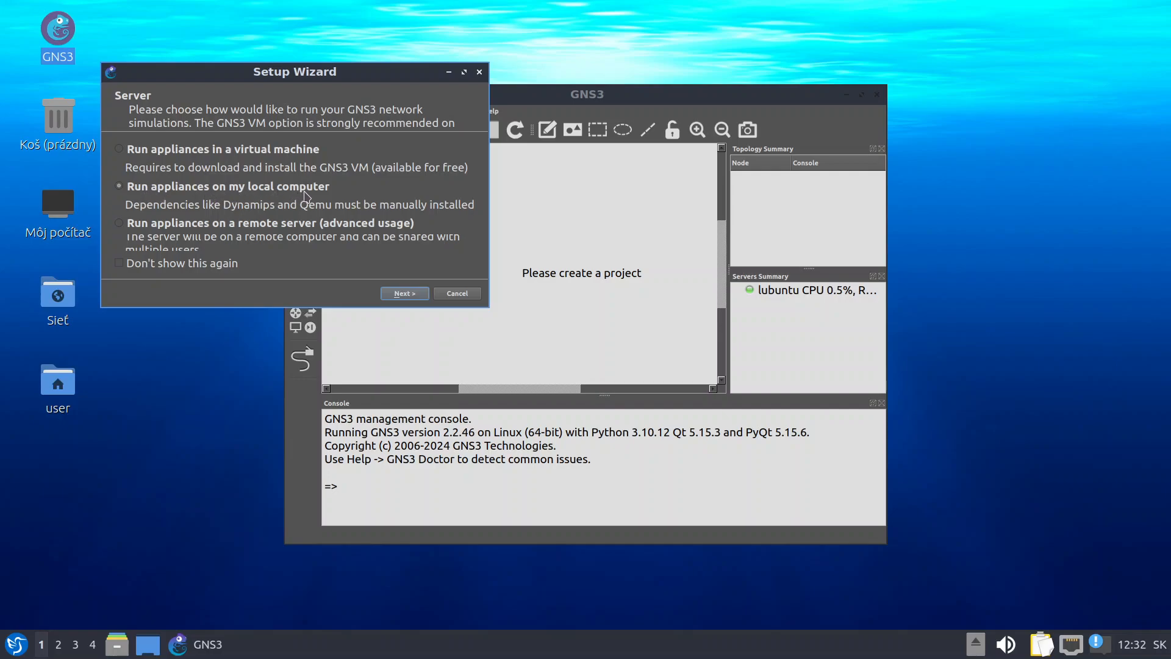
Finish the Setup Wizard with a local server on localhost:3080, maximize GNS3, start a blank project
click(412, 295)
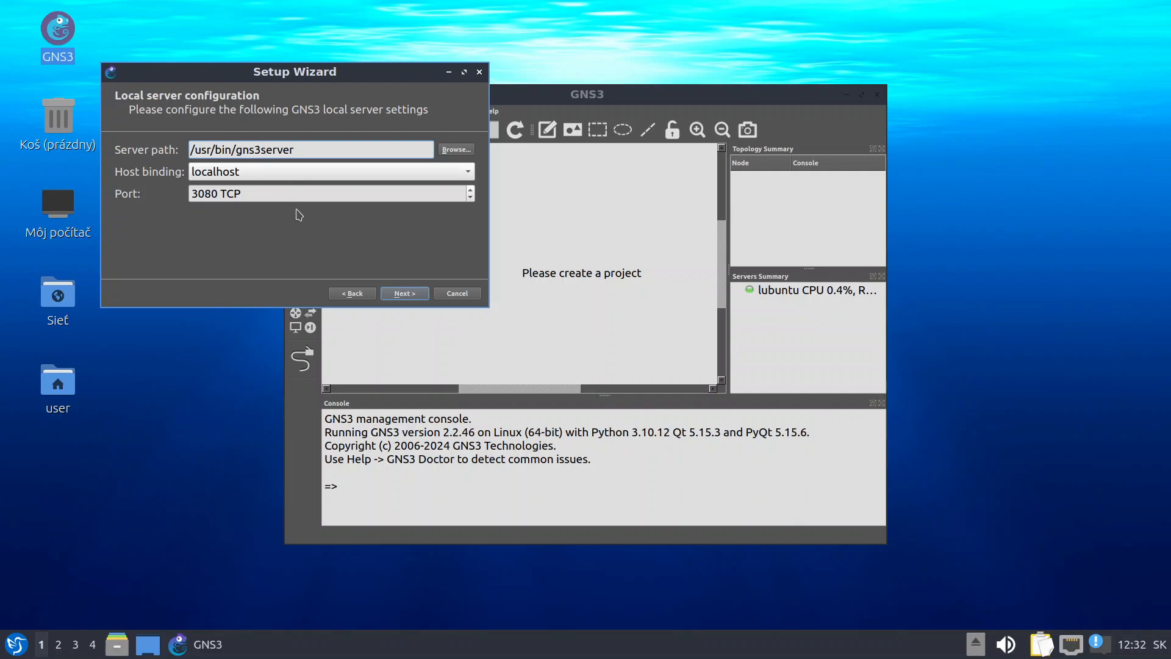
click(400, 296)
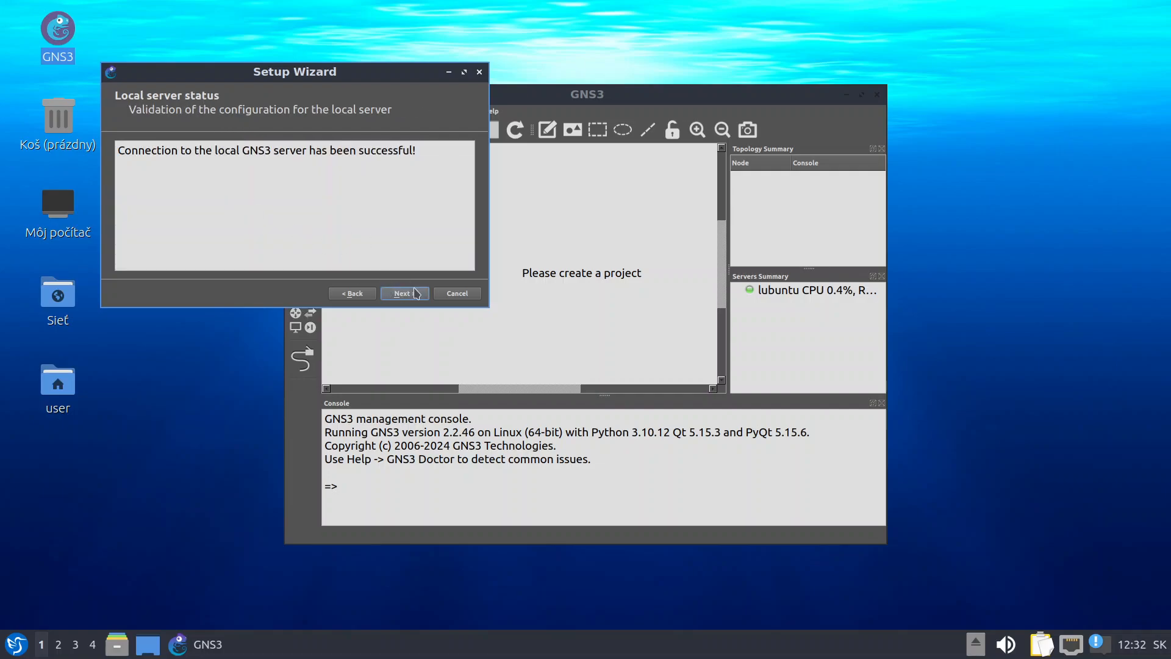
click(414, 293)
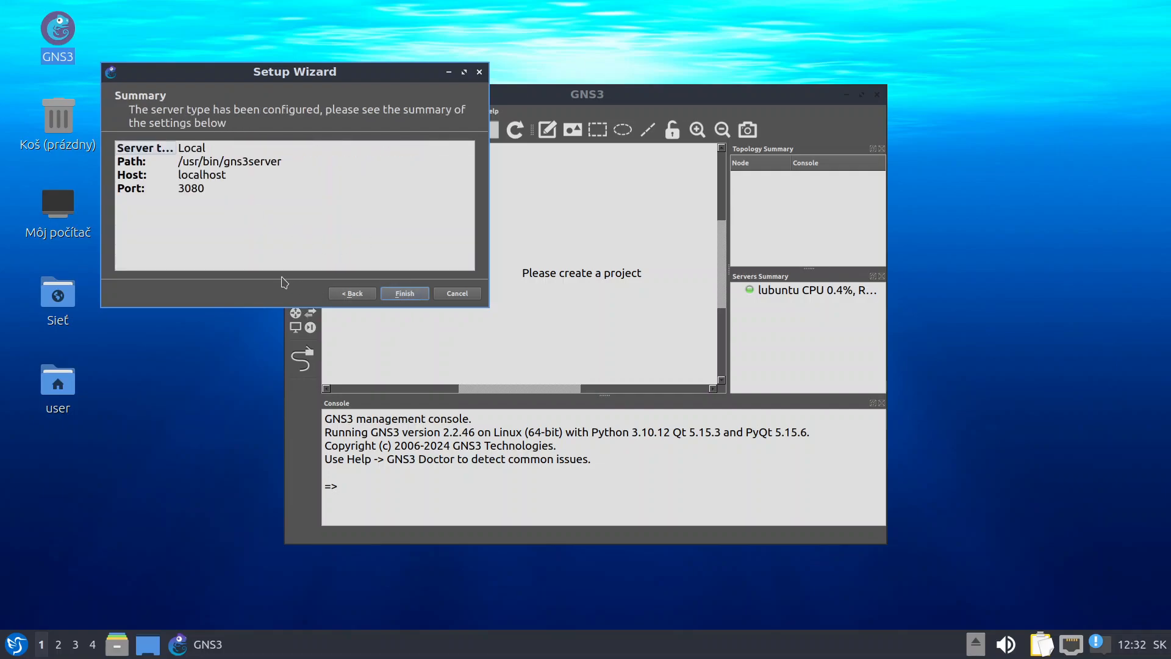
click(405, 294)
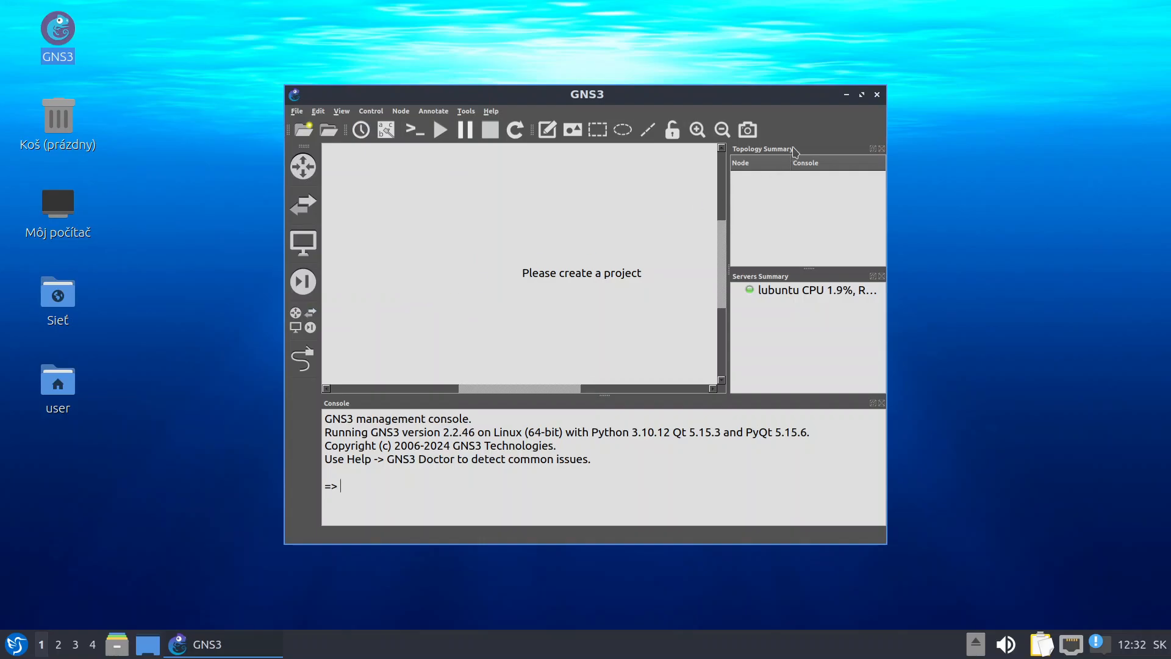
click(862, 94)
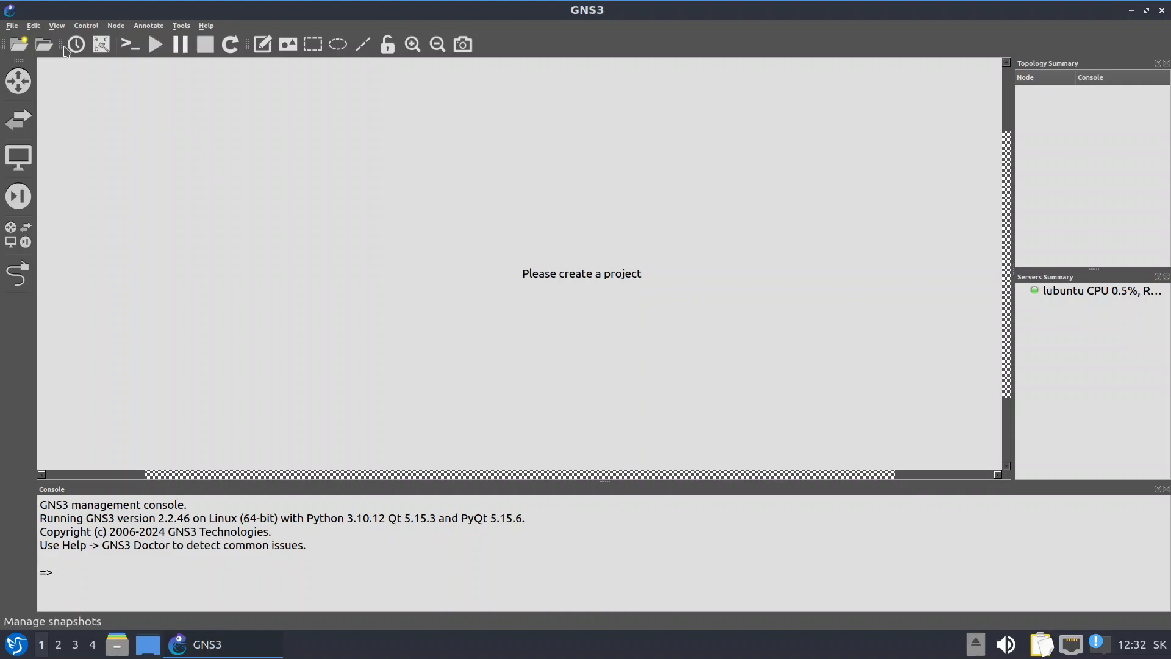
click(23, 51)
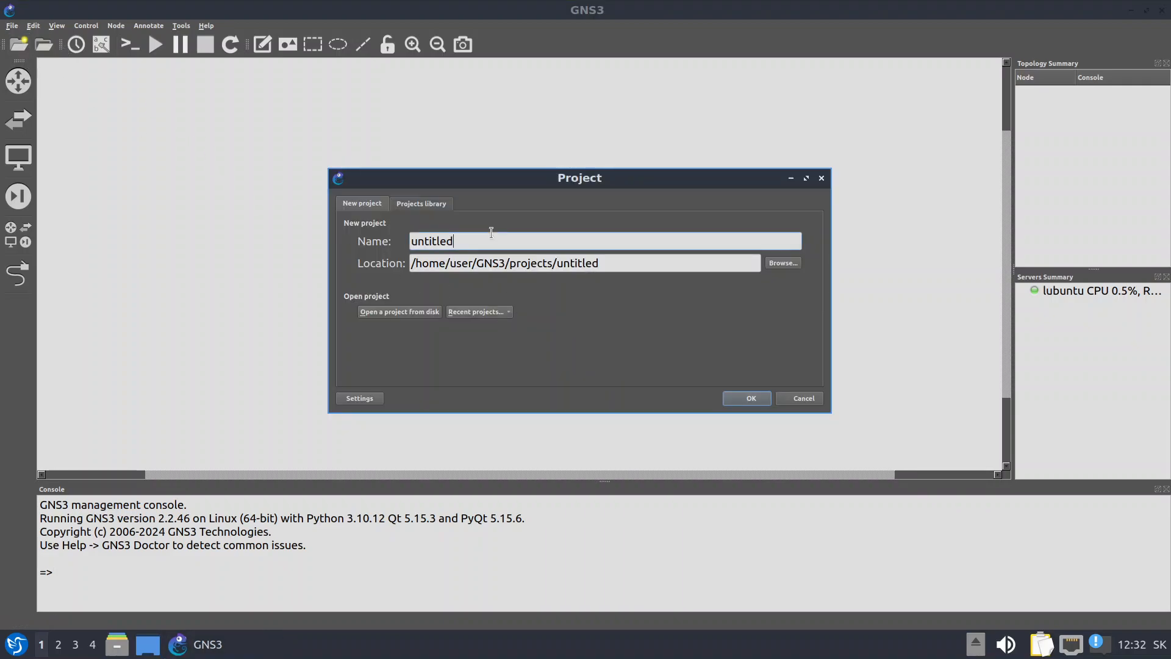
Replace the default project name with cv1 and create the project
drag(491, 231, 318, 225)
text(cv1)
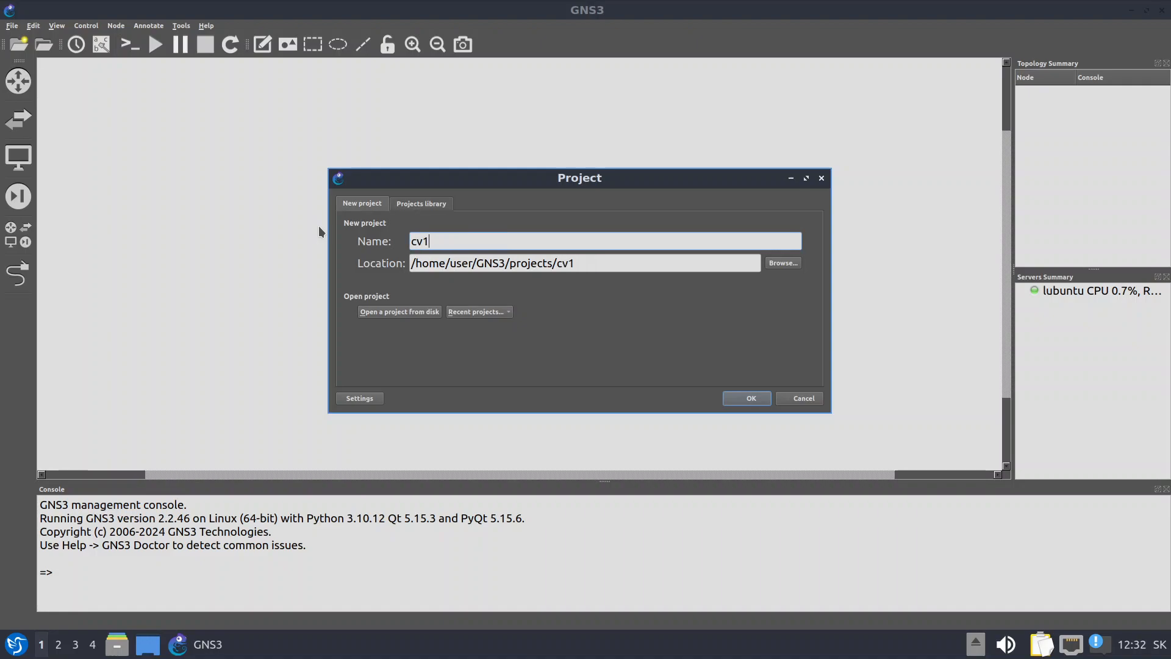
click(747, 399)
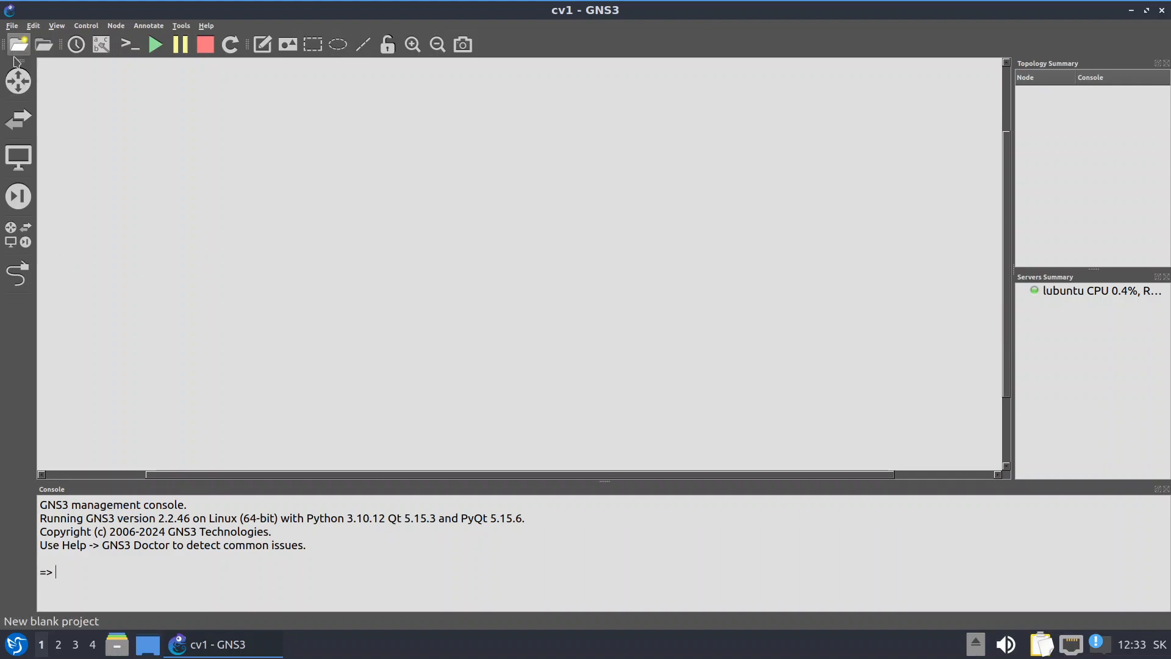
Browse the router, switch, end device and security categories, then show all devices and pick NAT
click(20, 244)
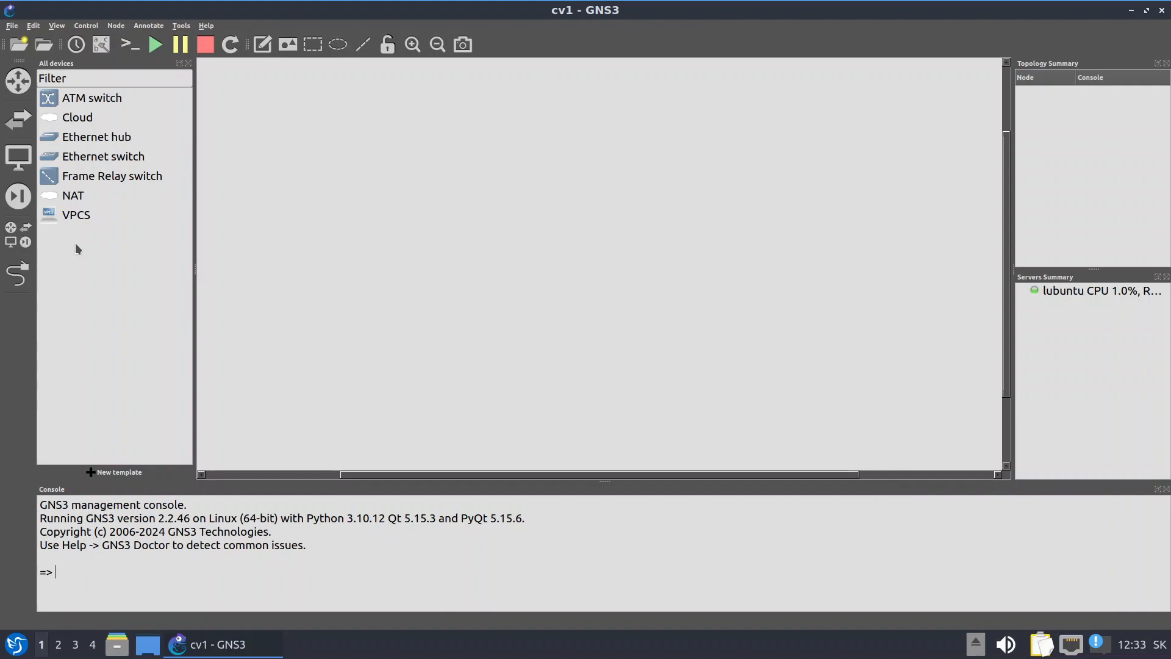
click(24, 93)
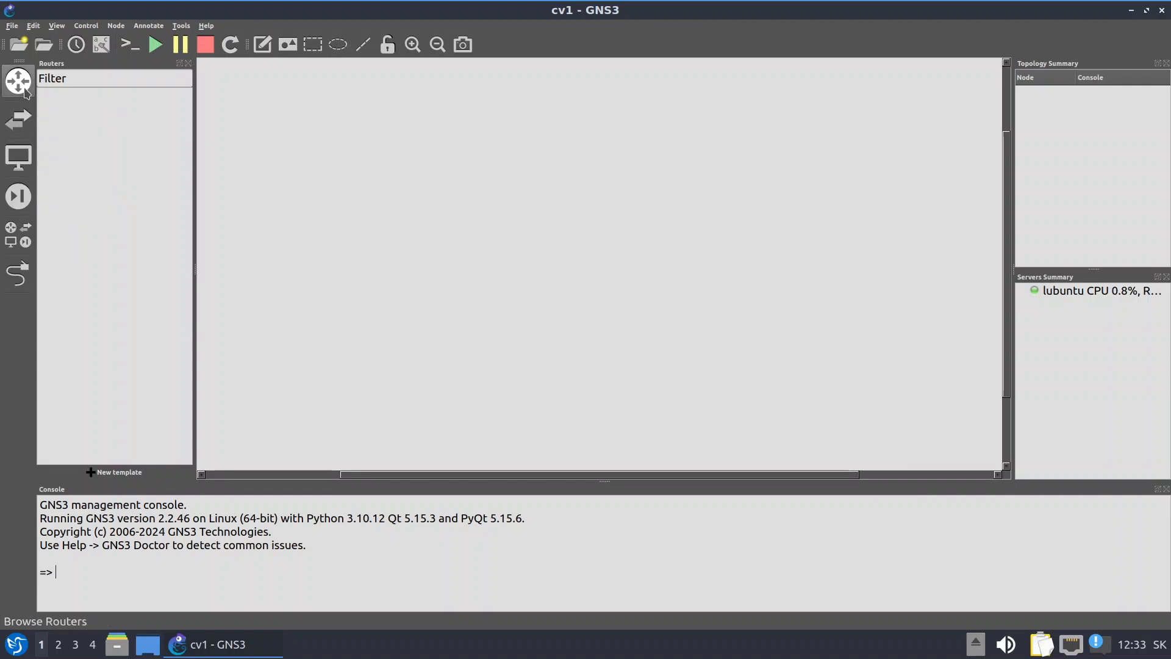
click(18, 119)
click(21, 90)
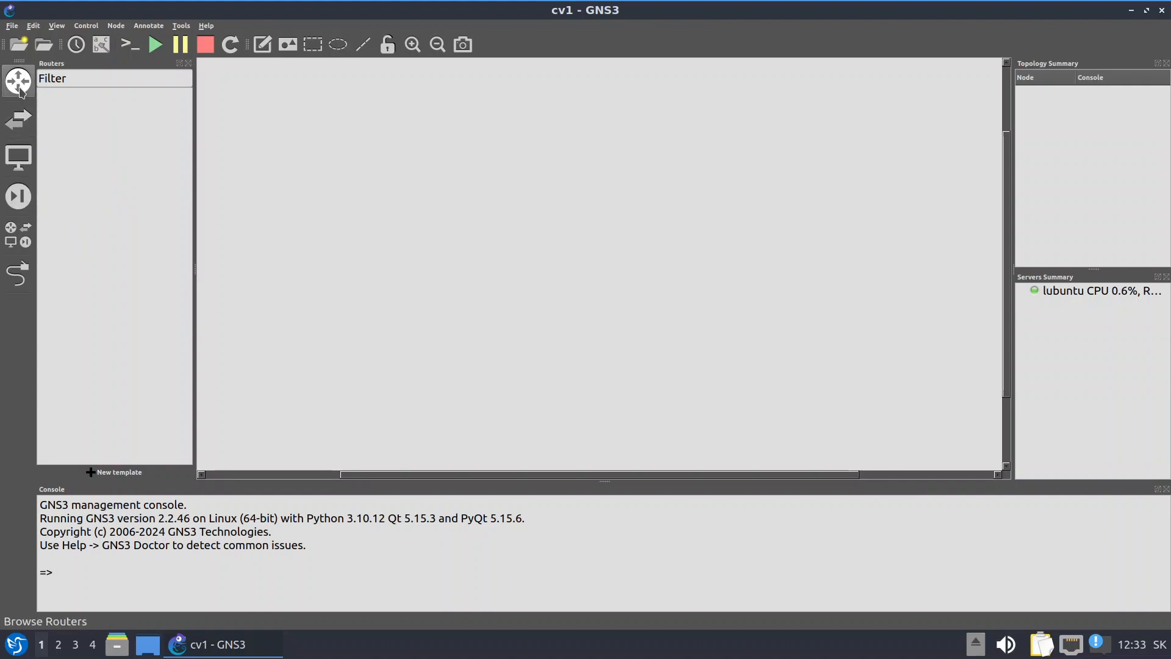
click(18, 119)
click(19, 159)
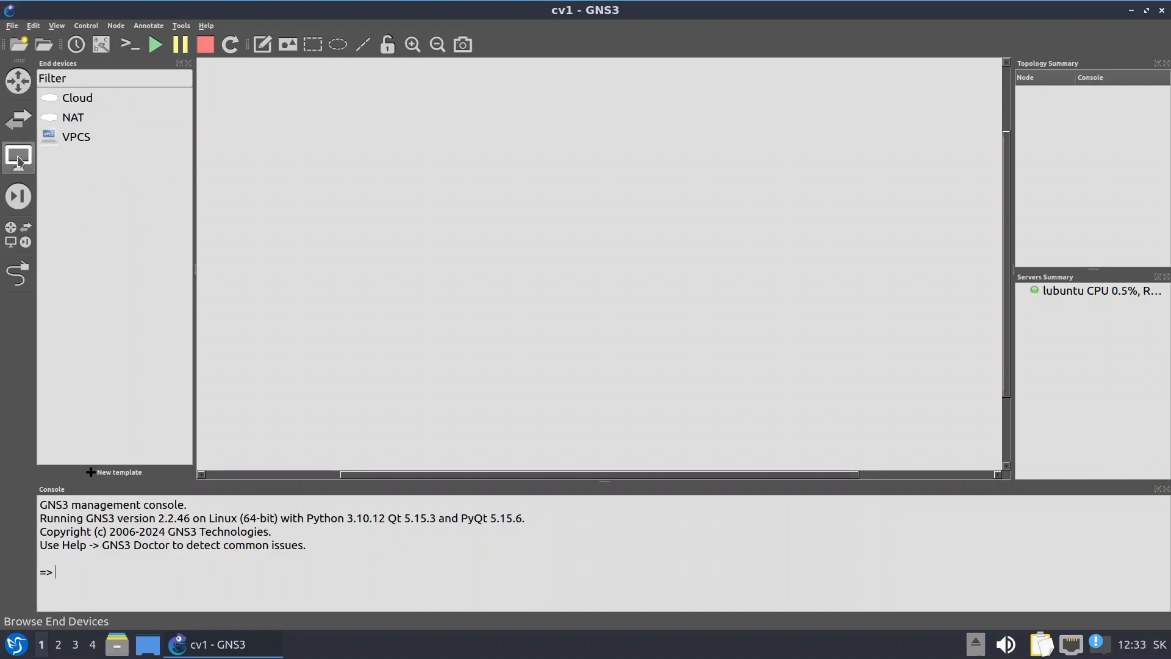
click(20, 195)
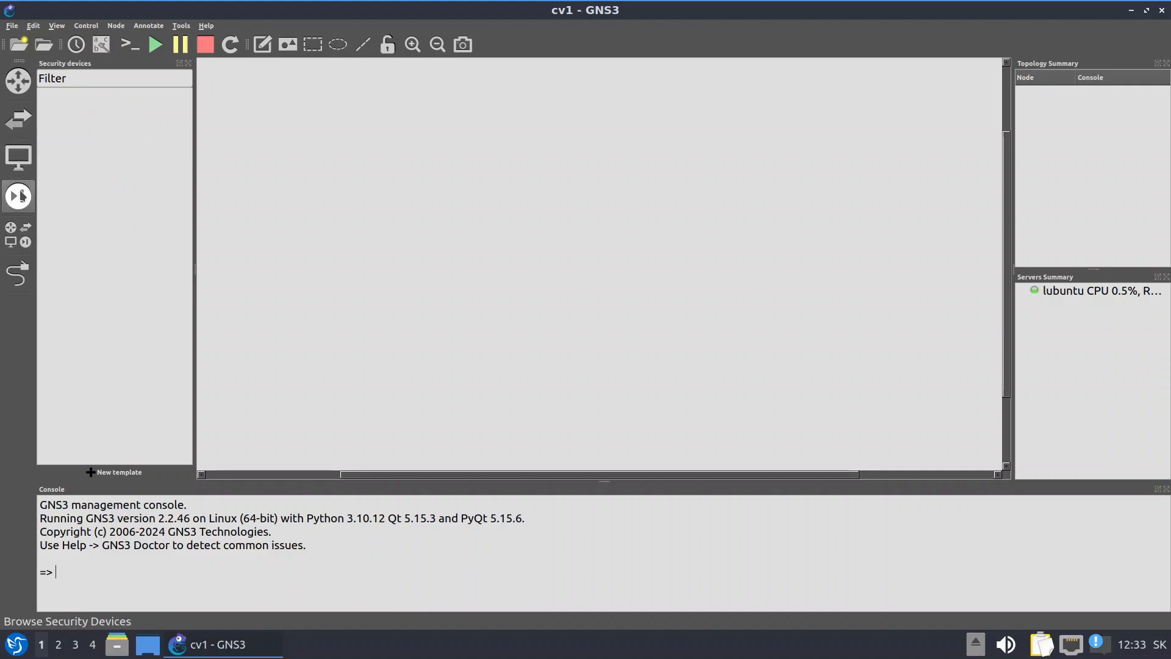
click(20, 236)
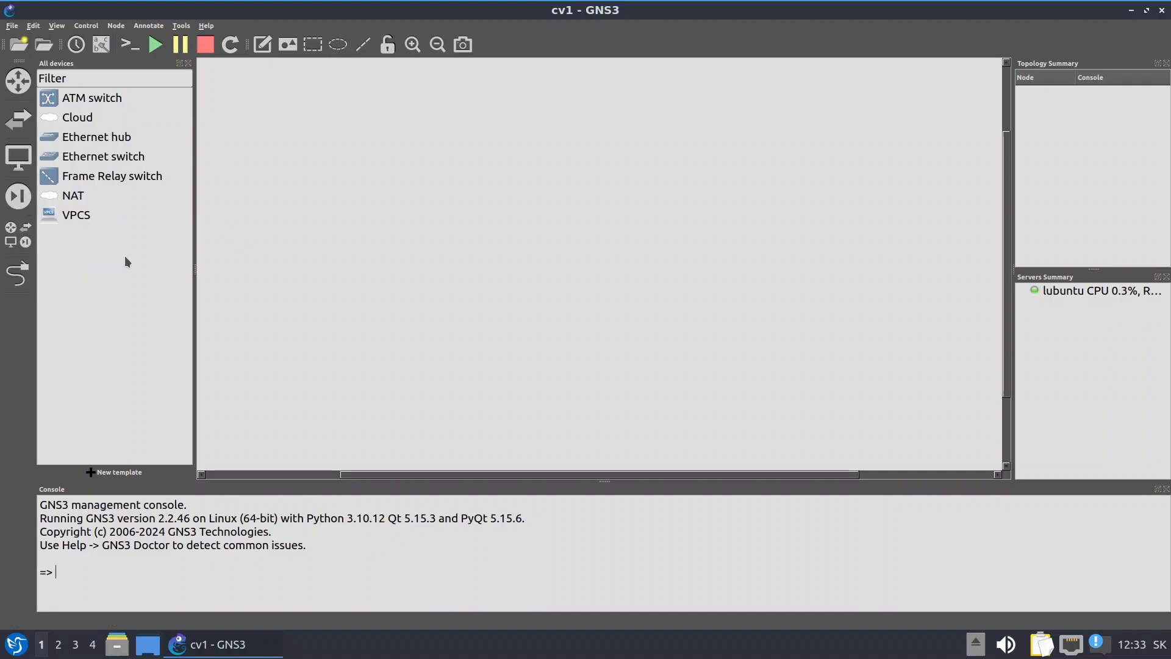
click(54, 199)
Place a NAT cloud and a VPCS PC, linking NAT1 nat0 to PC1 Ethernet0
drag(54, 199, 295, 179)
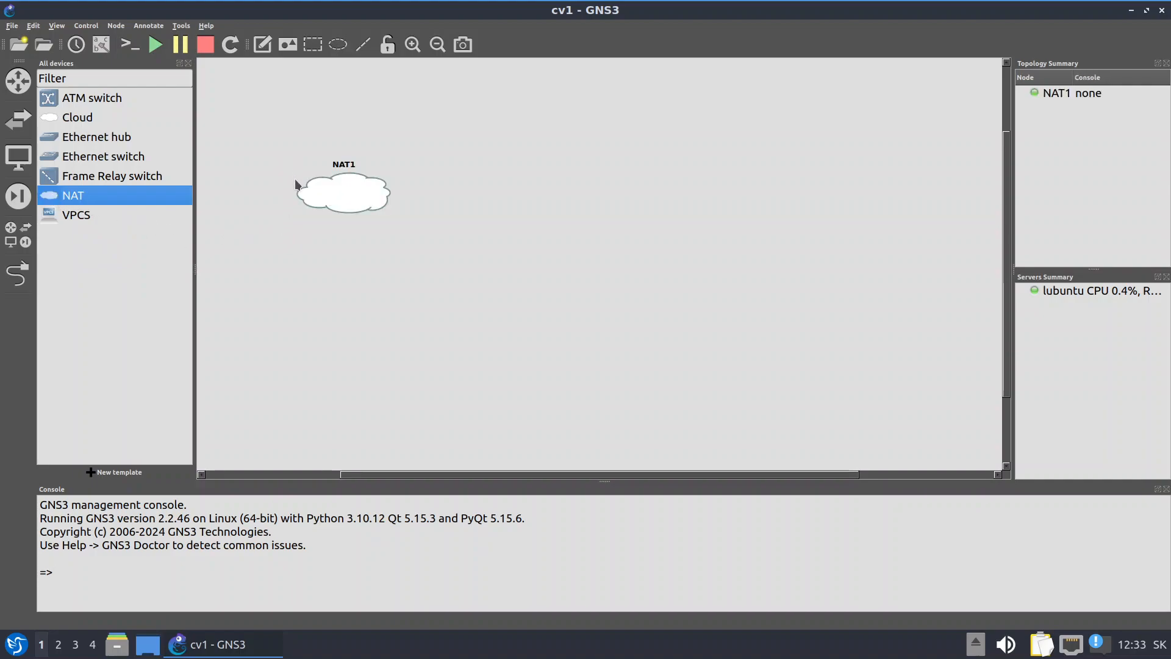
drag(72, 214, 555, 202)
click(17, 273)
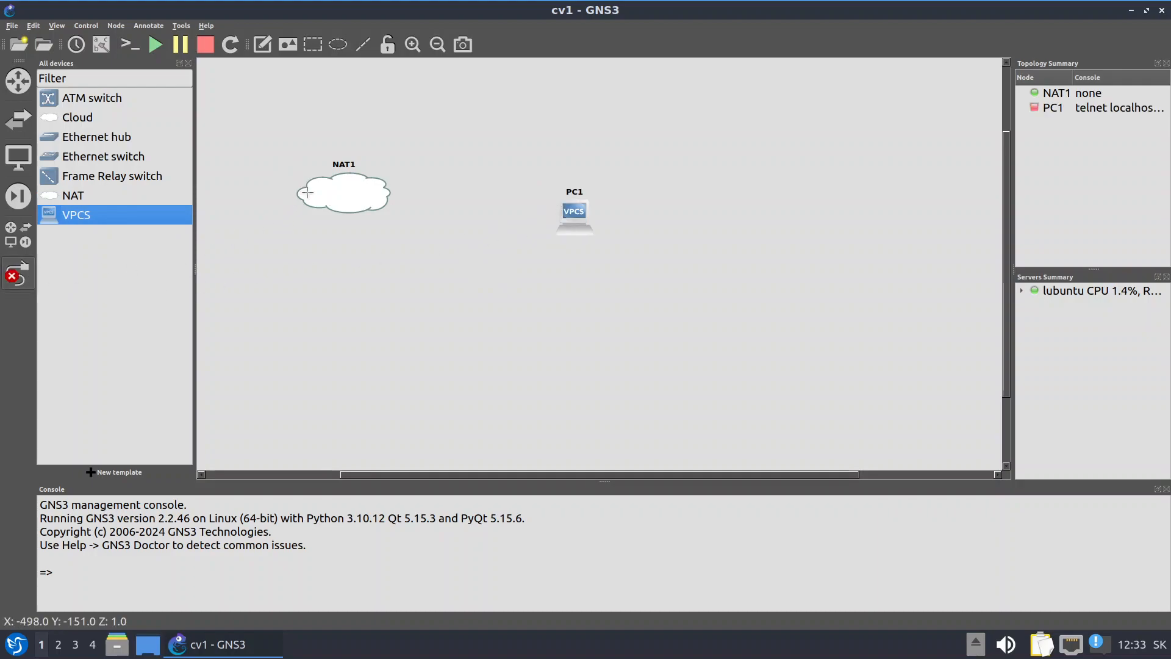
click(355, 192)
click(412, 204)
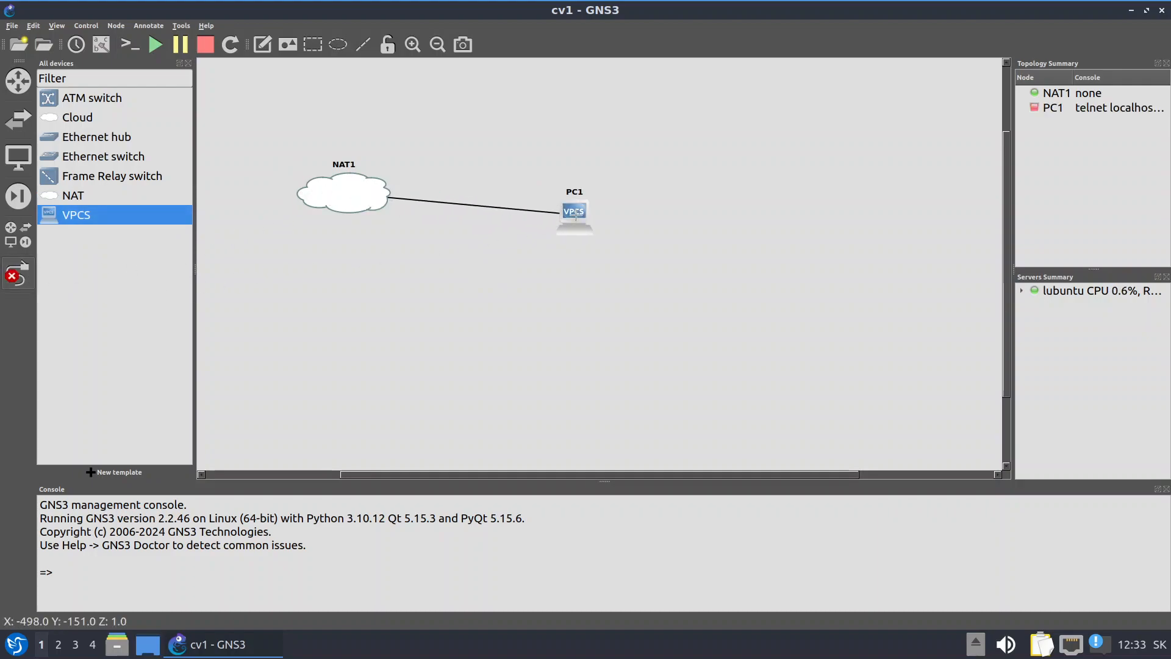
click(574, 215)
click(610, 225)
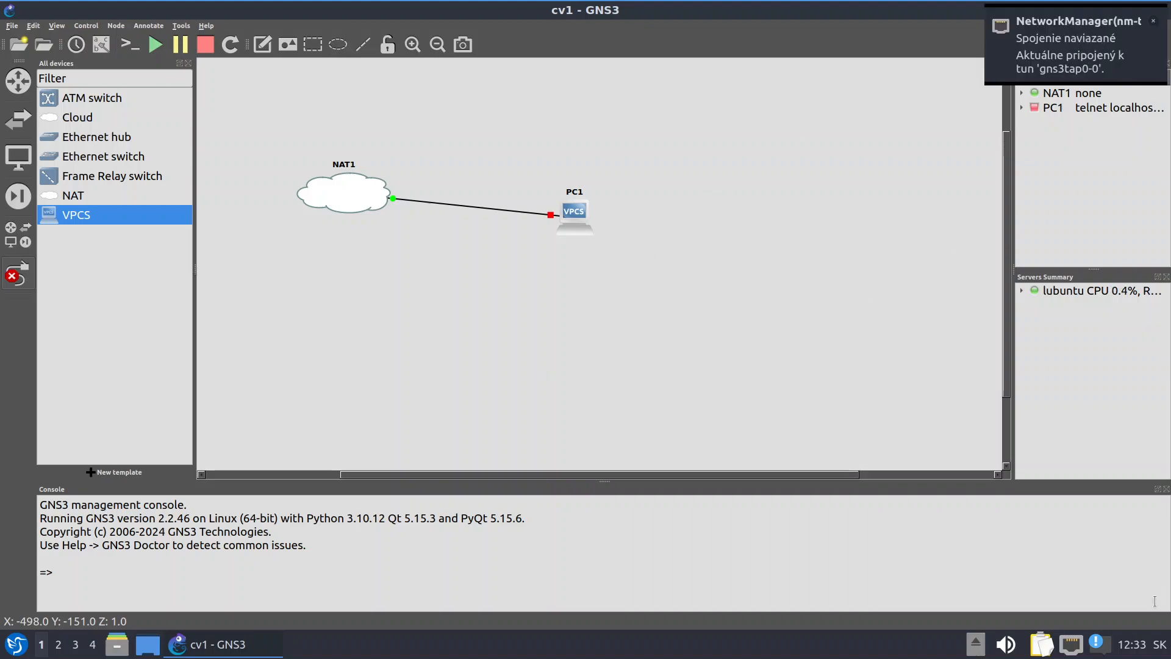
In the LXQt notification settings, lower the default duration from 10 seconds to 1 second, then close them
click(1097, 643)
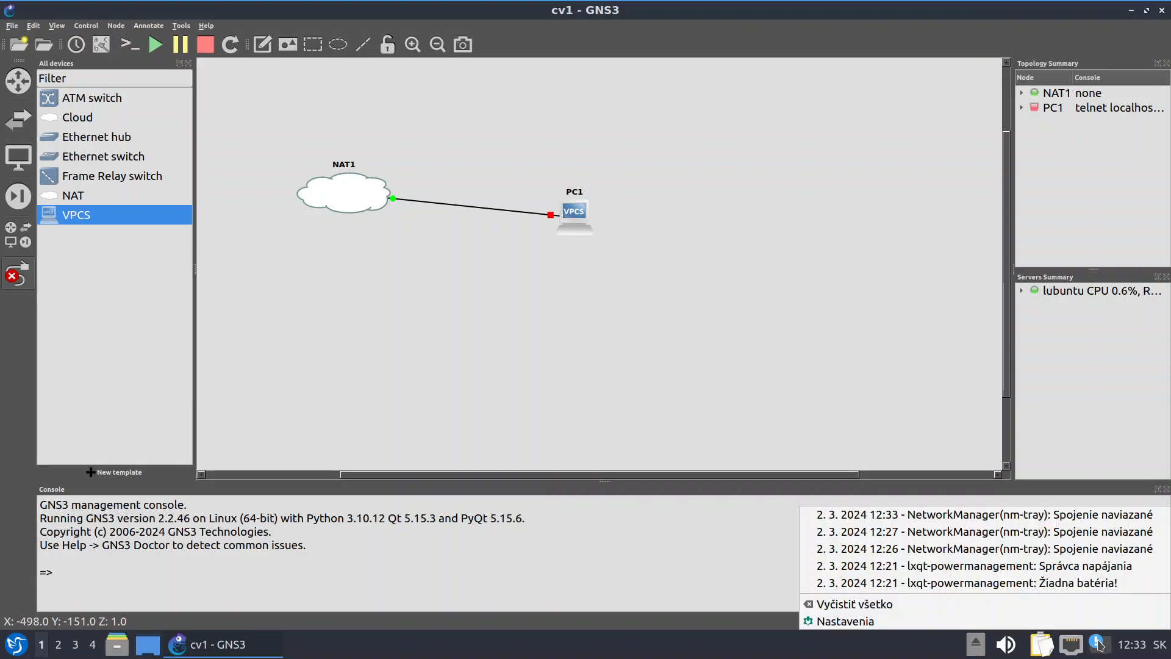
click(846, 621)
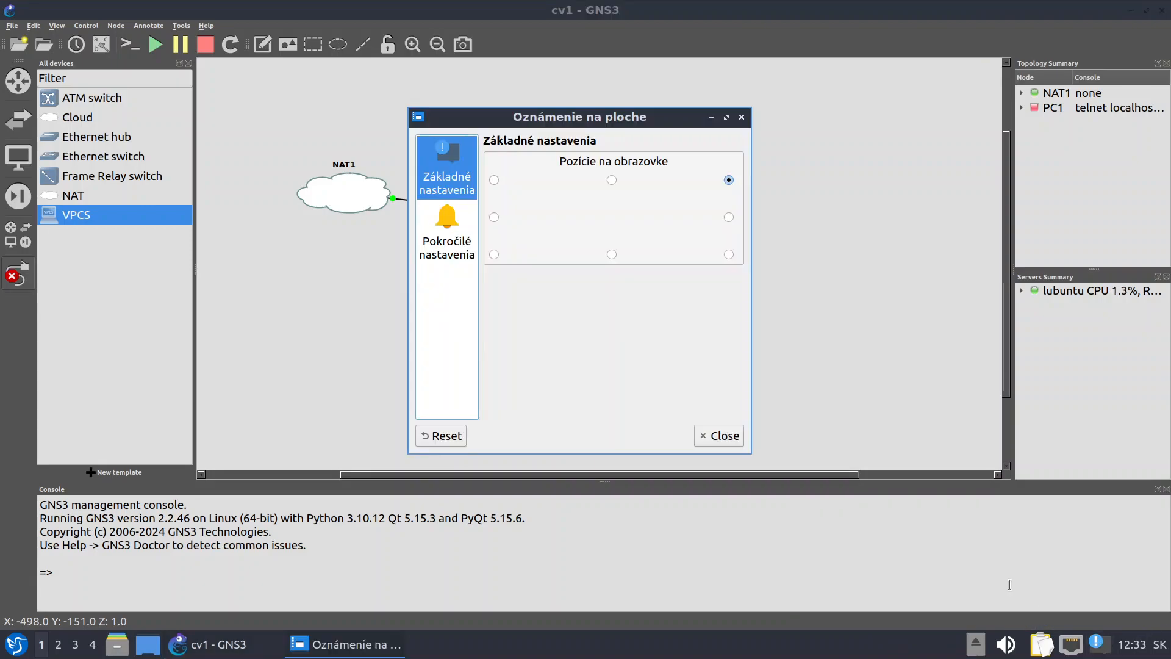
click(455, 231)
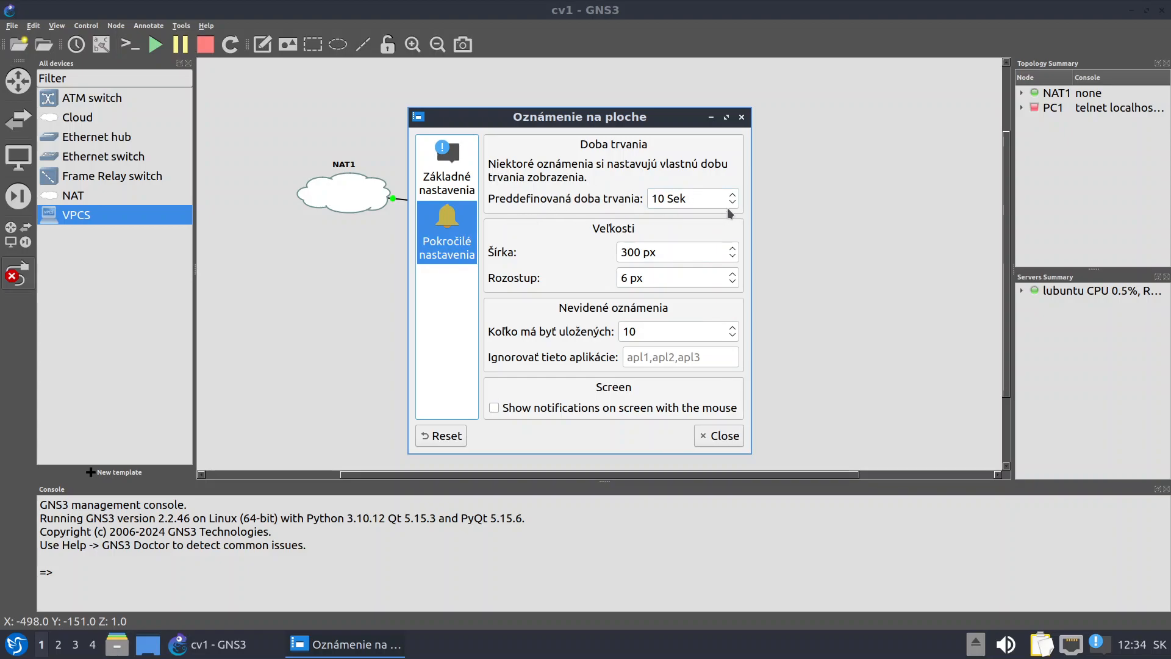
scroll(739, 208, down, 2)
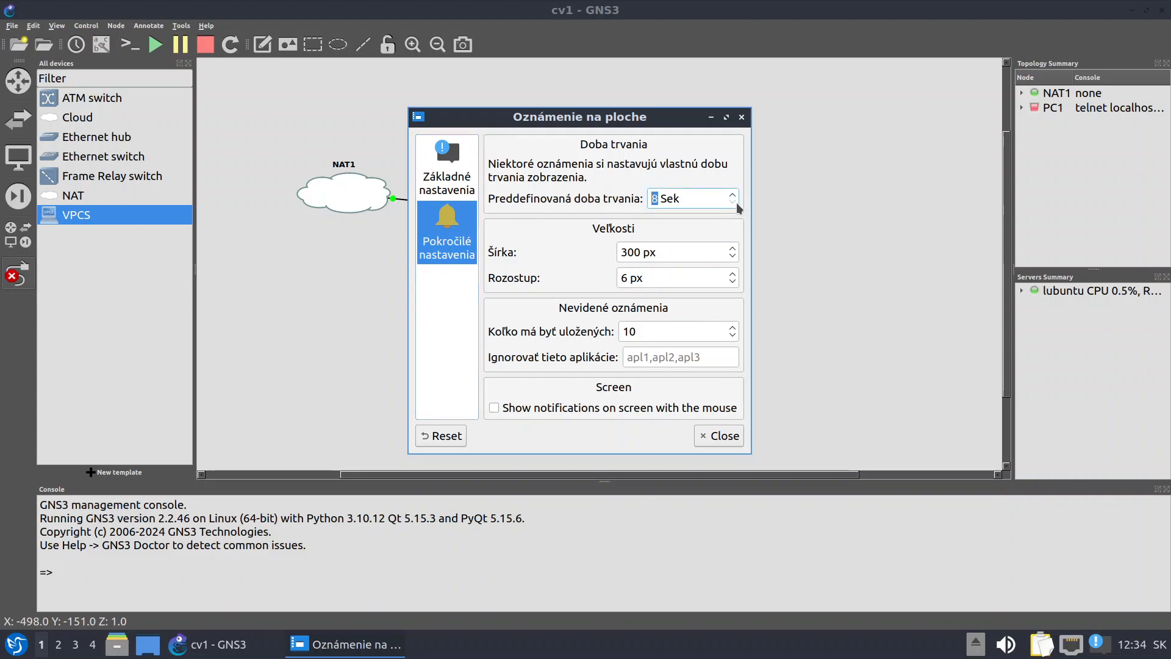
scroll(739, 208, down, 1)
scroll(739, 208, down, 1)
click(447, 171)
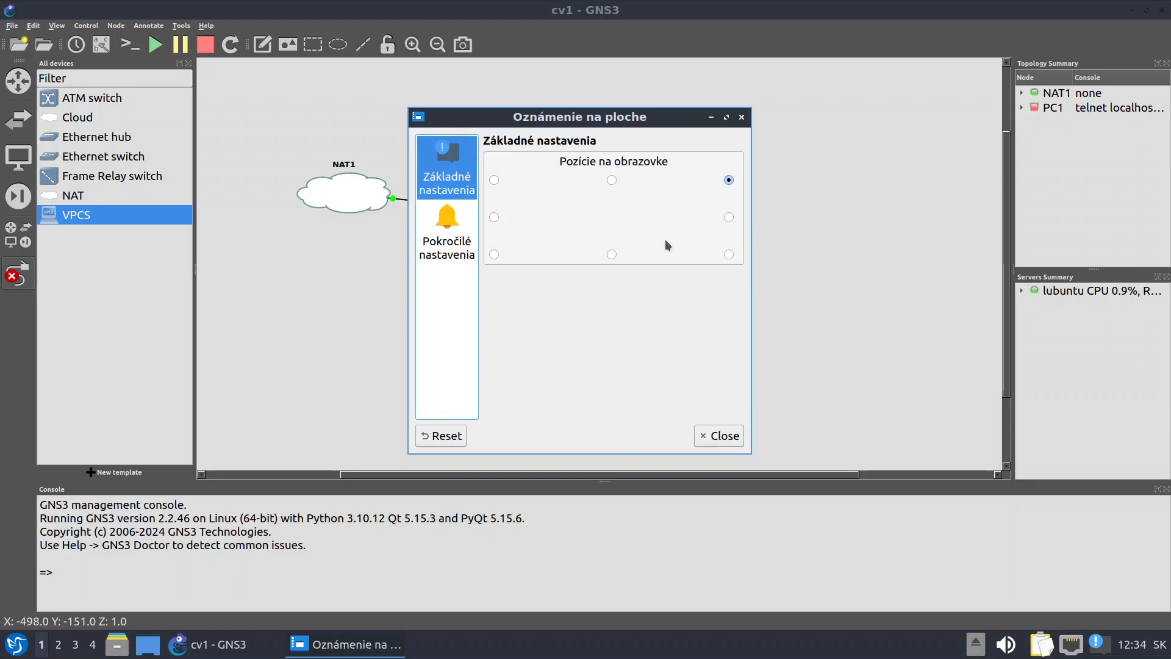
click(720, 436)
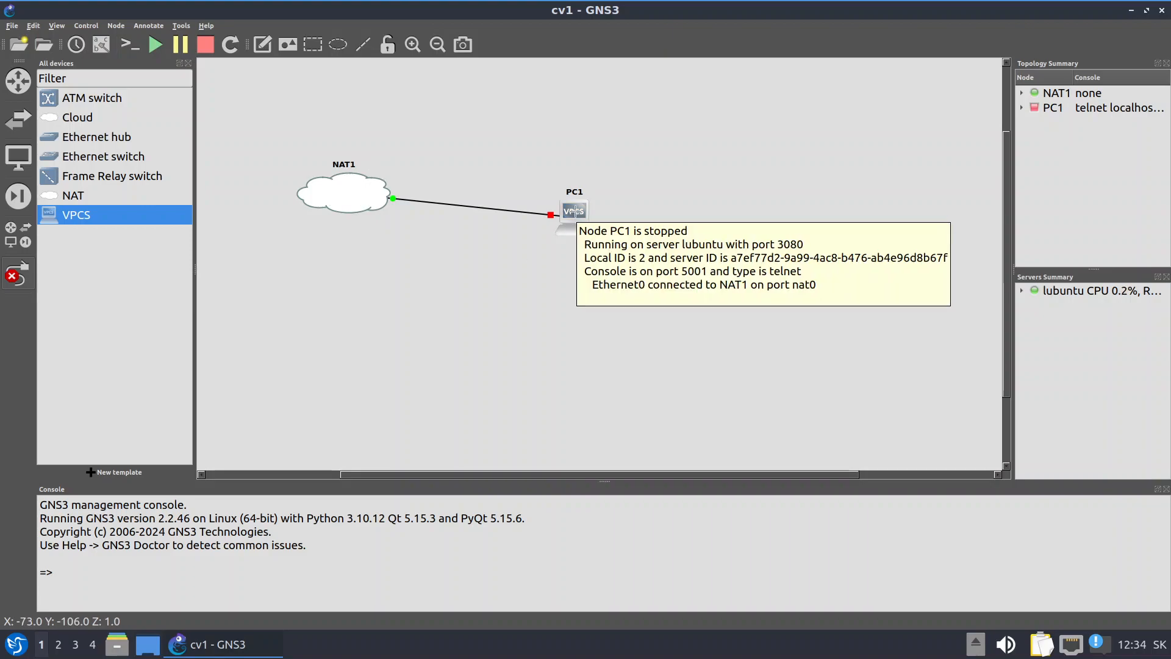
Start the PC1 node and open its VPCS console
right_click(575, 210)
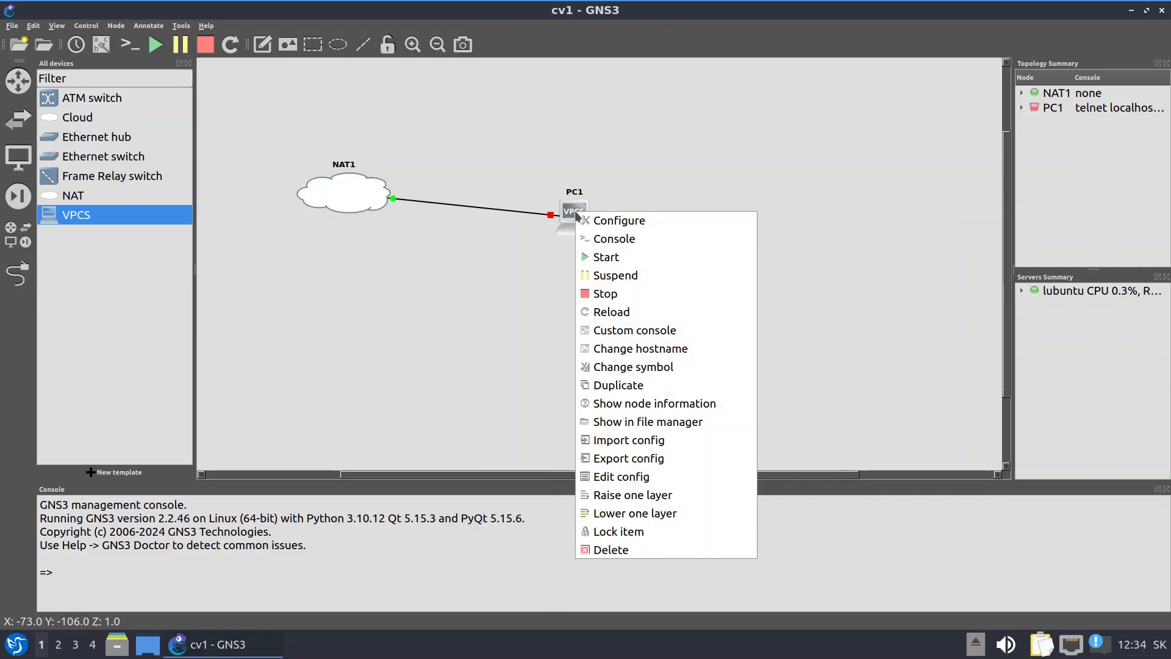
click(634, 264)
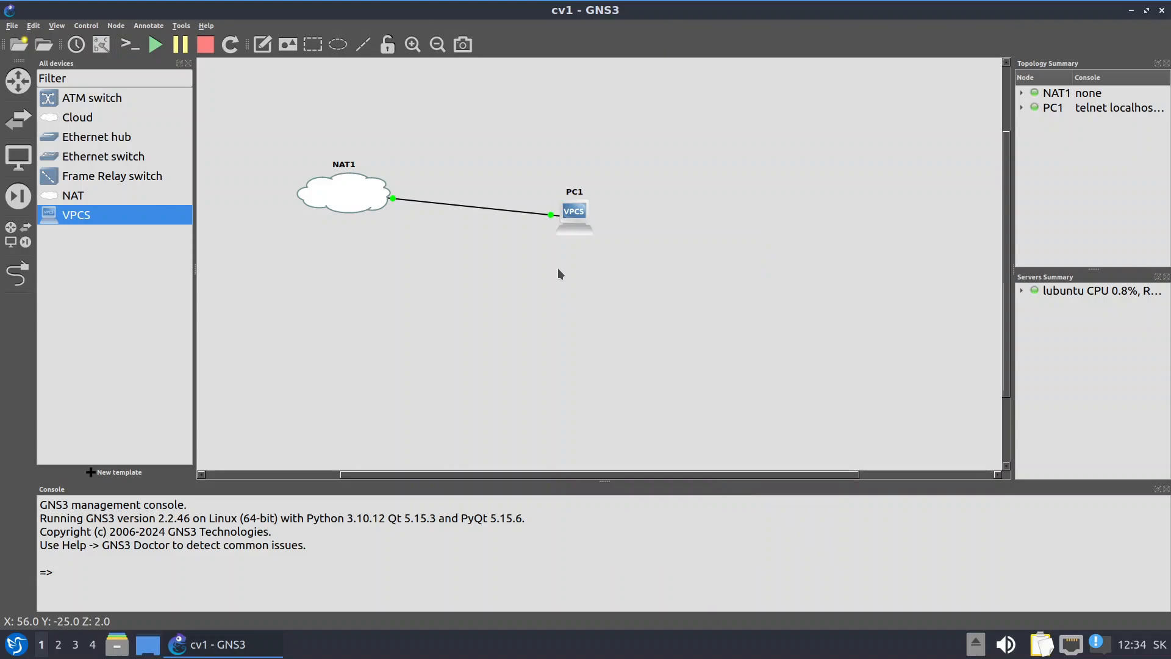
right_click(573, 210)
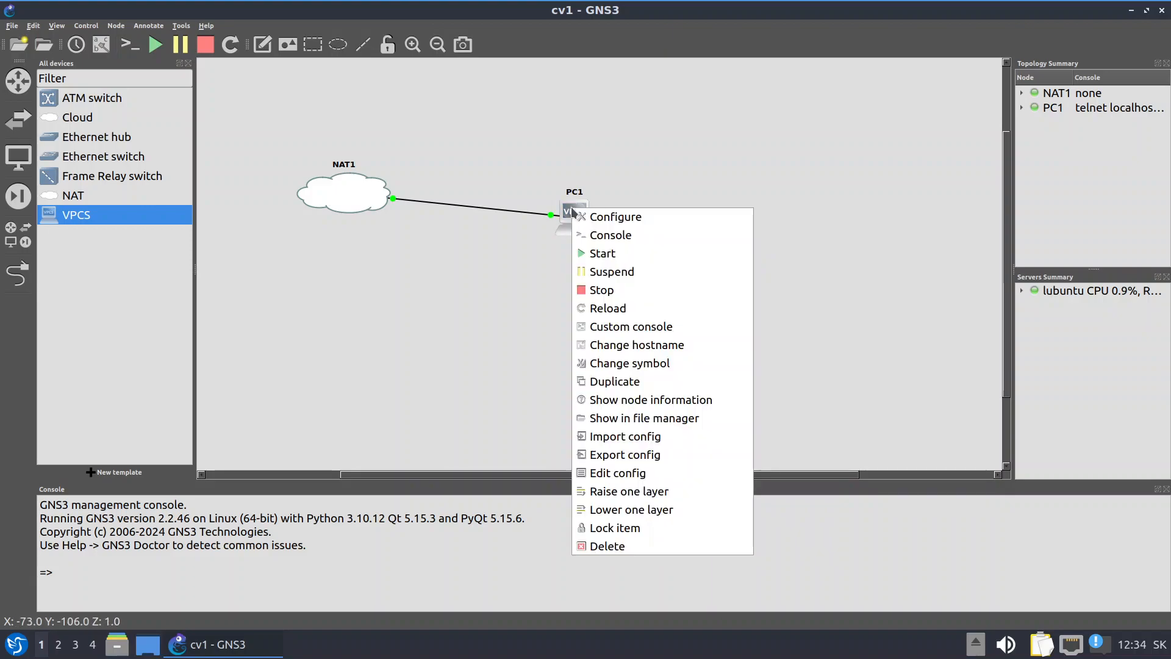
click(610, 244)
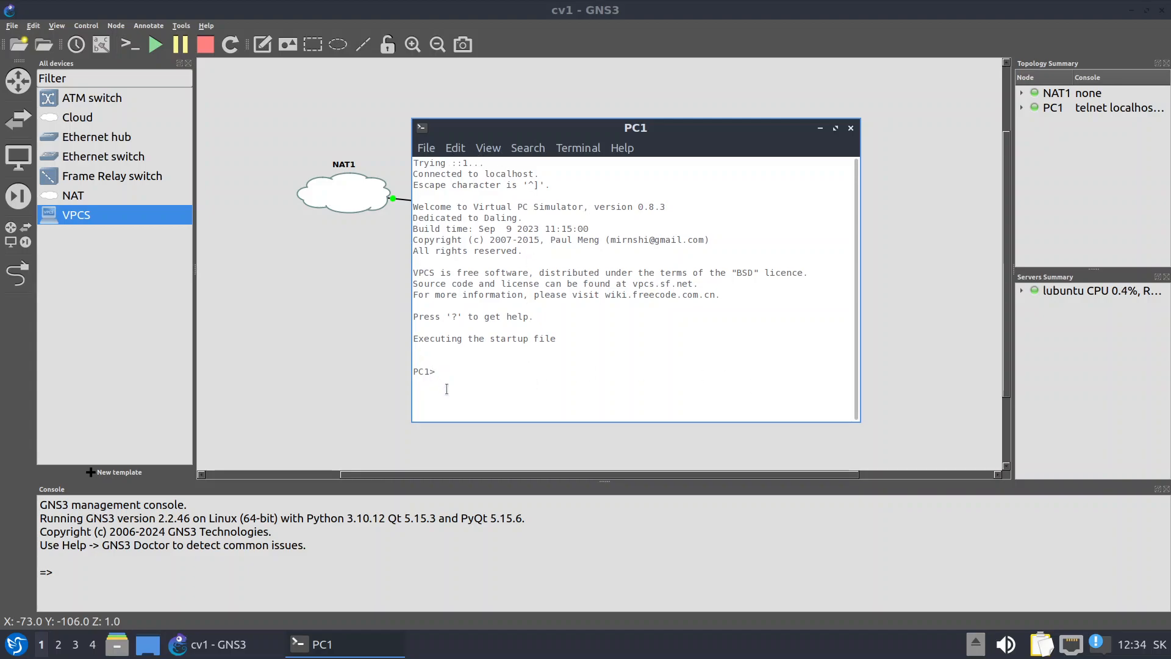
Switch the terminal profile to a custom Monospace font at size 17
click(426, 149)
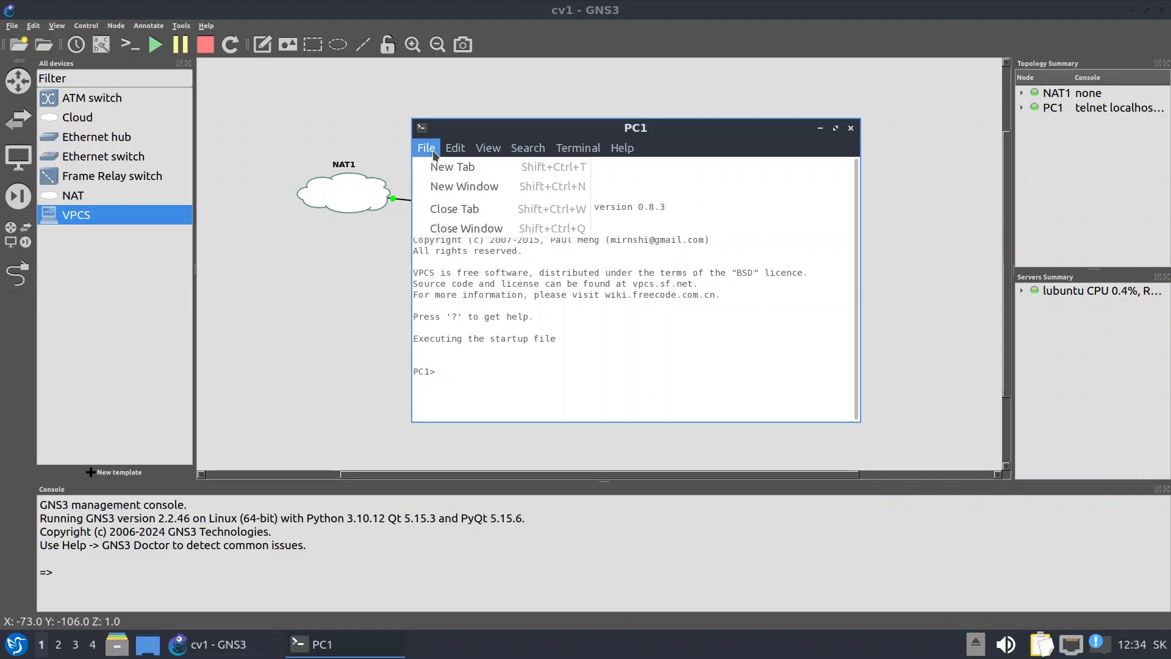
mouse_move(466, 150)
click(491, 251)
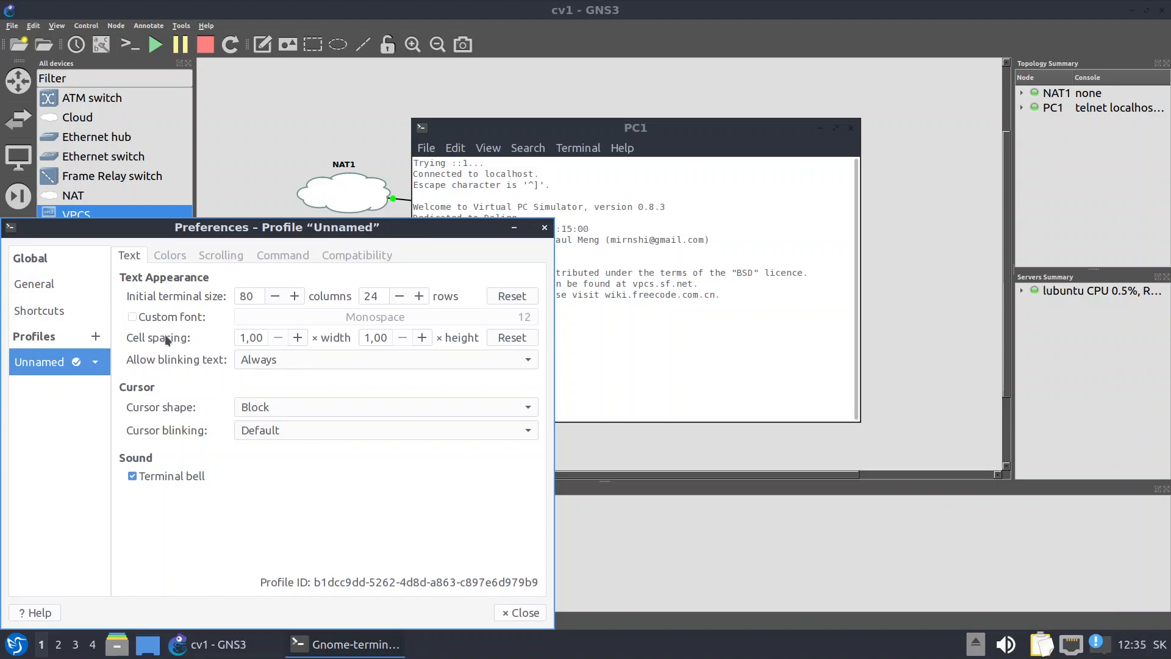
click(132, 317)
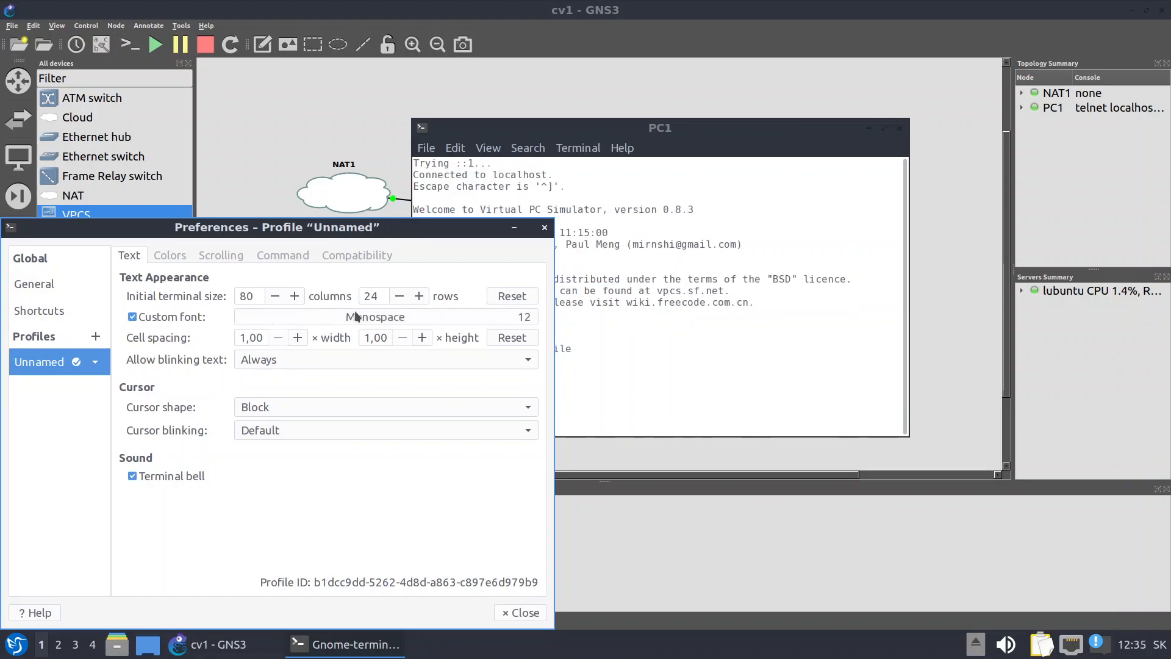
click(532, 323)
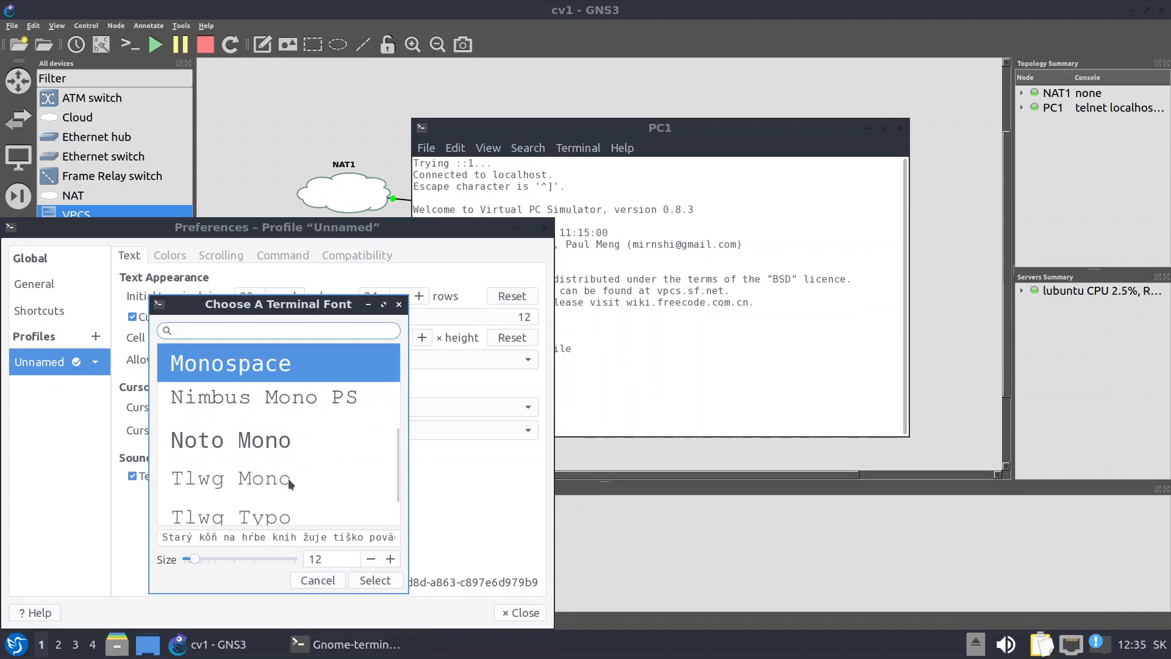
click(389, 559)
click(390, 560)
click(390, 560)
click(389, 559)
click(389, 559)
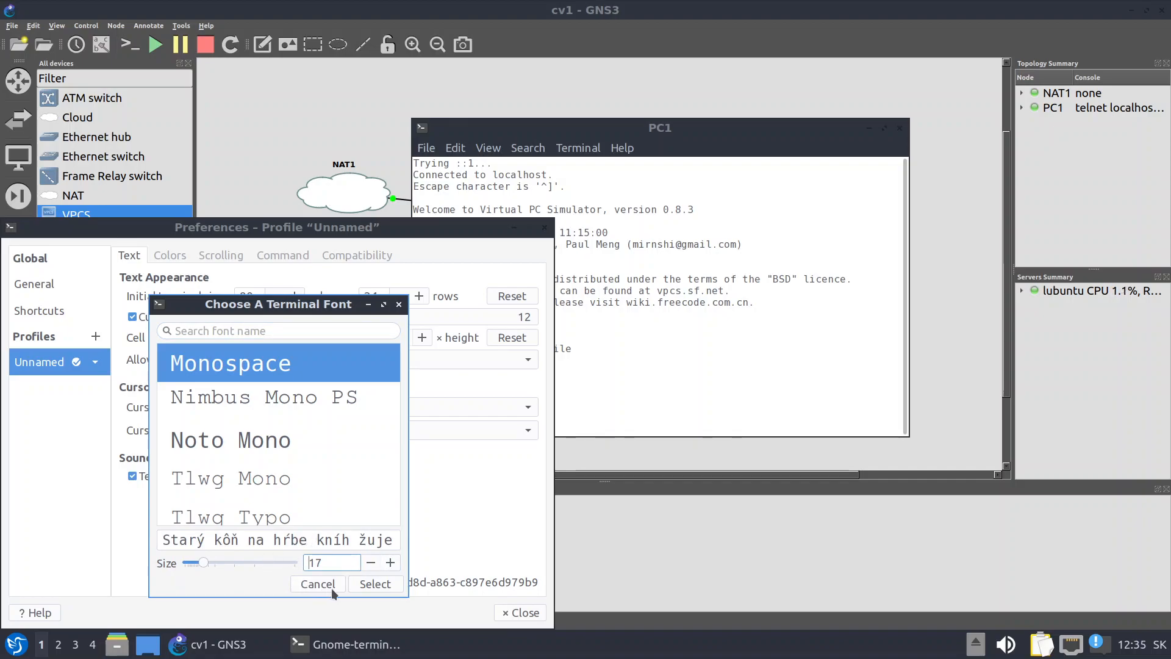
click(382, 587)
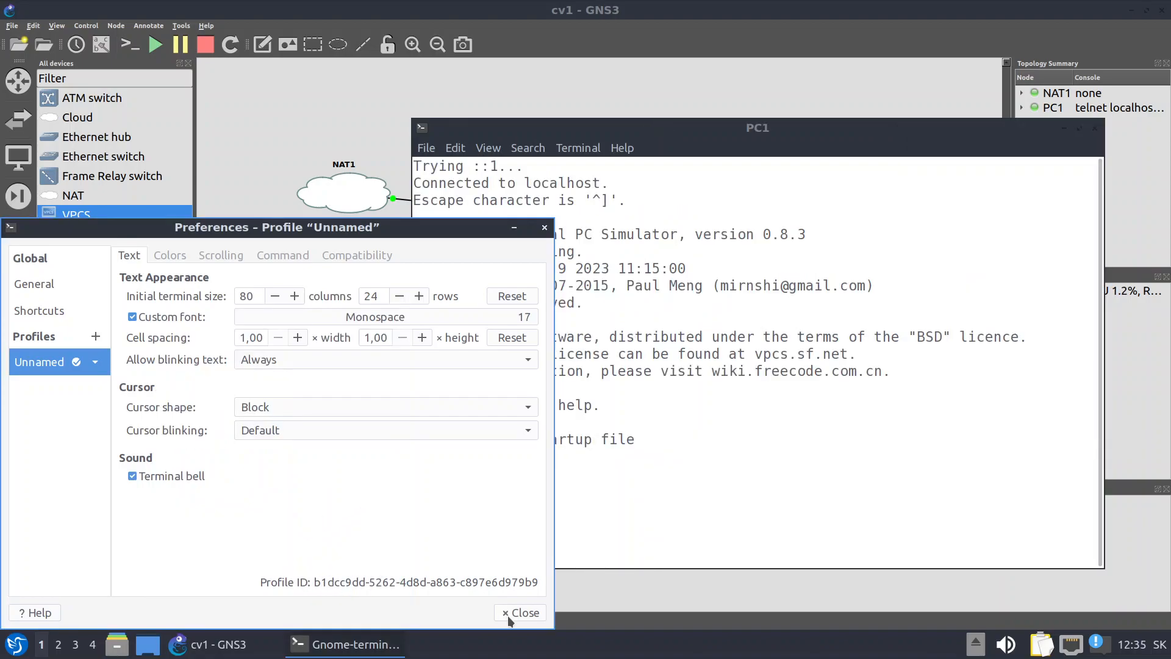
click(509, 612)
drag(605, 125, 620, 51)
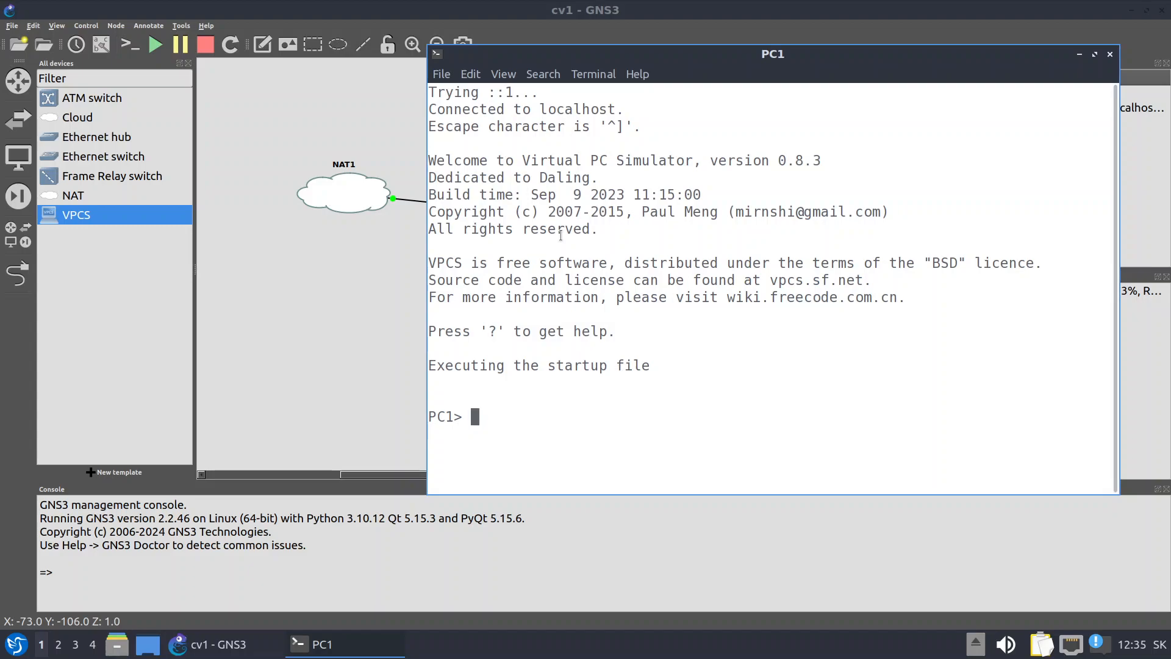
List the VPCS commands, run dhcp to get 192.168.122.205/24 via gateway 192.168.122.1, then close the console
text(?)
key(Return)
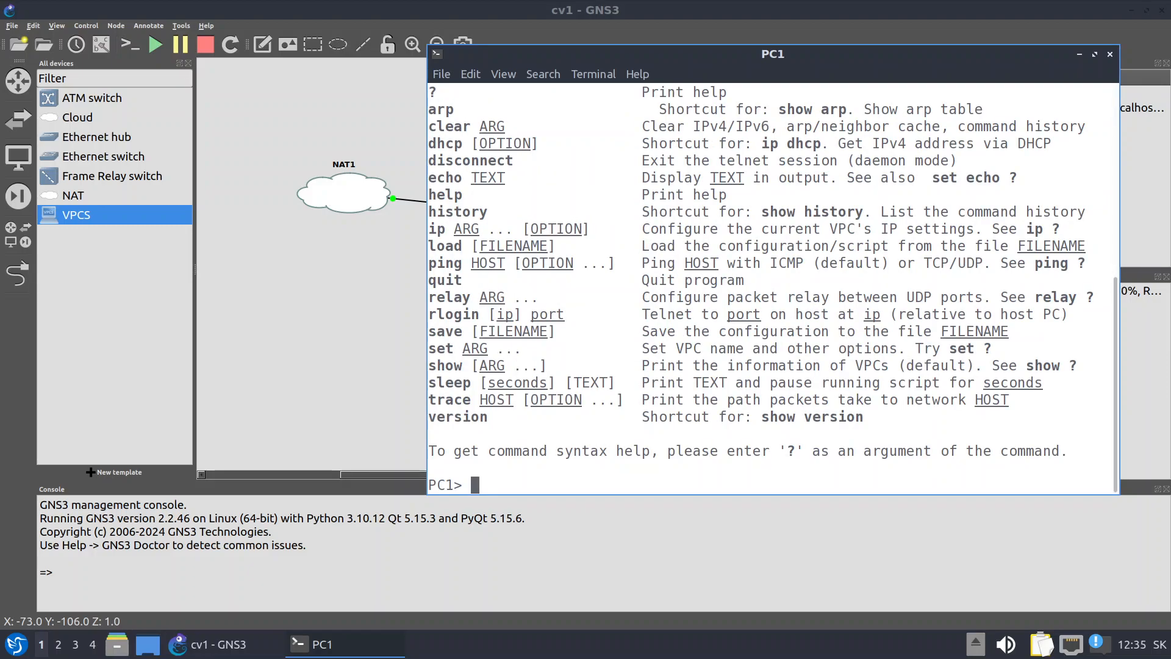
text(dhcp)
key(Return)
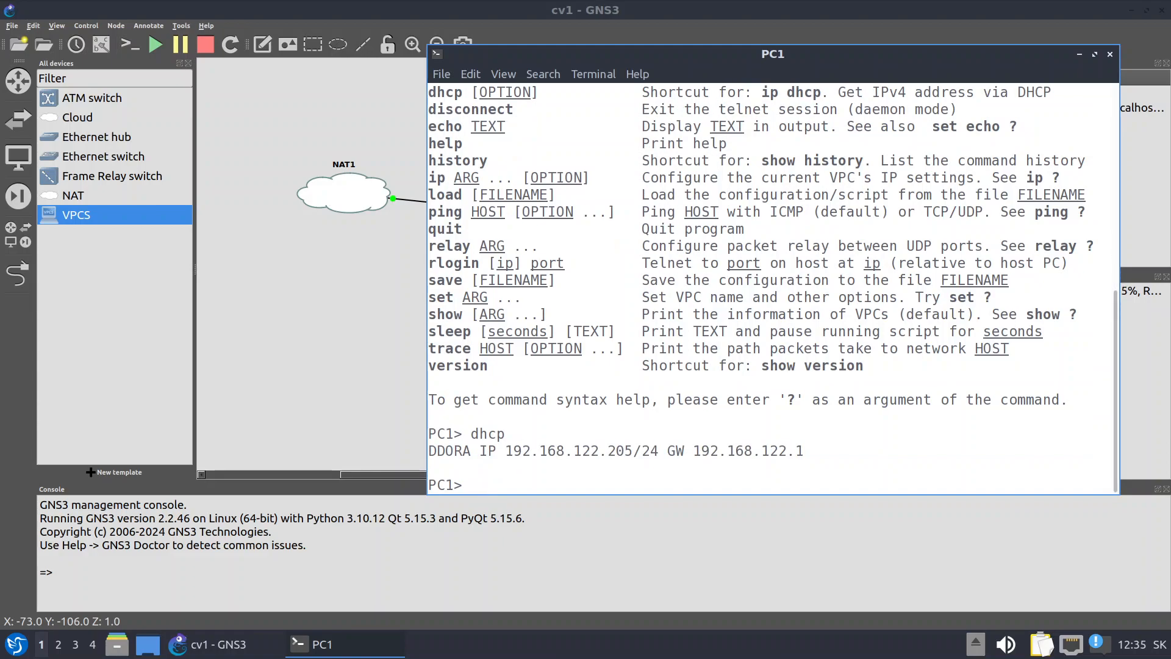
click(1110, 54)
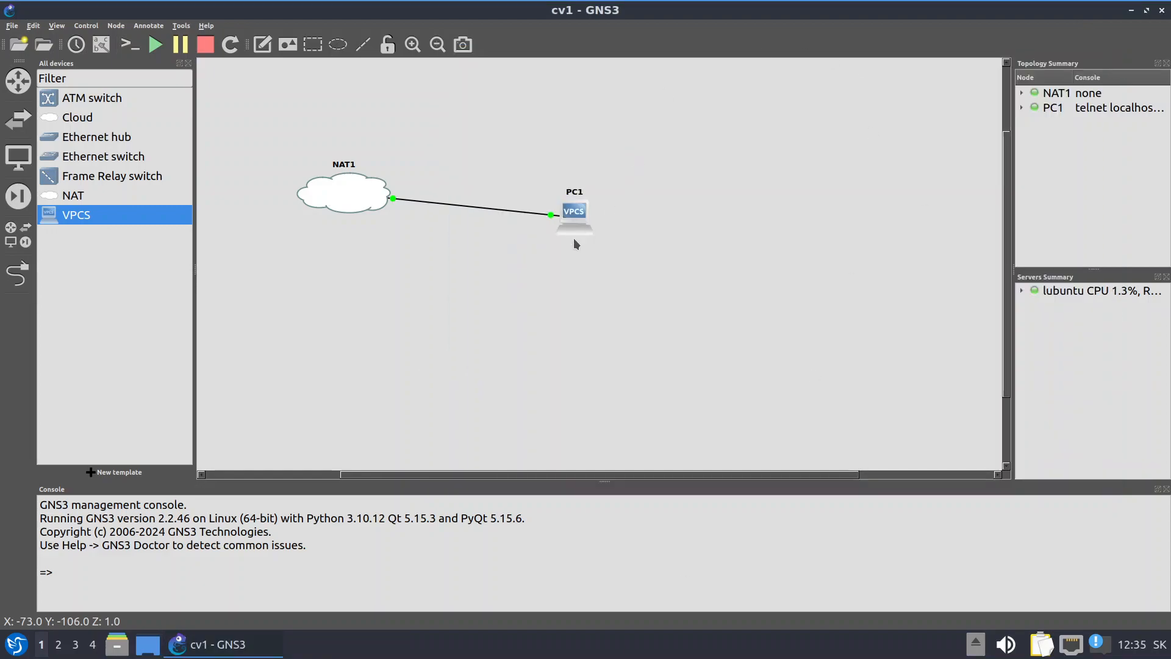
Nudge NAT1 slightly, then delete PC1 and its link, confirming the deletion
drag(344, 203, 342, 213)
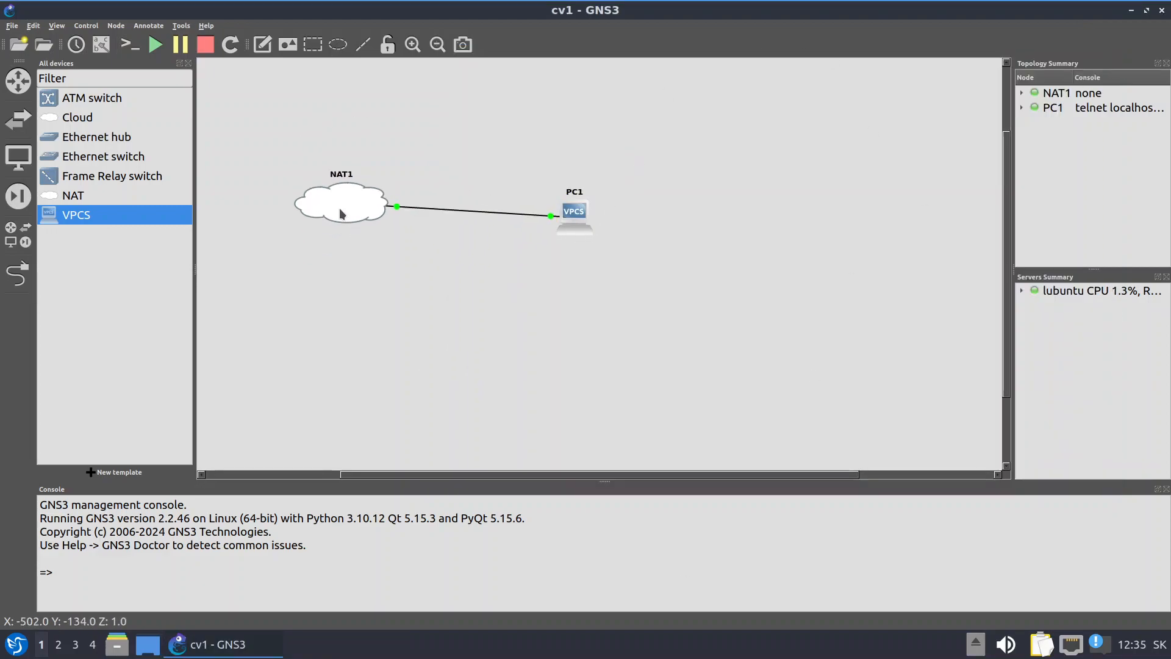
right_click(573, 213)
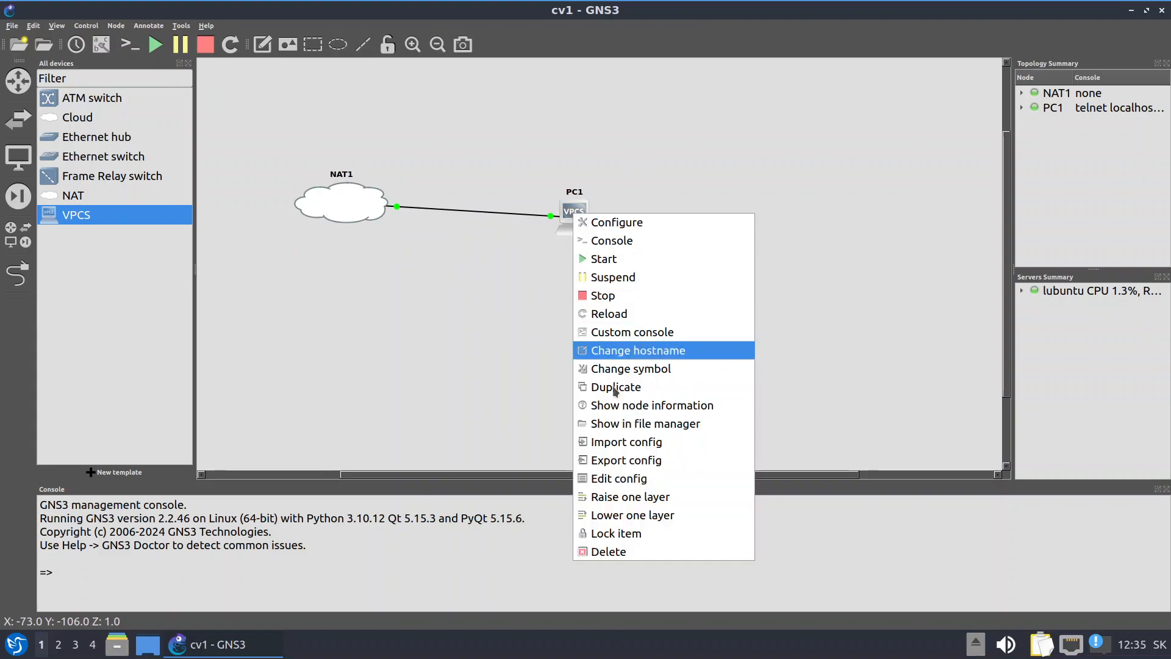
click(628, 553)
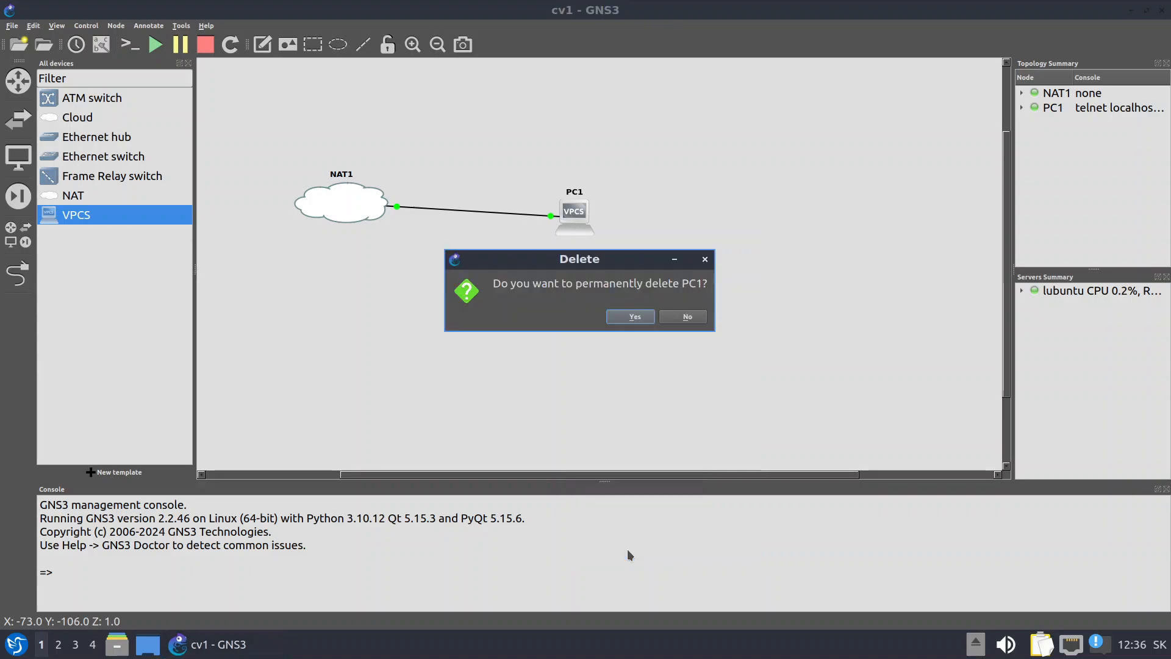
click(647, 319)
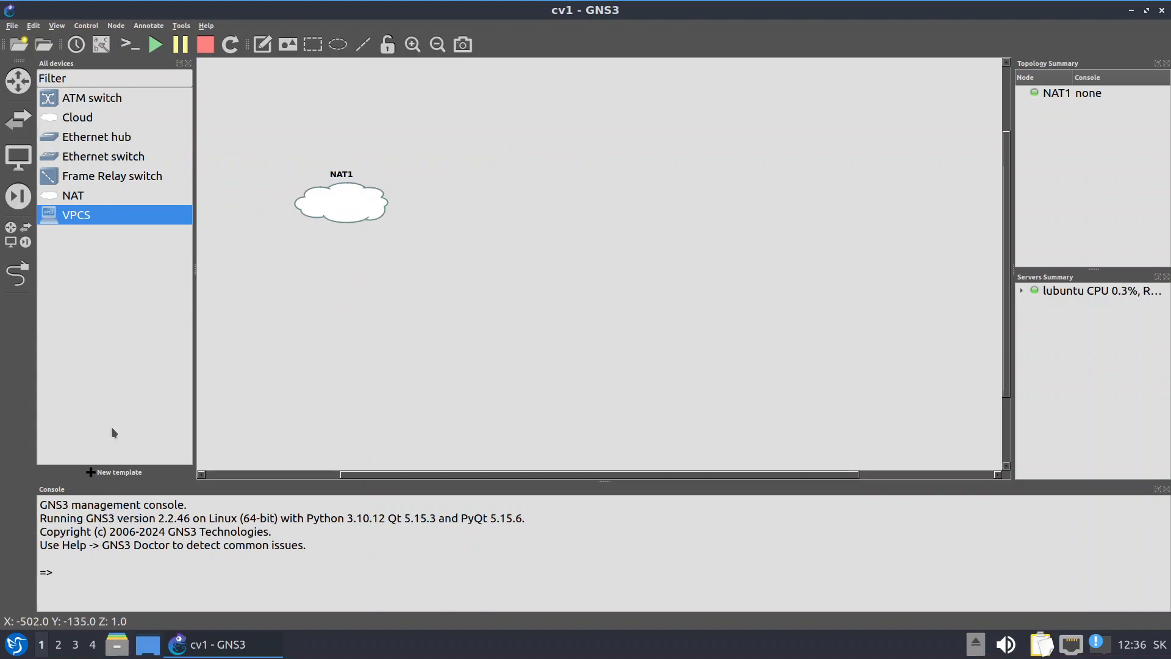
Begin a new template from a GNS3 server appliance and update the list from the online registry
click(90, 476)
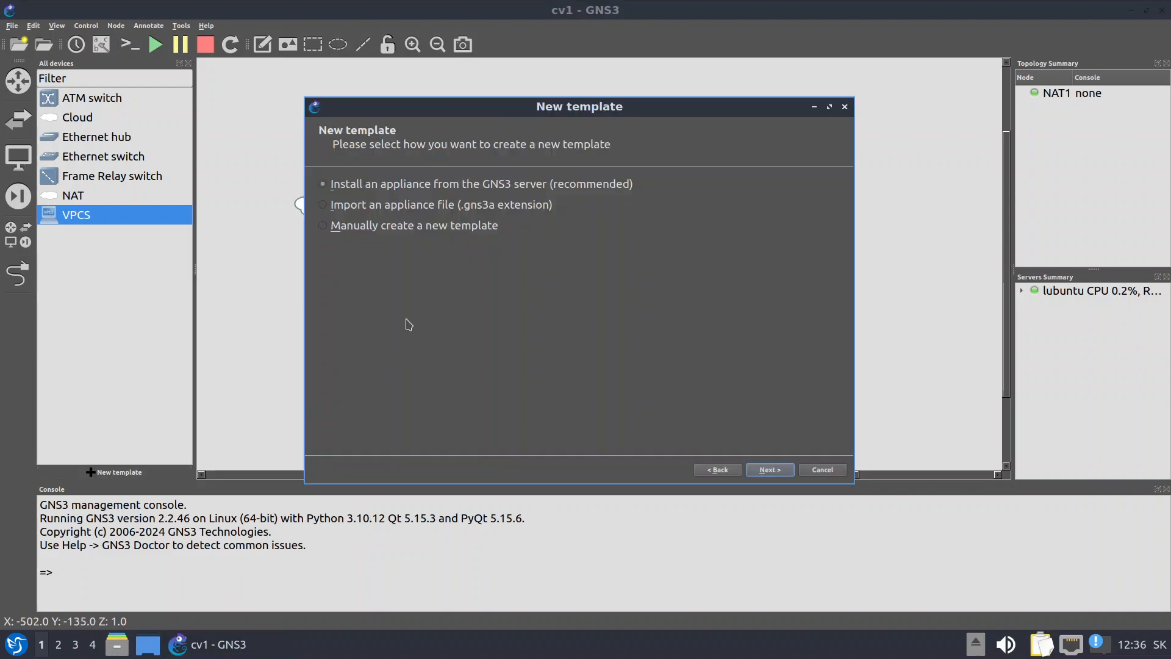
click(770, 471)
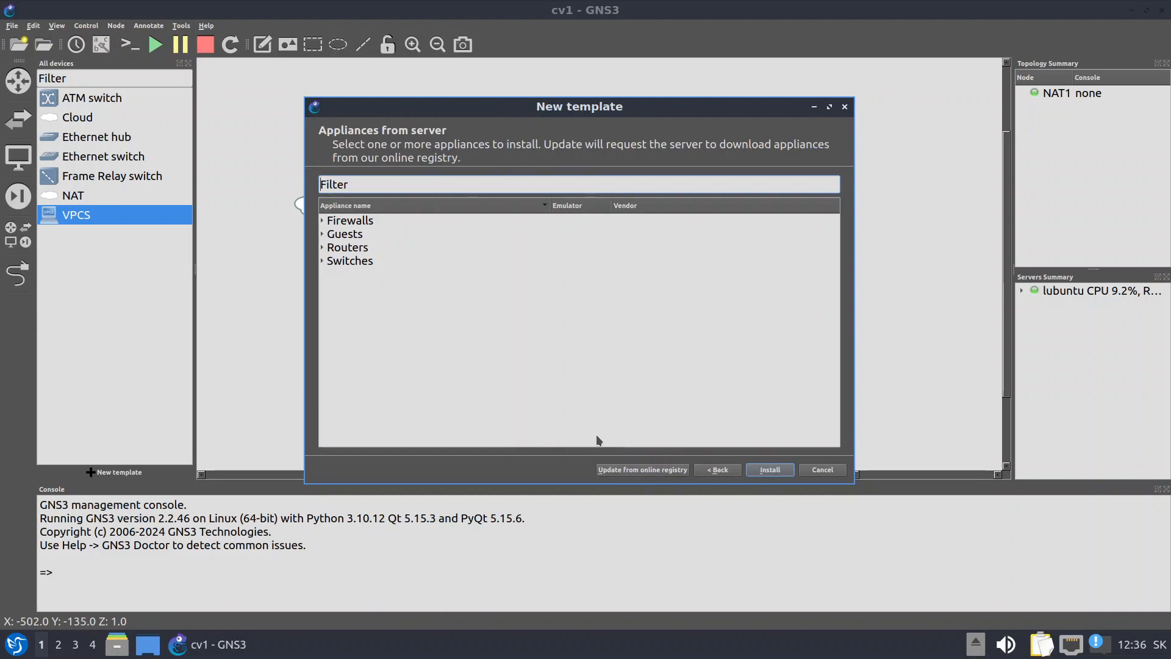
click(650, 470)
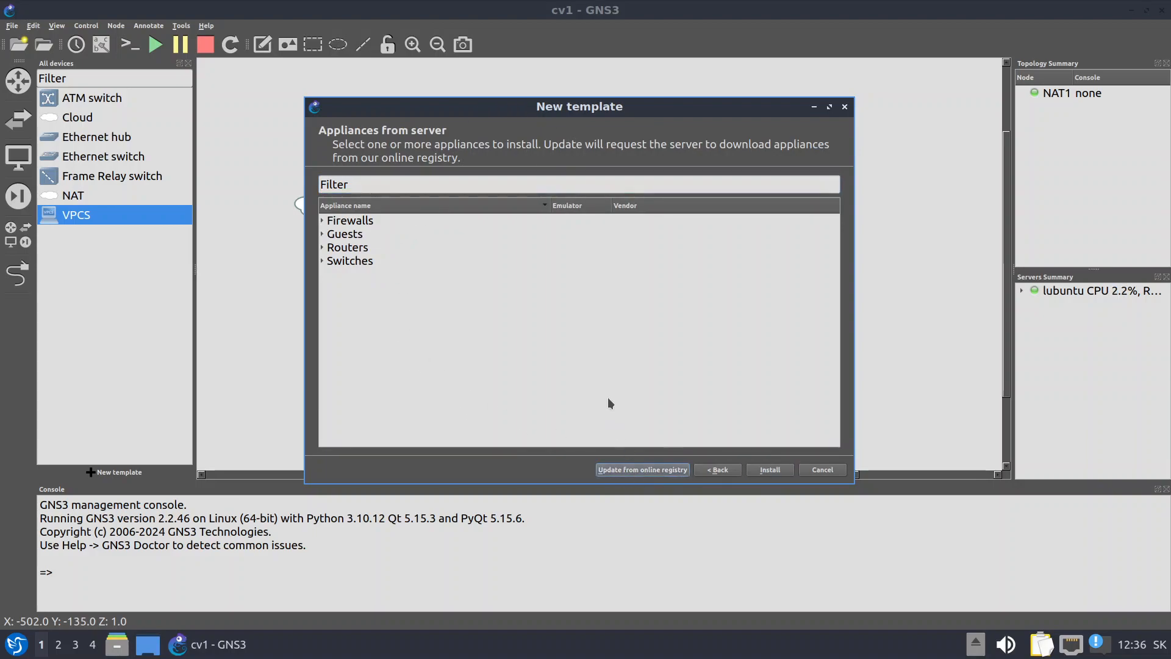
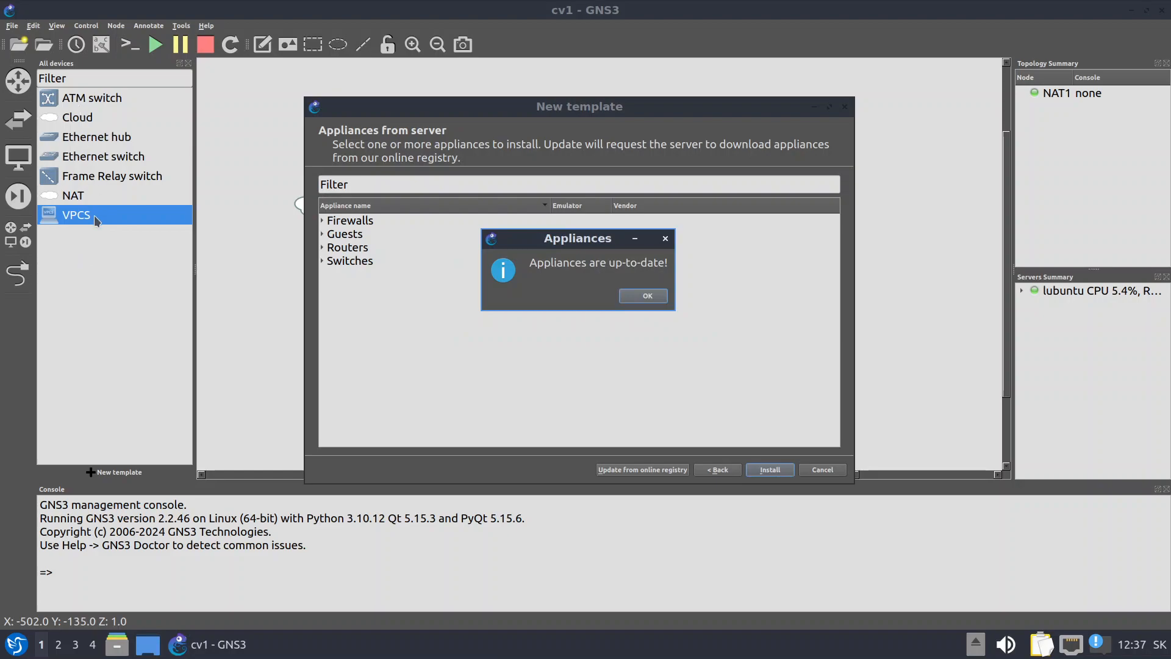
Dismiss the up-to-date notice and start installing Alpine Linux Virt from Guests, past the server page
click(651, 299)
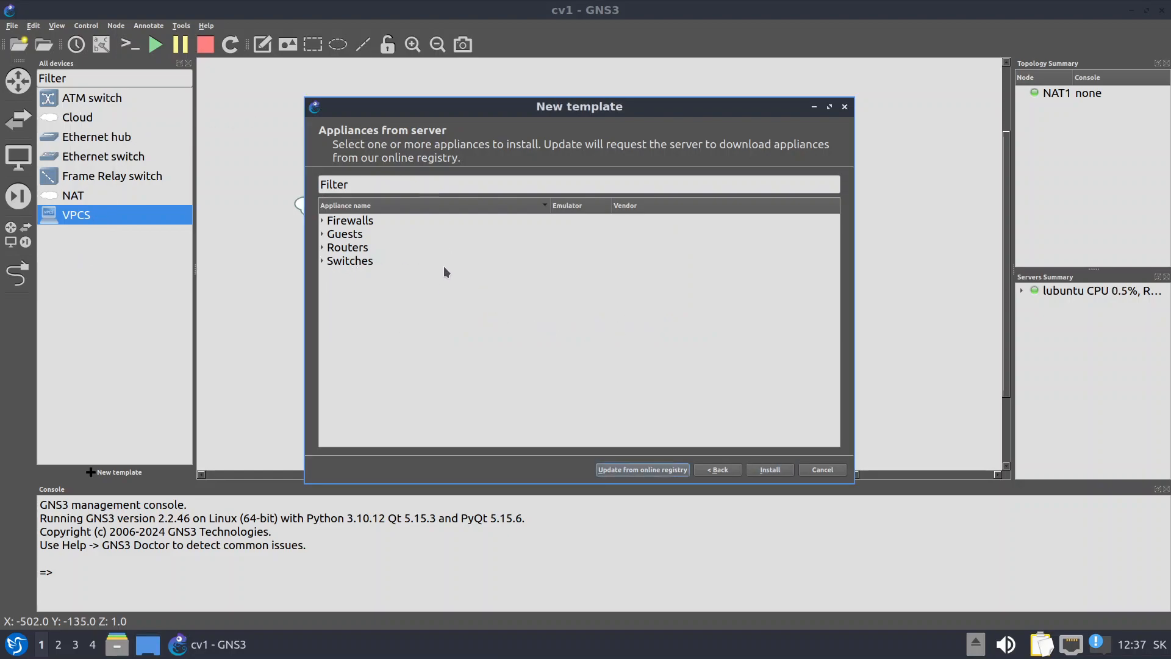
click(323, 234)
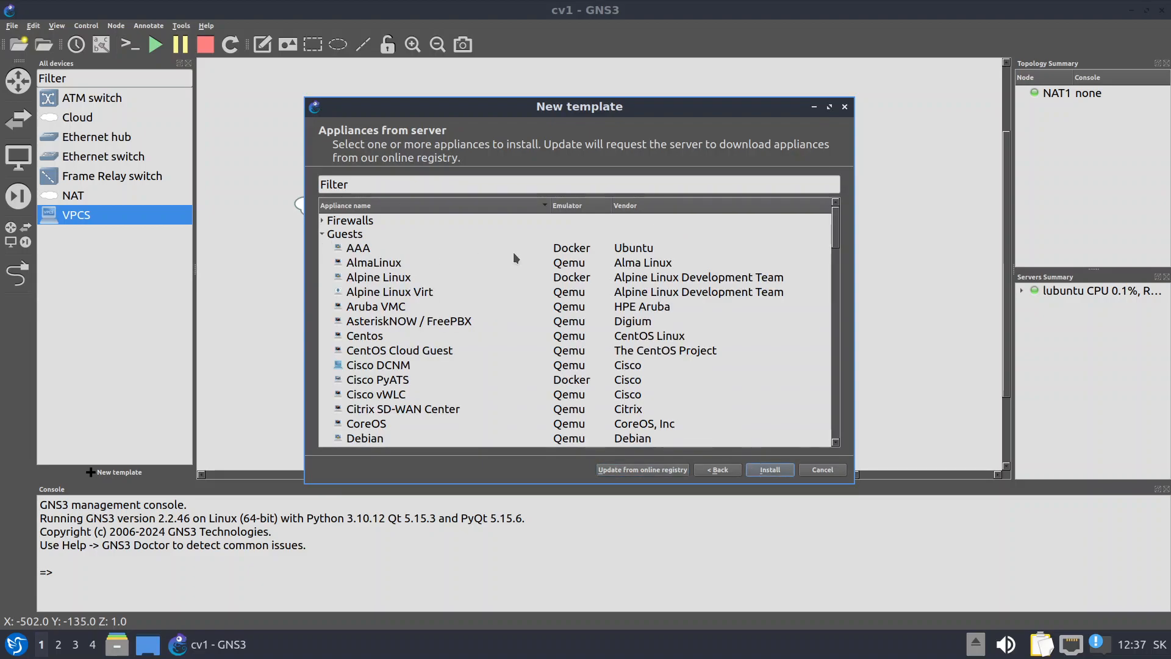
click(379, 297)
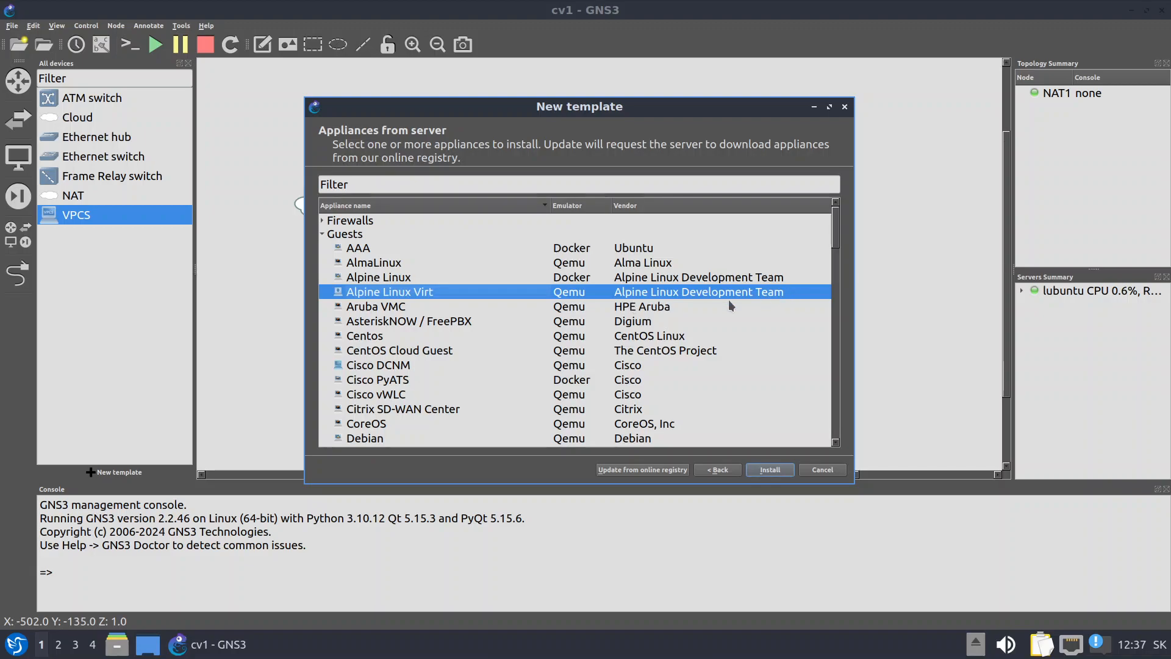
click(771, 470)
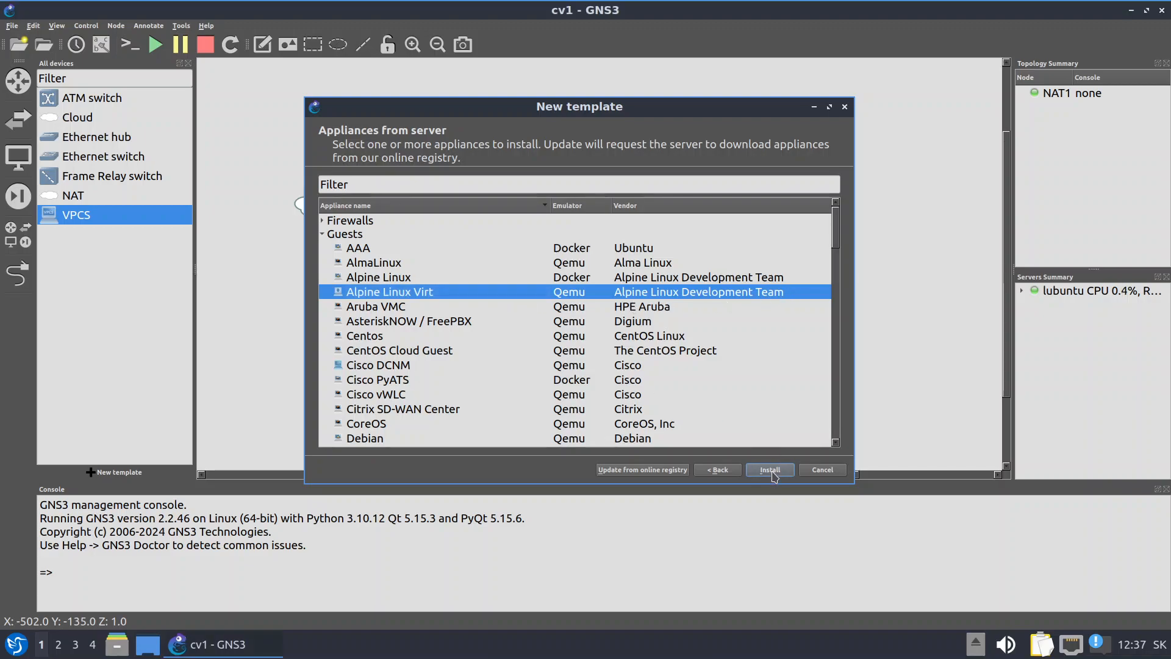
click(720, 419)
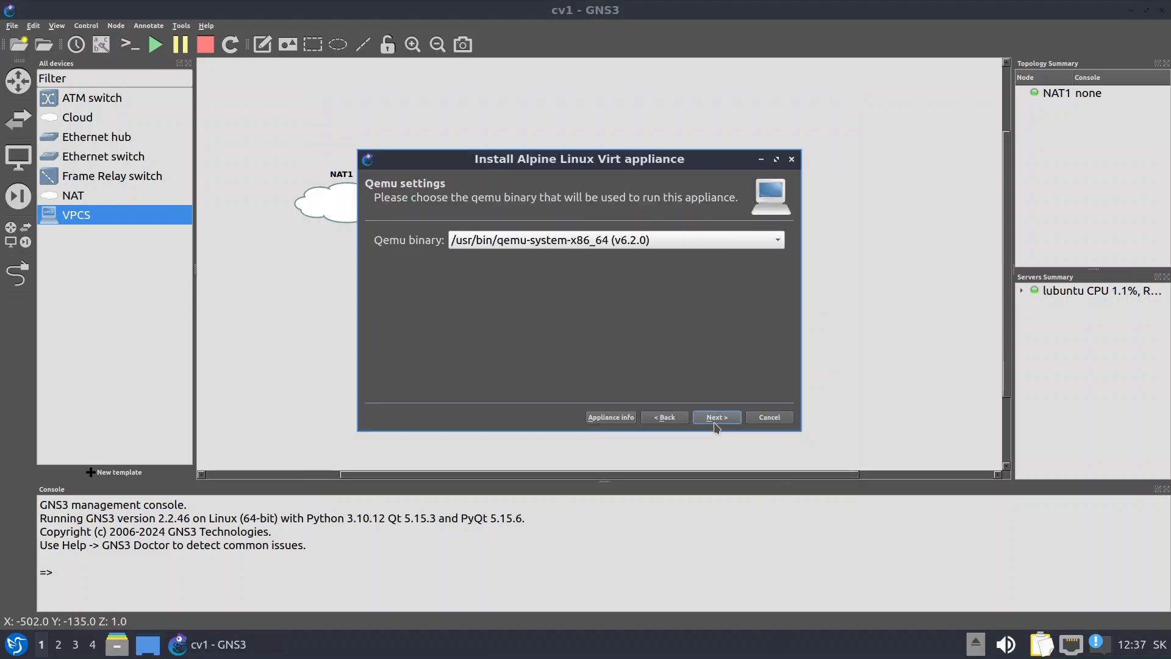
On the Required files page, request a download of the missing alpine-virt-3.18.4.qcow2 image
click(723, 419)
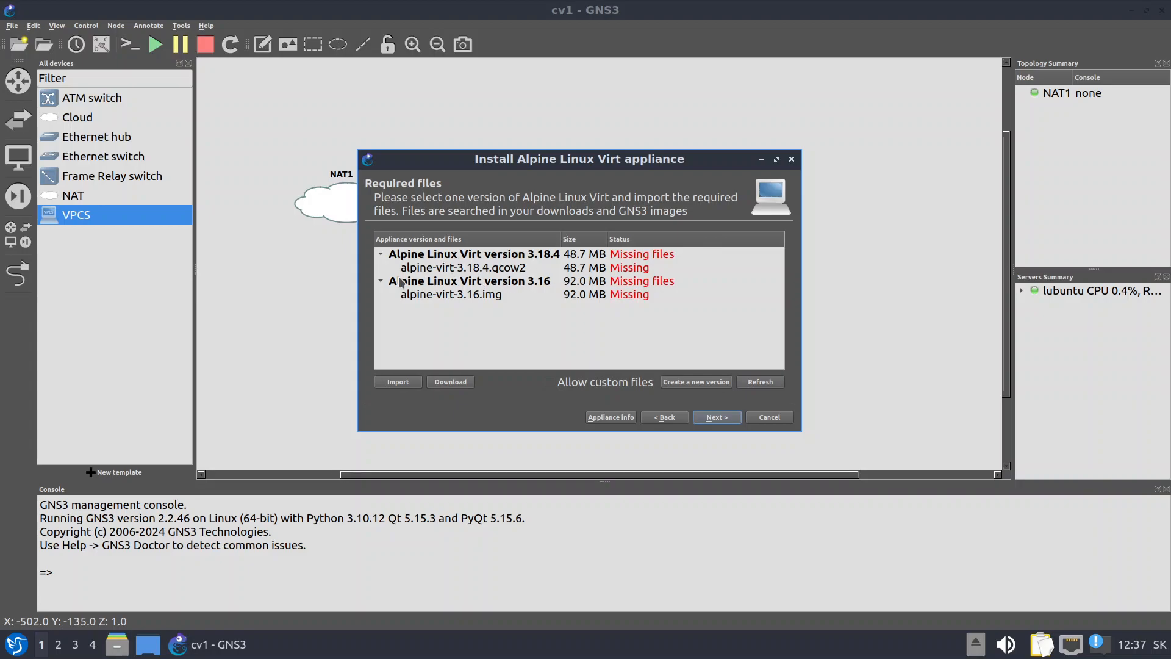
click(458, 269)
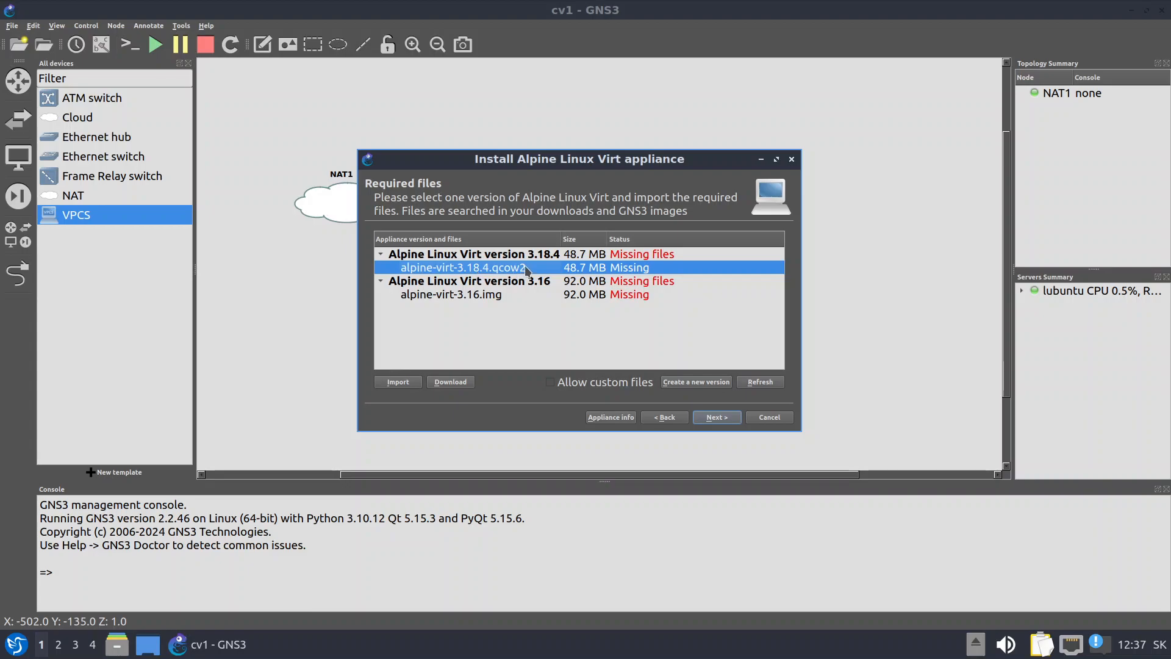
click(453, 389)
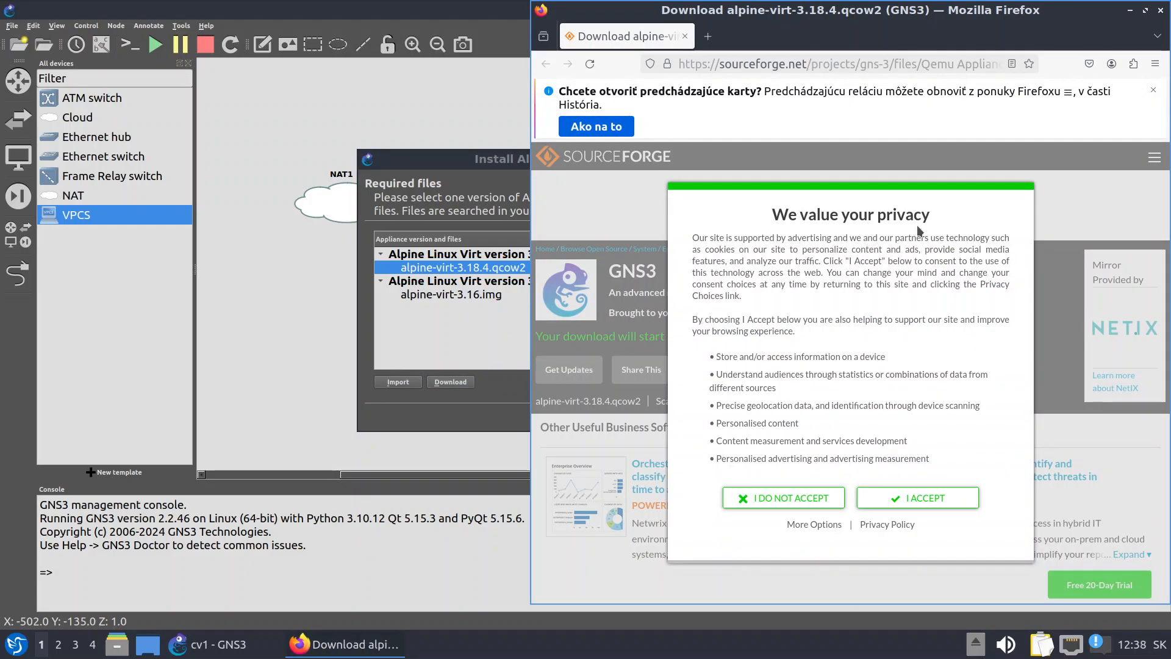
Accept SourceForge cookies, let alpine-virt-3.18.4.qcow2 (48.7 MB) download into Stiahnuté, then return to GNS3
click(924, 505)
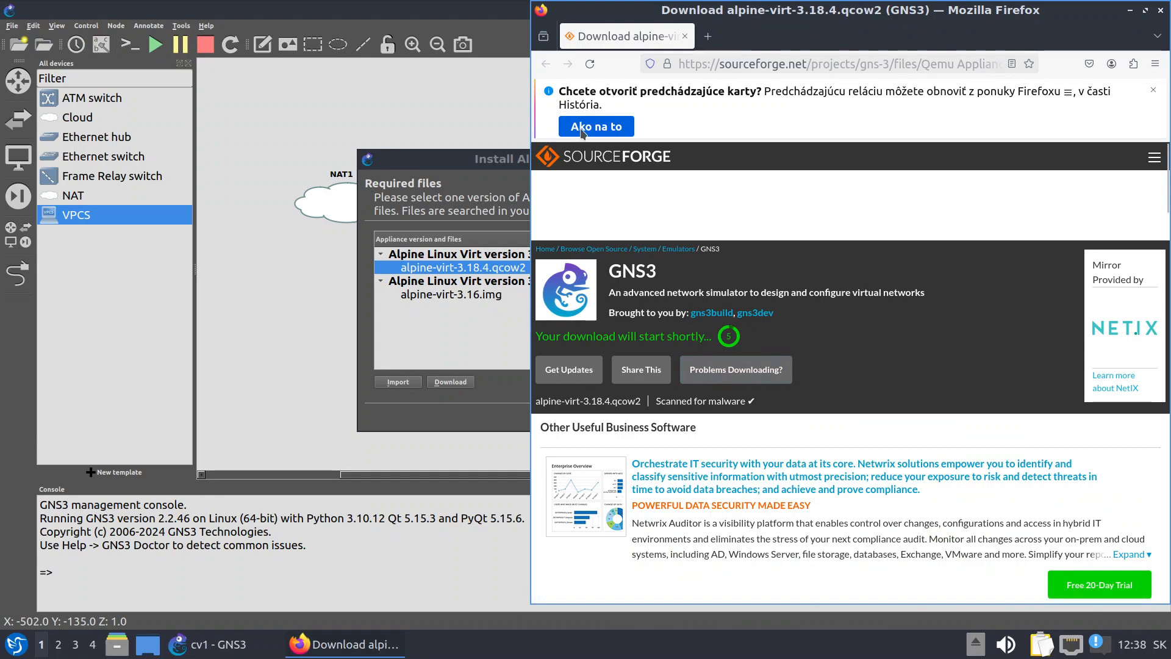
click(1152, 90)
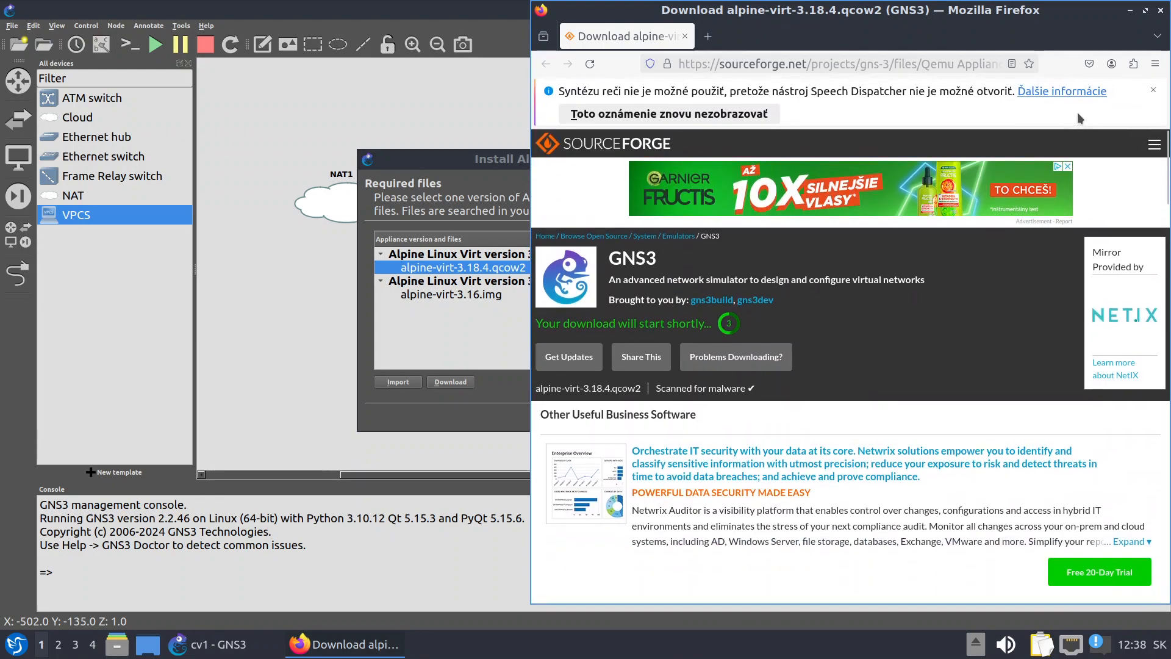
click(1152, 91)
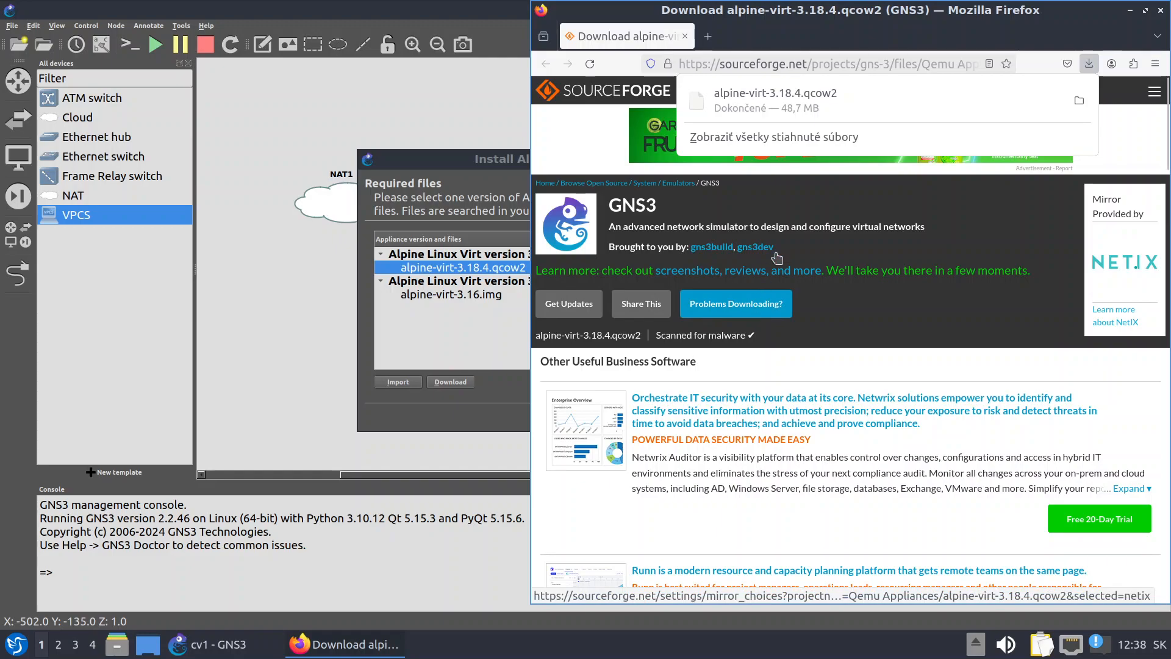
click(775, 308)
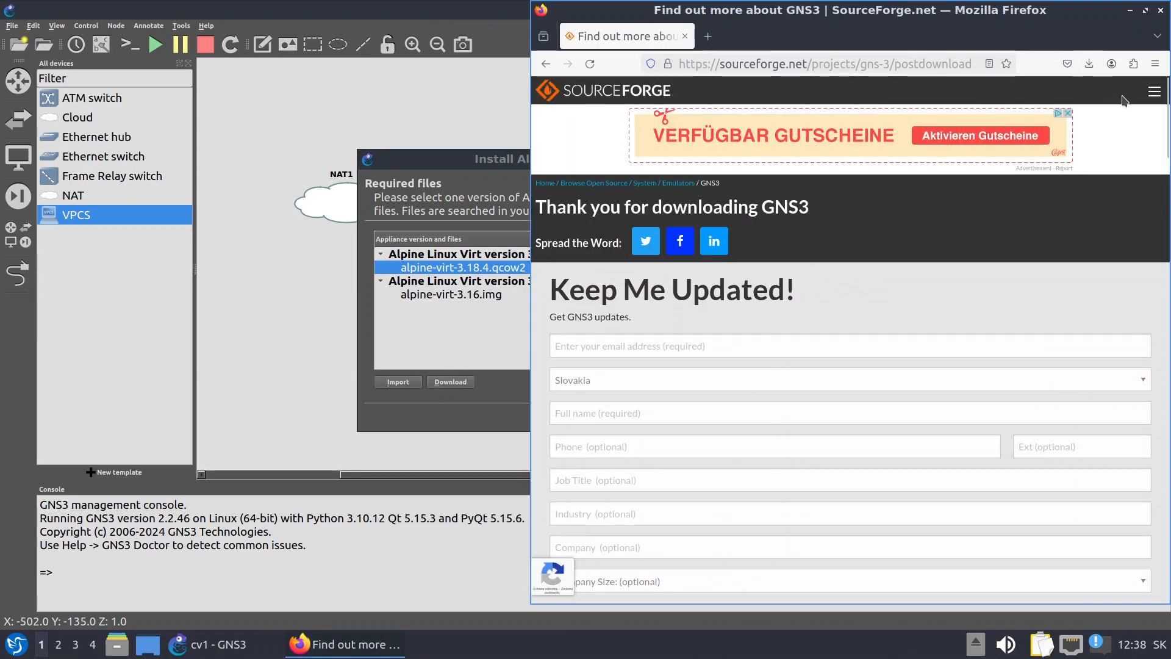
click(1086, 70)
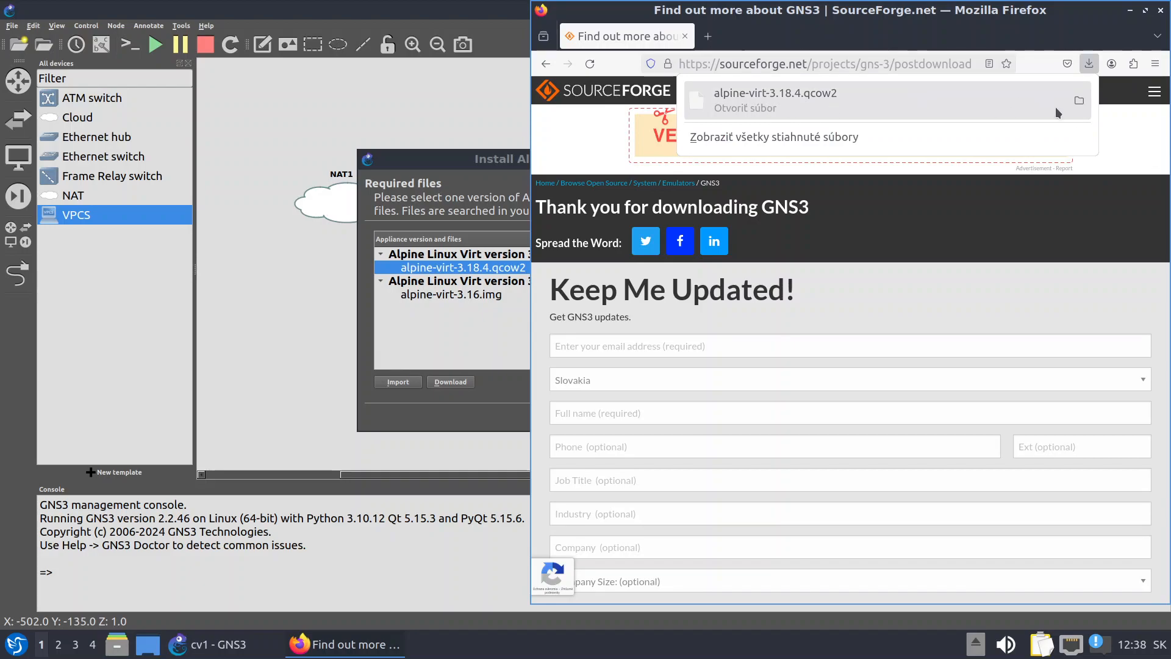
click(1079, 102)
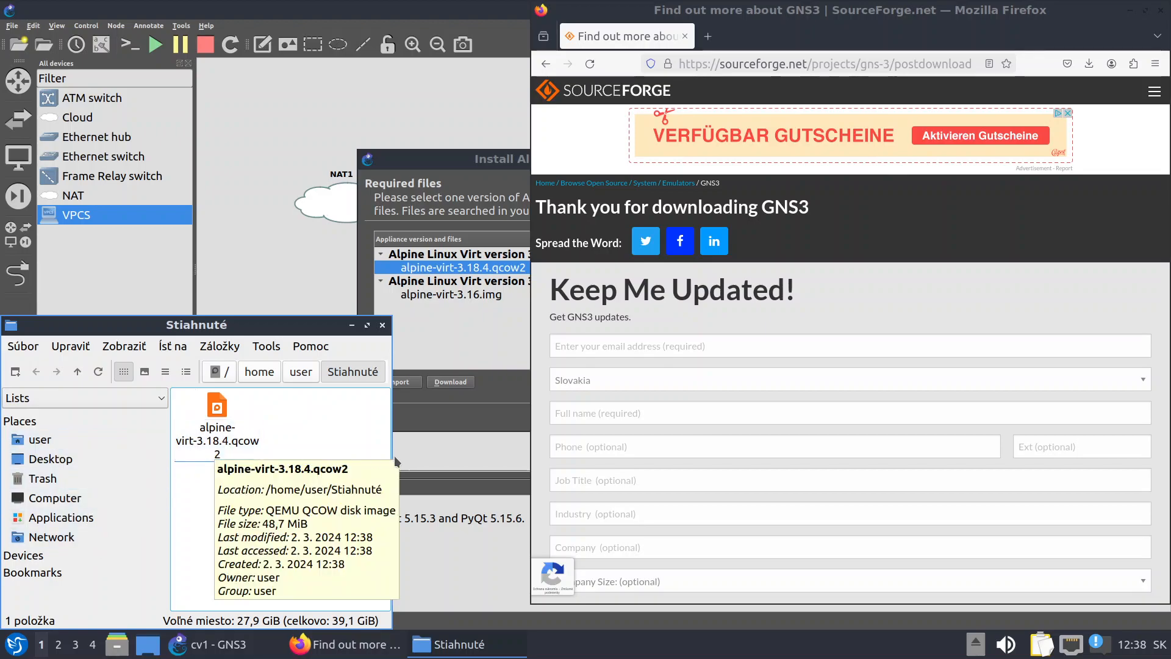
click(404, 372)
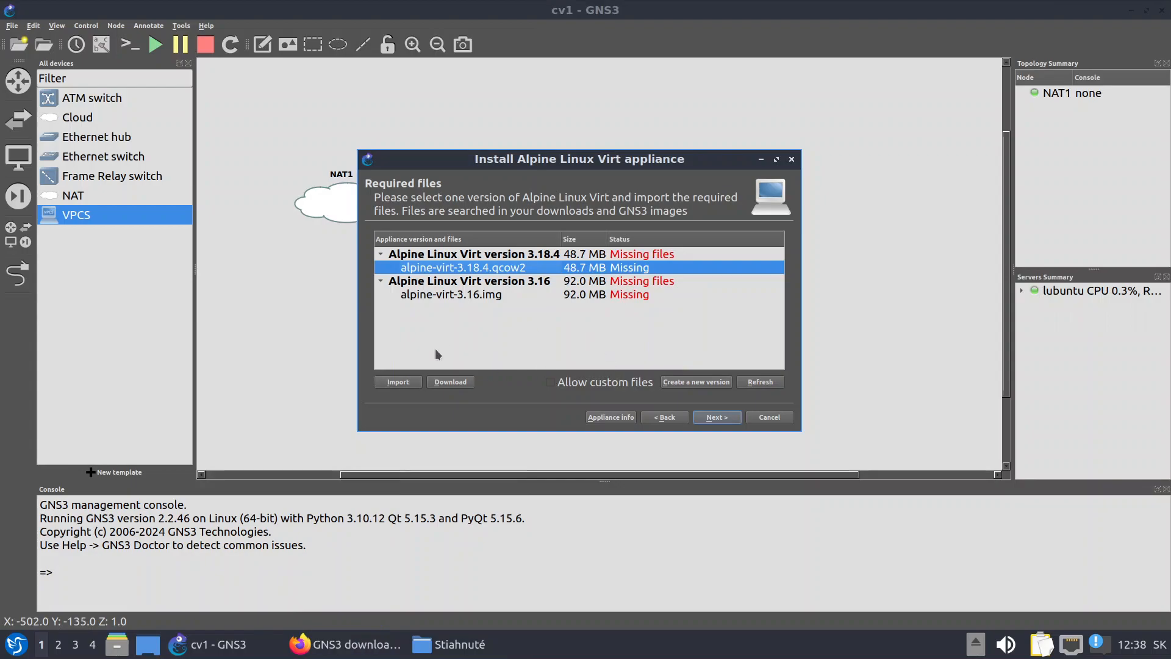
Import alpine-virt-3.18.4.qcow2 from the Stiahnuté folder into the installer
click(398, 384)
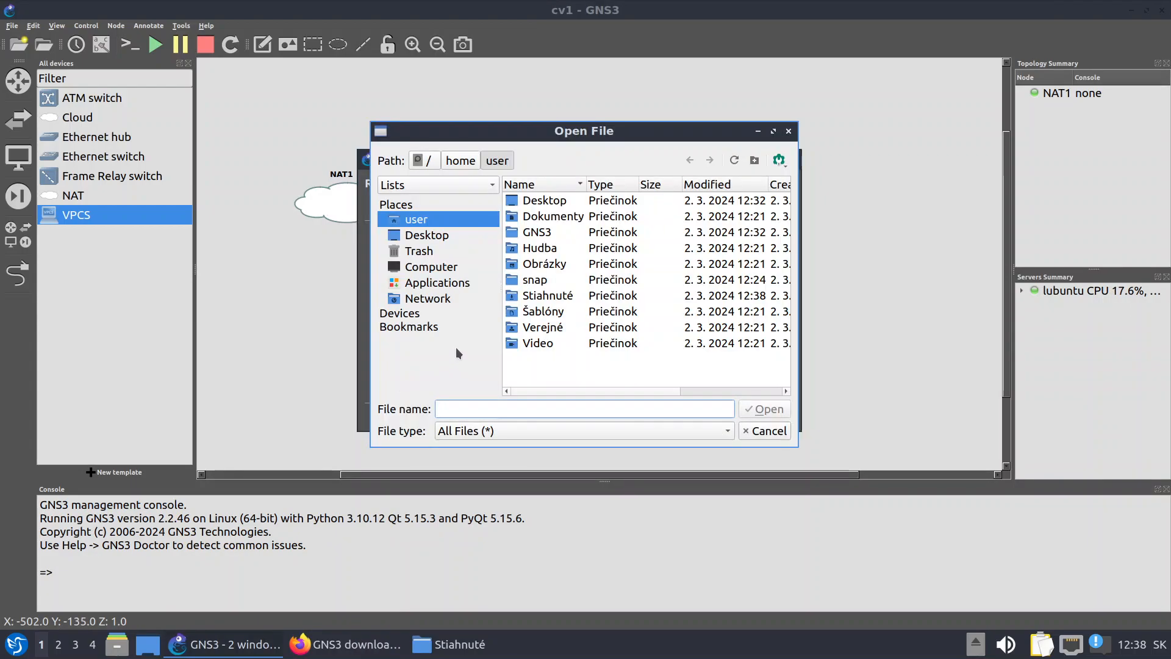
double_click(549, 296)
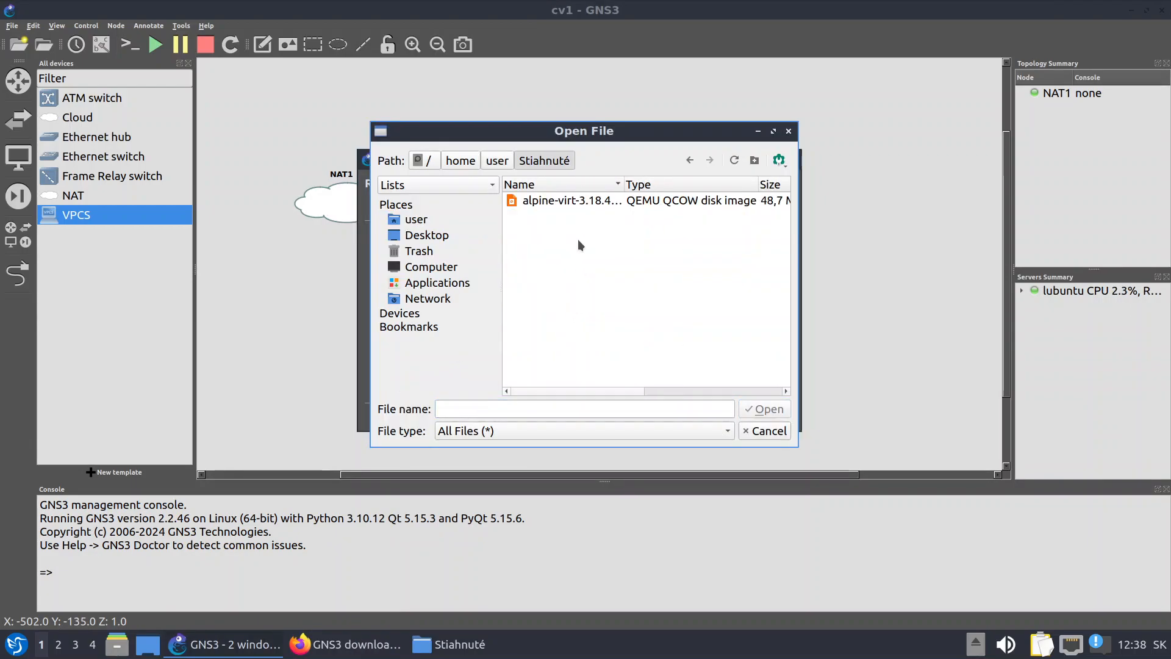
click(530, 200)
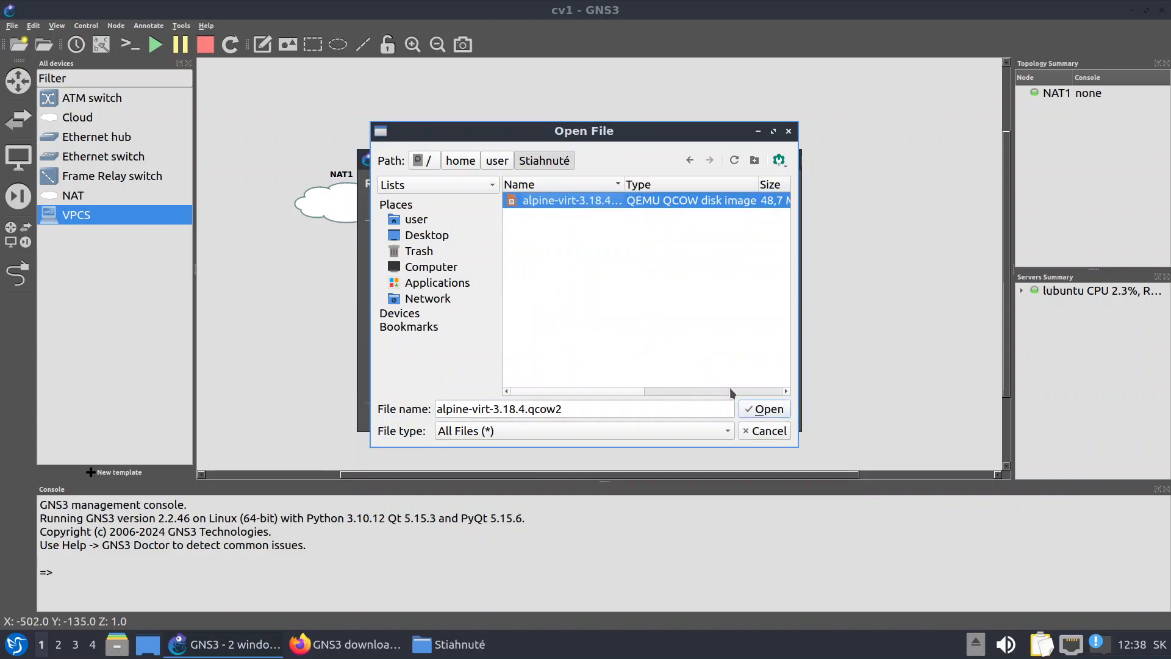
click(770, 409)
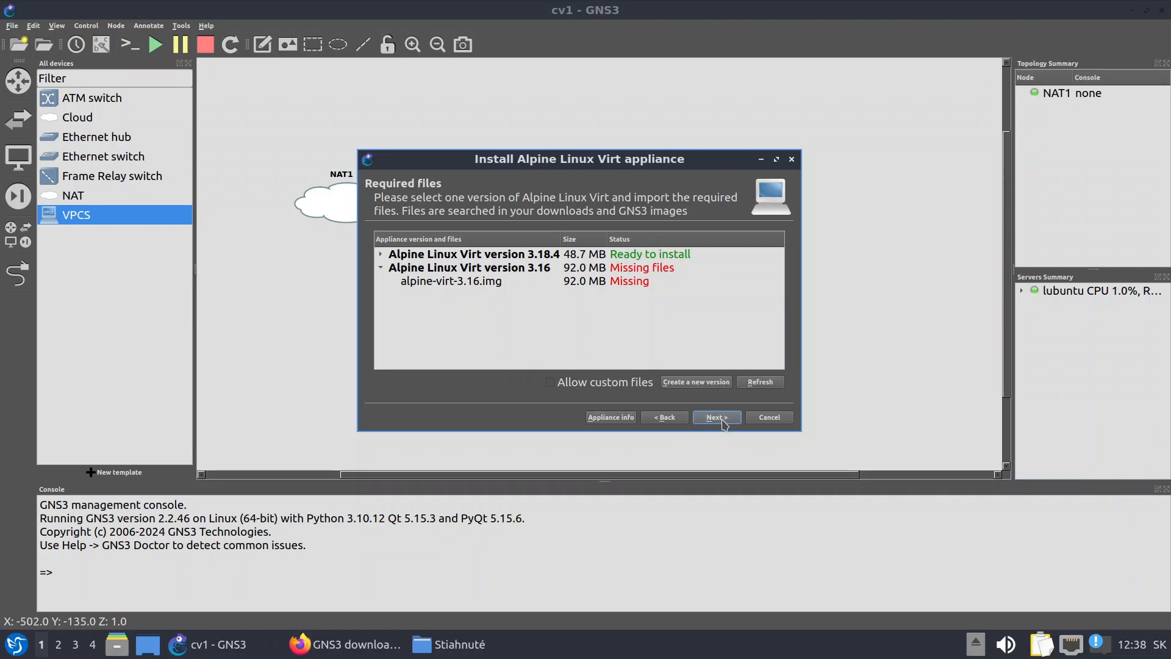
Install Alpine Linux Virt version 3.18.4 and acknowledge the new template
click(660, 258)
click(719, 418)
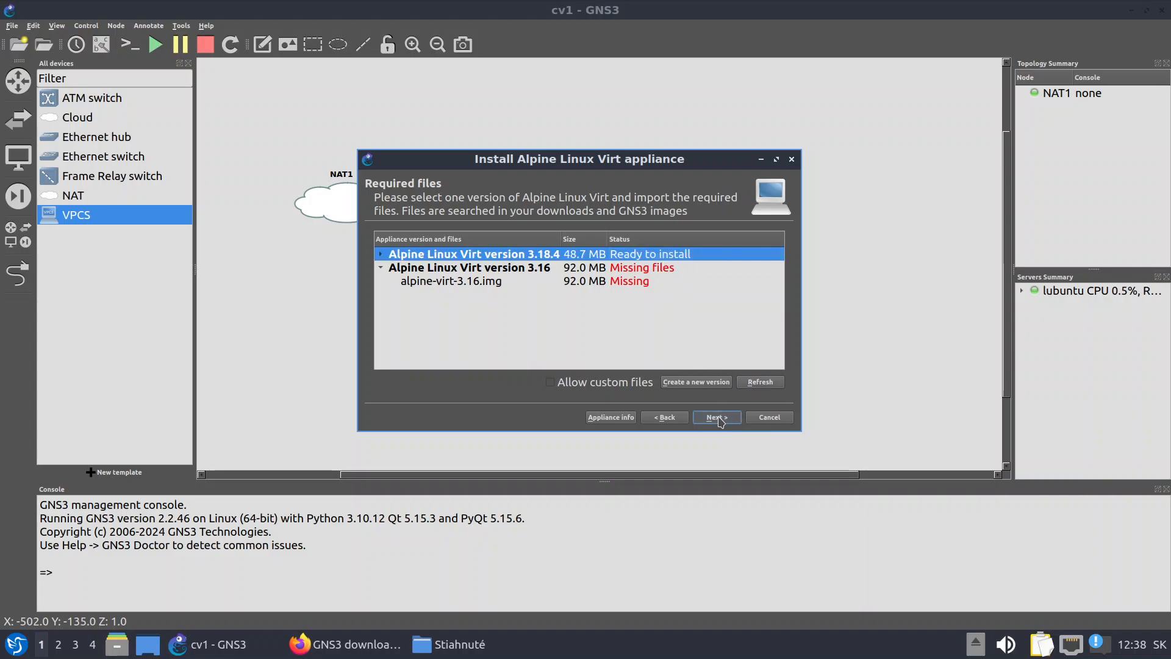
click(652, 298)
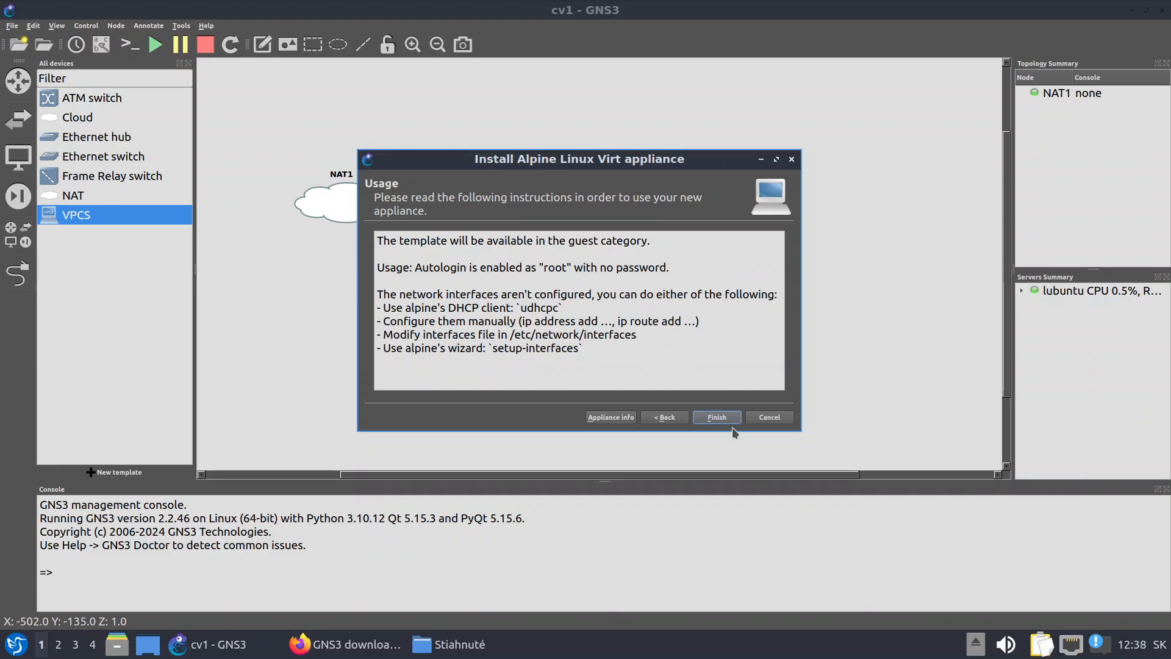
click(717, 417)
click(707, 329)
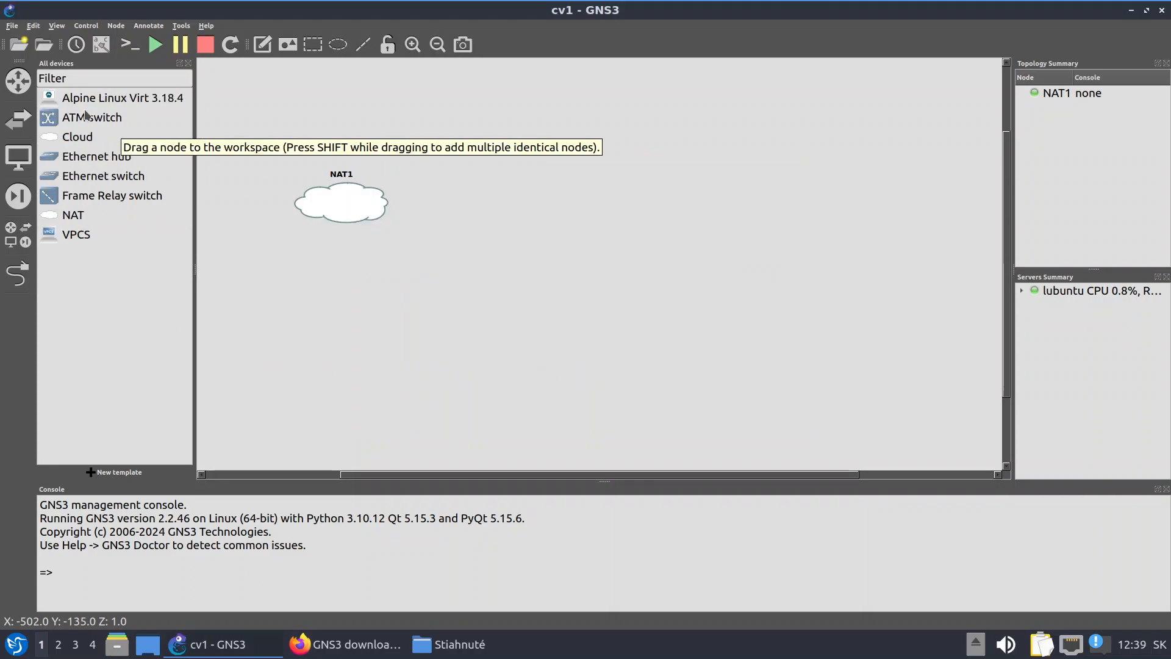
Place an Alpine Linux Virt node beside NAT1 and link NAT1's nat0 to its eth0
drag(116, 97, 525, 202)
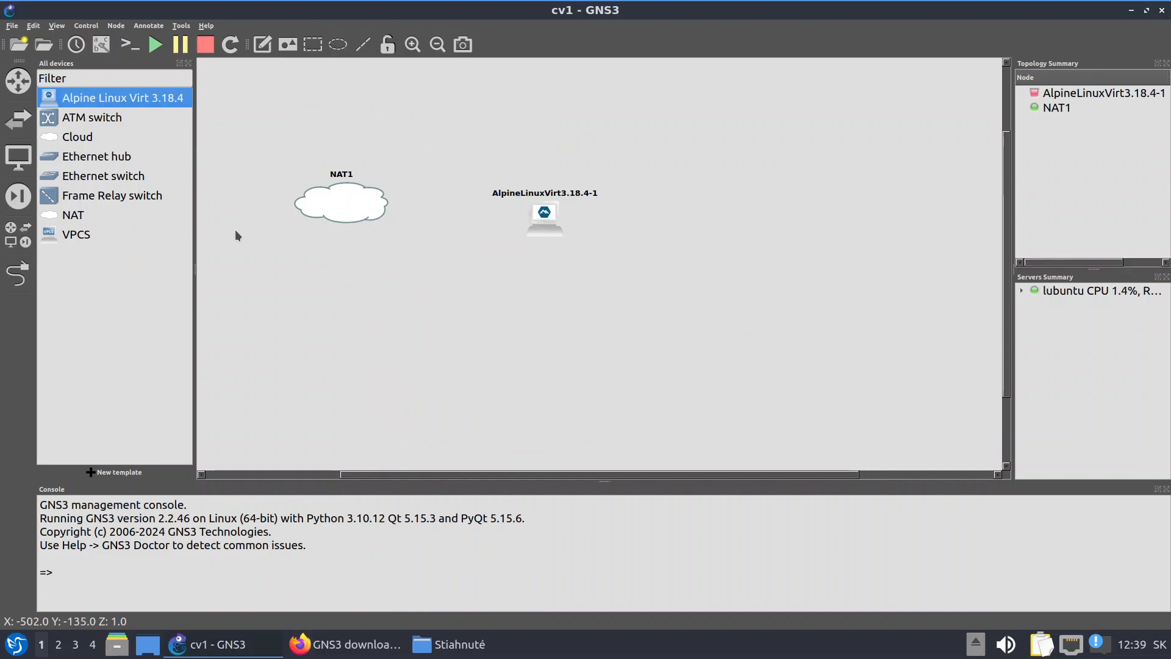
click(18, 275)
click(357, 202)
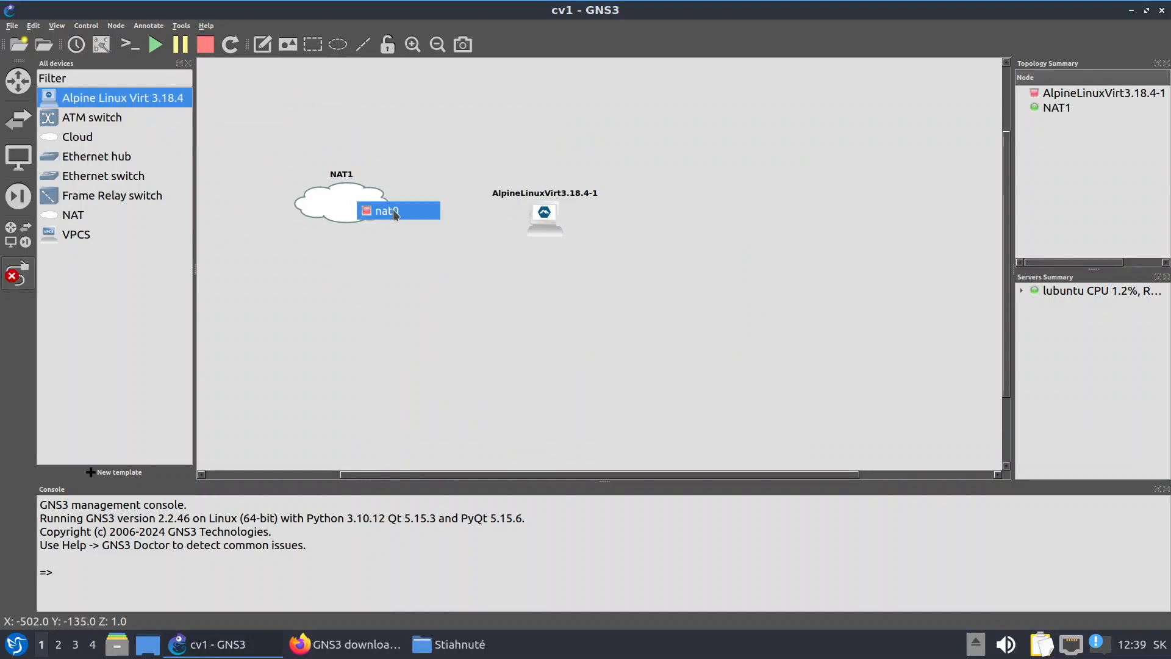
click(384, 212)
click(549, 221)
click(548, 219)
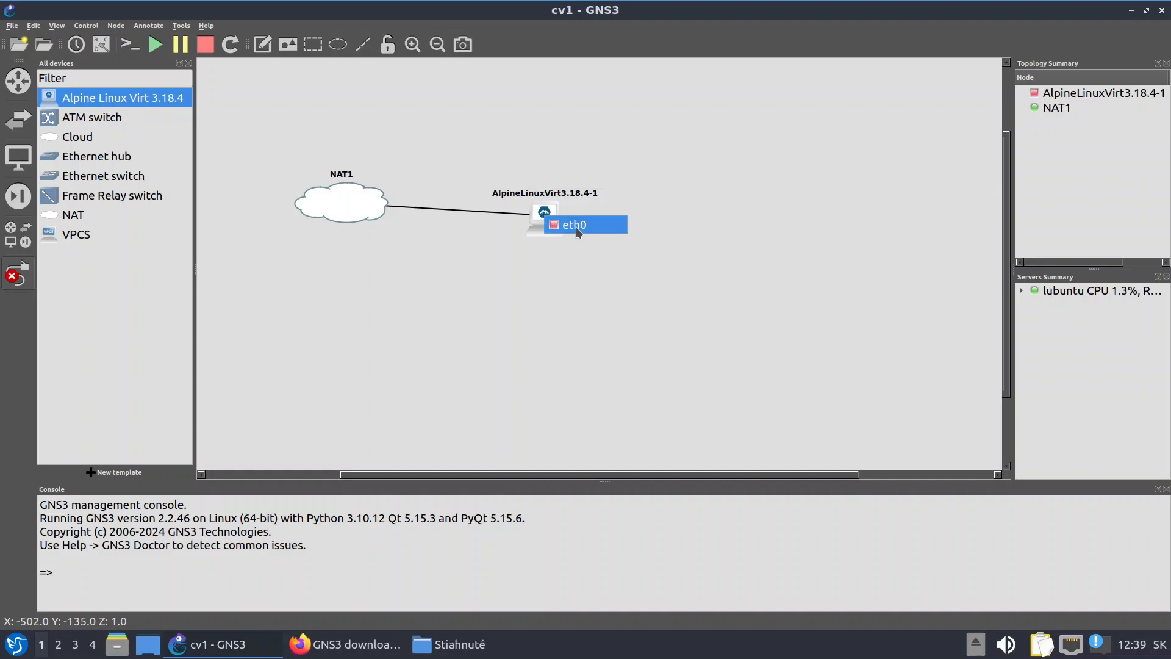
click(576, 226)
Start the AlpineLinuxVirt3.18.4-1 node and open its console
right_click(544, 222)
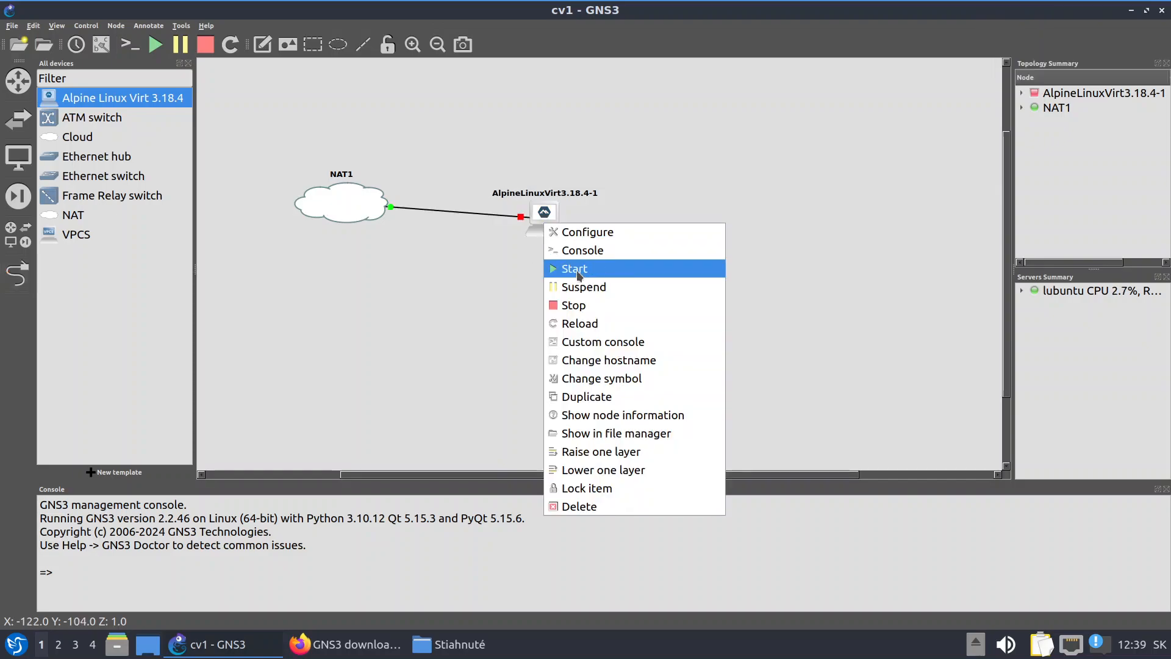
click(578, 274)
right_click(539, 215)
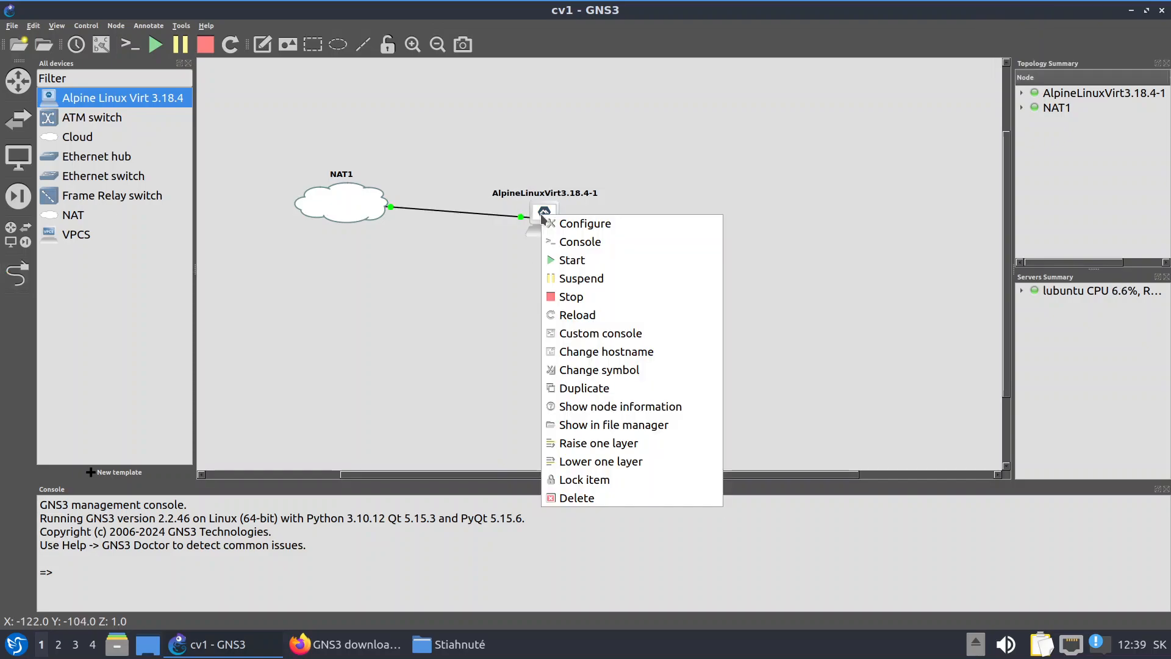
click(572, 239)
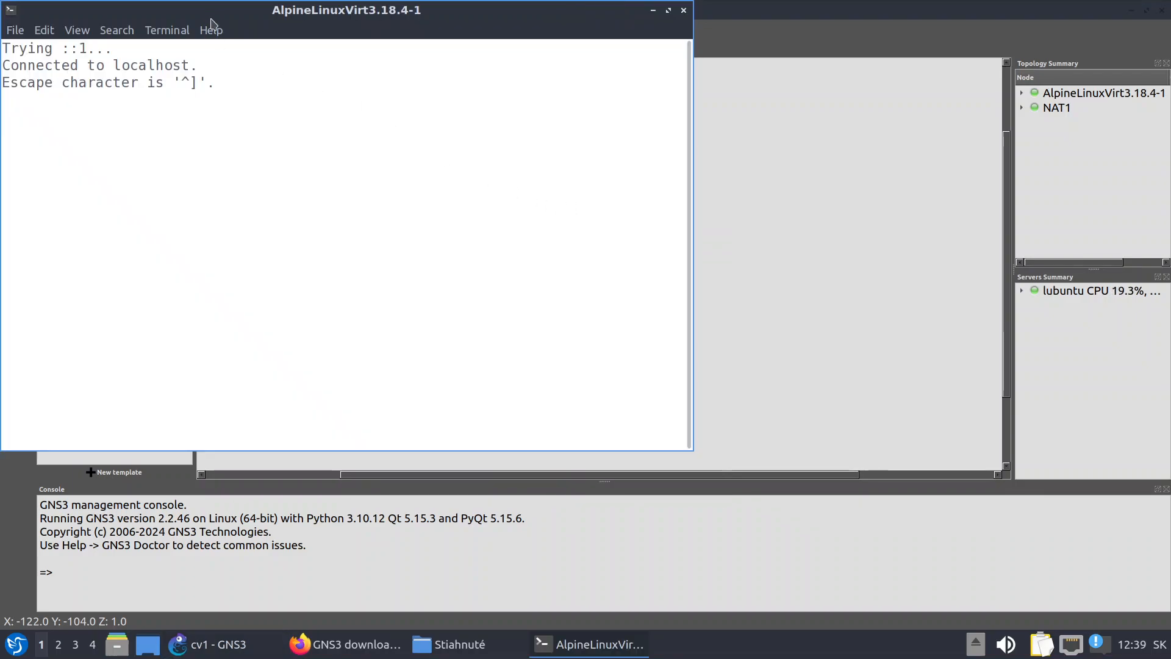
Run df -h on the Alpine console, showing /dev/vda1 at 185.0M with 36% used, then close it
drag(283, 17, 683, 113)
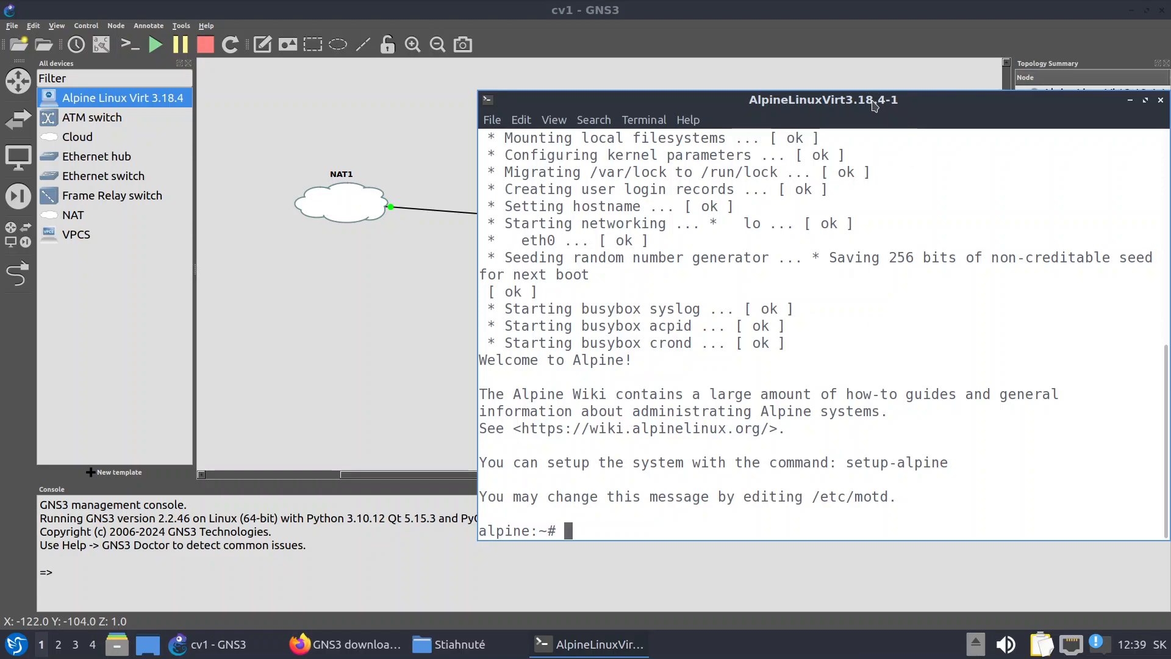
drag(870, 100, 643, 92)
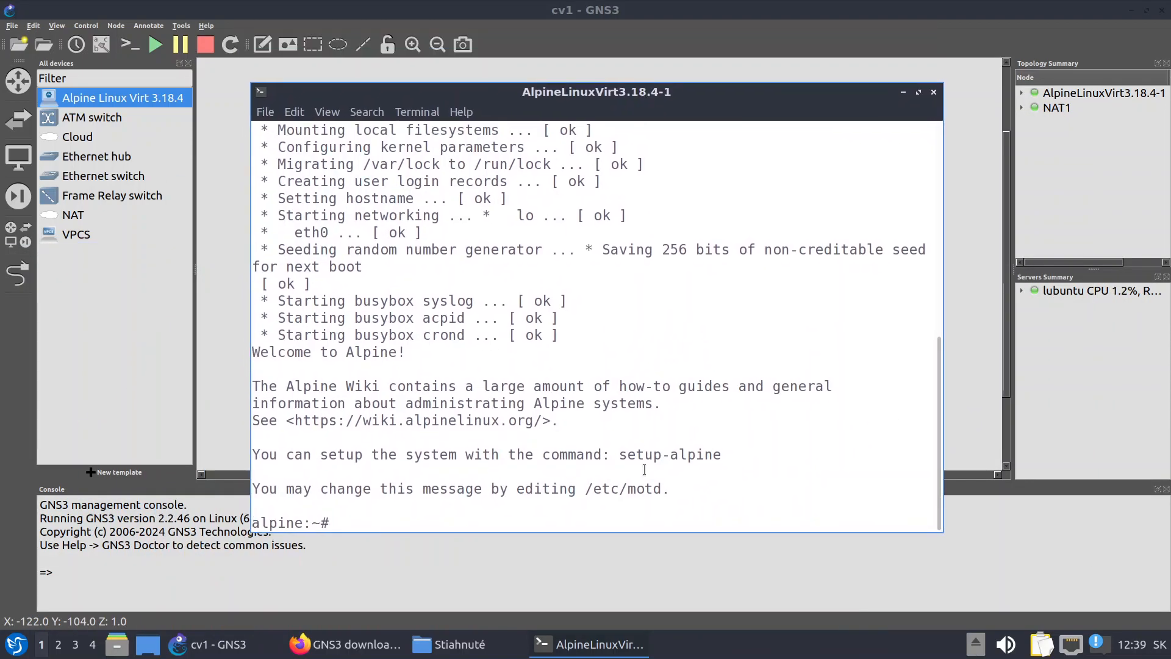
text(df -h)
key(Return)
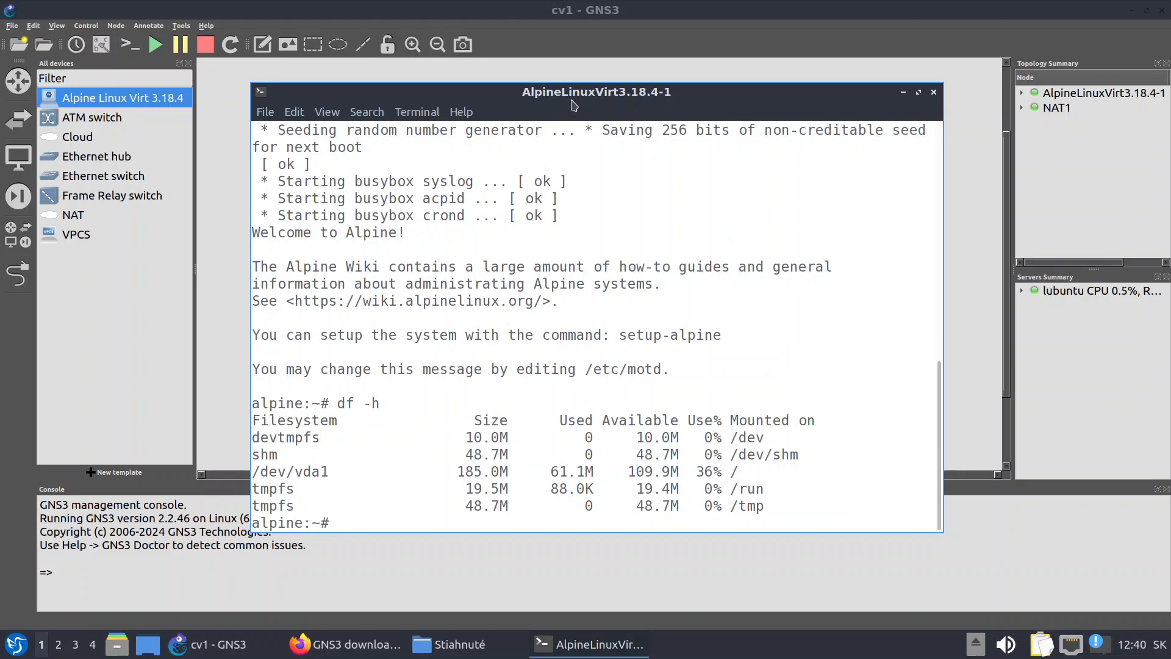
drag(574, 106, 568, 370)
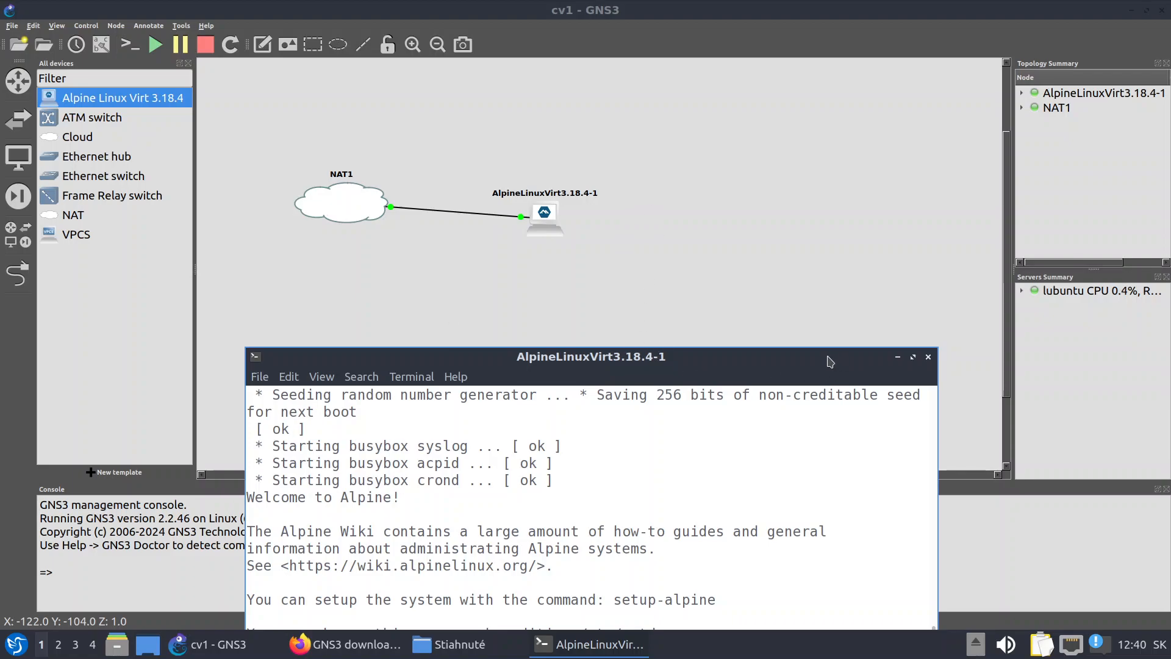
drag(832, 363, 840, 232)
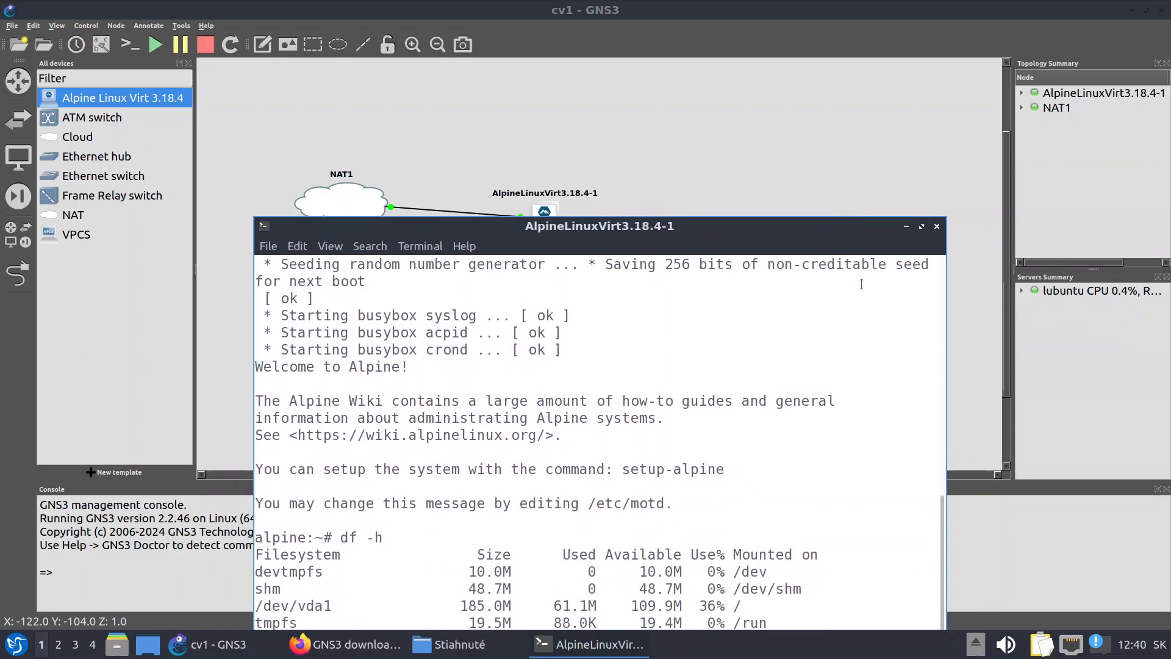
click(937, 227)
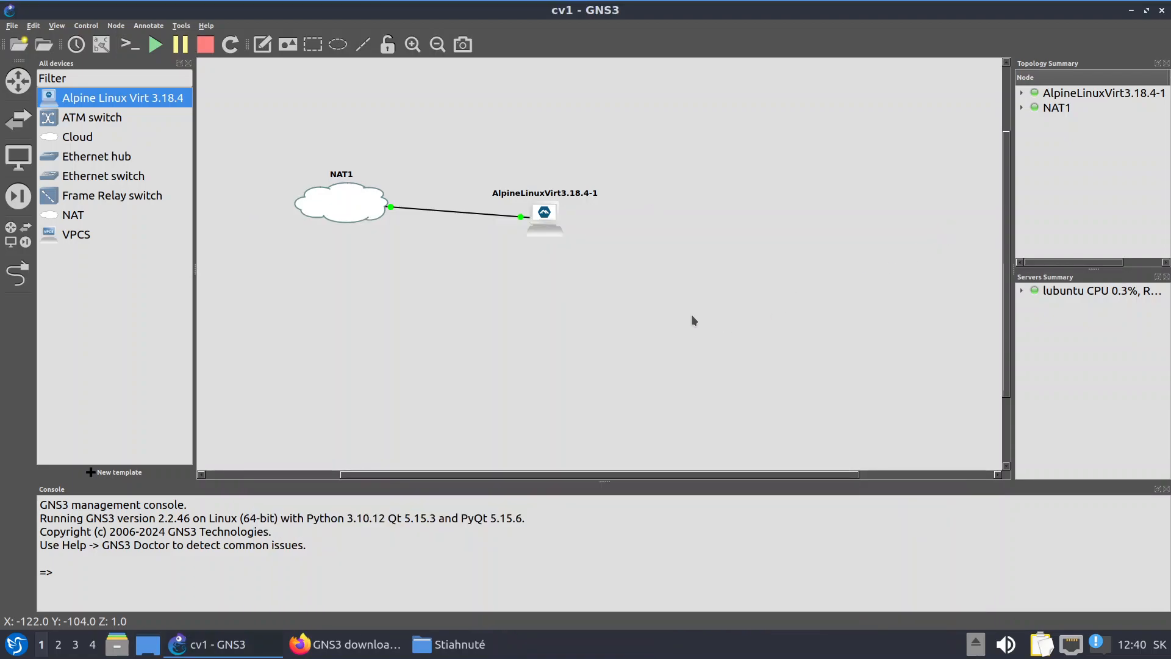
Delete the AlpineLinuxVirt3.18.4-1 node and its link, then begin a new template
right_click(547, 219)
click(638, 494)
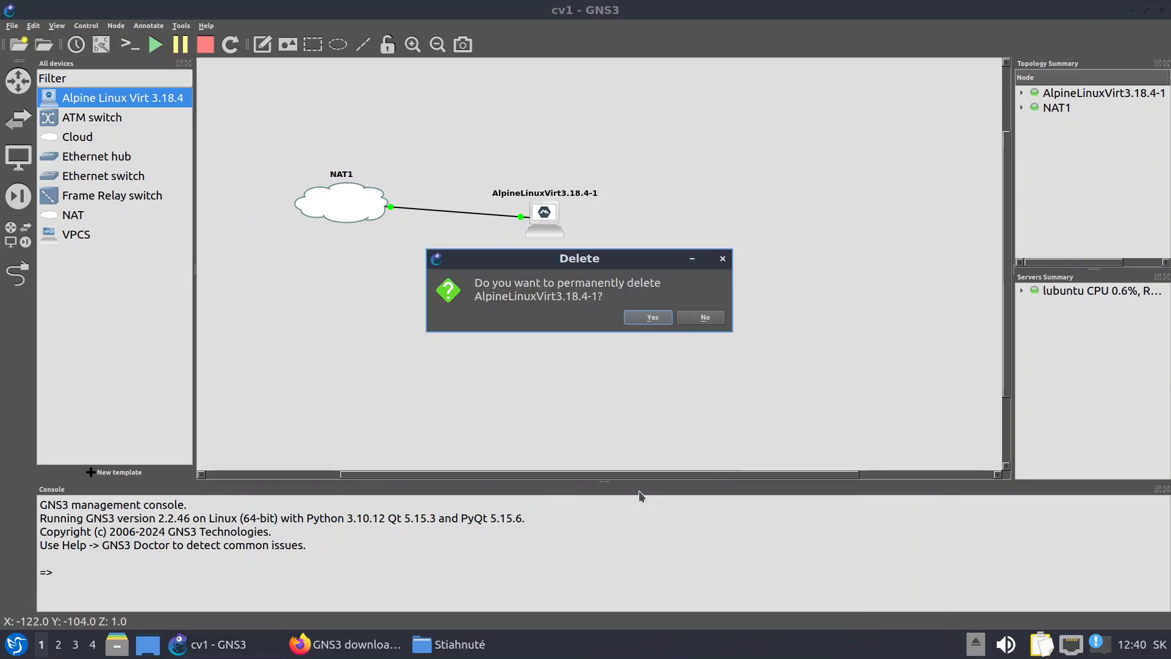
click(628, 318)
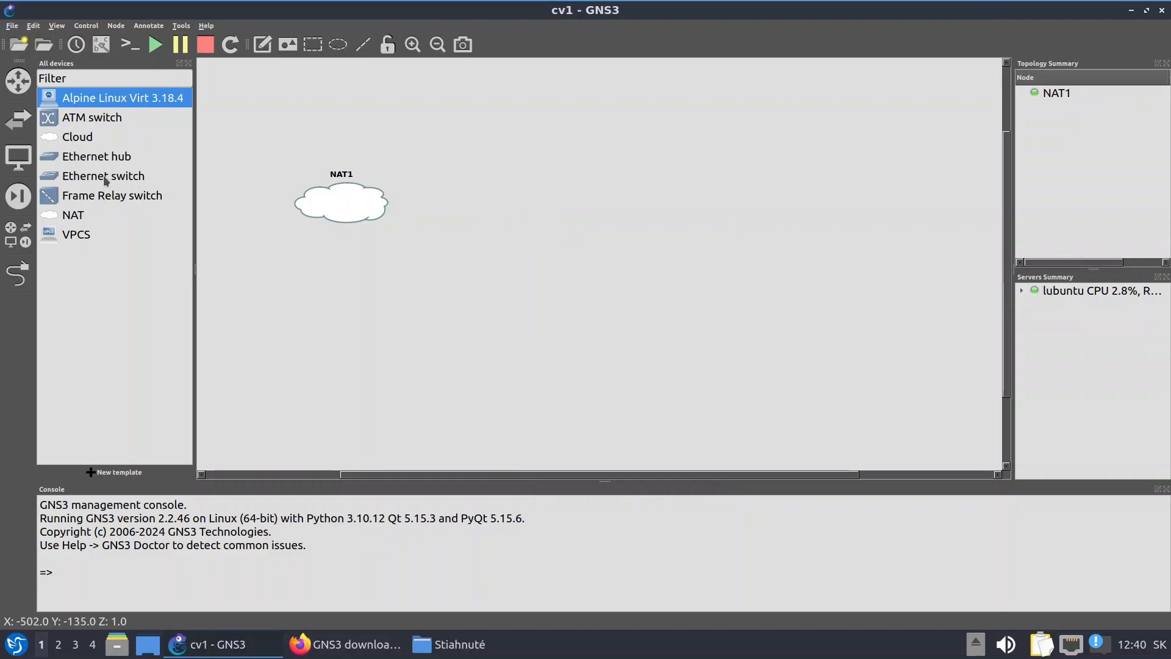
click(94, 476)
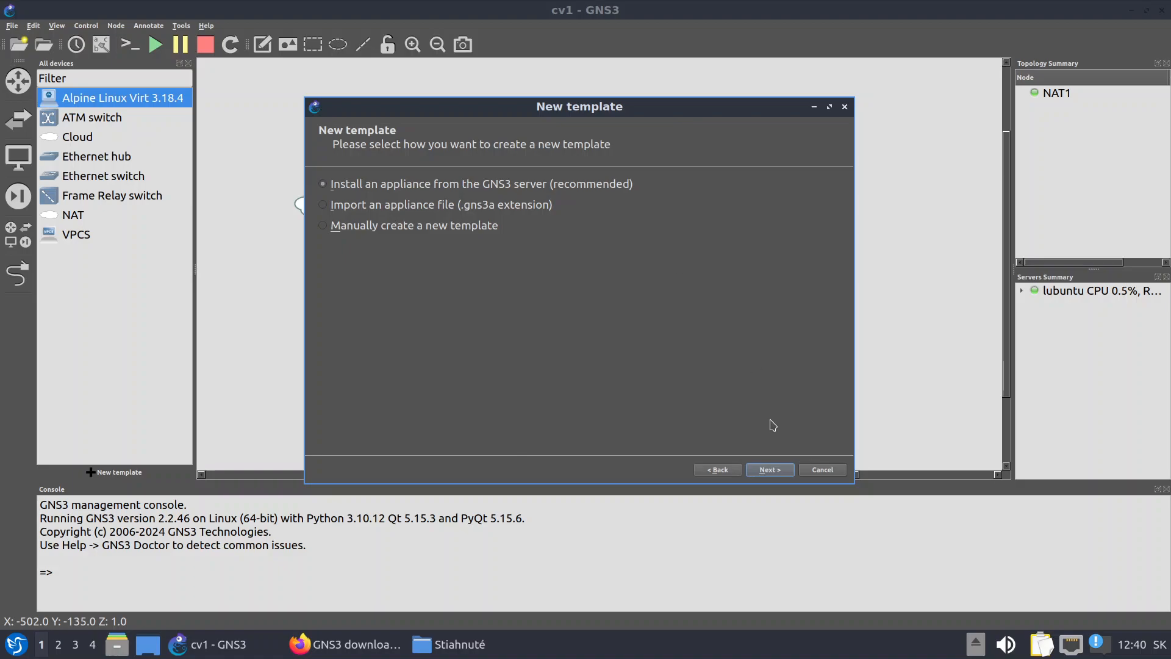
Browse the Guests appliances, first picking Firefox, then settling on webterm
click(774, 472)
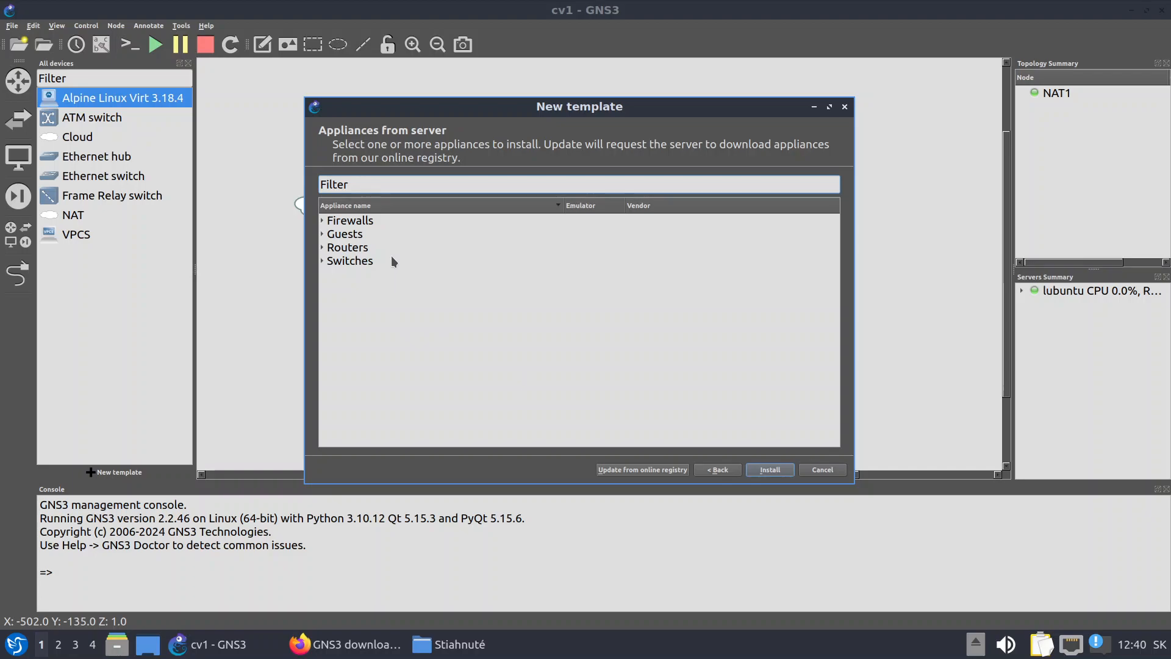
click(322, 234)
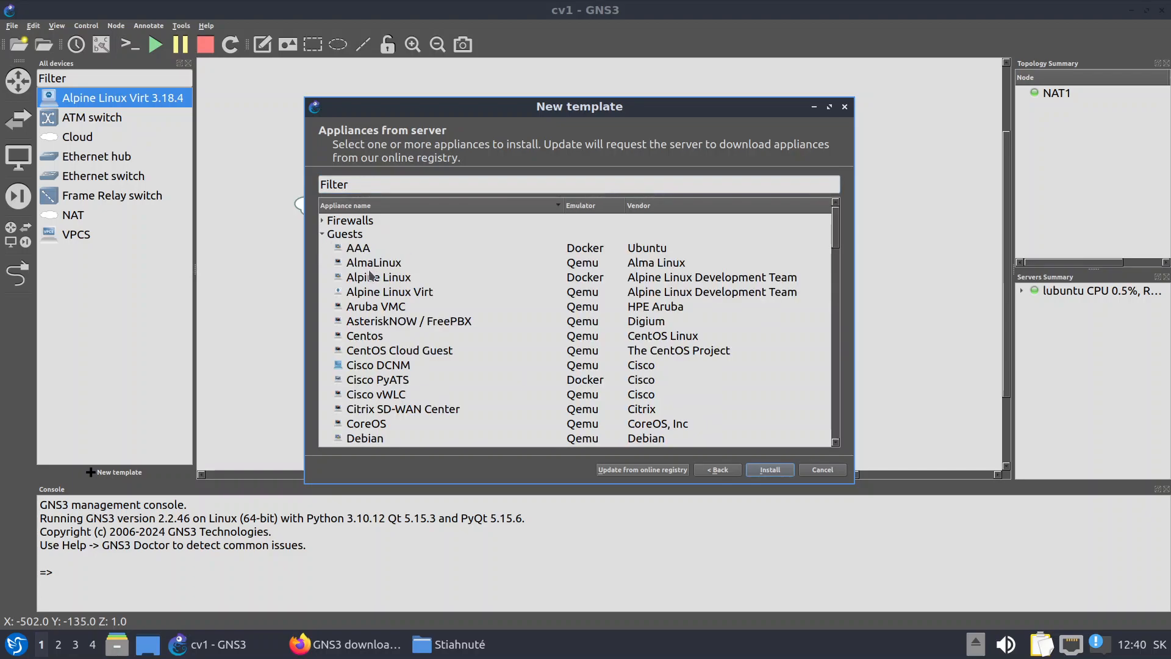
scroll(457, 291, down, 8)
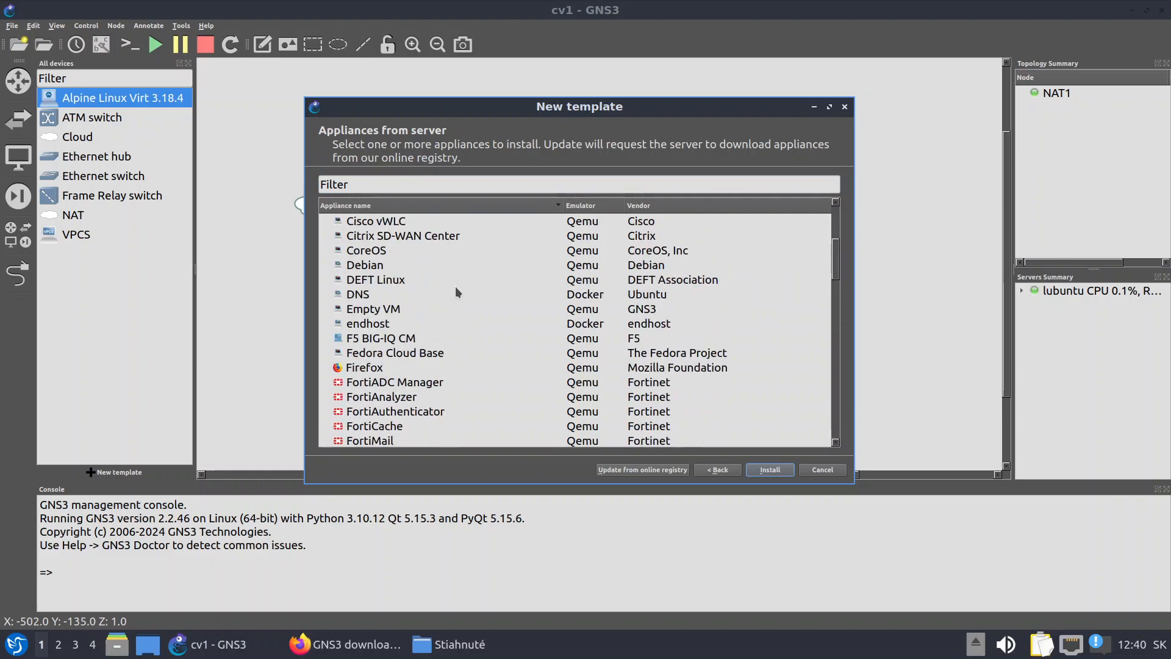
scroll(457, 292, up, 4)
mouse_move(360, 373)
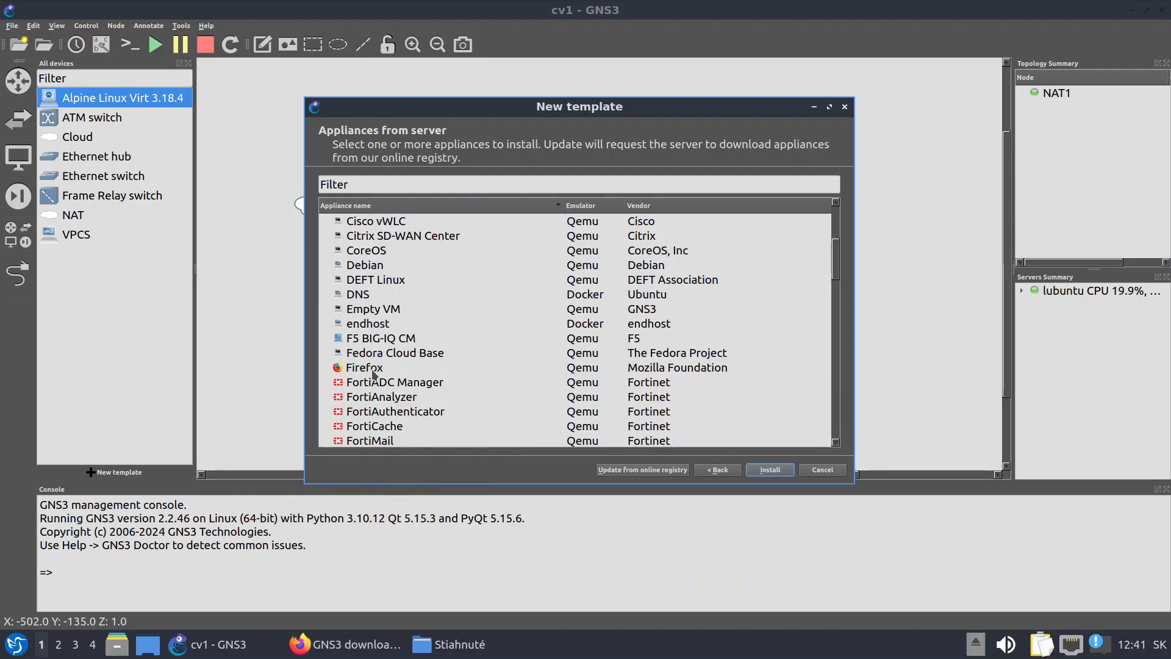
click(370, 369)
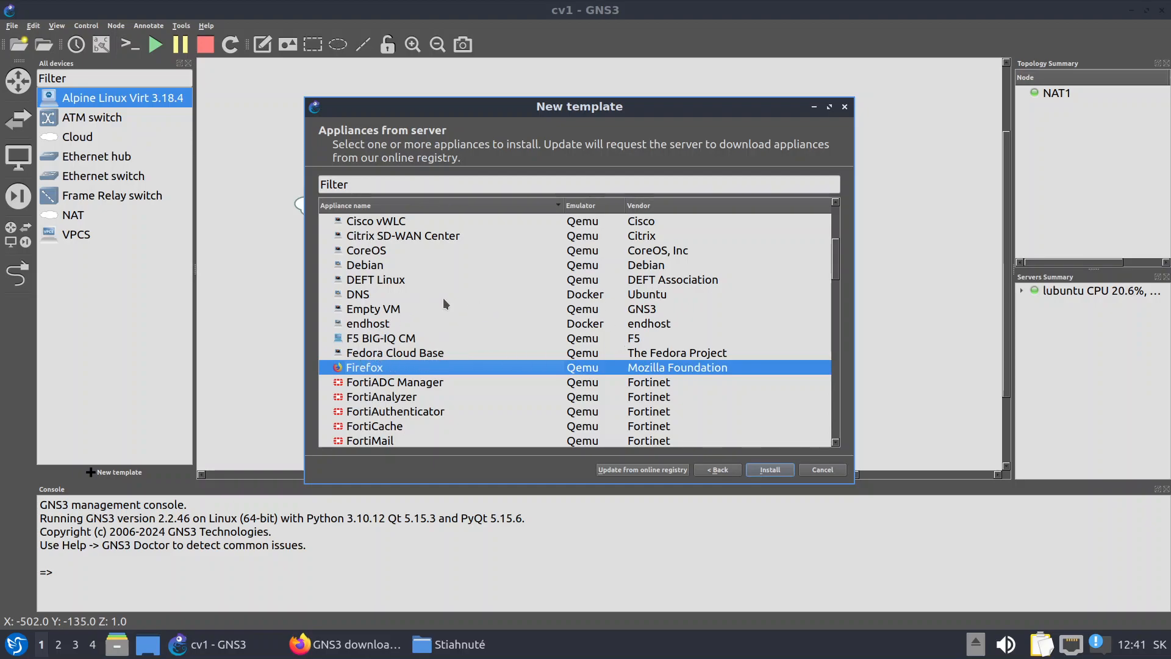
scroll(419, 266, down, 10)
scroll(419, 264, down, 12)
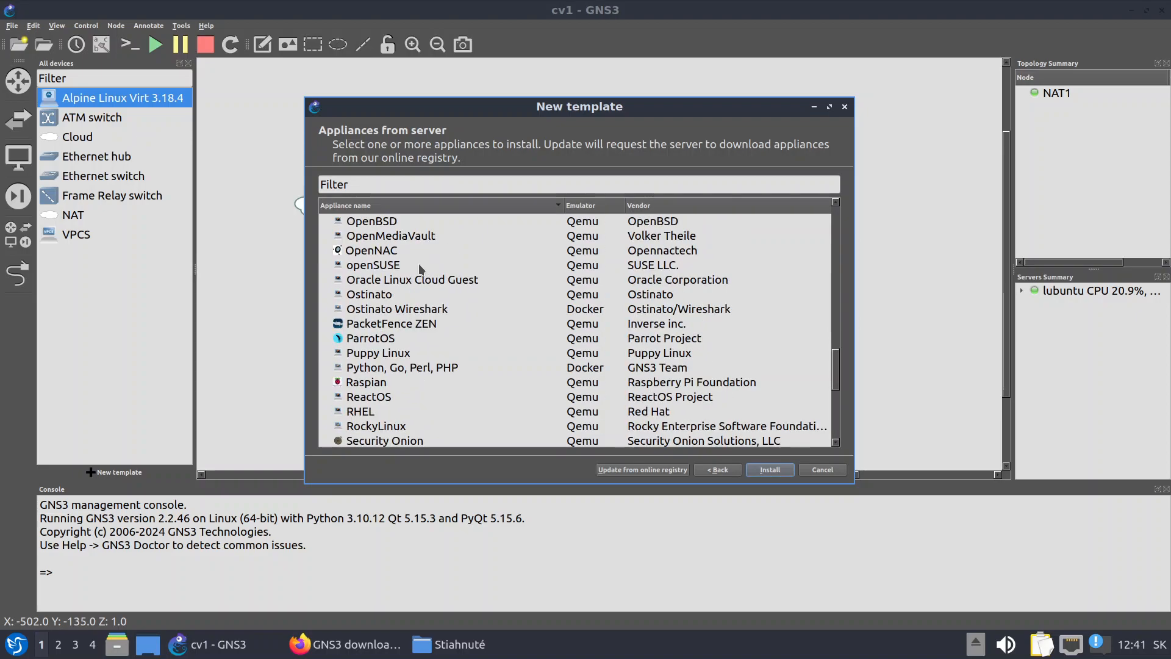
click(367, 330)
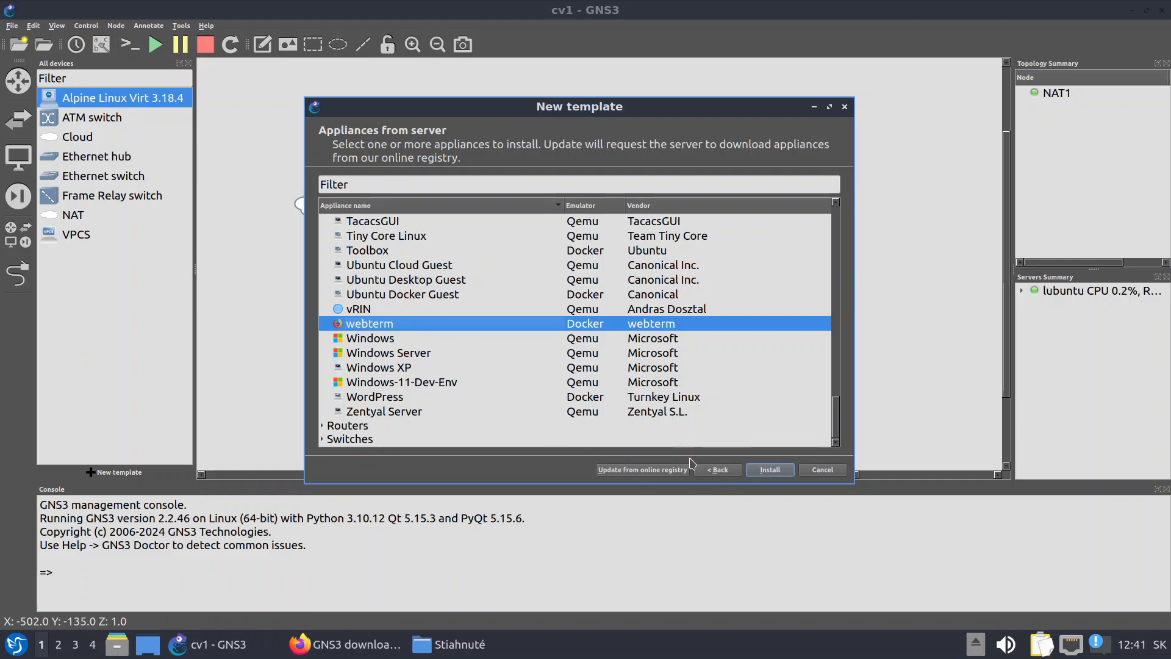
Install the webterm appliance on the local computer and confirm the new template
click(770, 470)
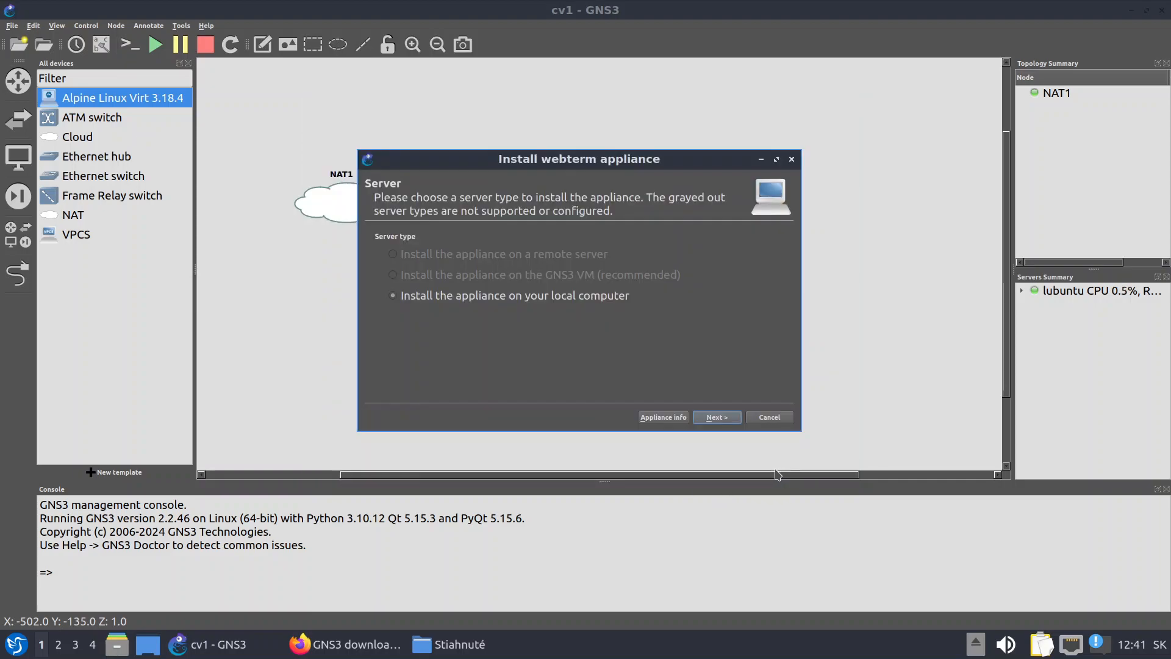
click(712, 418)
click(731, 419)
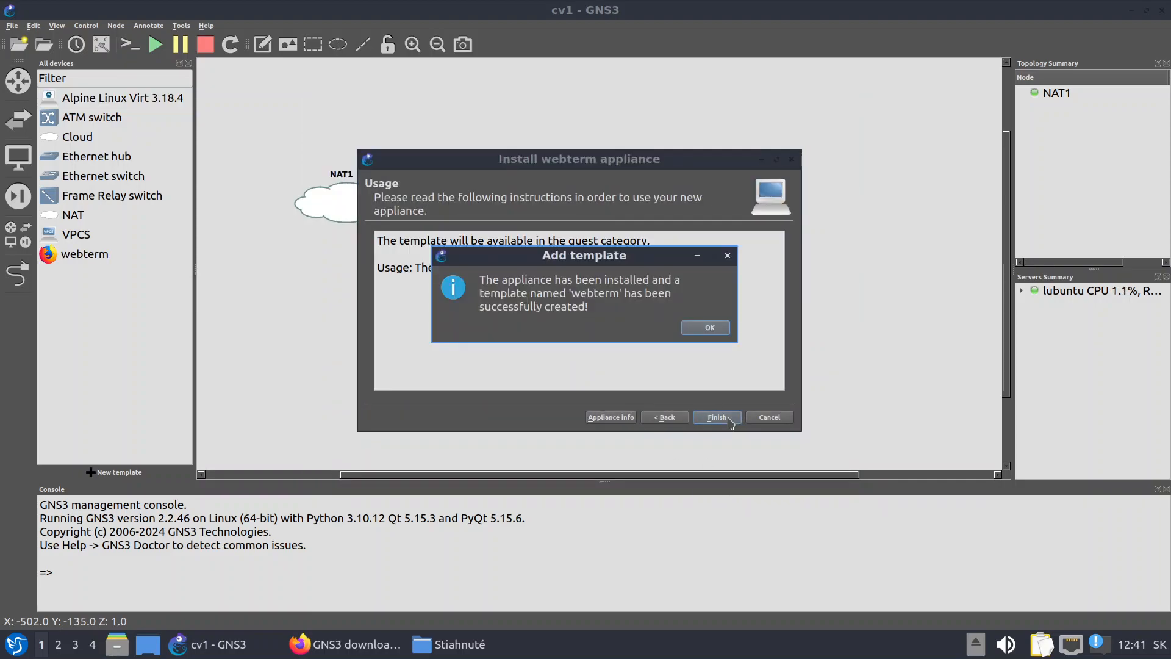
click(707, 328)
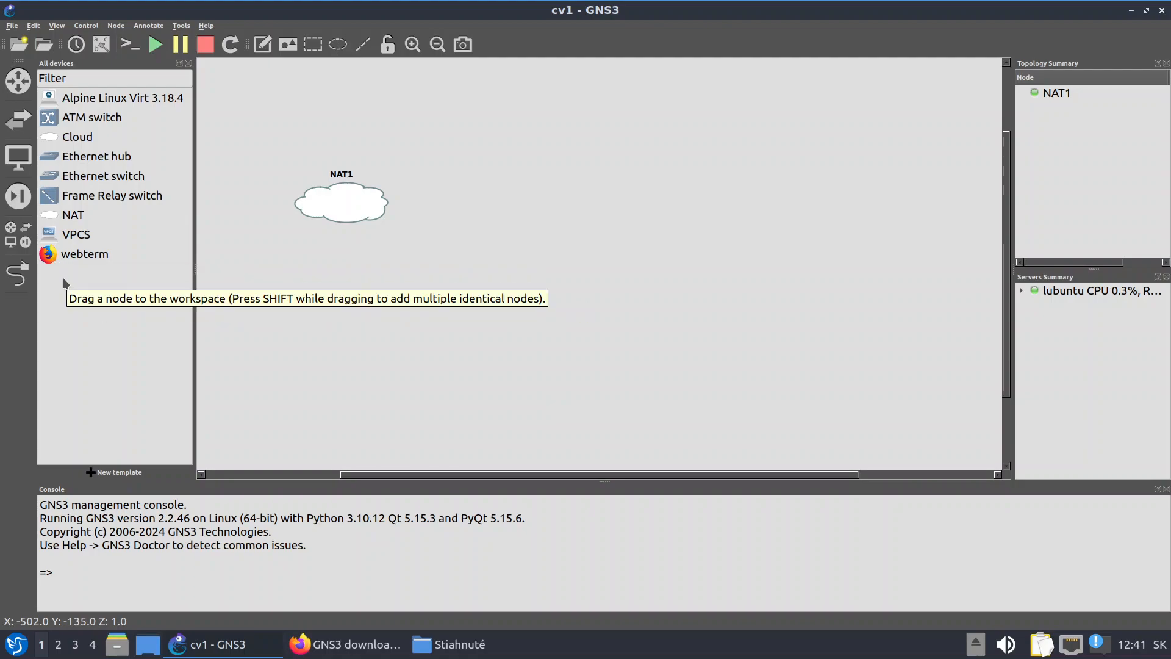
Place a webterm-1 node on the workspace, level with NAT1
drag(48, 256, 392, 343)
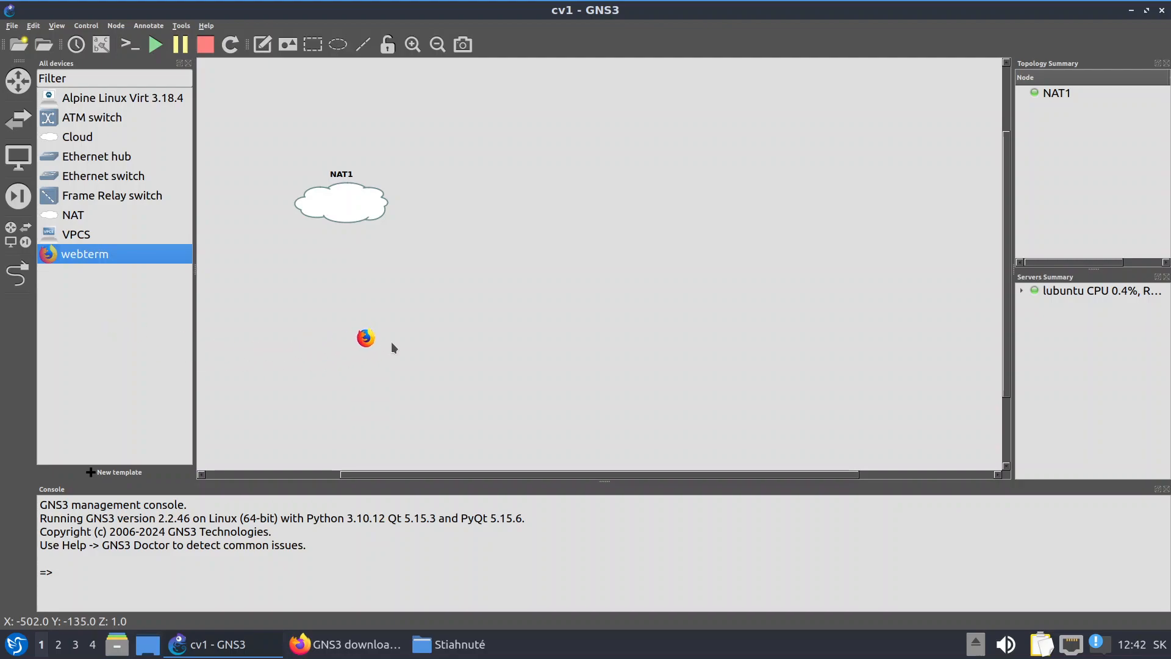
mouse_move(580, 200)
mouse_down()
mouse_move(575, 209)
mouse_move(595, 210)
mouse_move(580, 214)
mouse_up()
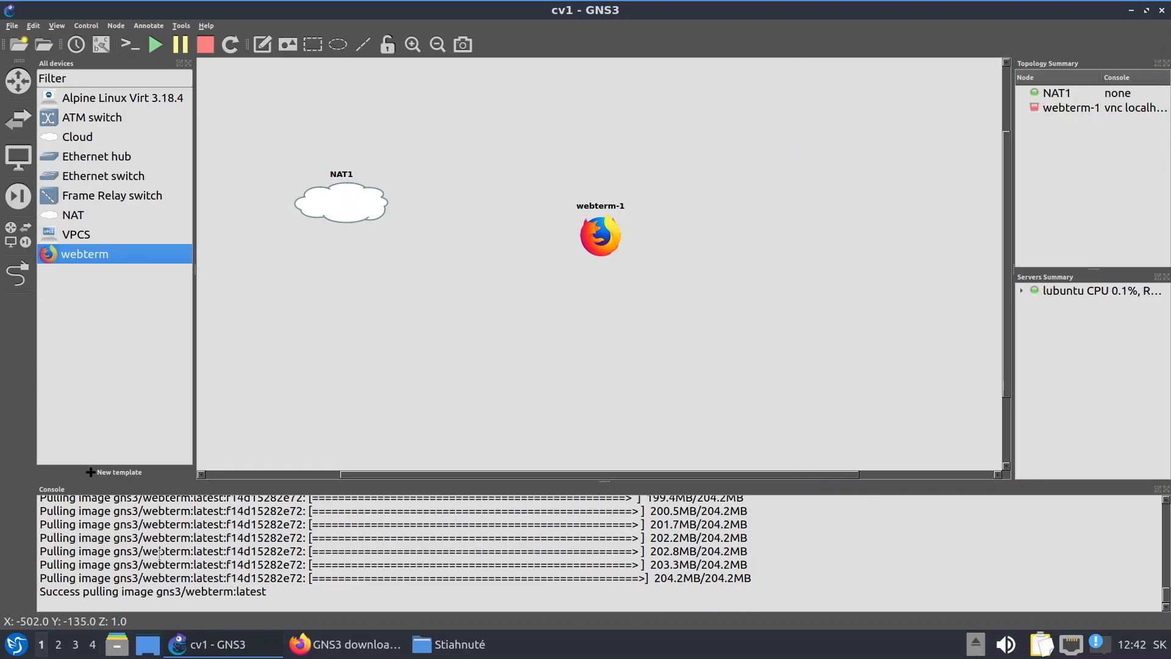
drag(602, 241, 553, 210)
Link NAT1's nat0 port to webterm-1's eth0
click(18, 286)
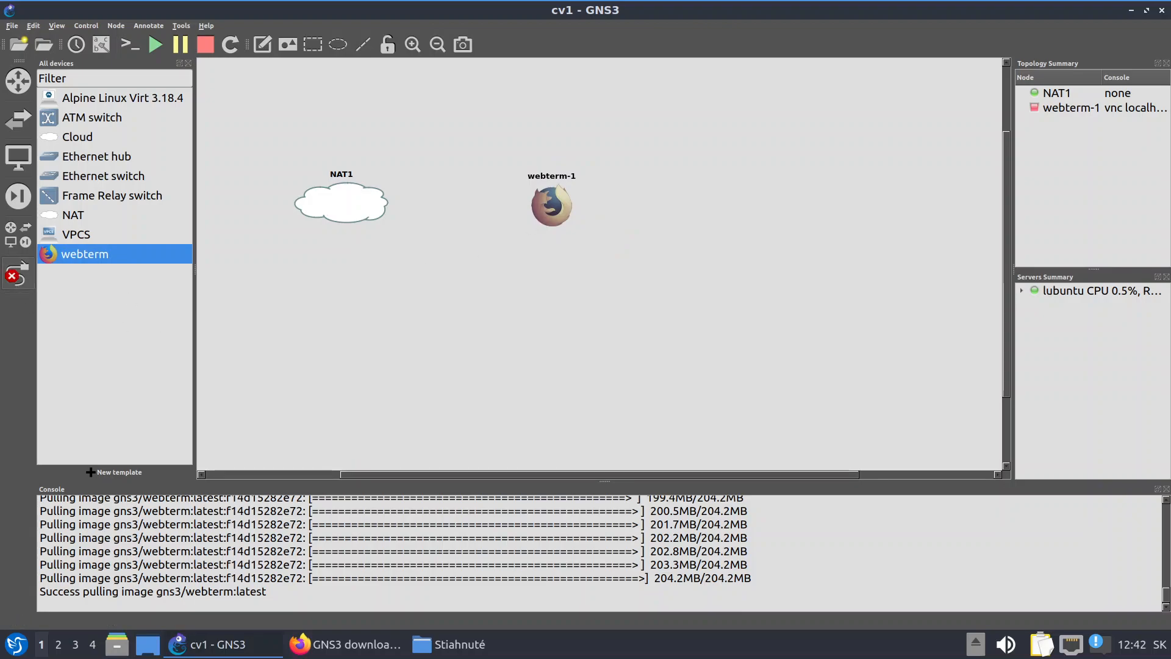
click(374, 188)
click(416, 196)
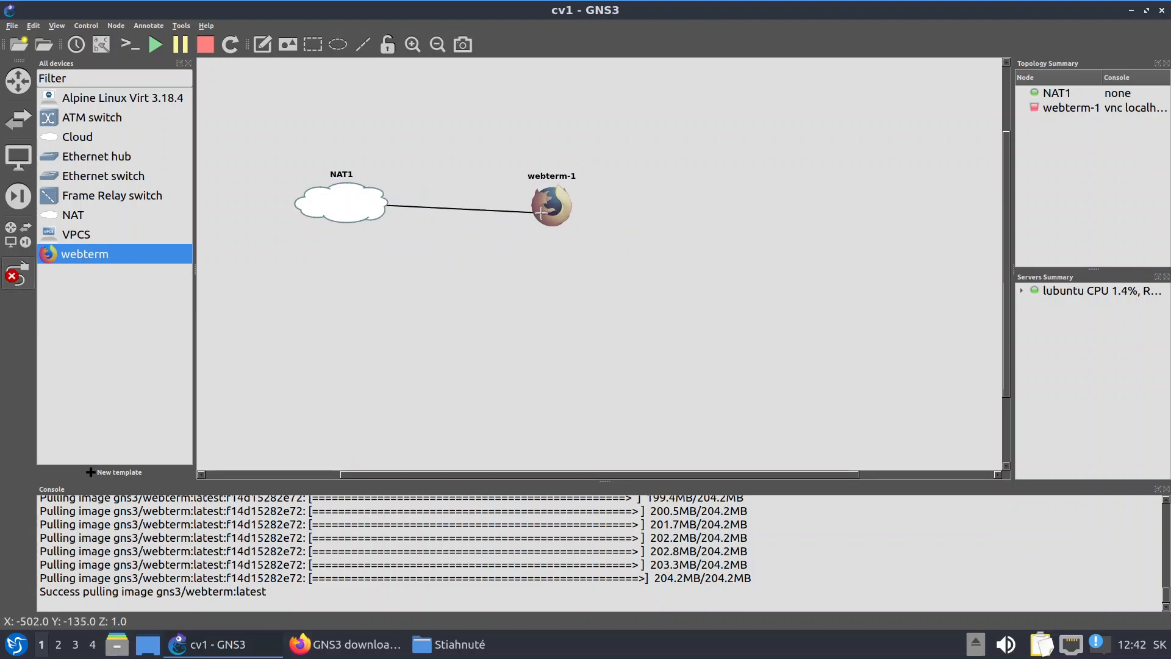
click(551, 210)
click(584, 219)
Start webterm-1, open its graphical console and try loading Wikipedia
right_click(560, 208)
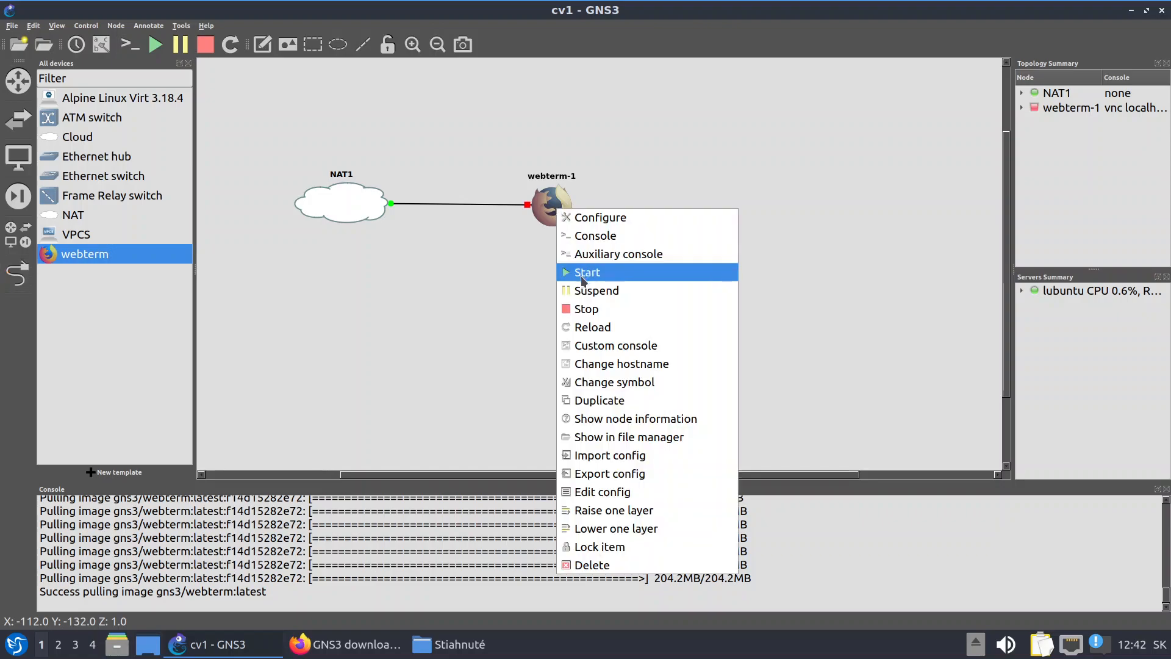
click(582, 279)
right_click(555, 209)
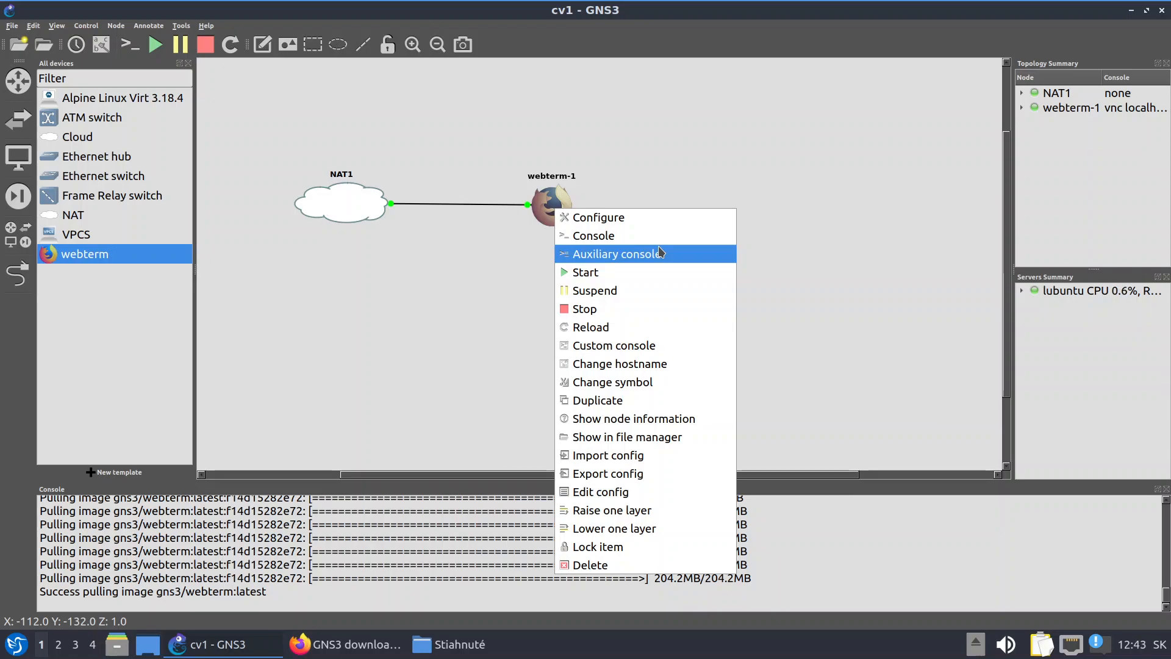
click(598, 236)
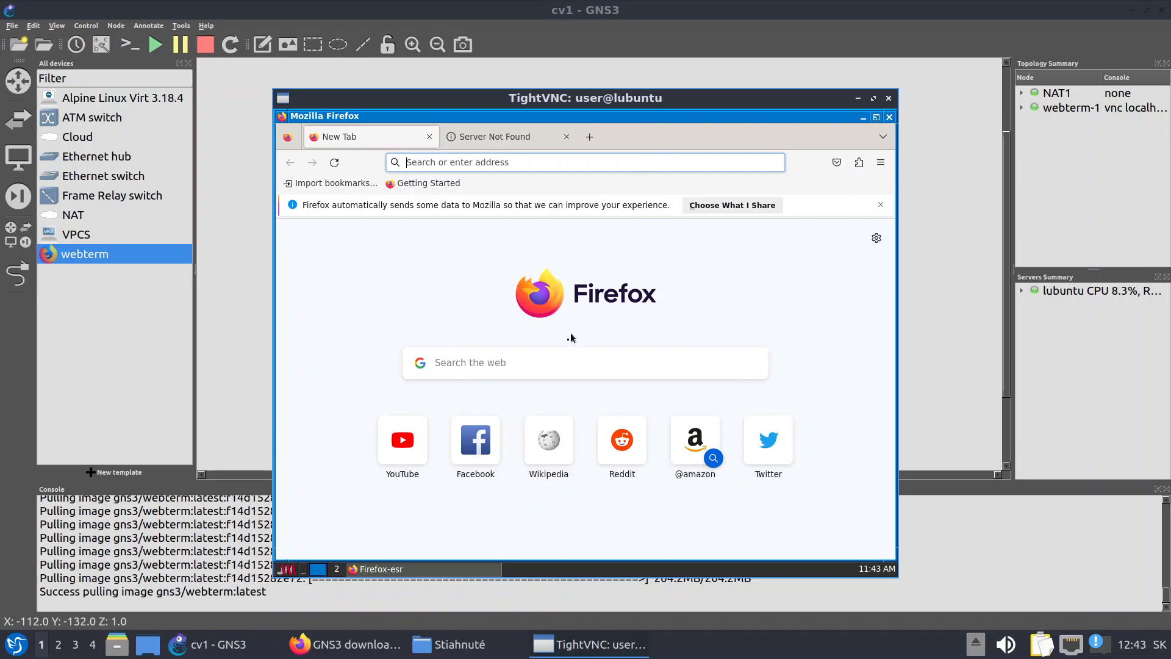
click(550, 443)
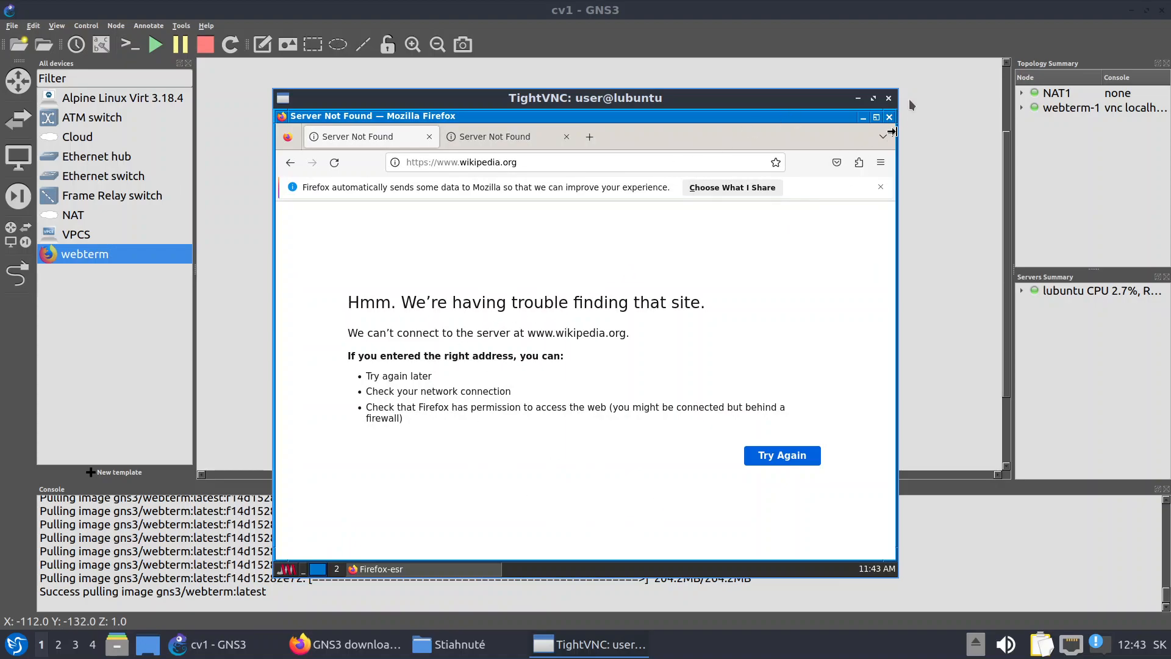
Close the webterm console and stop the webterm-1 node
click(889, 99)
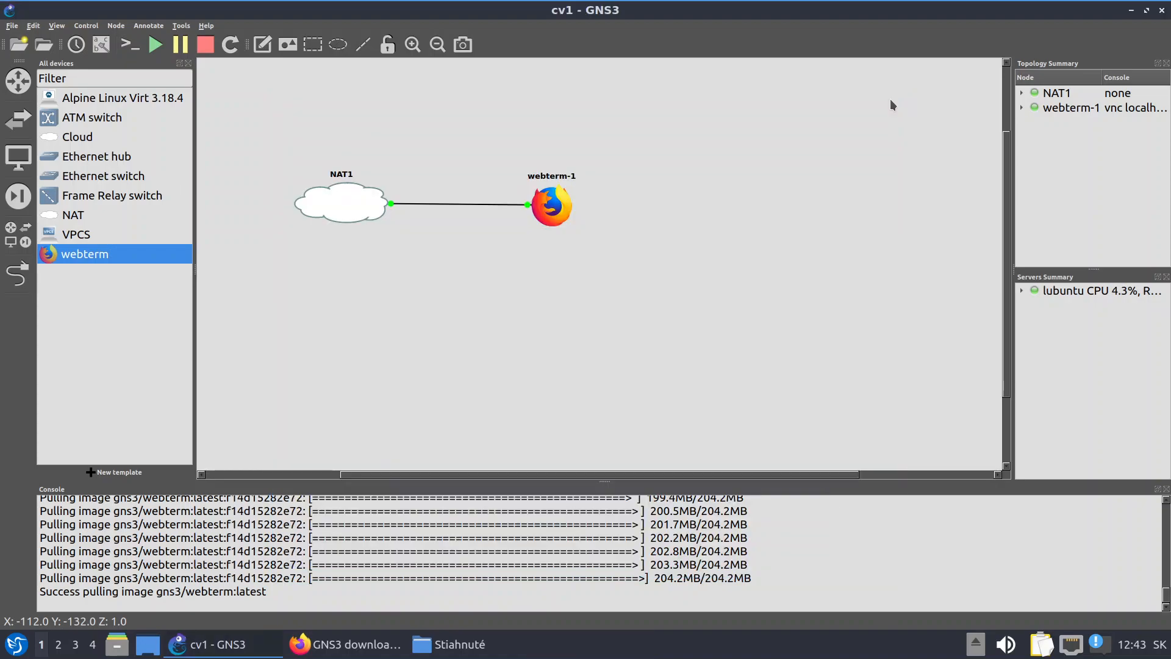
right_click(540, 207)
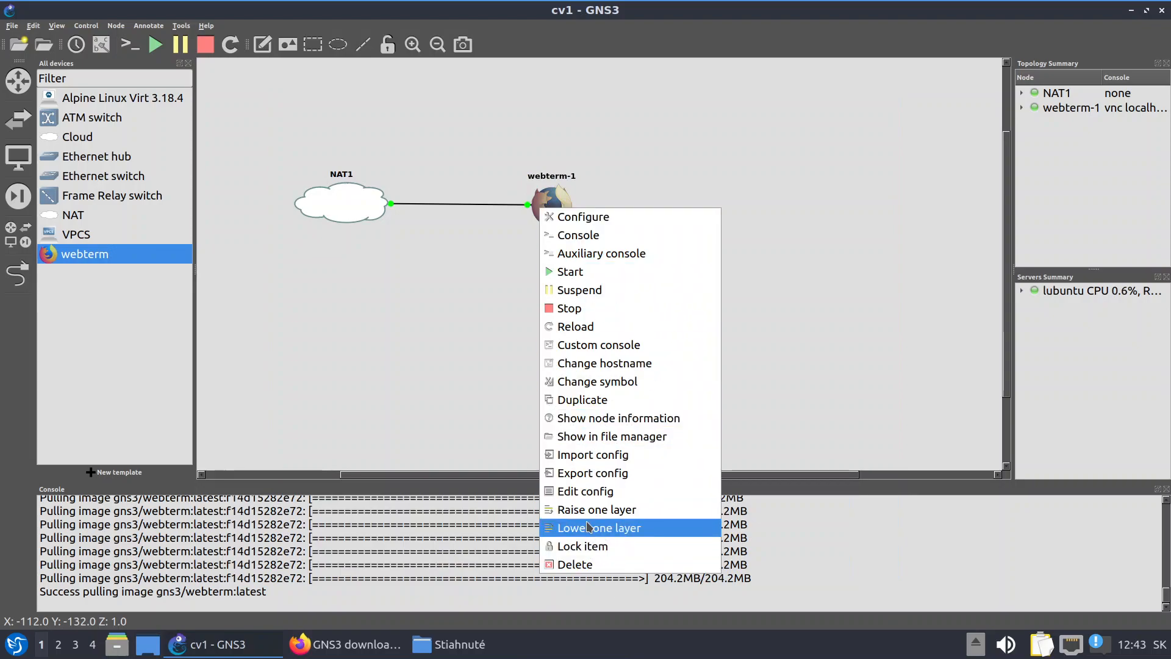
click(580, 313)
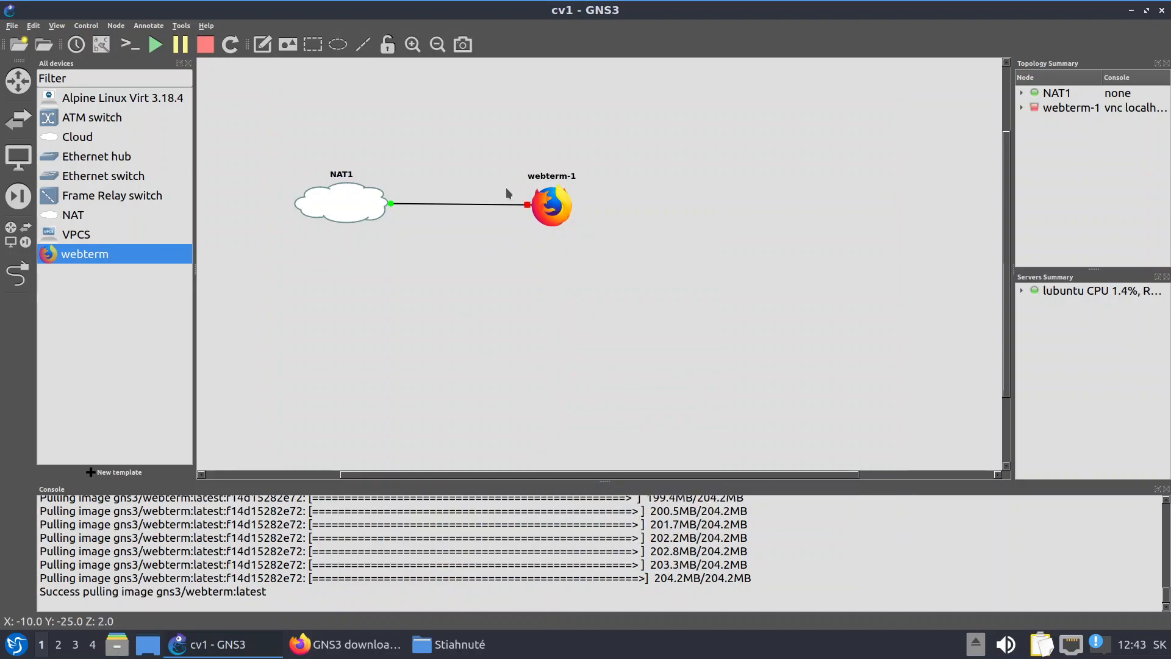
right_click(553, 209)
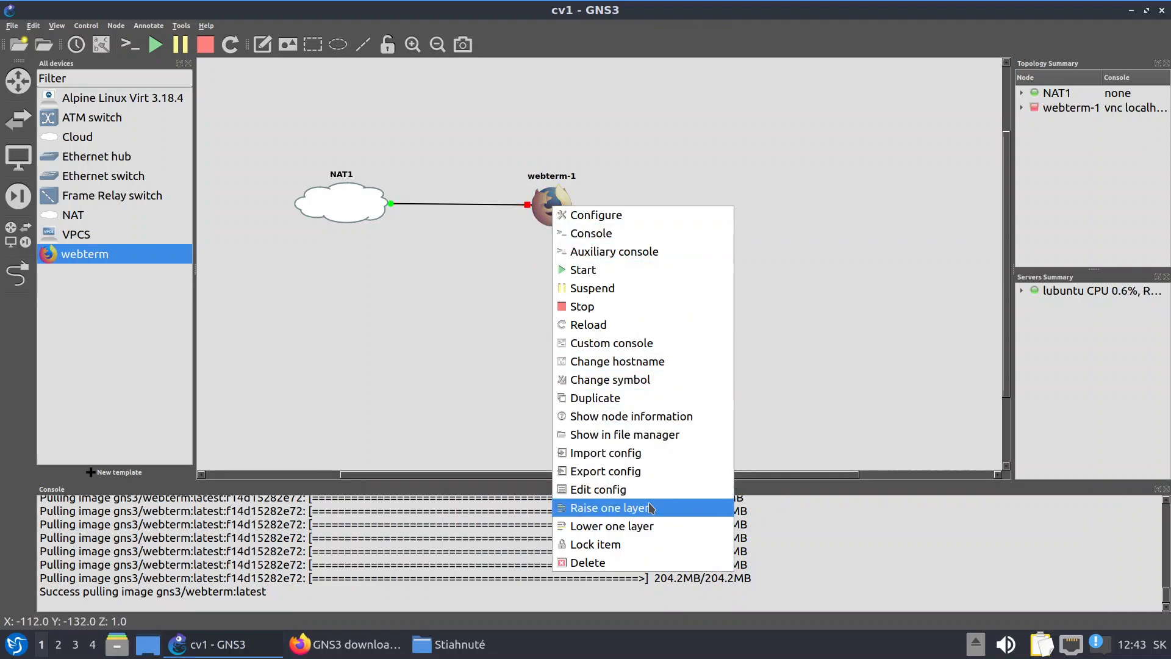
Uncomment the DHCP eth0 lines in webterm-1's interfaces config, save it, and start webterm-1
click(612, 494)
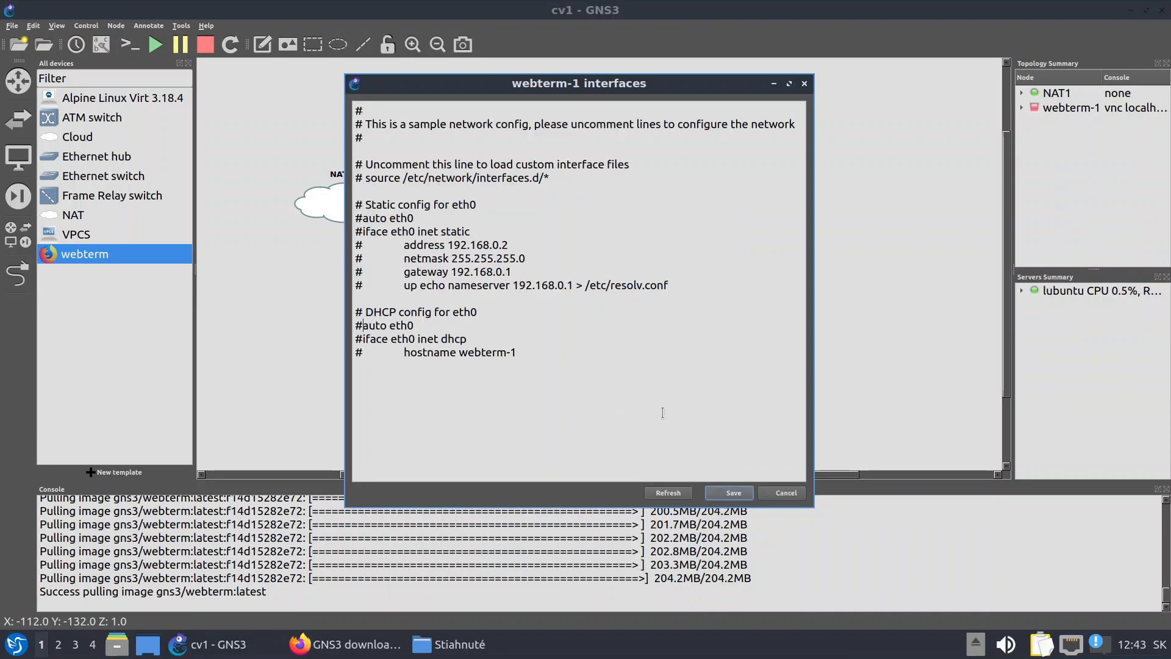
key(Down)
key(Down)
key(Down)
key(Down)
key(Down)
key(Down)
key(Down)
key(Down)
key(Down)
key(Down)
key(BackSpace)
key(Down)
key(Delete)
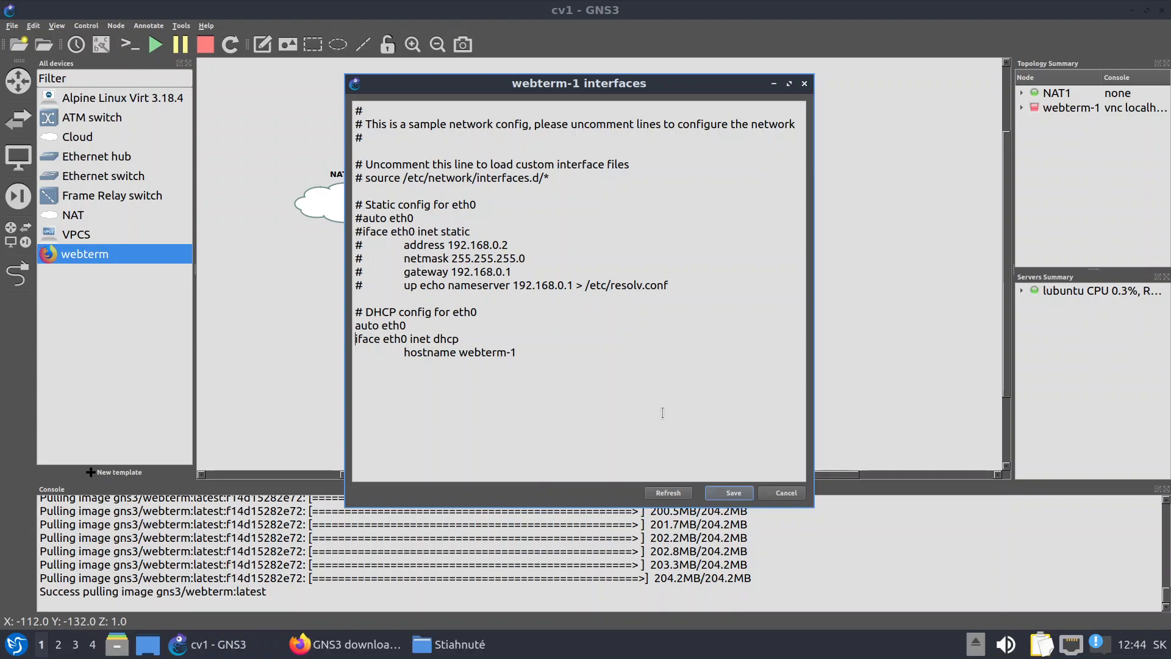
click(718, 495)
right_click(547, 210)
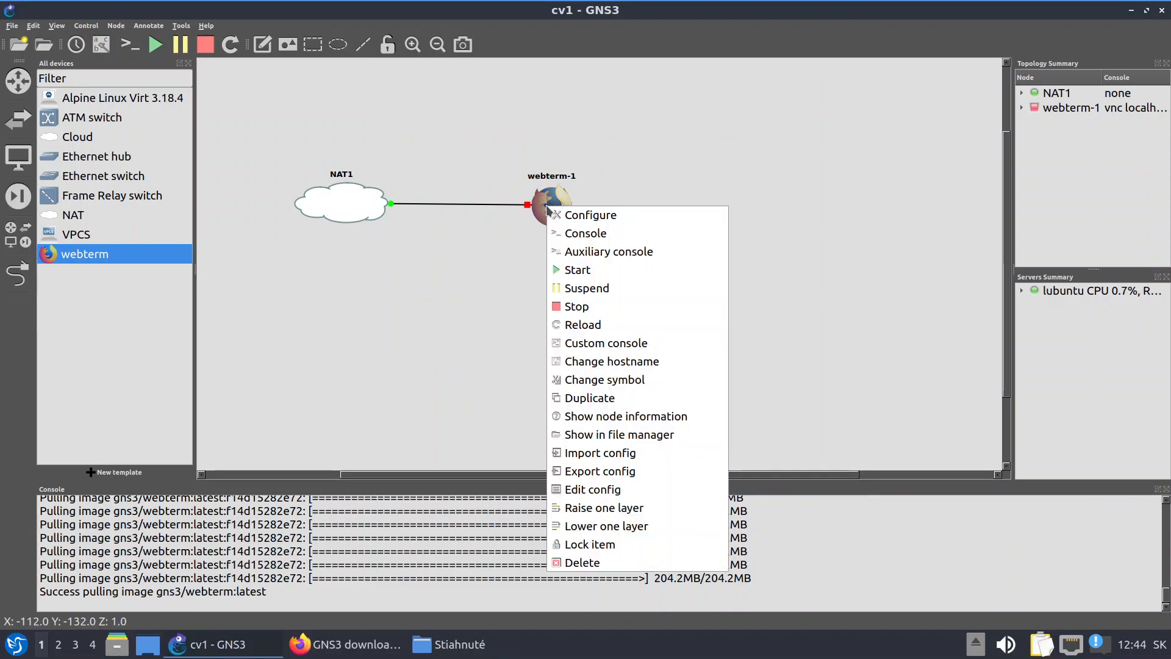
click(587, 270)
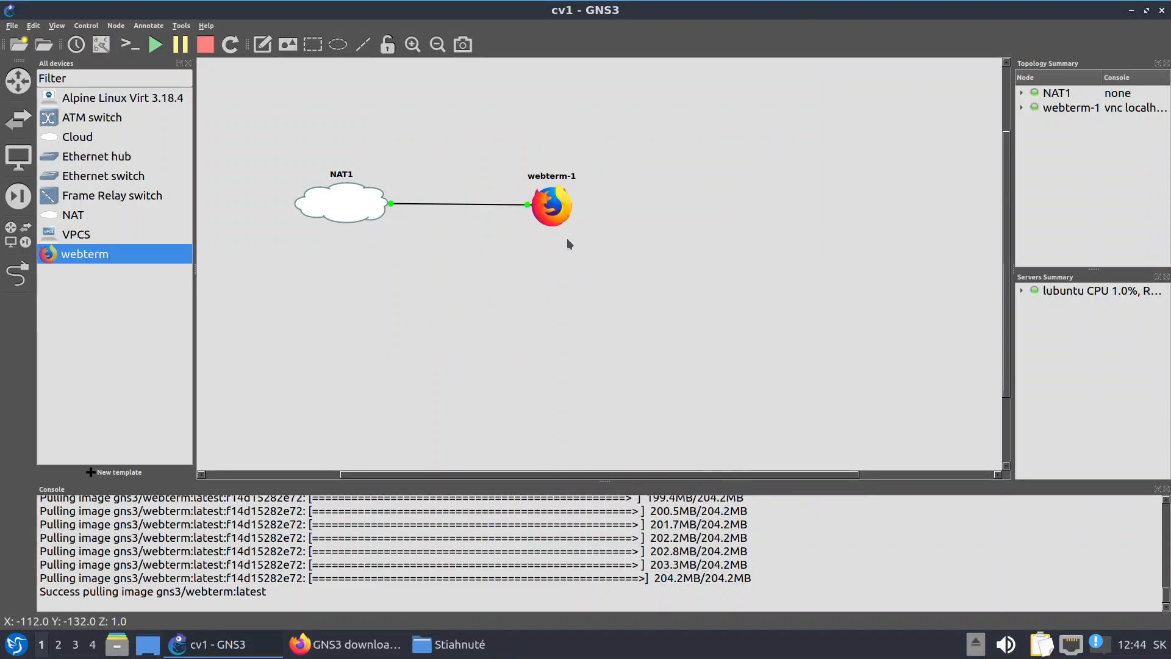
Load the English Wikipedia main page in webterm-1's console, then close the console
right_click(550, 198)
click(600, 225)
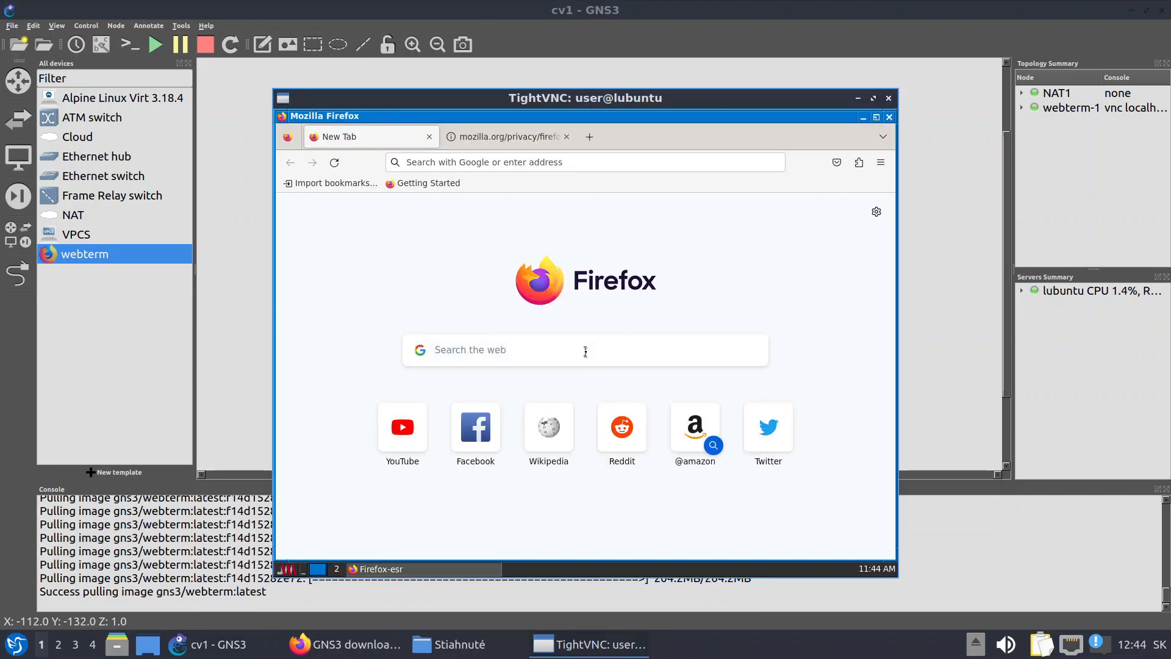
click(549, 425)
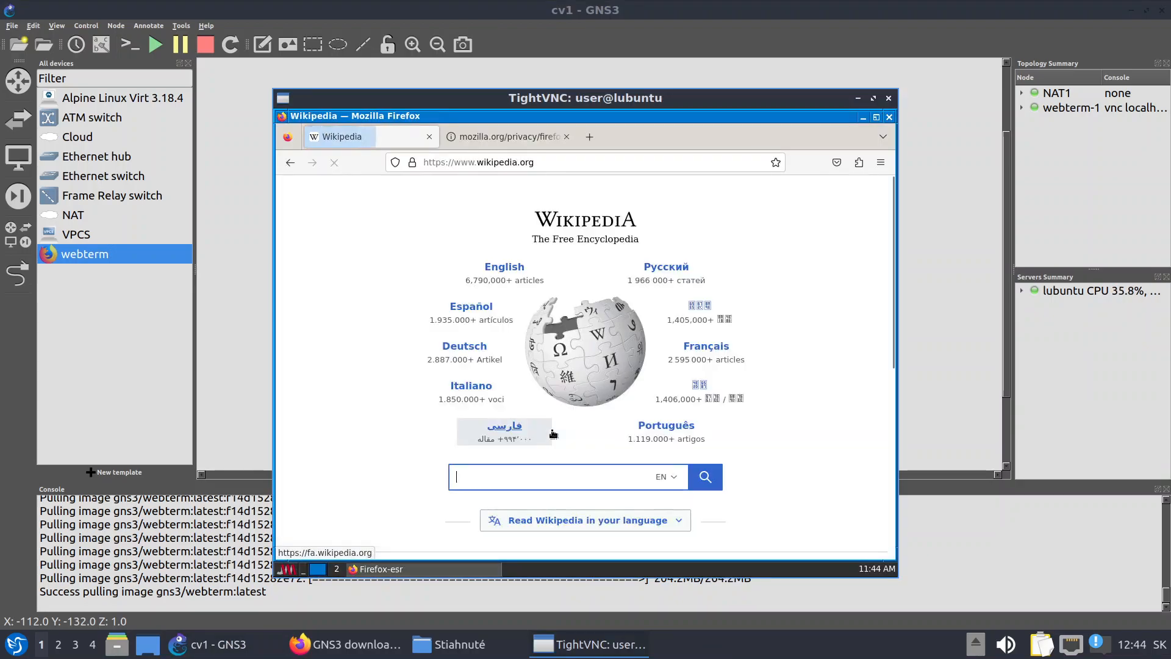
click(511, 267)
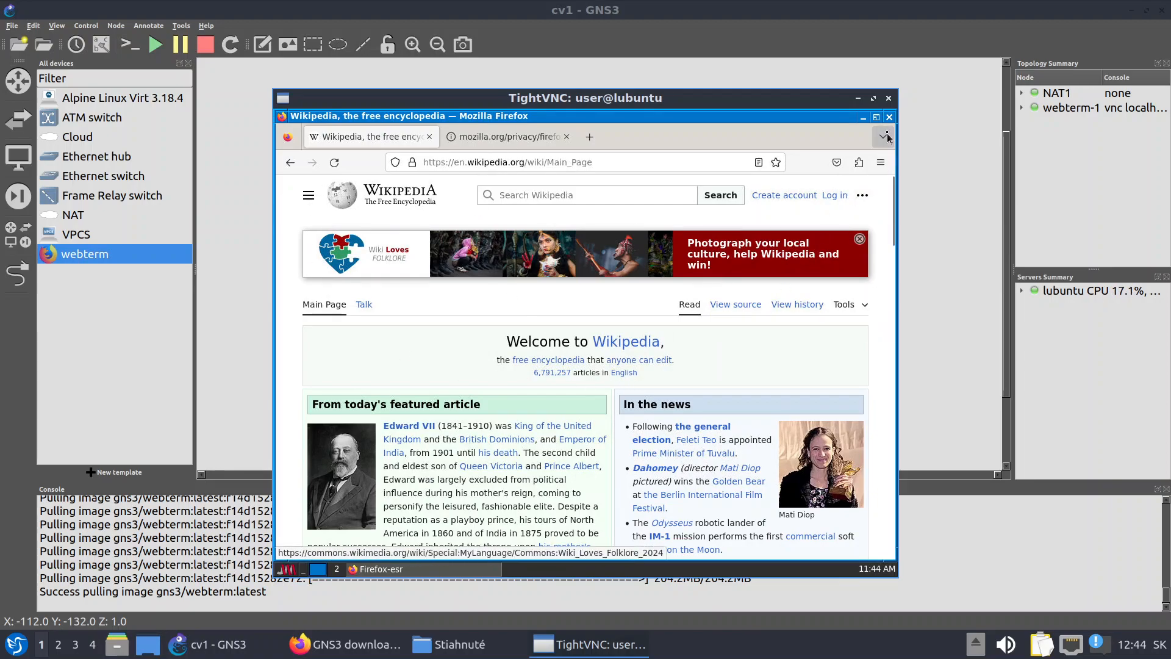
click(889, 99)
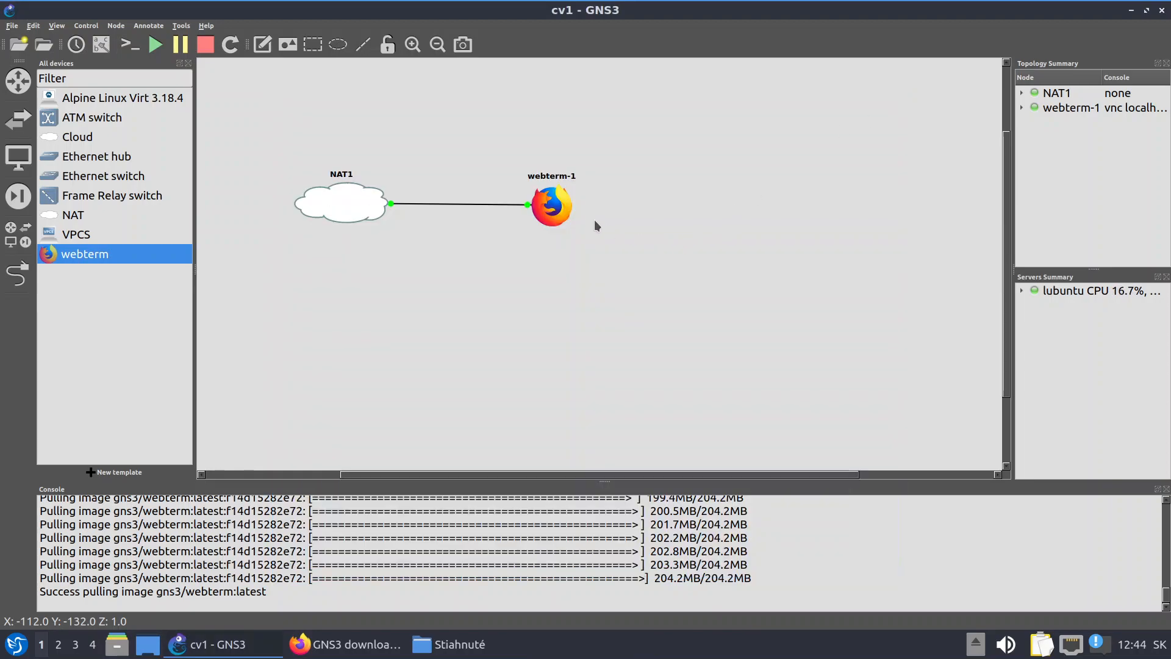
Delete webterm-1 so only NAT1 remains and open the New template wizard
right_click(567, 211)
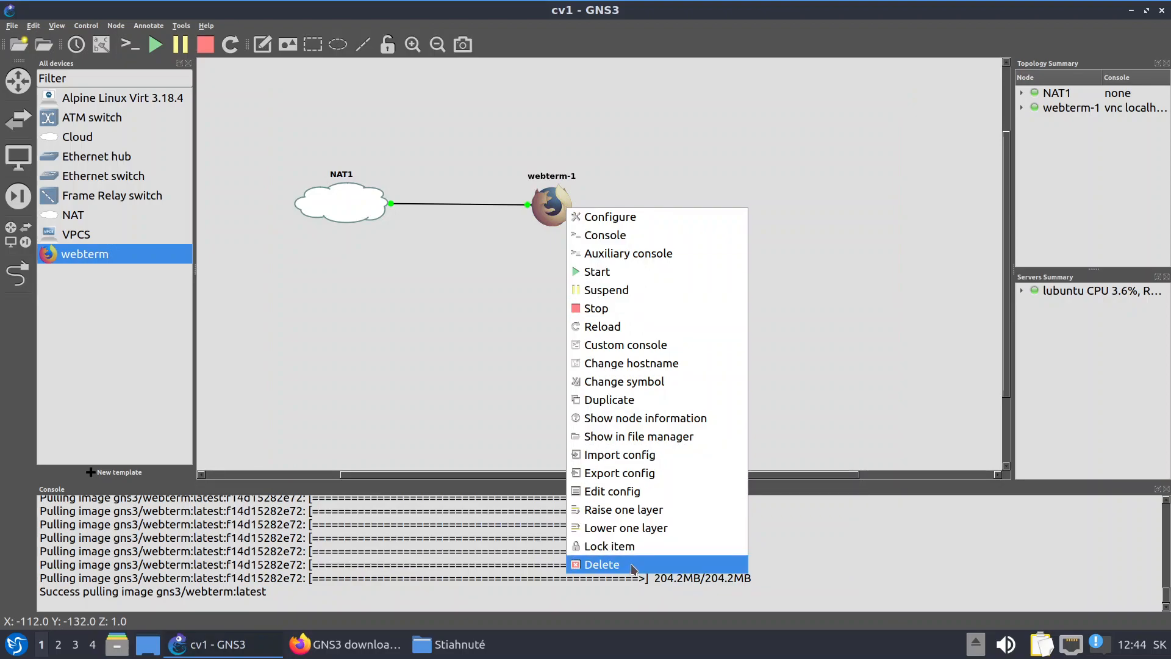
click(633, 564)
click(644, 315)
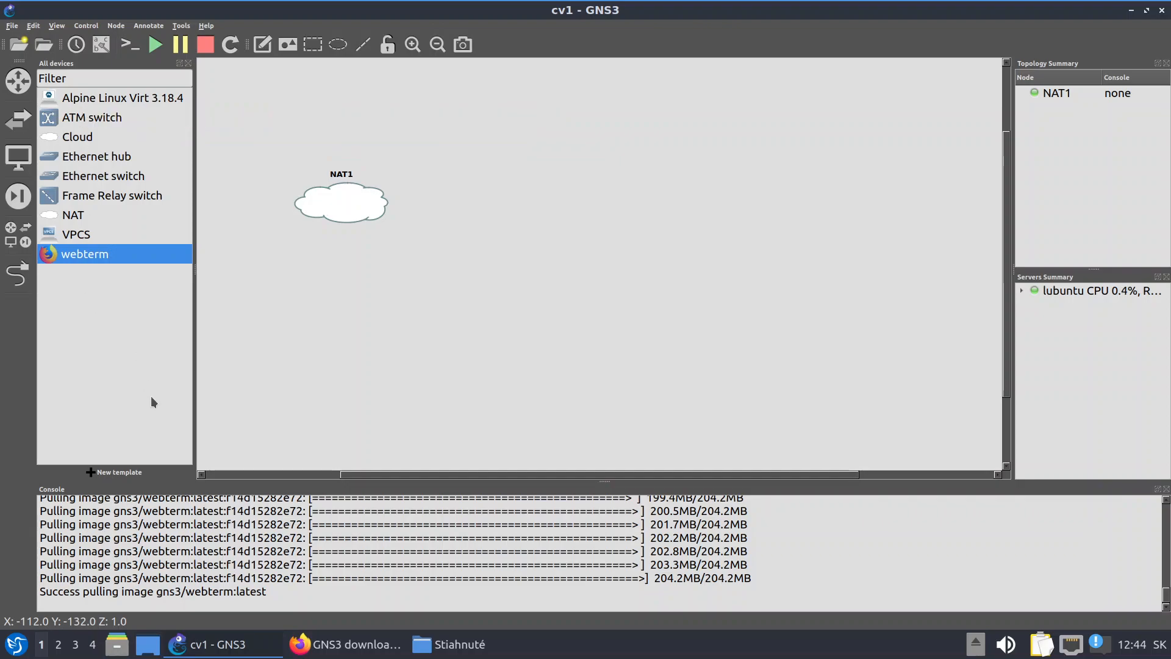
click(128, 474)
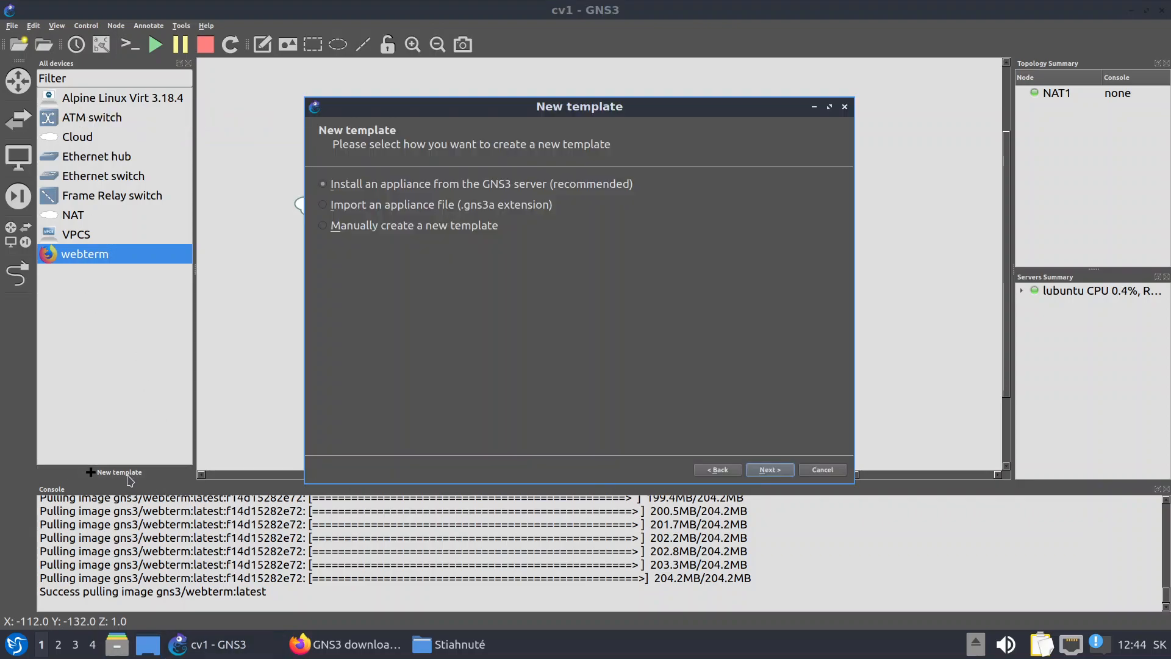
Choose the MikroTik CHR appliance from the Routers category to install
click(770, 470)
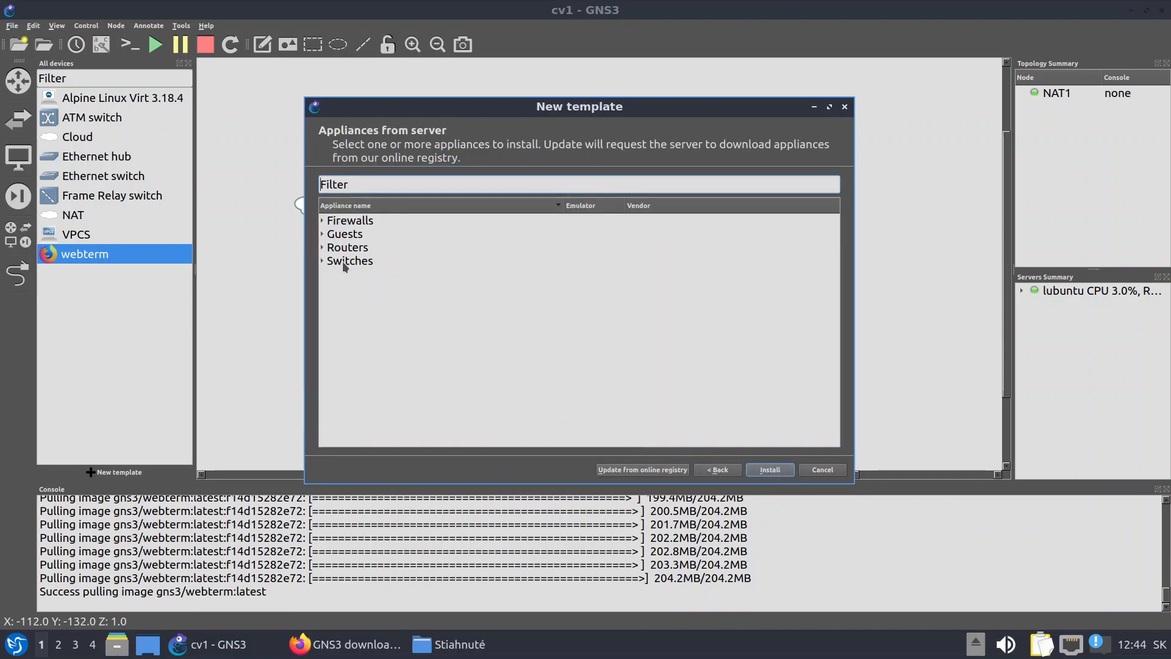
click(322, 247)
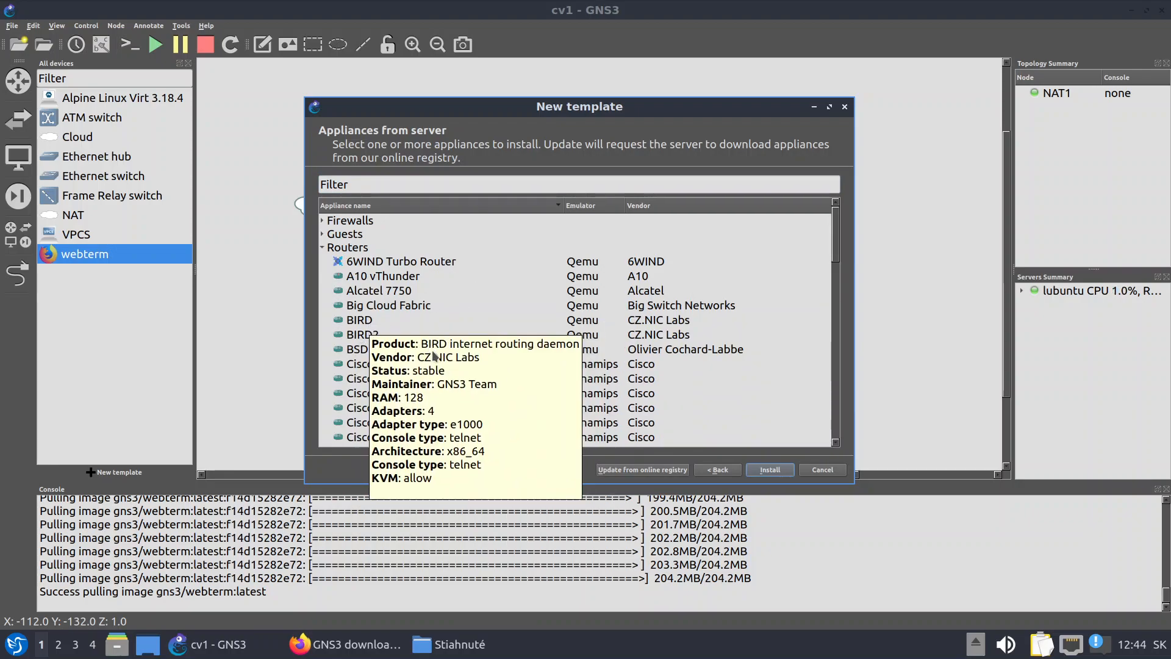
scroll(545, 328, down, 12)
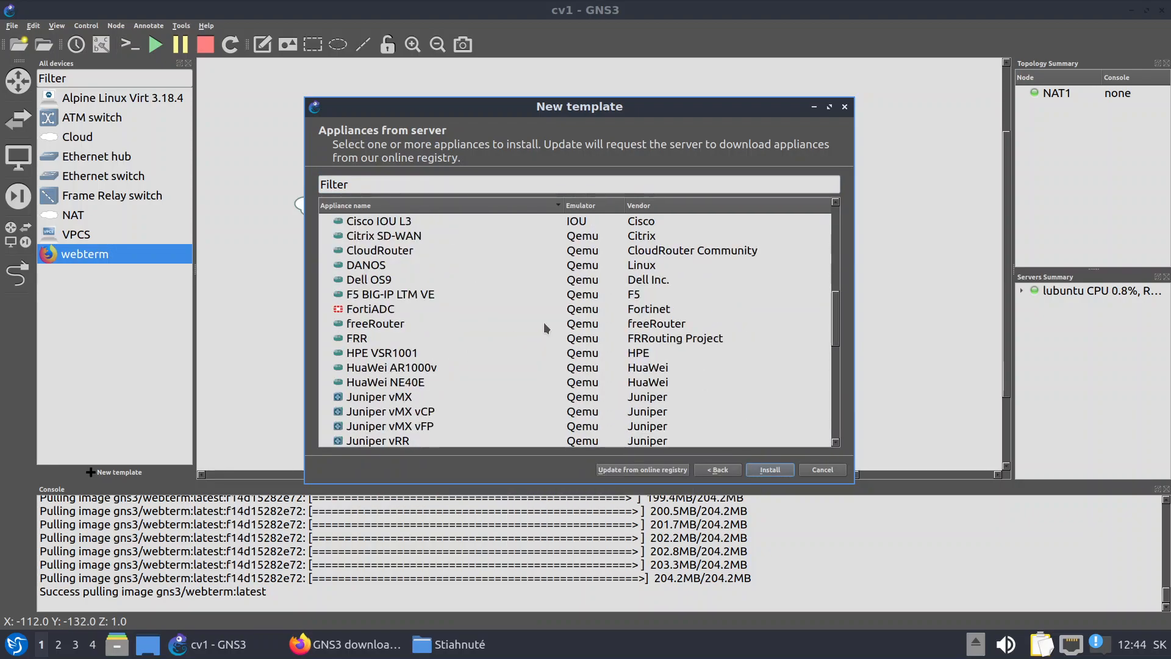
scroll(543, 322, down, 1)
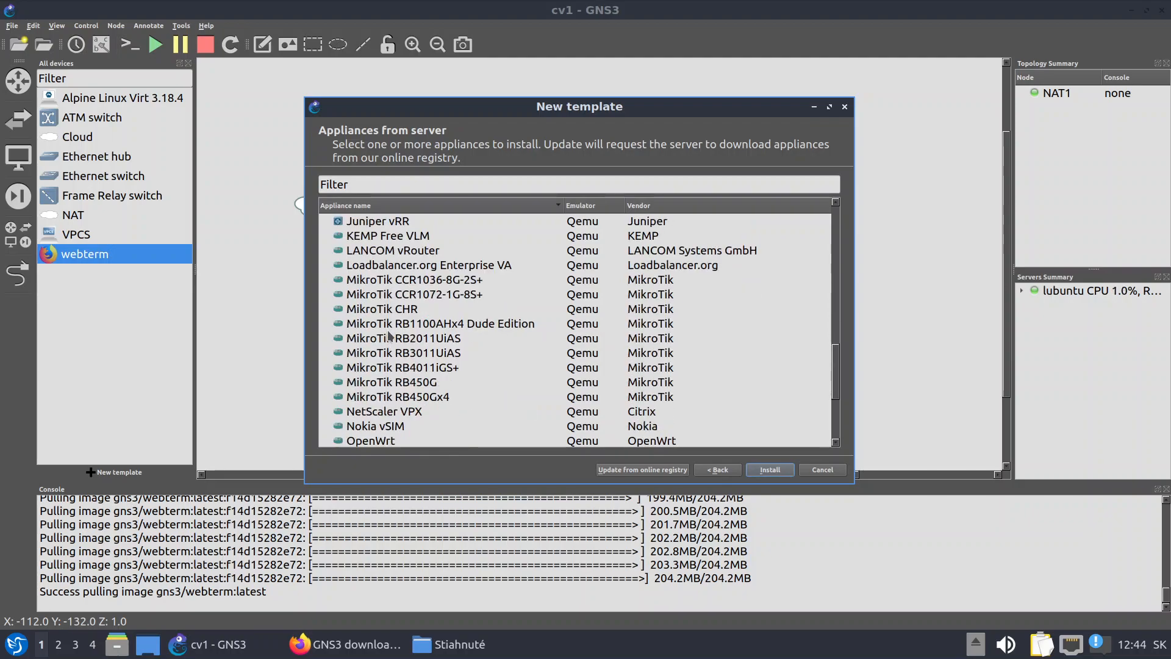
click(353, 311)
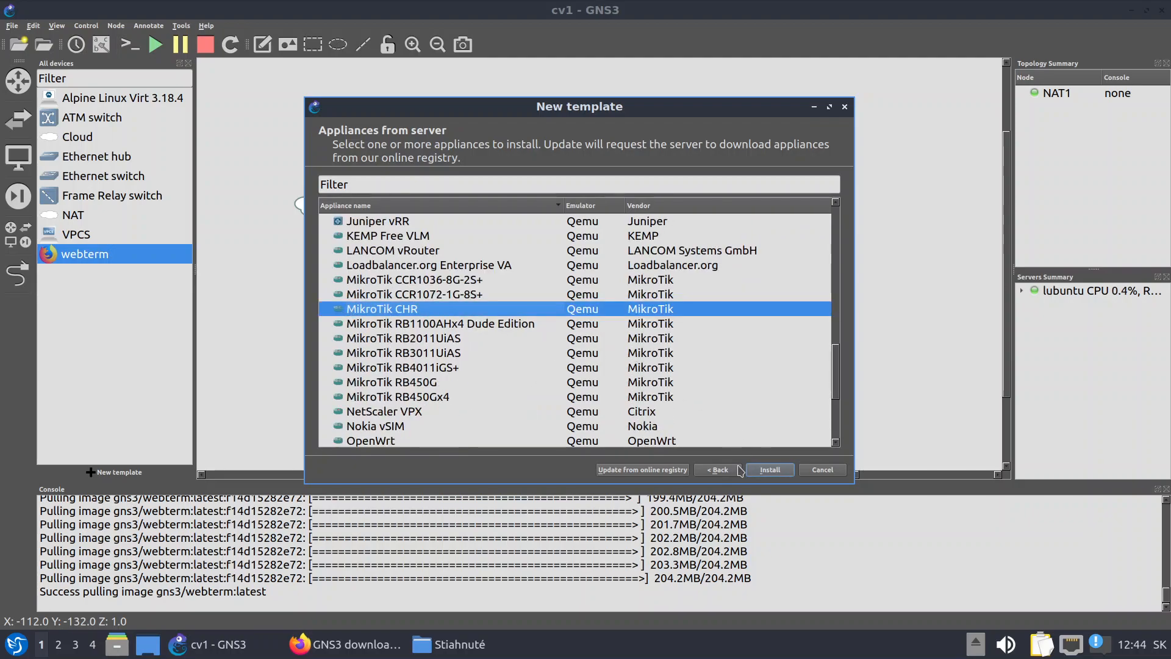
click(771, 470)
Start downloading chr-7.11.2.img for MikroTik CHR version 7.11.2
click(714, 417)
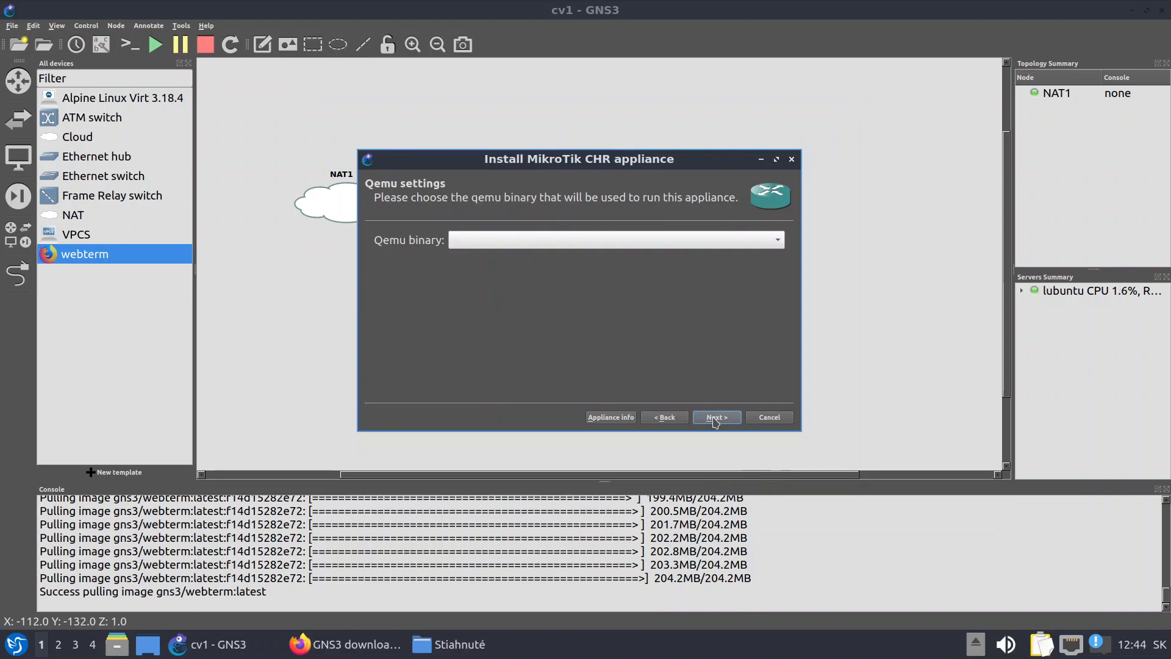
click(721, 420)
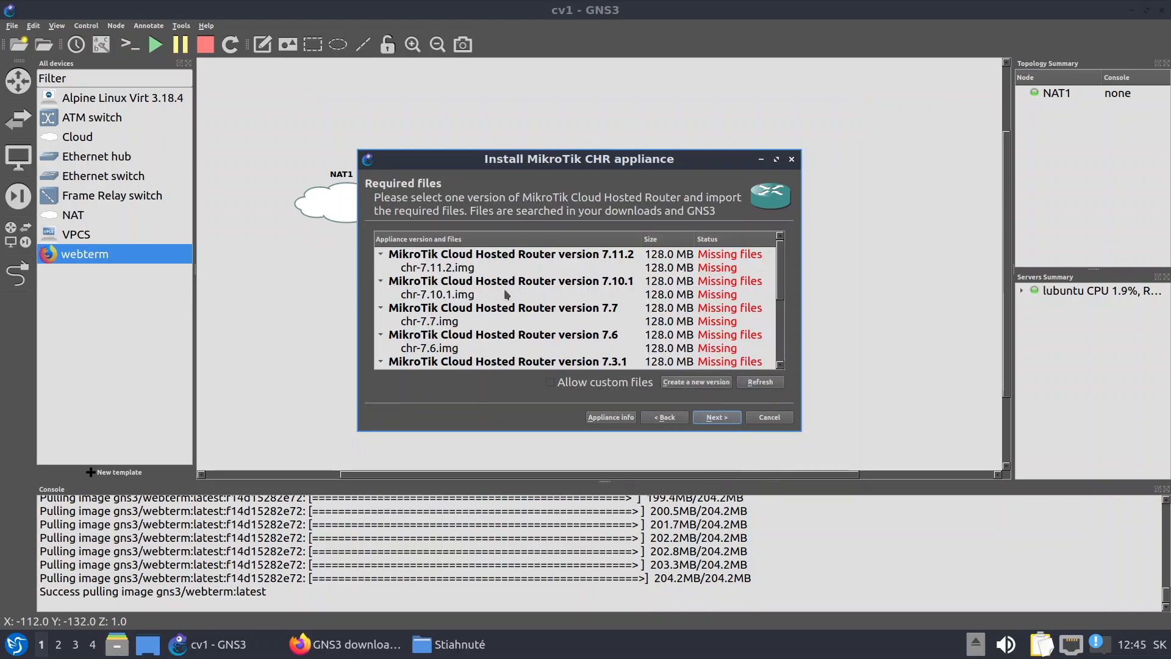
click(444, 267)
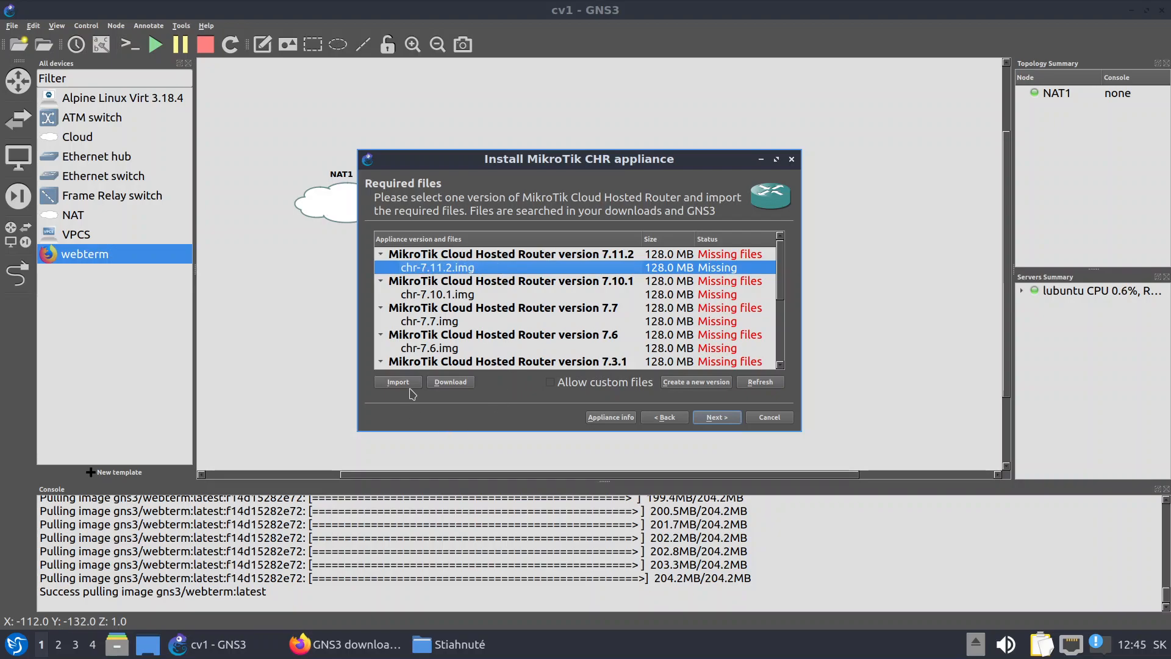
click(451, 383)
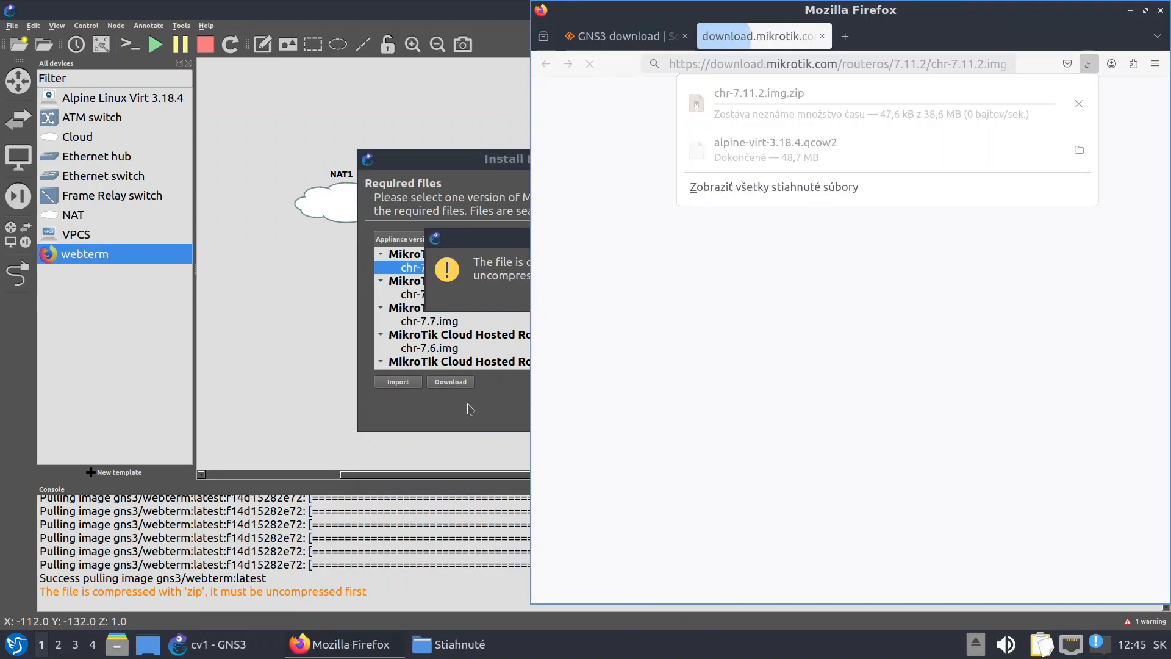
Bring Firefox forward and show its downloads list with chr-7.11.2.img.zip
click(474, 299)
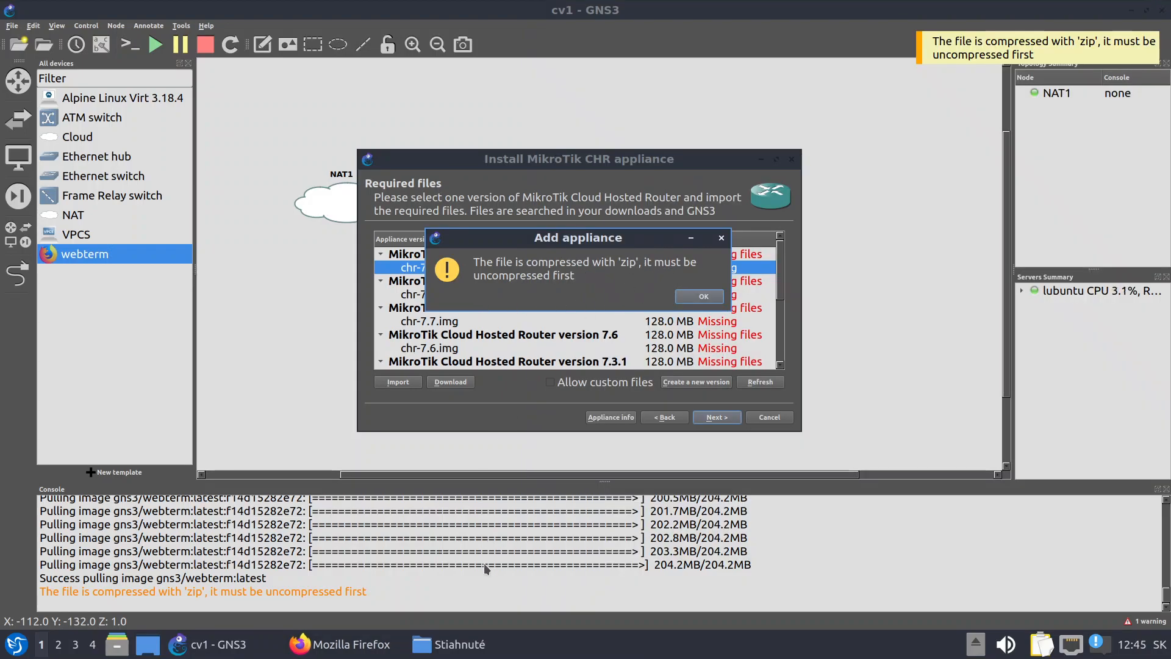
click(346, 648)
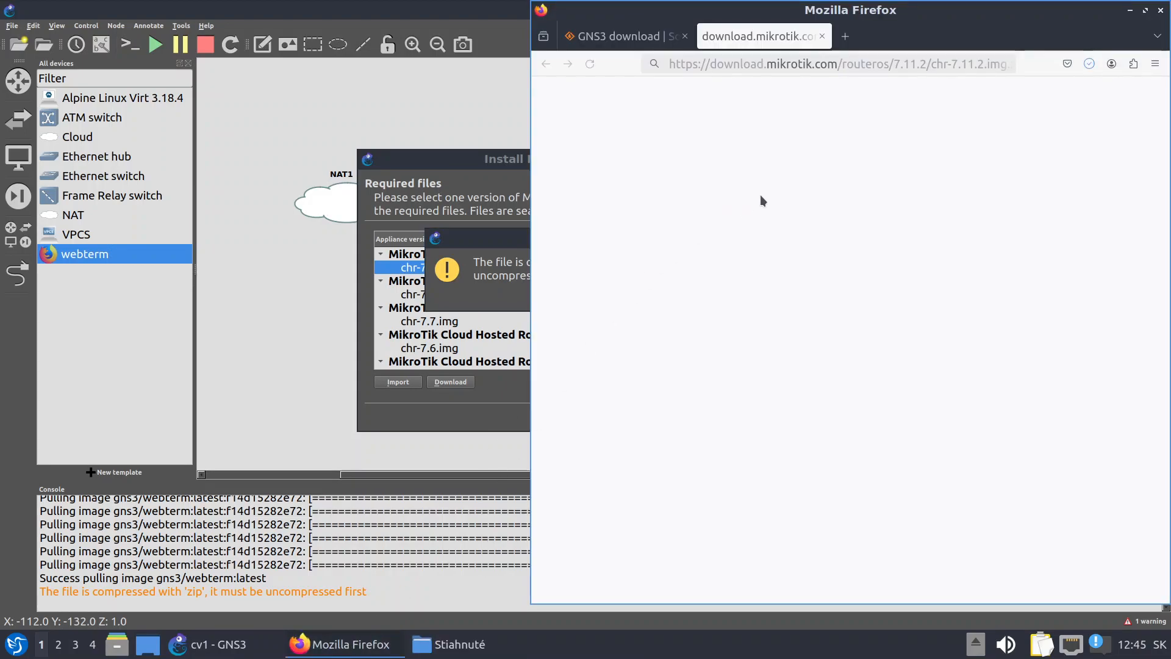
drag(918, 18, 576, 44)
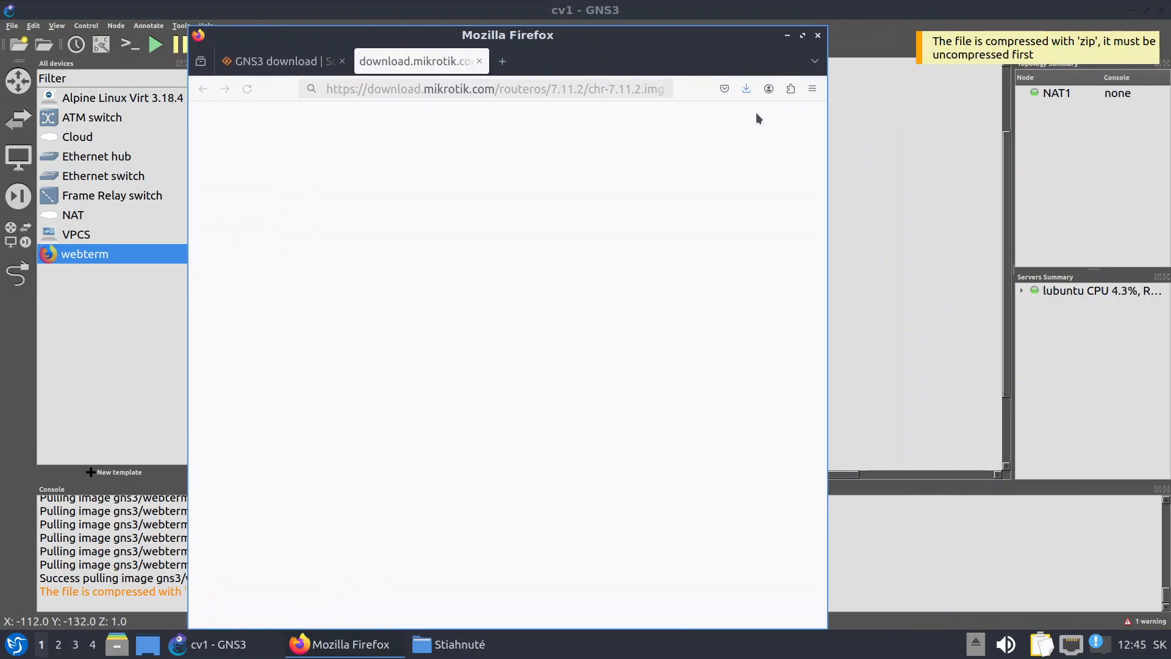
click(745, 89)
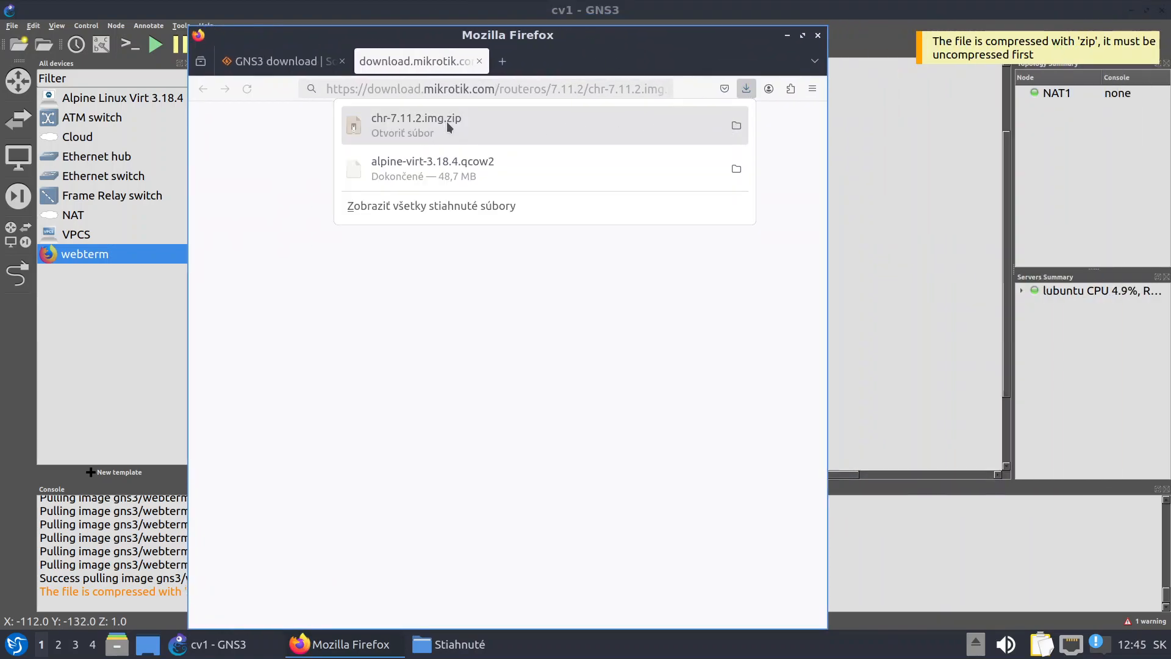
Extract chr-7.11.2.img.zip into its Stiahnuté folder
click(736, 125)
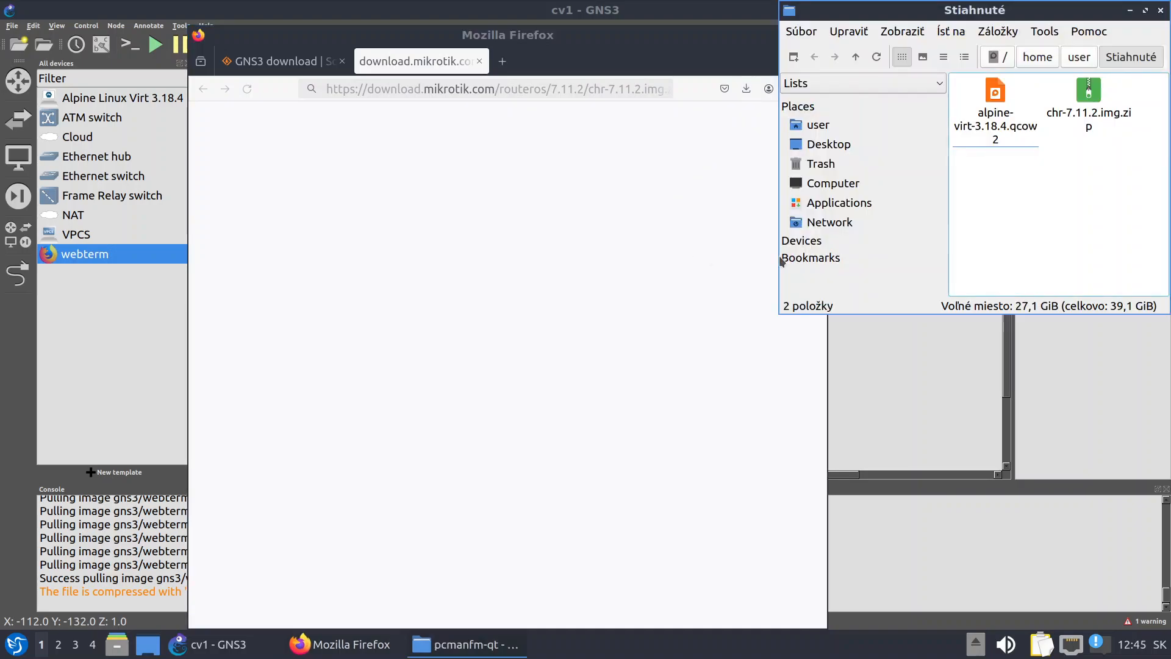
drag(925, 10, 511, 106)
click(674, 193)
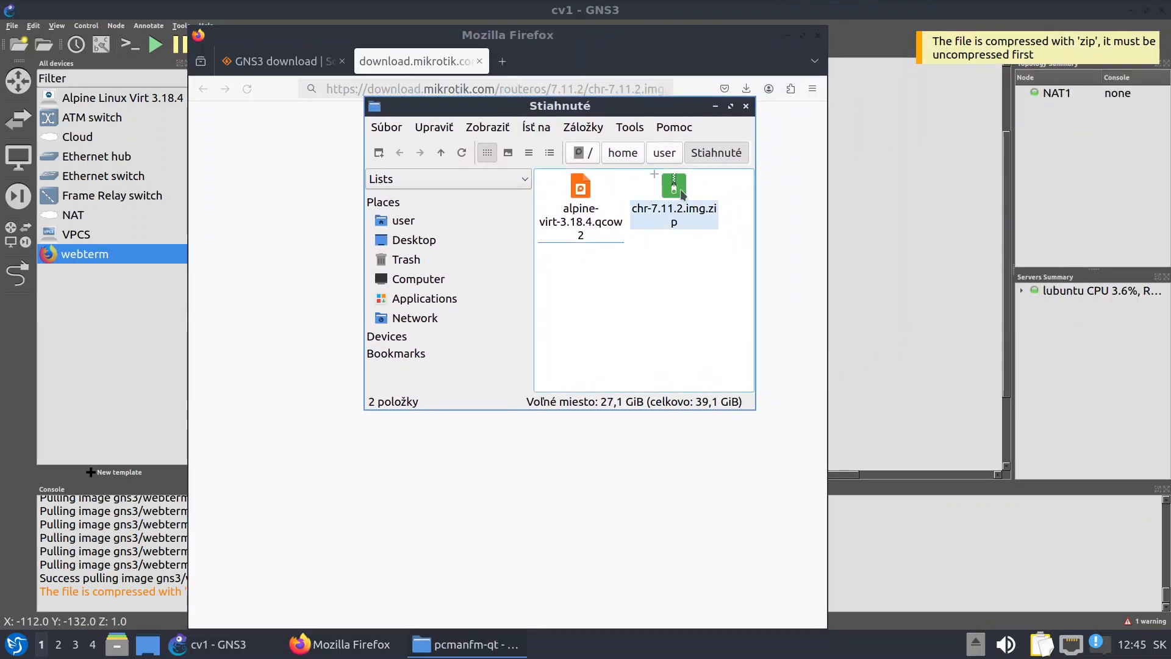
right_click(673, 193)
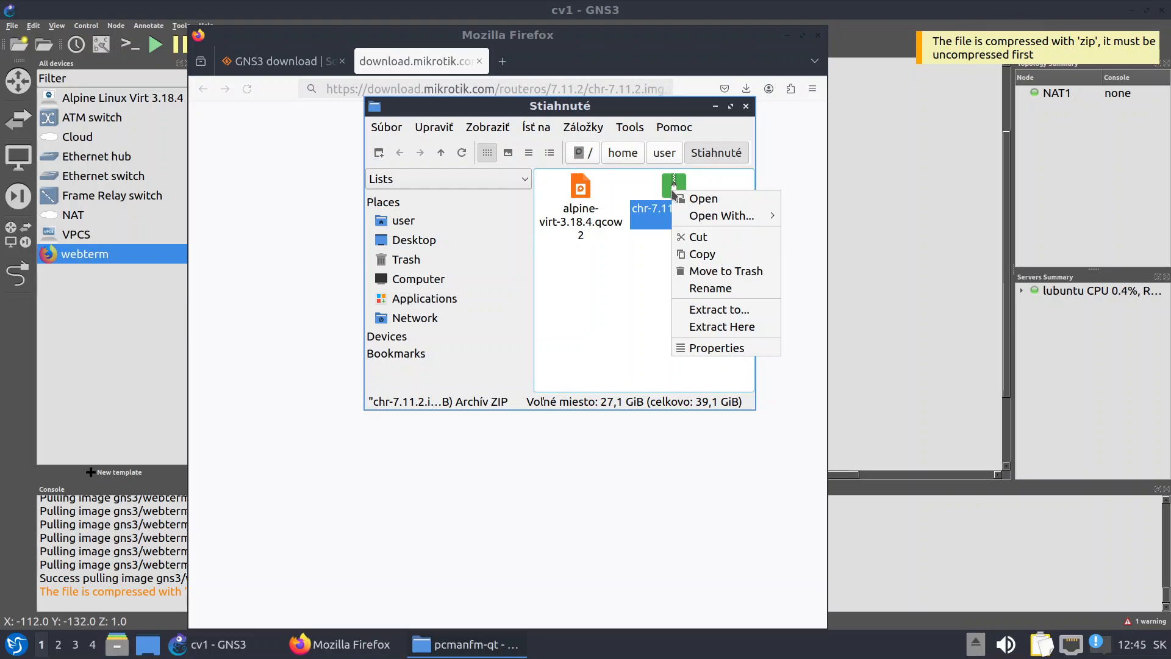
click(718, 328)
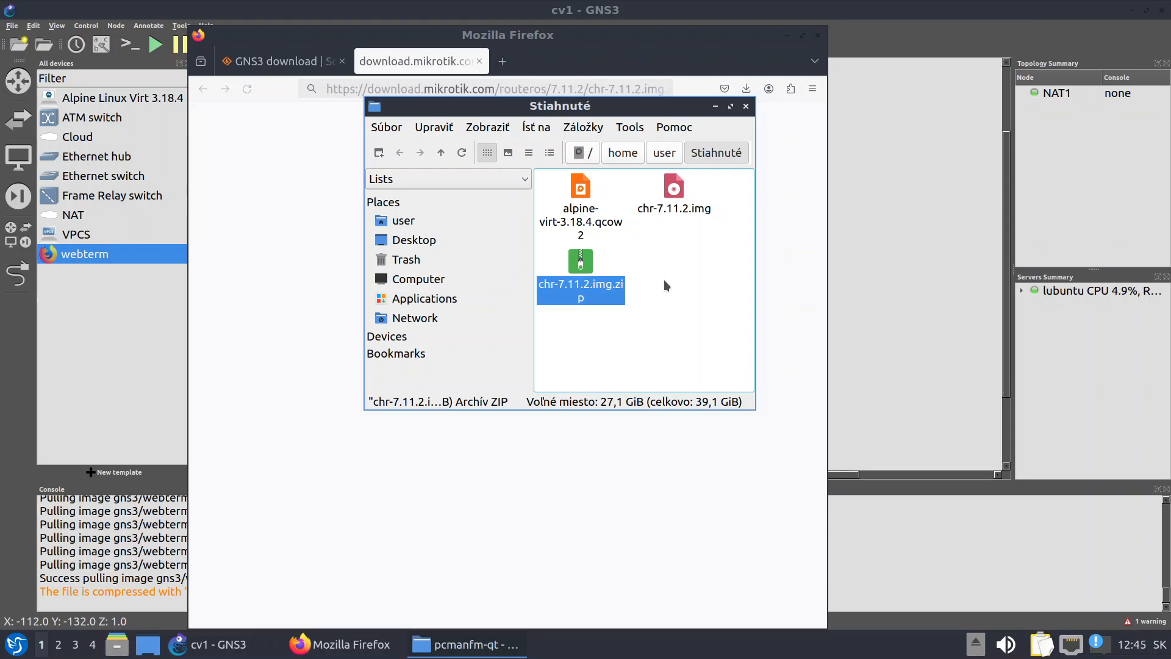
Trash the zip archive, close the file manager, and dismiss GNS3's uncompress warning
right_click(576, 267)
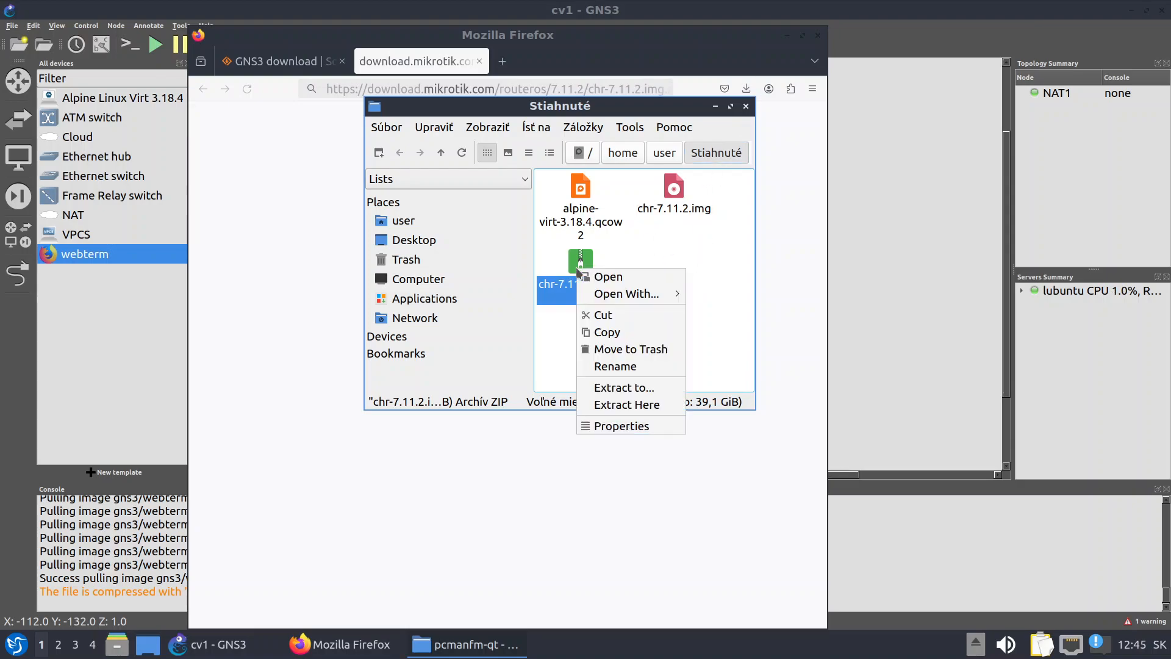
click(629, 349)
click(746, 106)
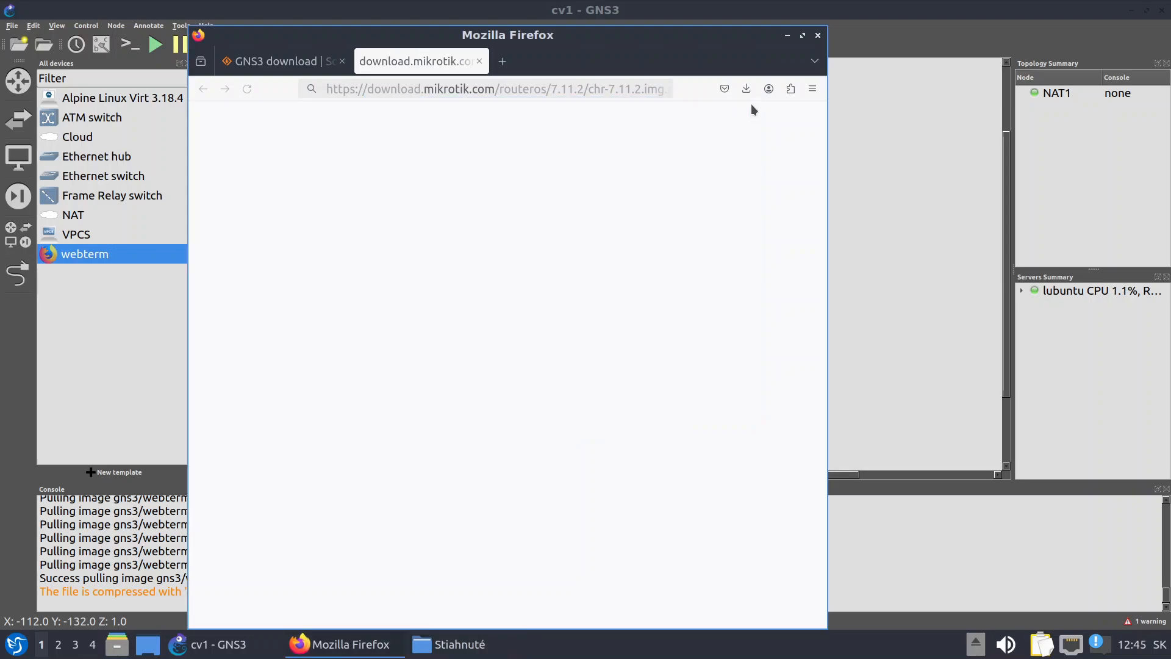
click(787, 35)
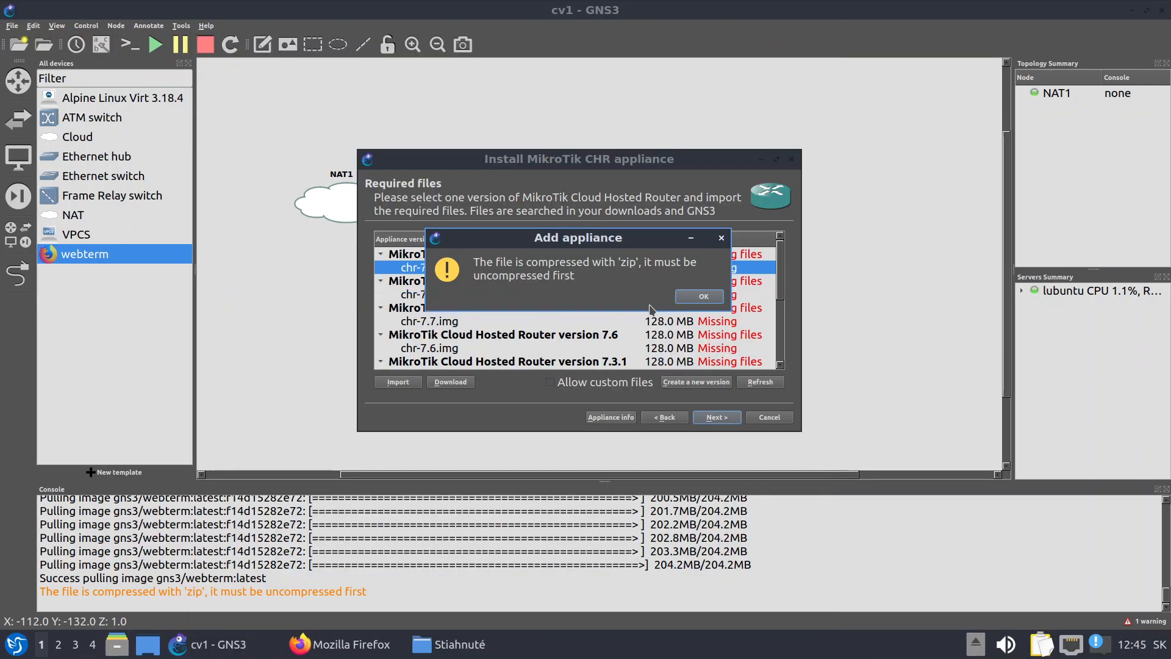
click(698, 297)
Import chr-7.11.2.img and install MikroTik CHR version 7.11.2
click(397, 383)
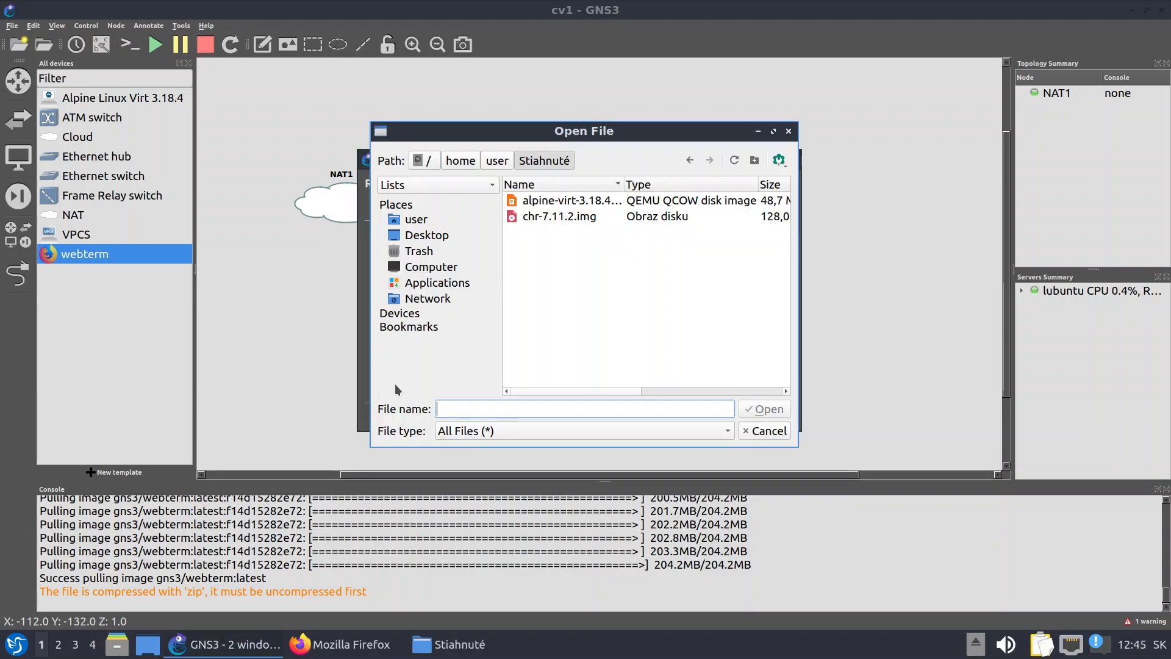
click(544, 217)
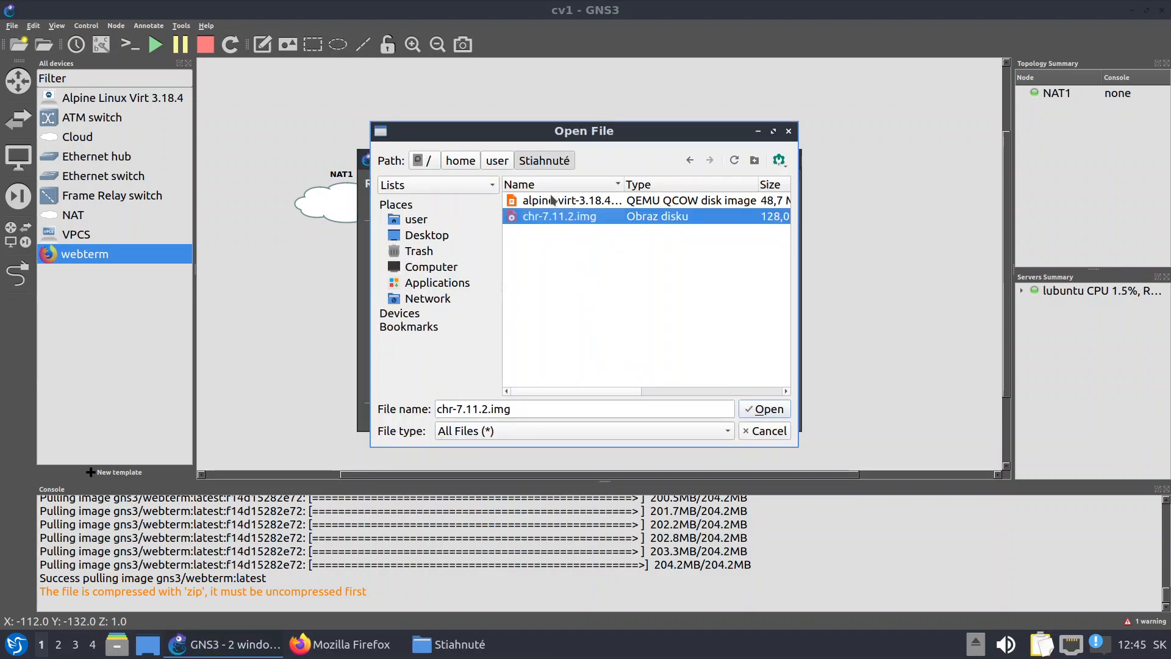
click(766, 411)
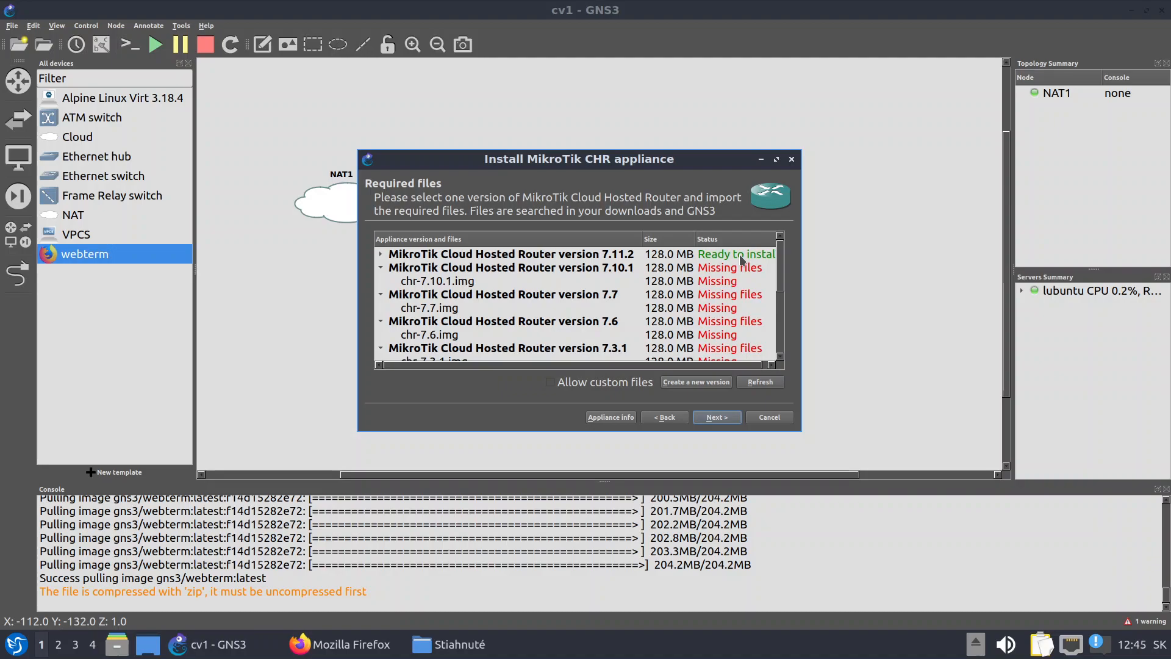
click(741, 260)
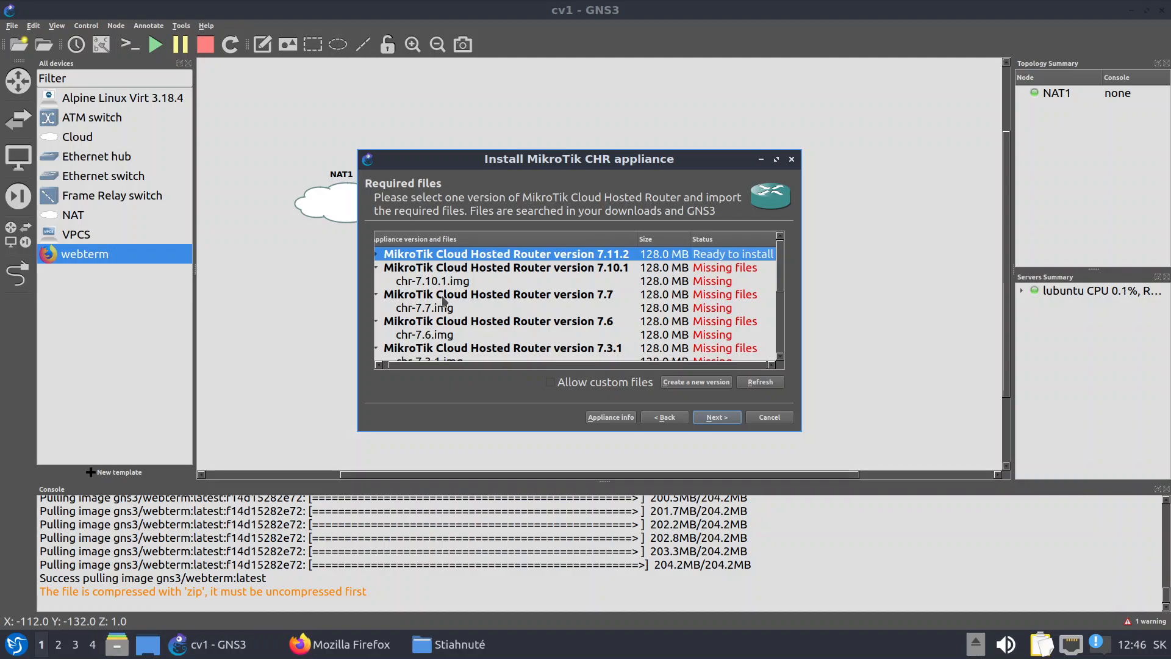
click(724, 422)
click(649, 299)
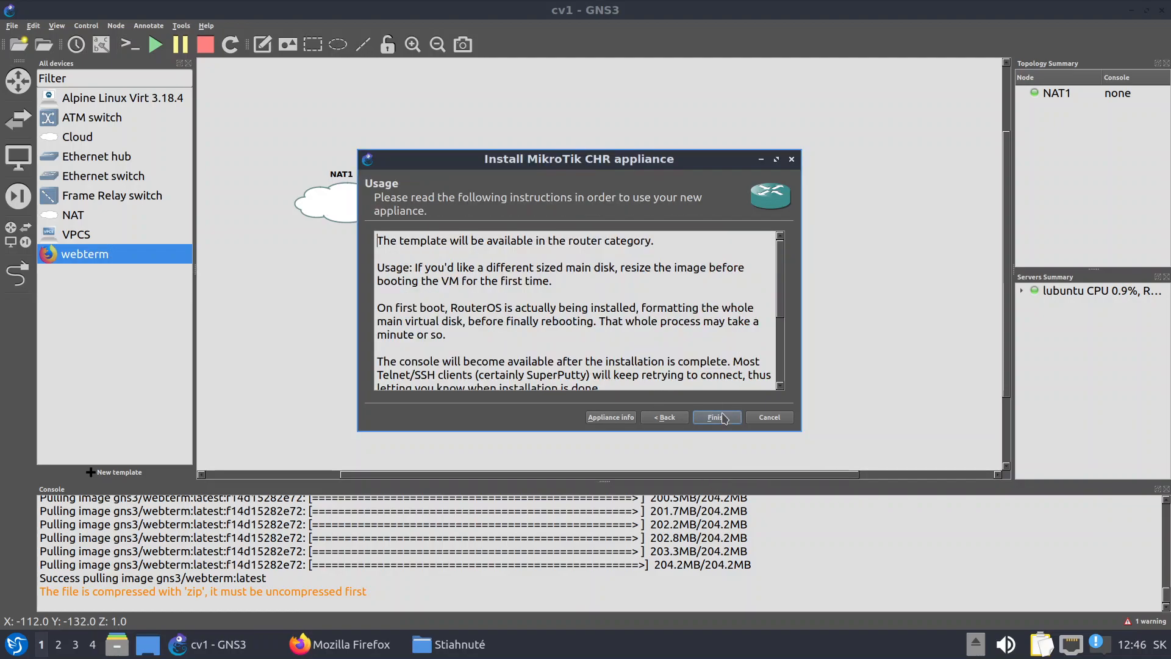
click(724, 418)
Place a MikroTik CHR 7.11.2 router and link NAT1's nat0 to its ether1
click(707, 331)
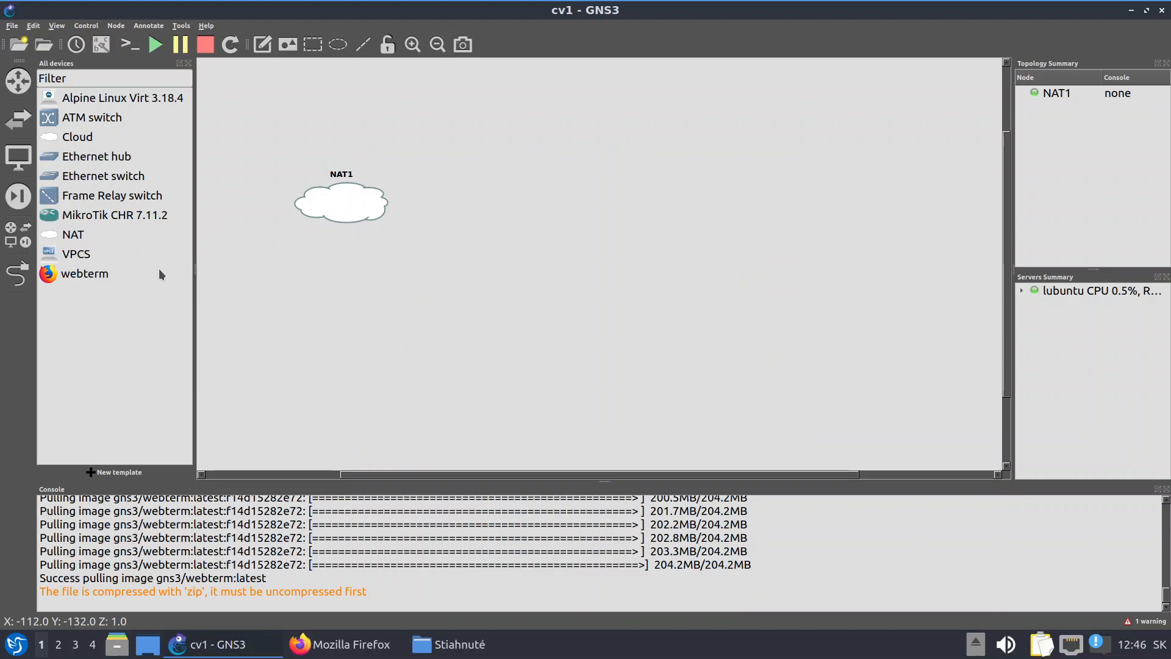
drag(54, 216, 525, 215)
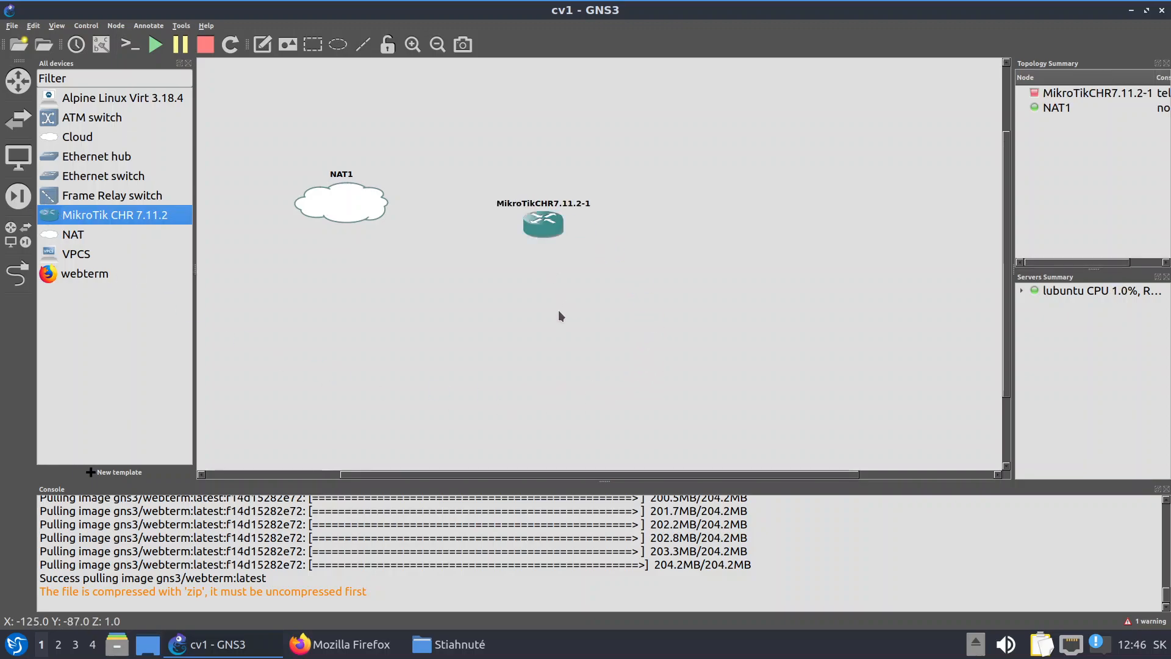
click(17, 273)
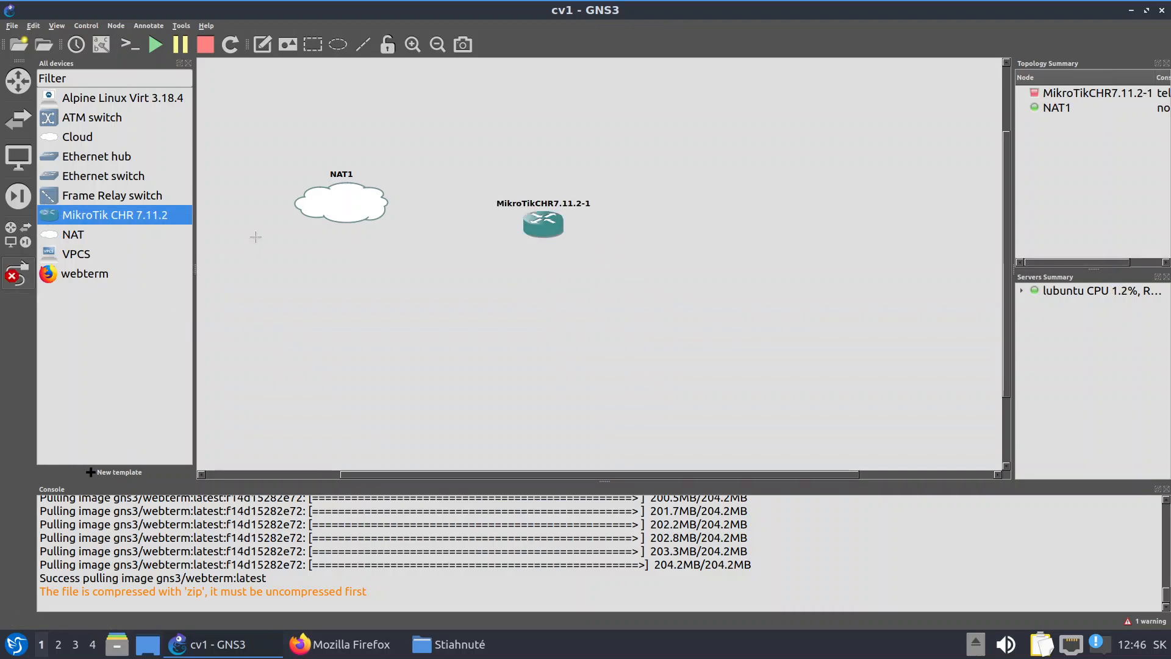
click(360, 209)
click(381, 214)
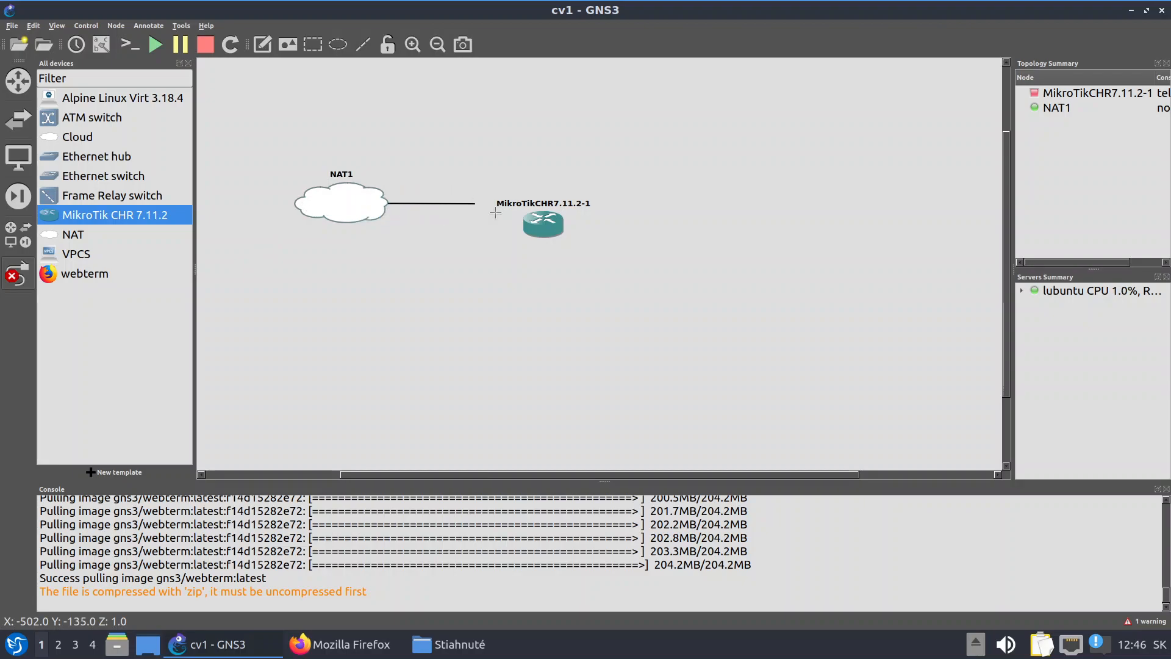
click(540, 224)
click(544, 230)
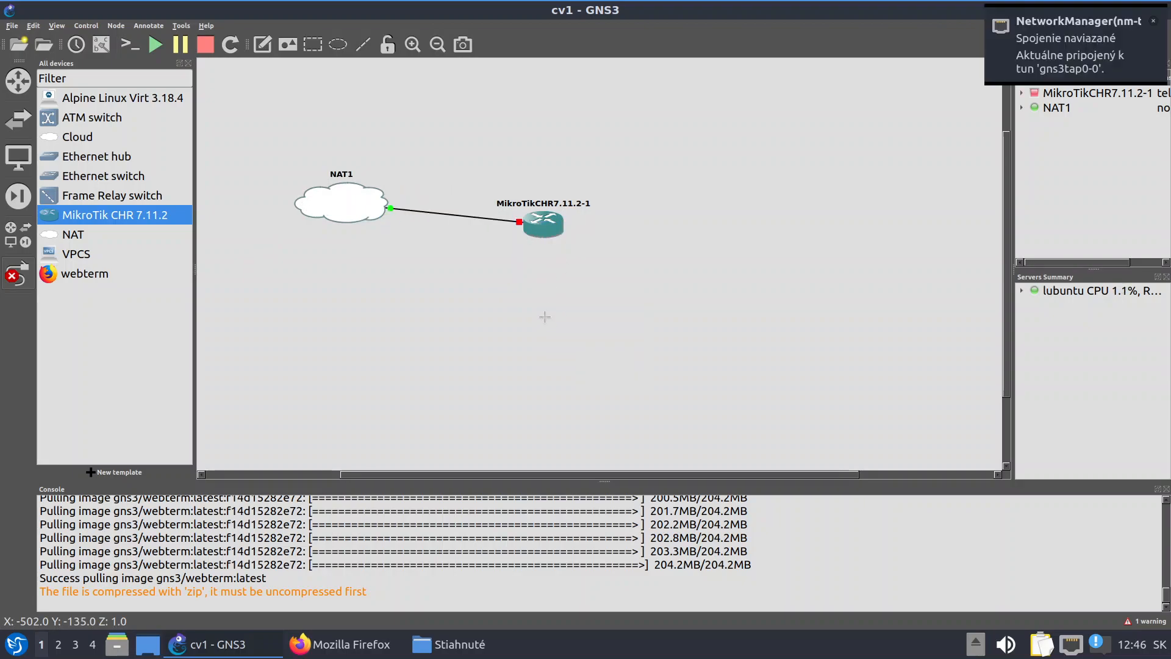
Start the MikroTik CHR 7.11.2 router
right_click(544, 229)
click(582, 275)
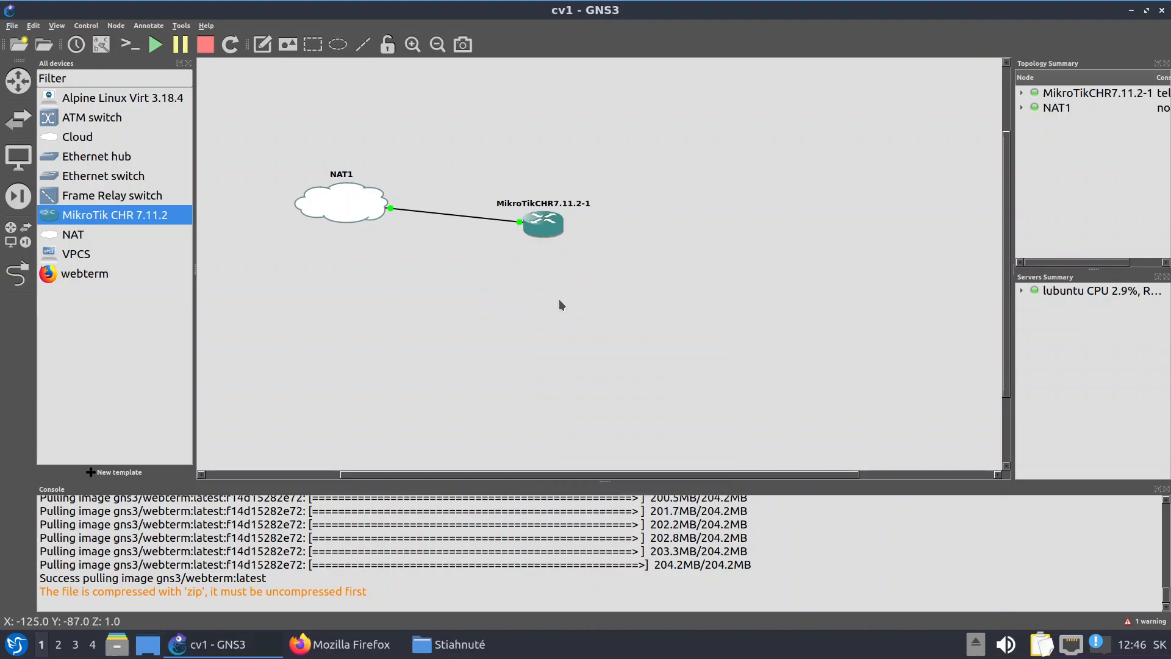
right_click(545, 239)
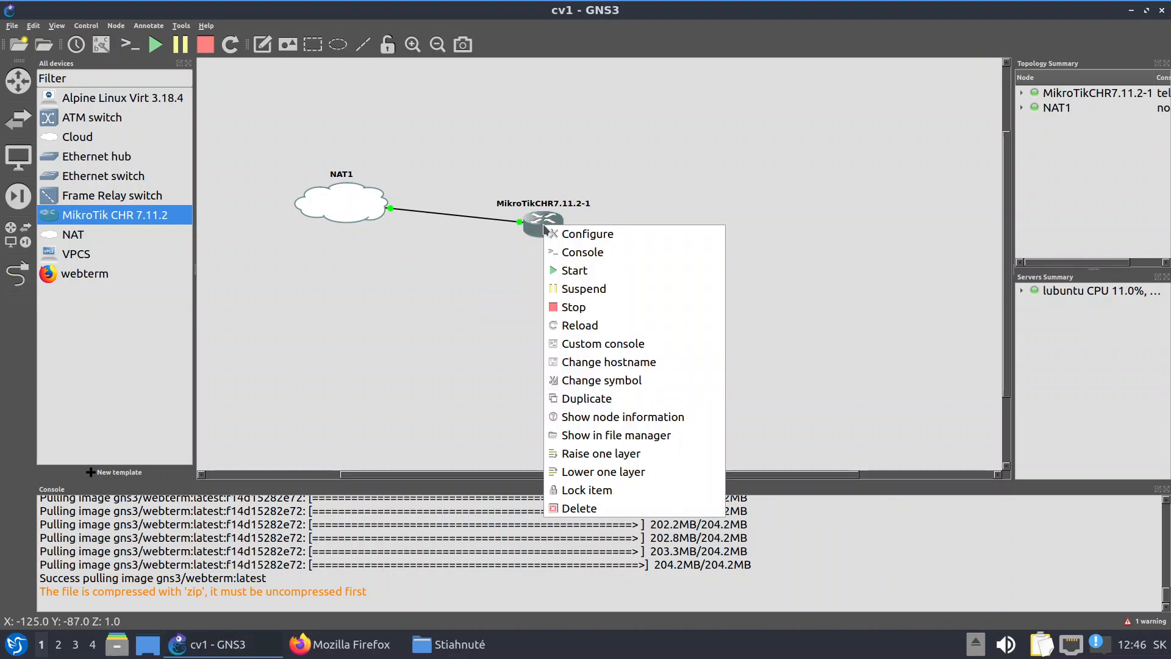
Open the router's console and log in with the user name admin
click(586, 256)
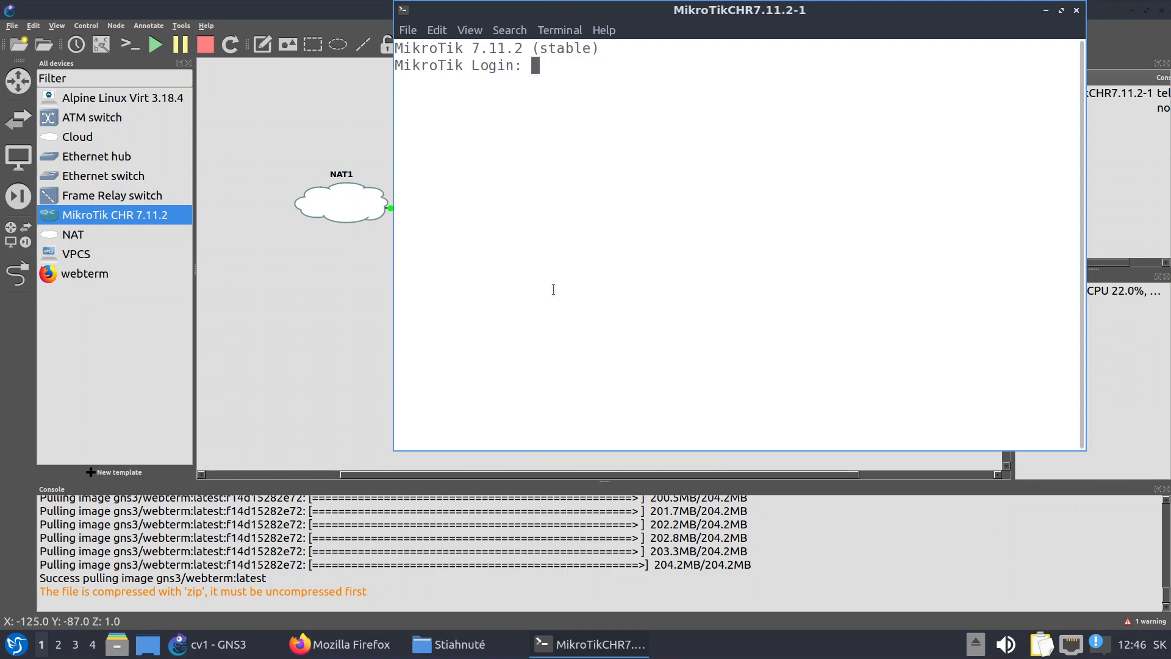
text(admin)
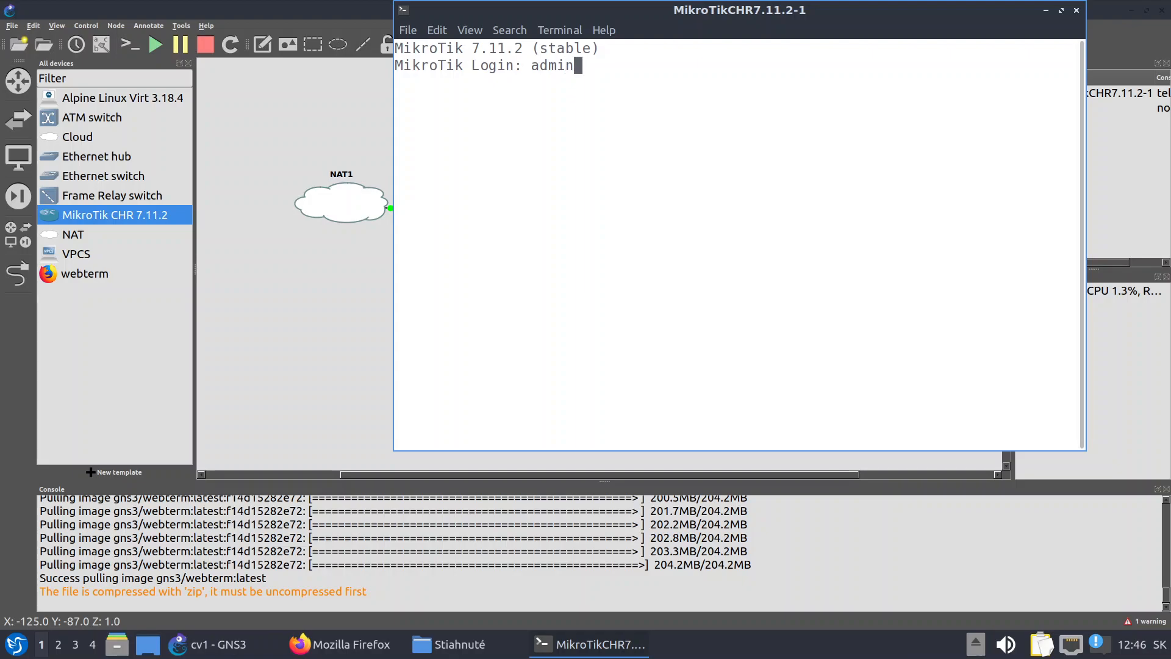
key(Return)
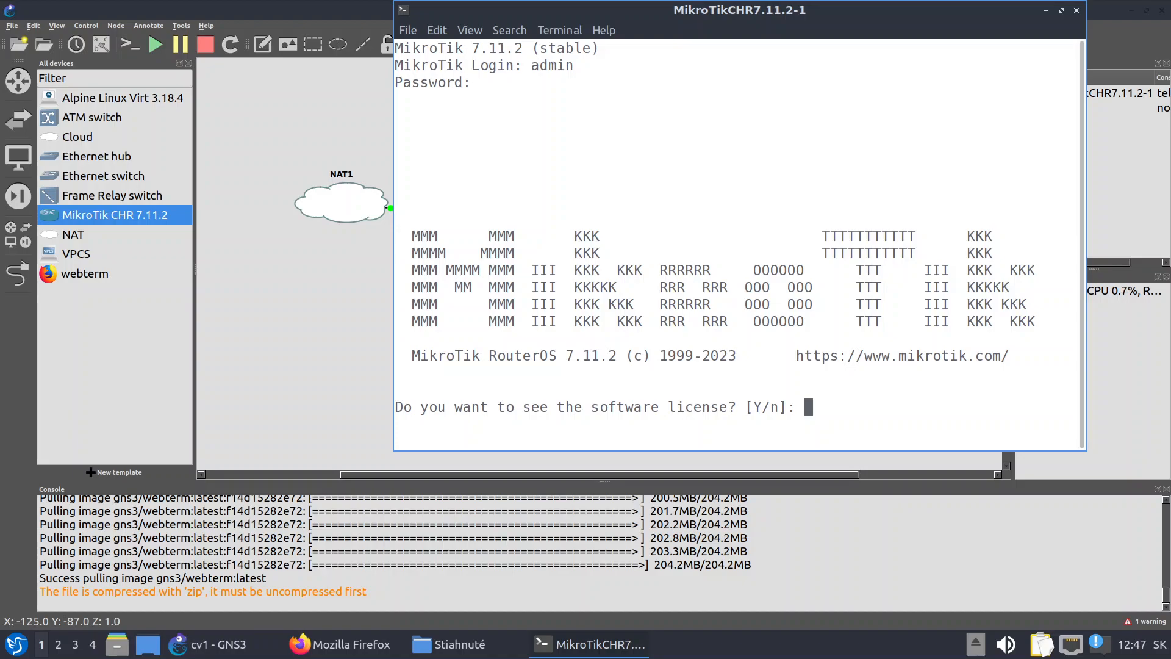
Agree to view the RouterOS software licence and page through it to the end
key(y)
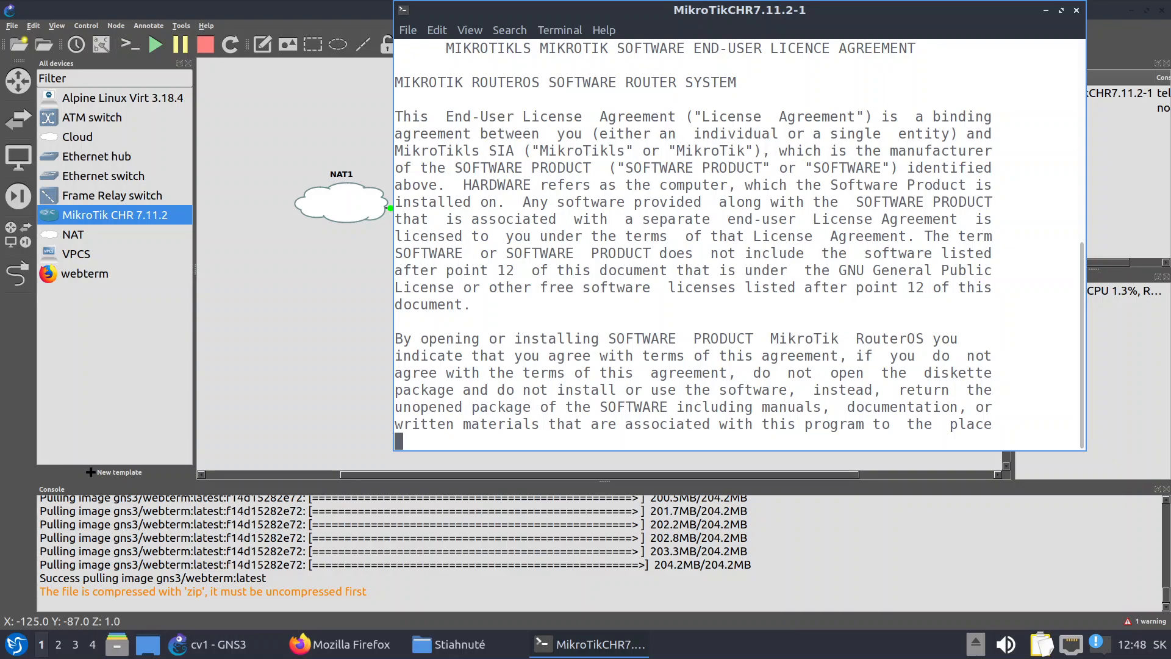
key(space)
key(space)
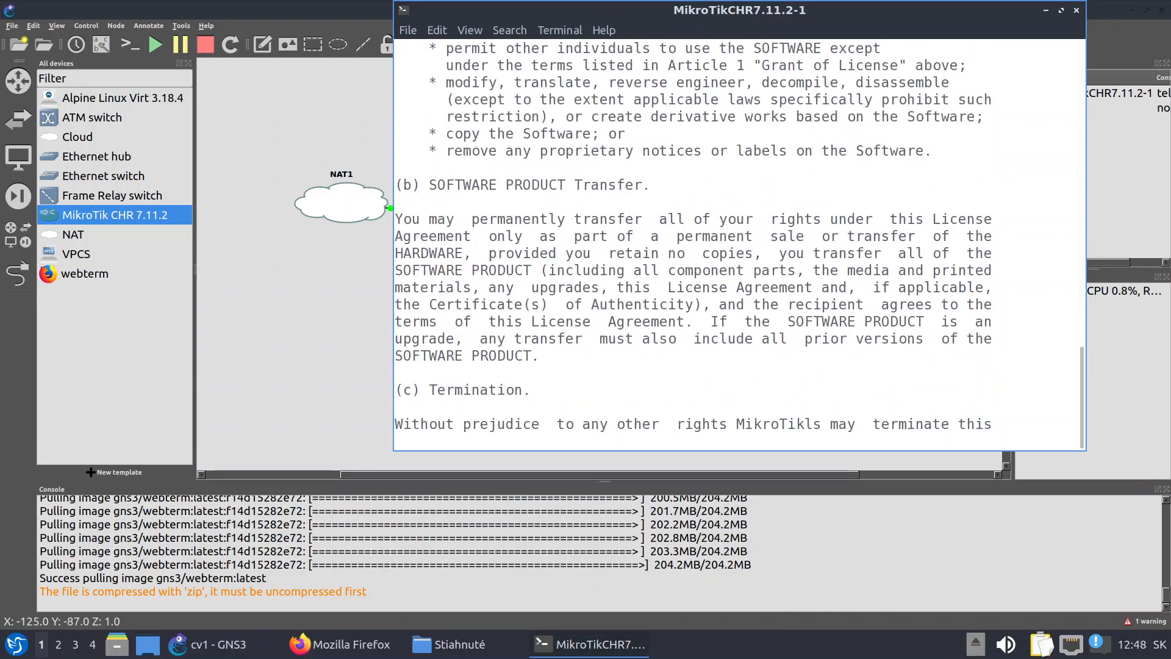
key(space)
key(space)
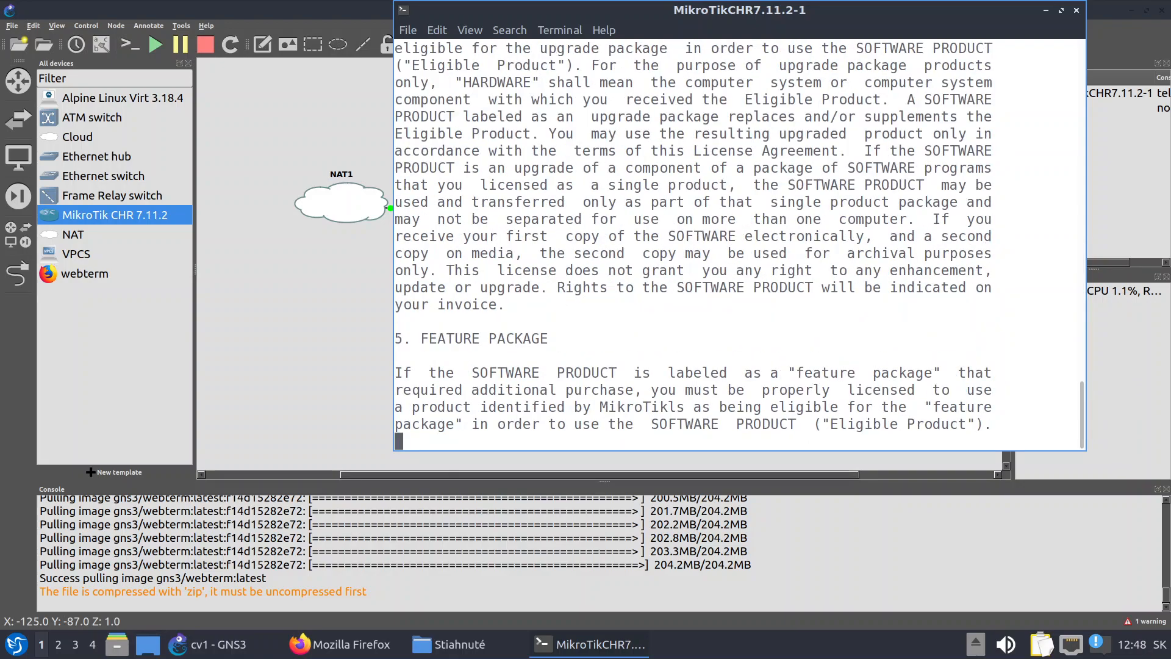
key(space)
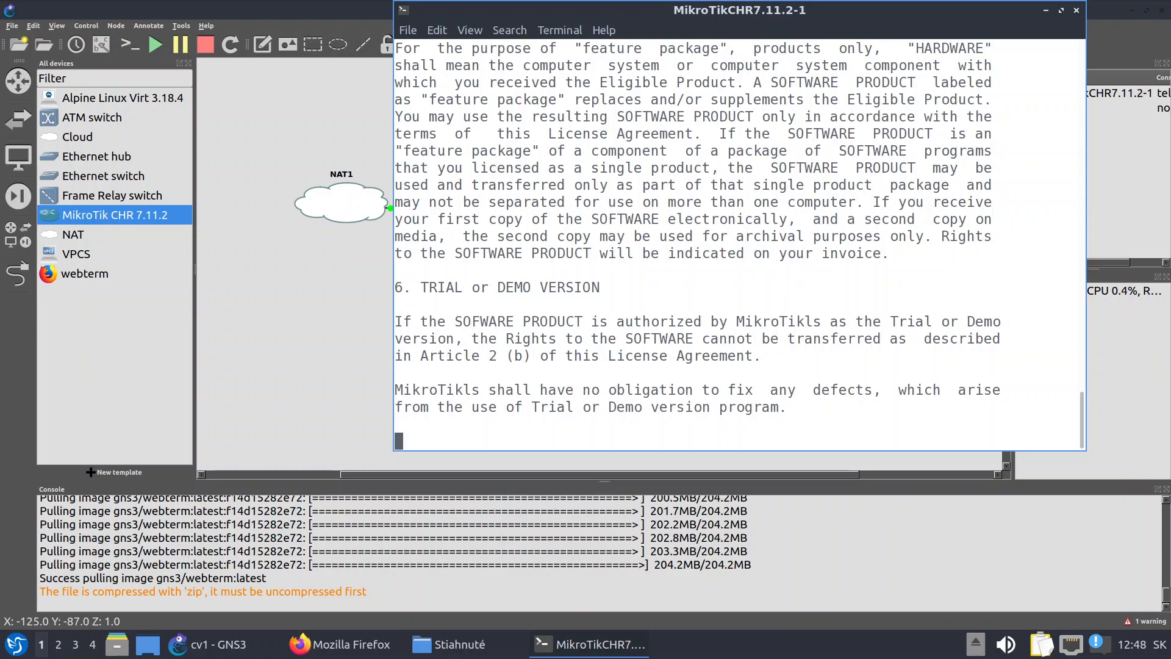
key(space)
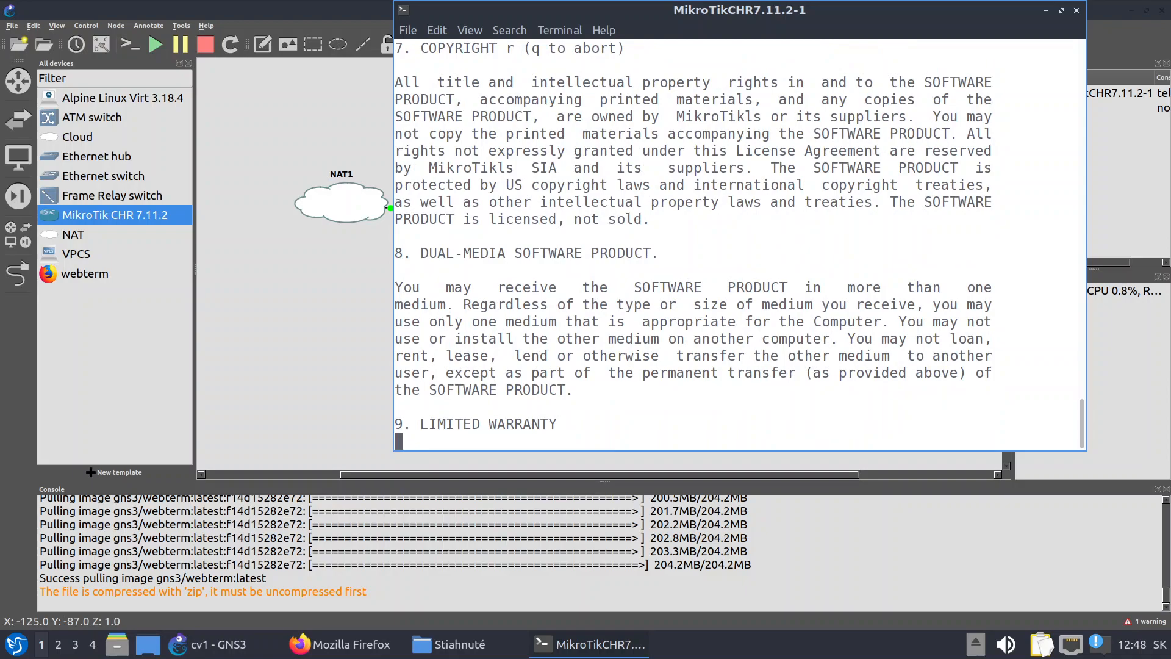
key(Return)
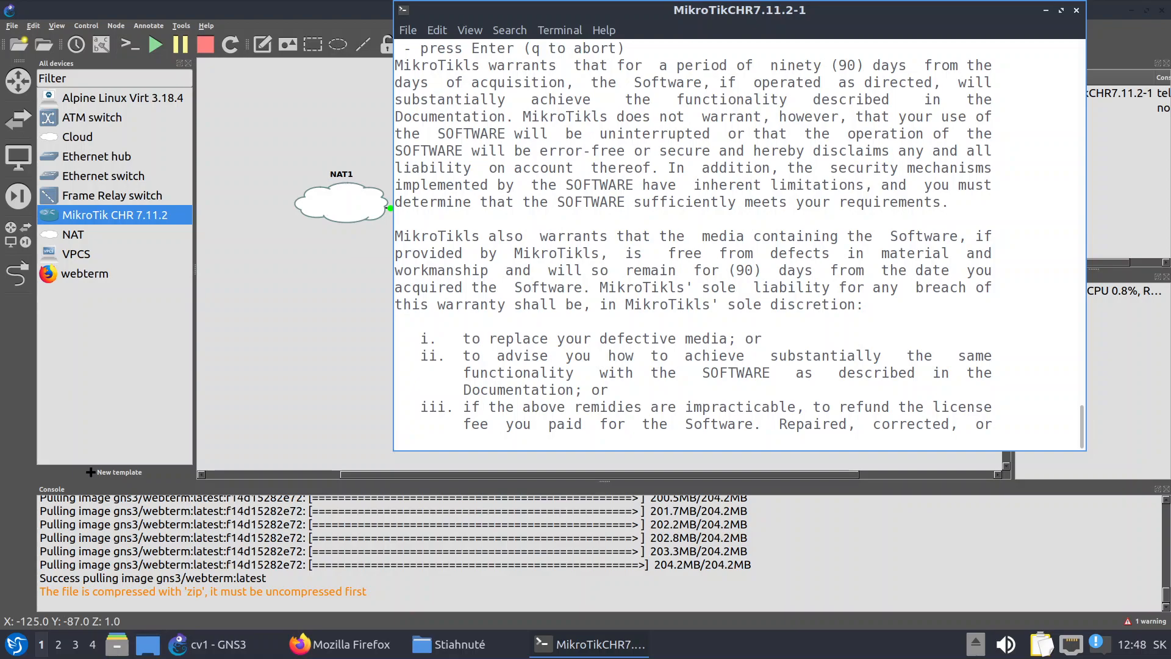
key(Return)
key(Return)
key(Return)
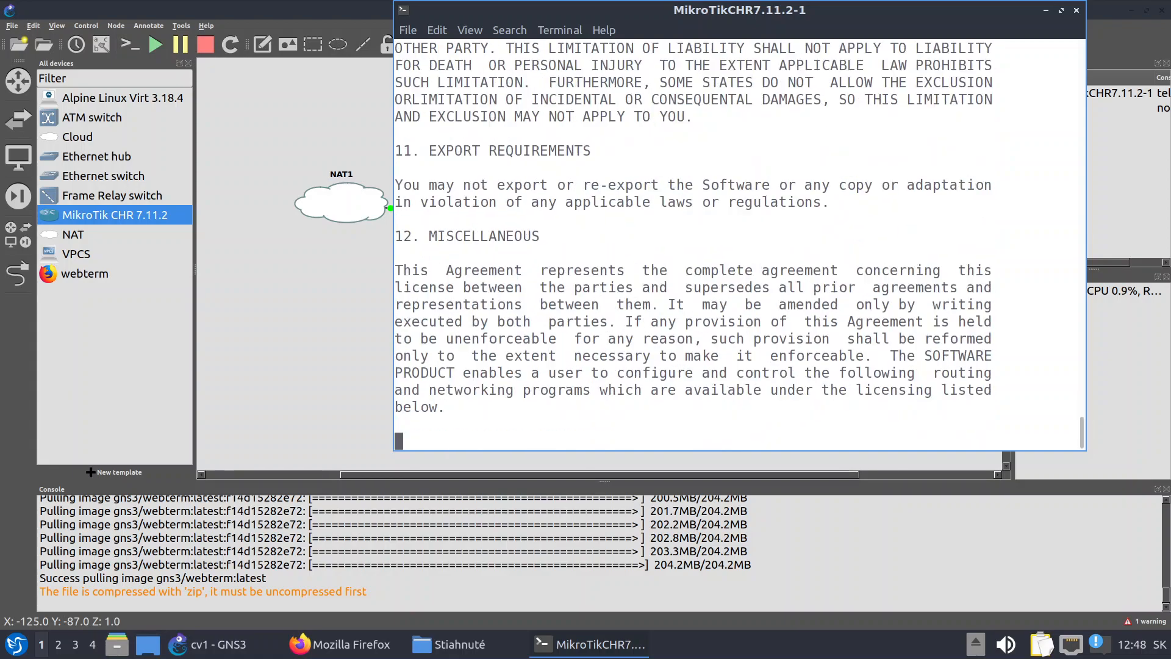
key(Return)
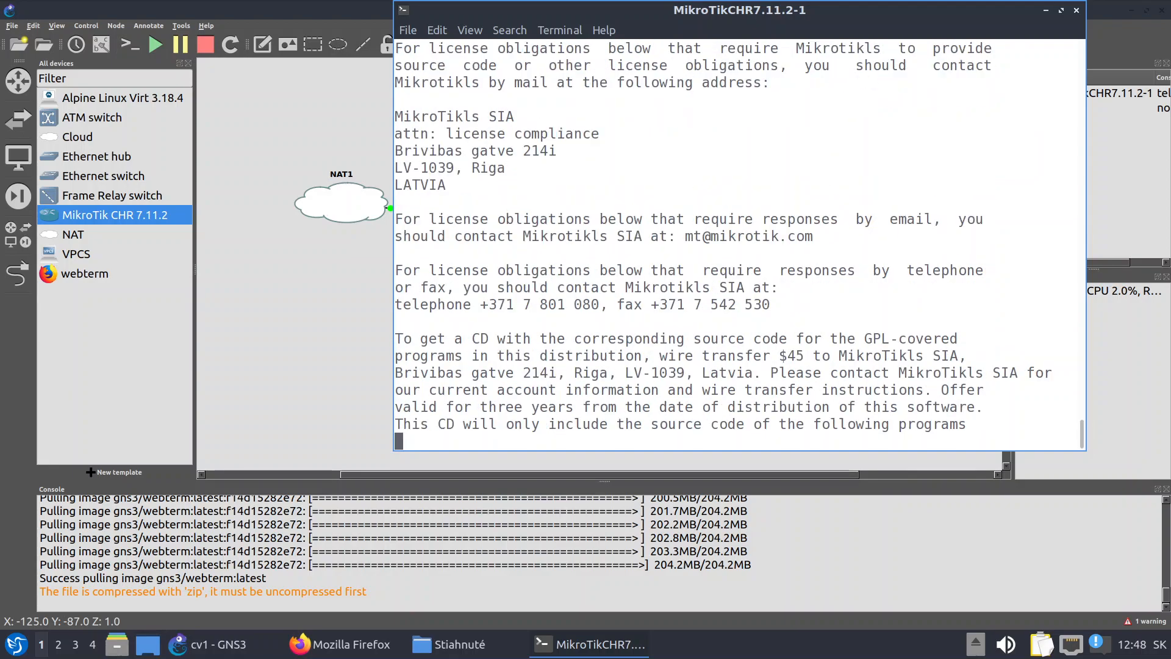
key(Return)
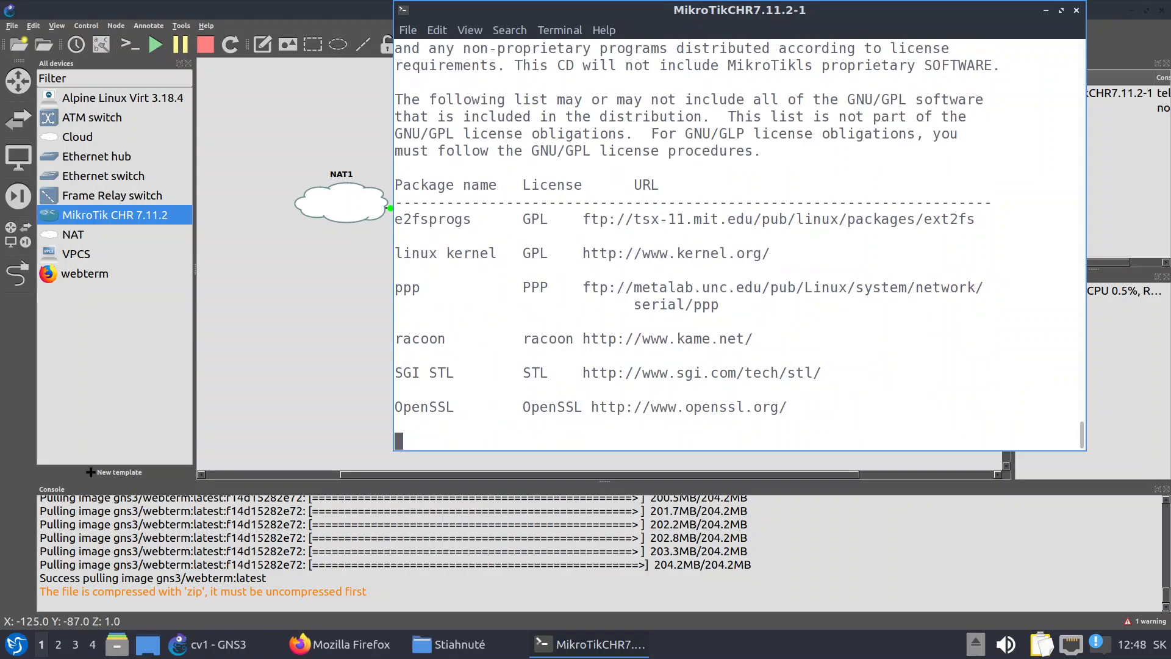
key(Return)
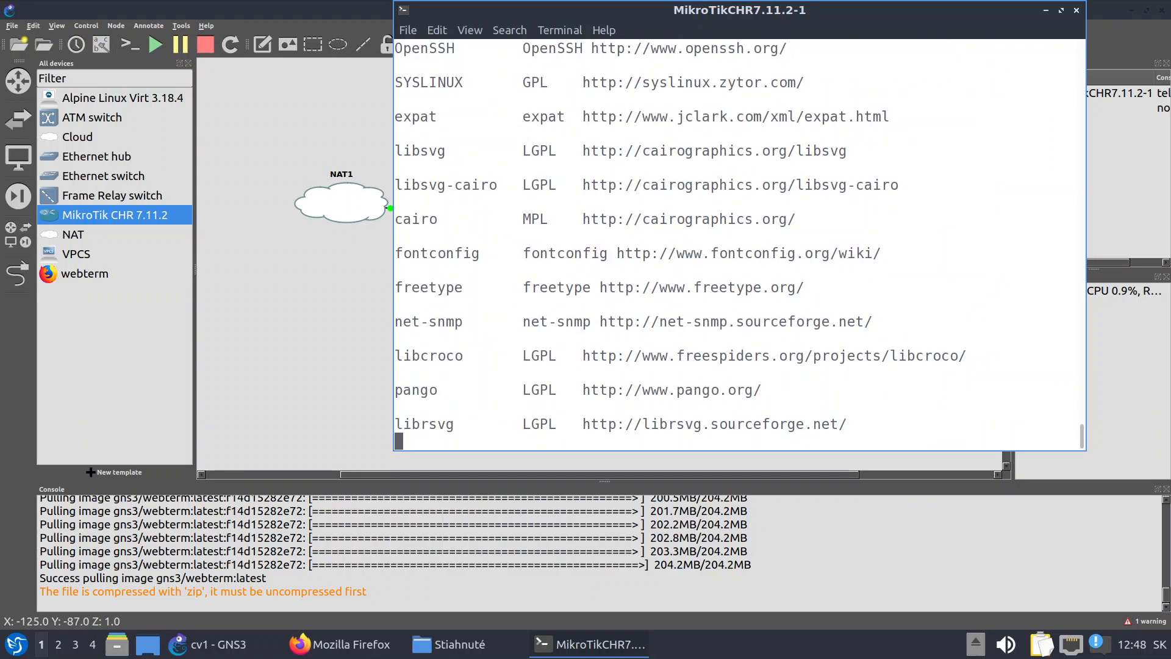
key(Return)
key(Return)
key(Return)
key(Return)
key(Return)
key(Return)
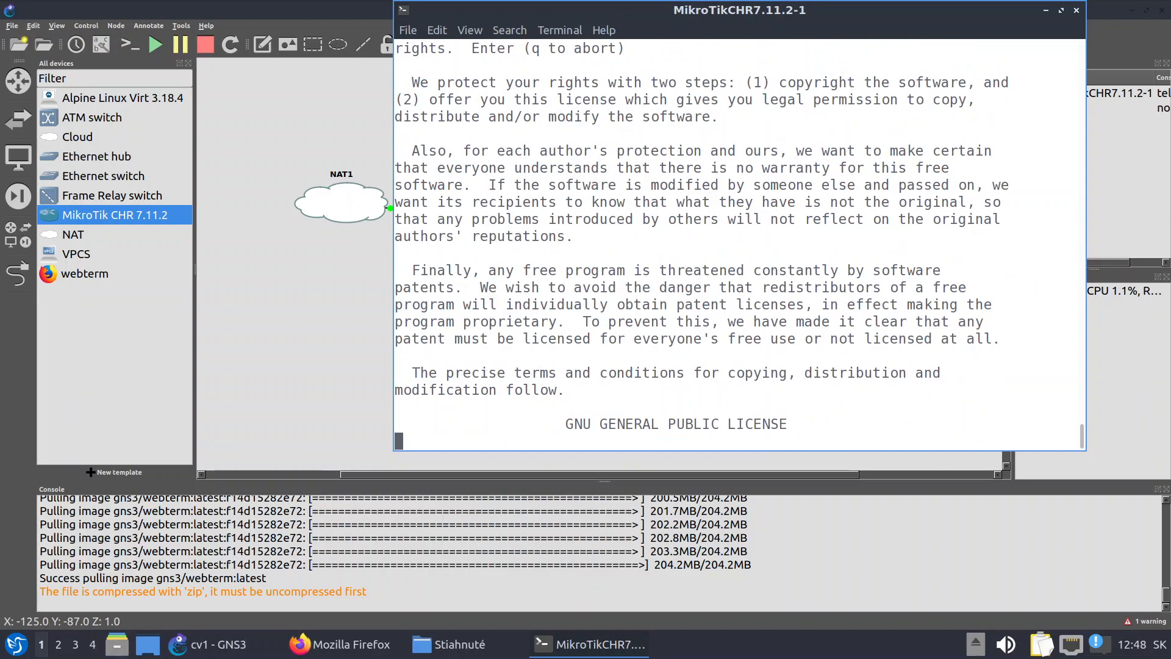
key(Return)
key(Return)
key(Return)
key(Return)
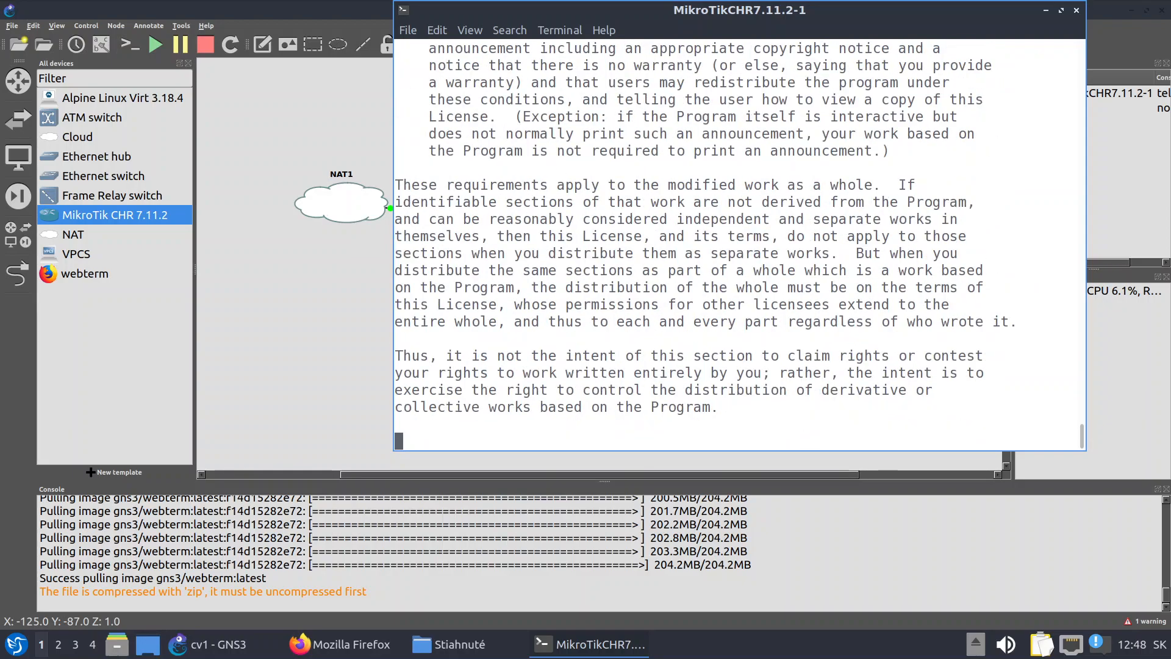
key(Return)
key(Return)
key(Return)
key(Return)
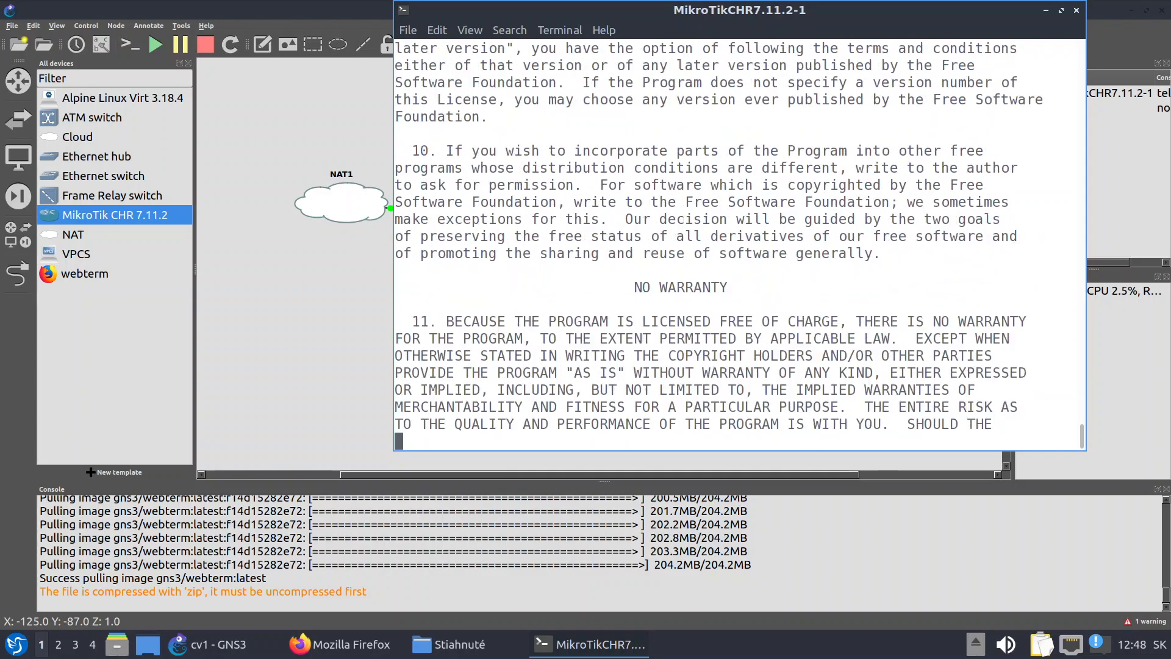
key(Return)
key(Return)
key(Return)
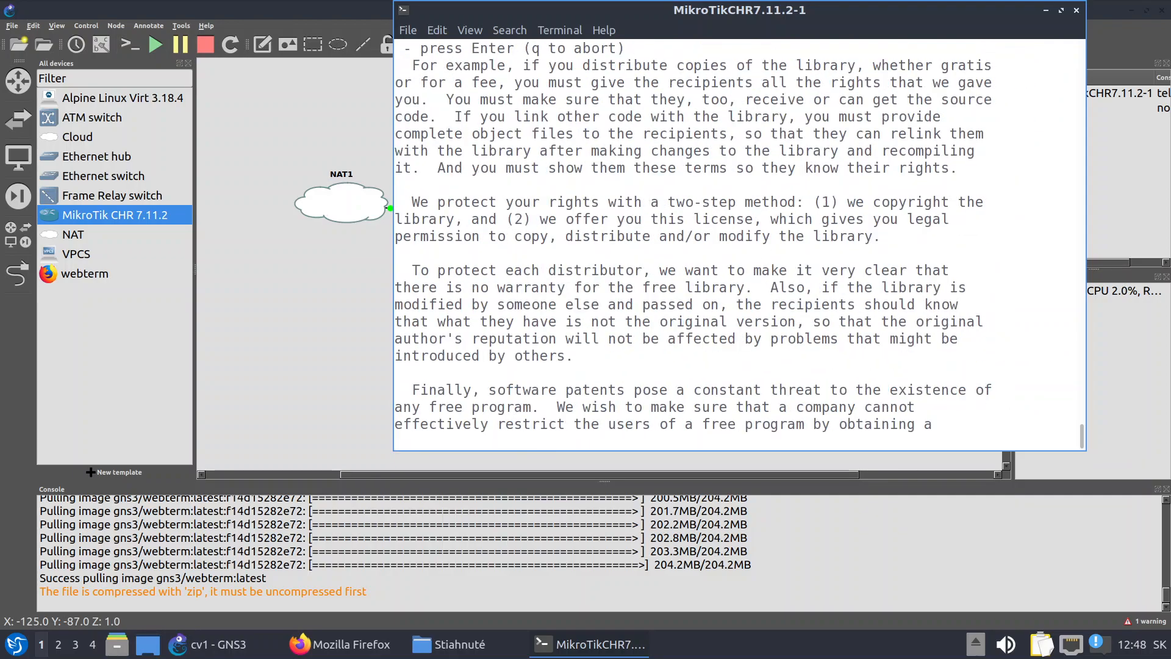
key(Return)
key(Return)
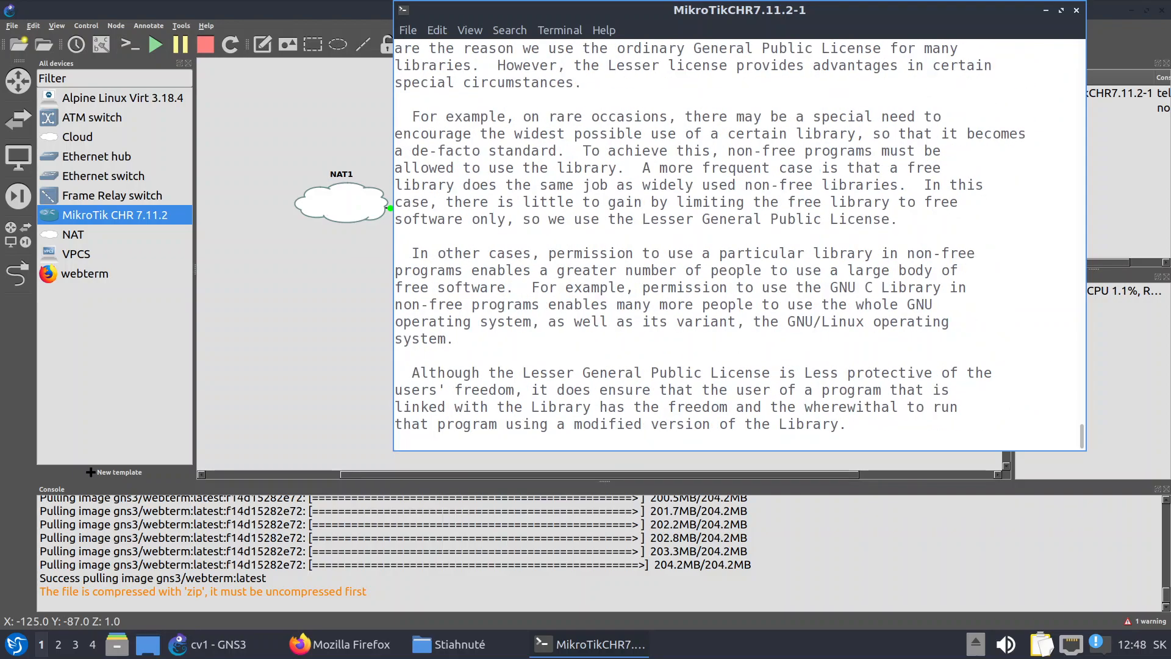
key(Return)
key(Return)
key(Return)
key(Return)
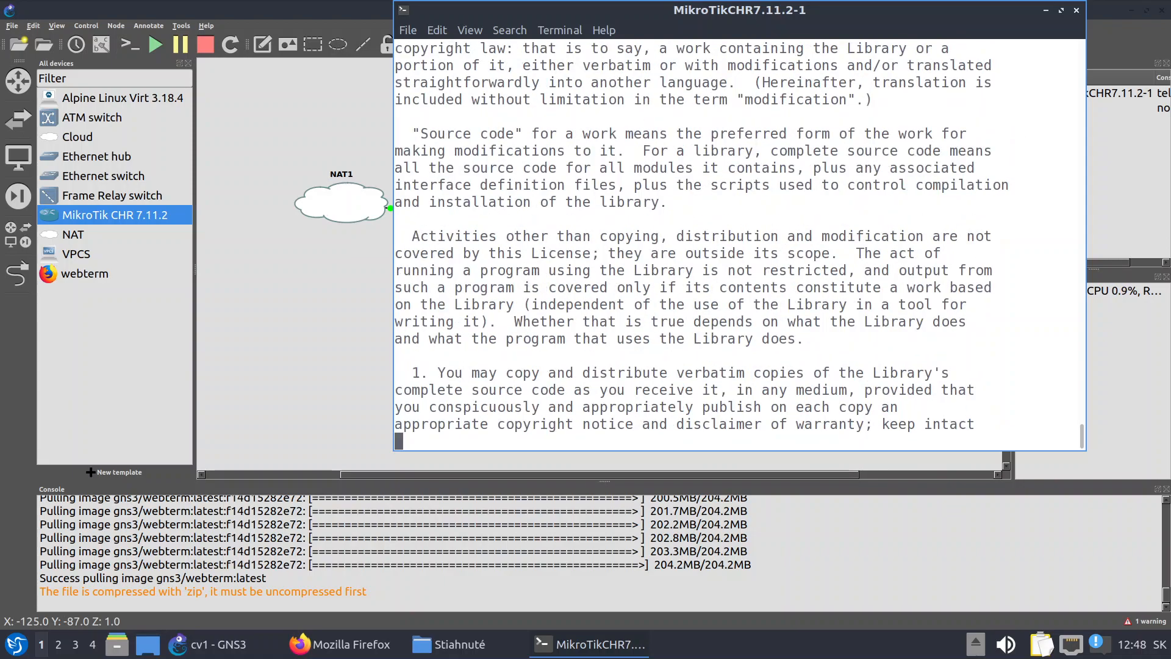
key(Return)
key(Return)
key(Return)
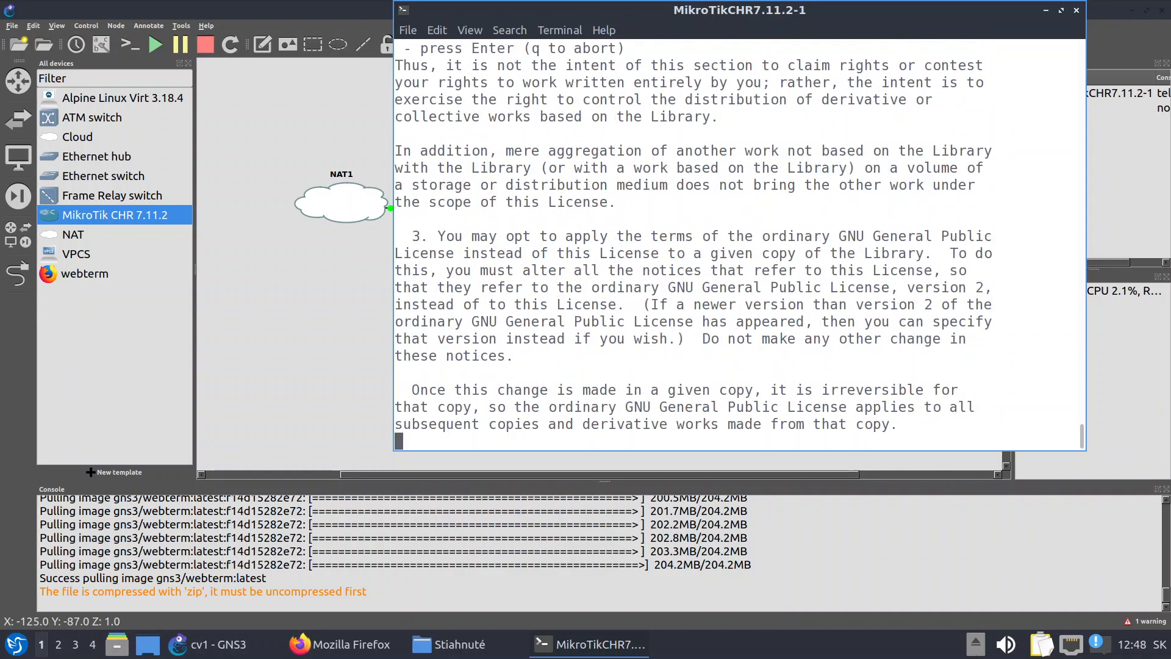
key(Return)
key(Return)
key(Return)
key(Return)
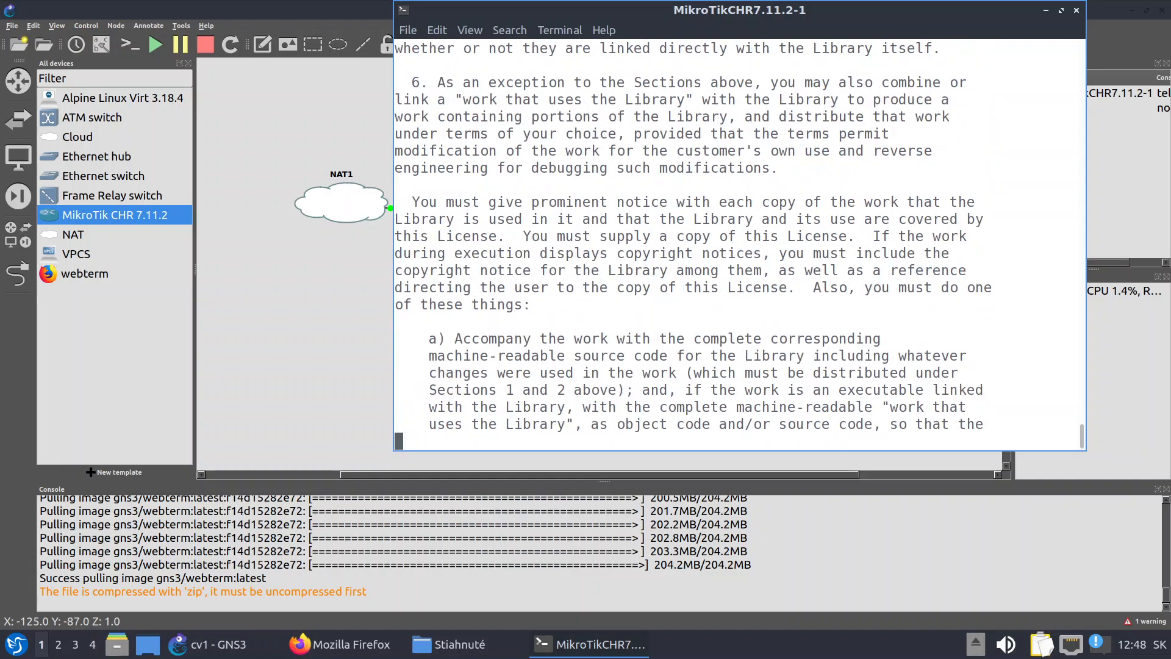
key(Return)
key(Return)
key(Return)
key(Return)
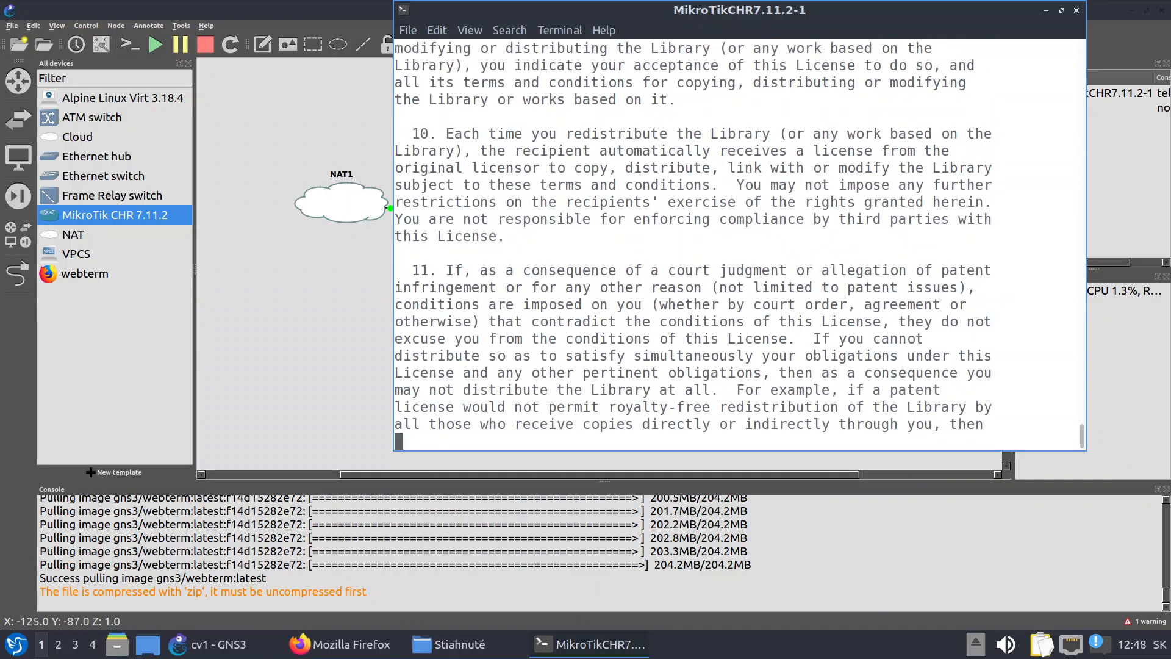
key(Return)
key(Return)
key(Return)
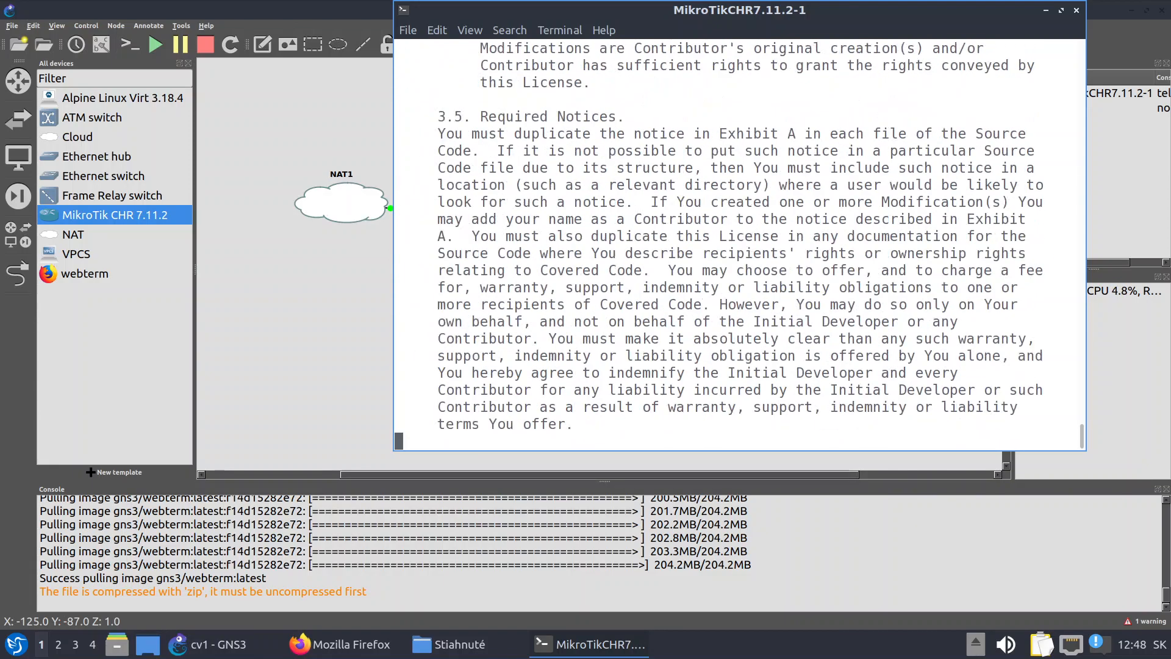
key(Return)
key(Return)
key(Return)
key(Return)
key(Return)
key(Return)
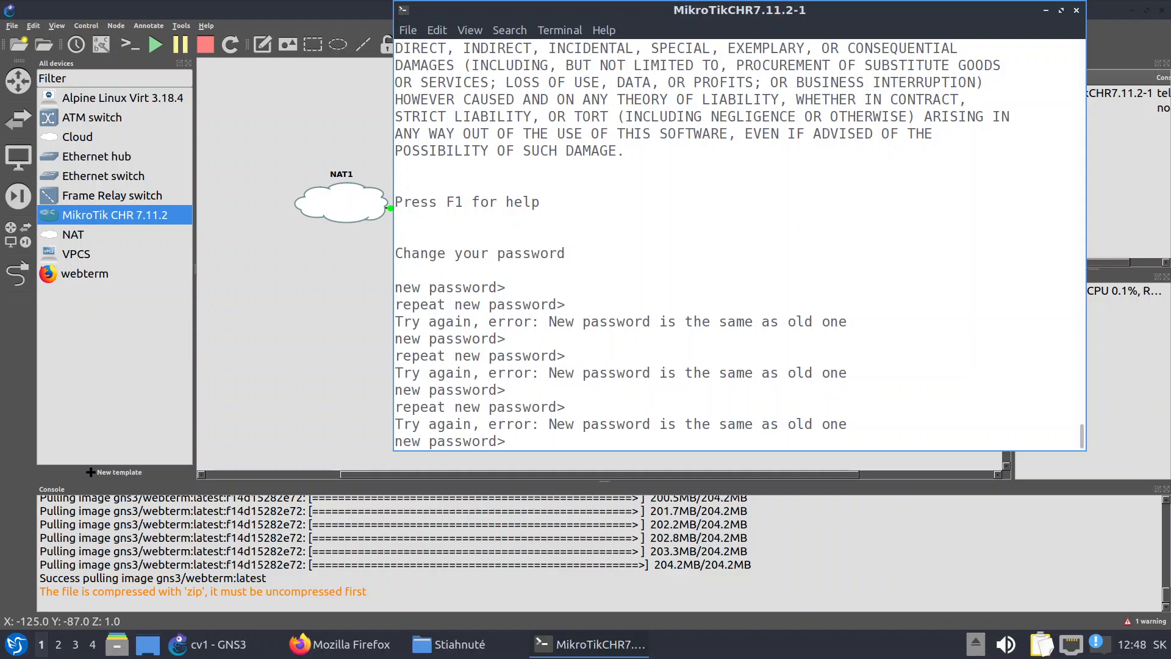
Set and confirm a new router password, then run /export to print the configuration
text(********)
key(Return)
text(***)
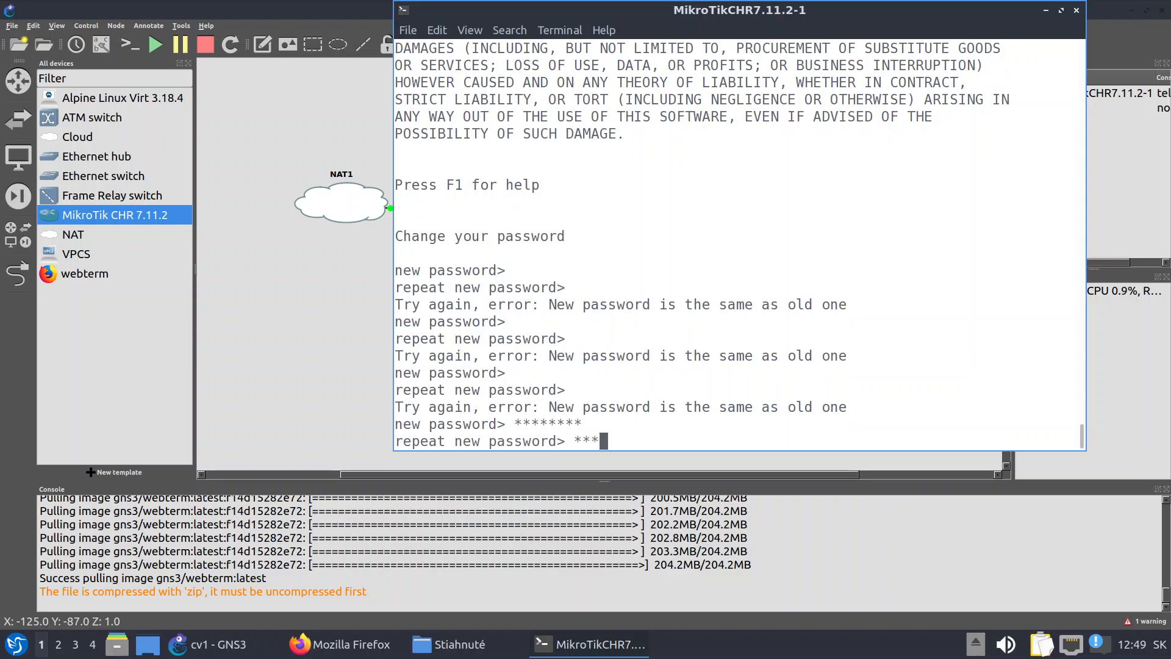
text(*****)
key(Return)
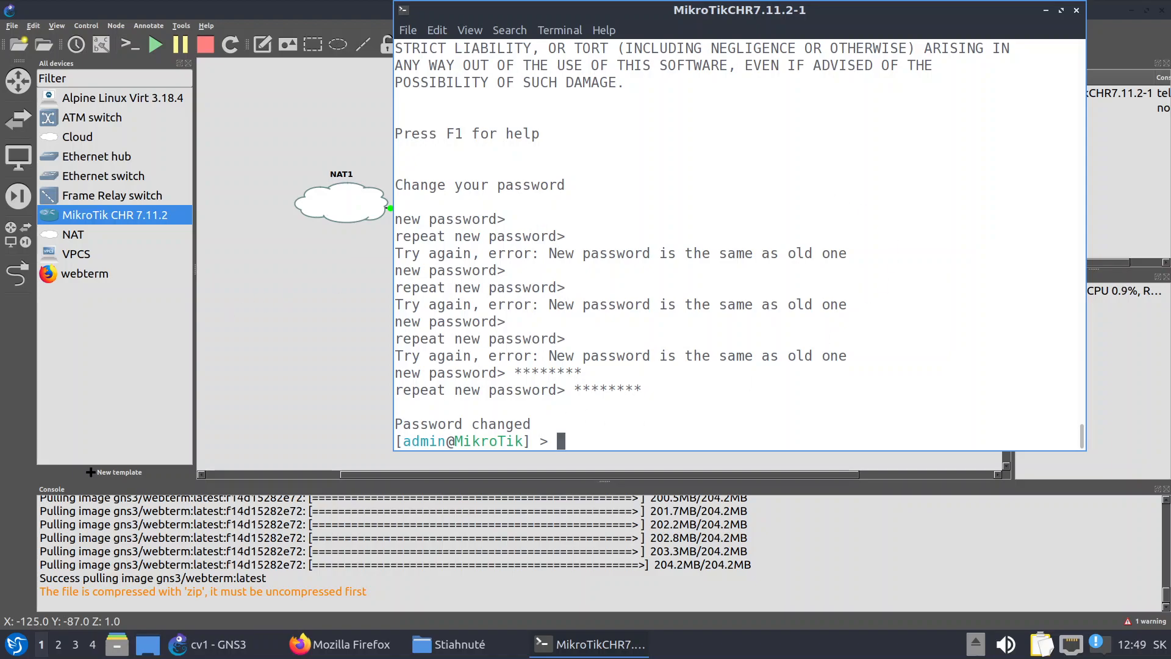
text(/export)
key(Return)
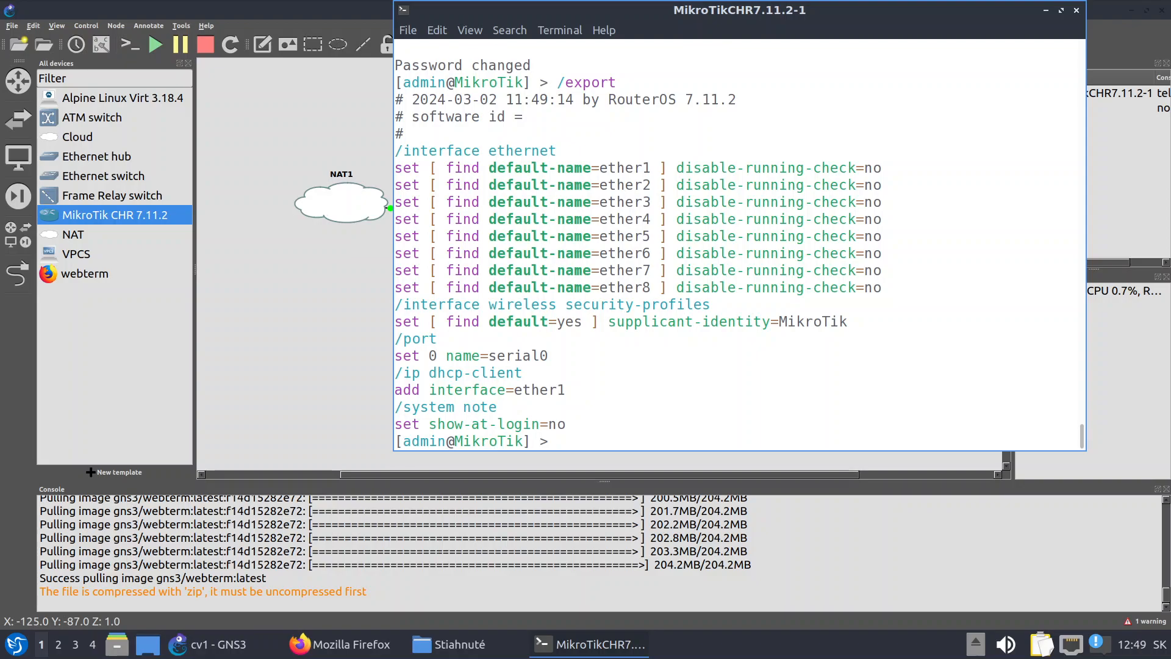
Move the MikroTik console window aside to reveal the topology and nudge the router slightly up
drag(397, 373, 568, 390)
click(604, 405)
drag(526, 12, 455, 73)
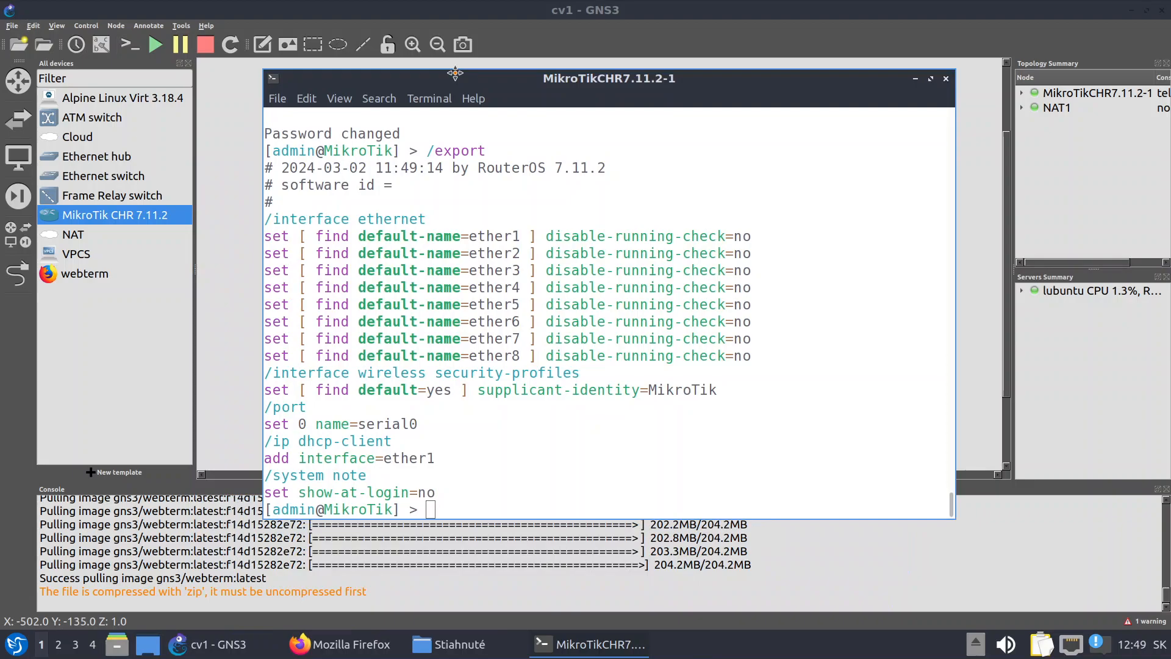
drag(796, 81, 868, 356)
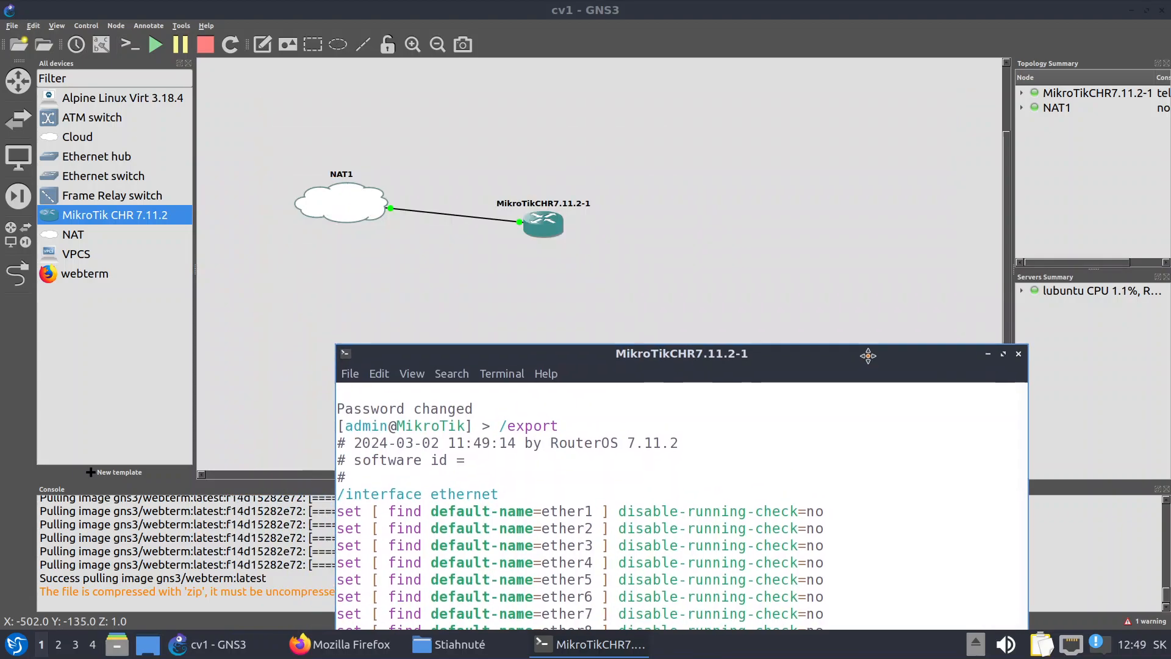
drag(532, 228, 524, 207)
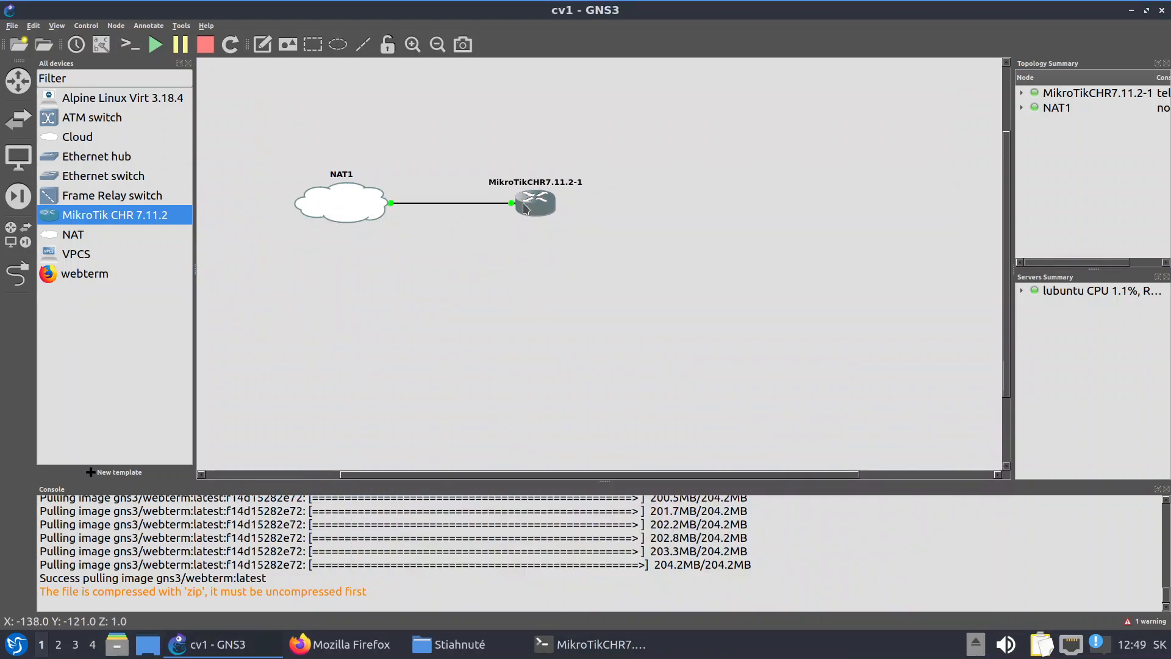
Show the nat0 and ether1 port labels on the NAT1–router link, placing ether1 below the router
click(101, 44)
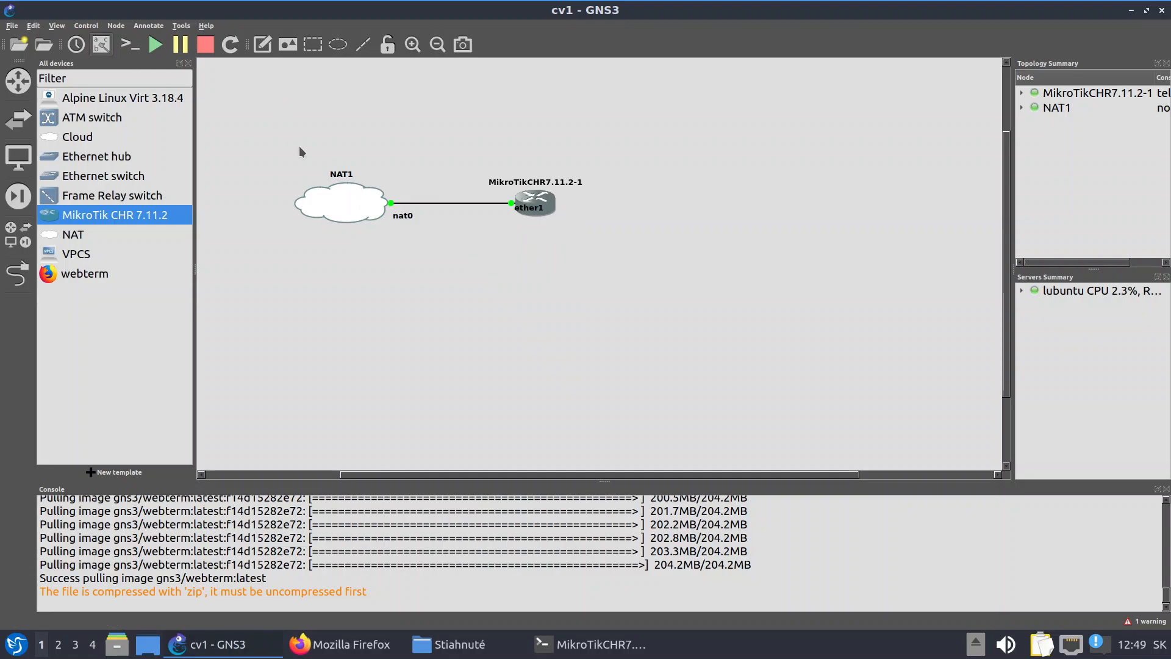
drag(521, 212, 490, 223)
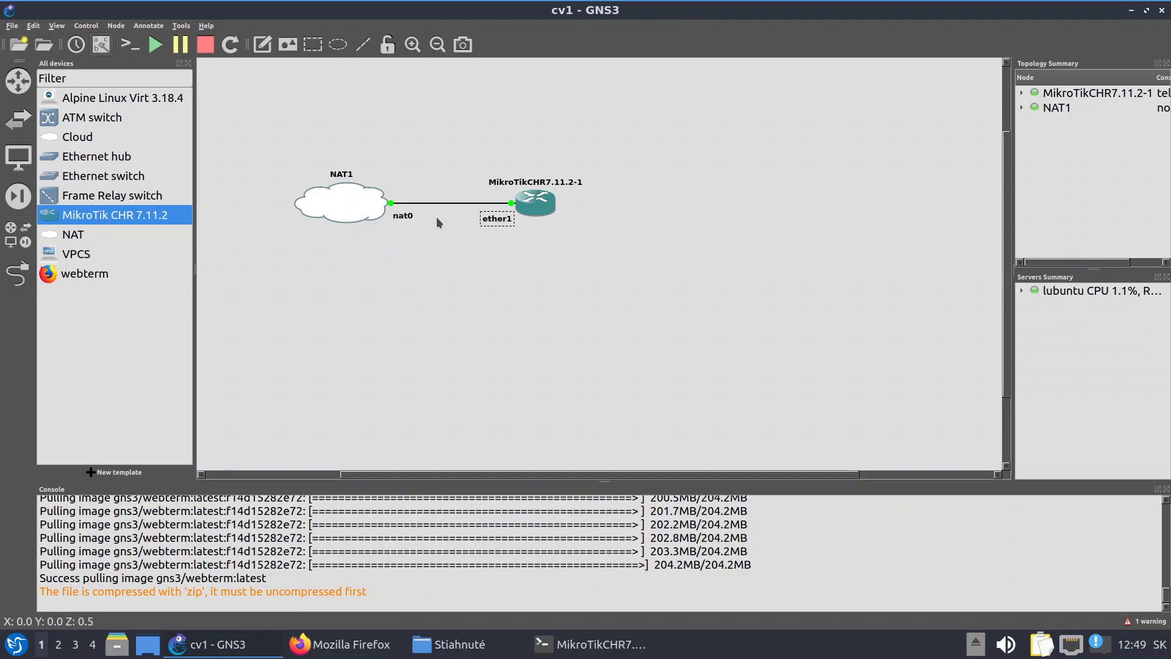
right_click(450, 203)
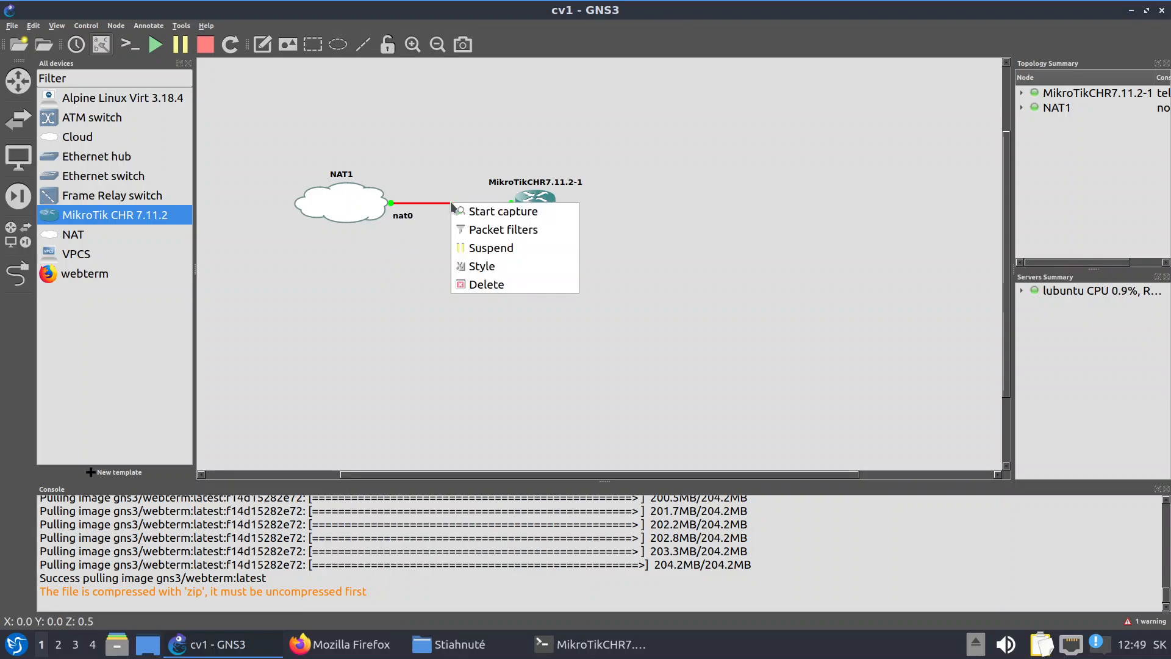
click(429, 227)
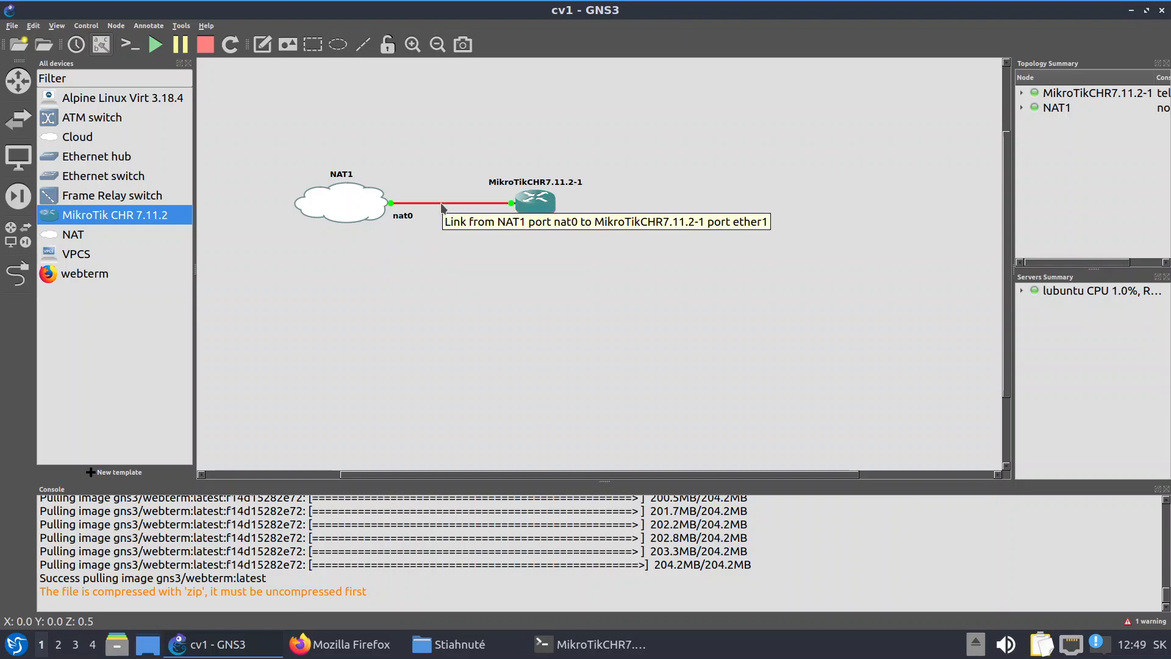